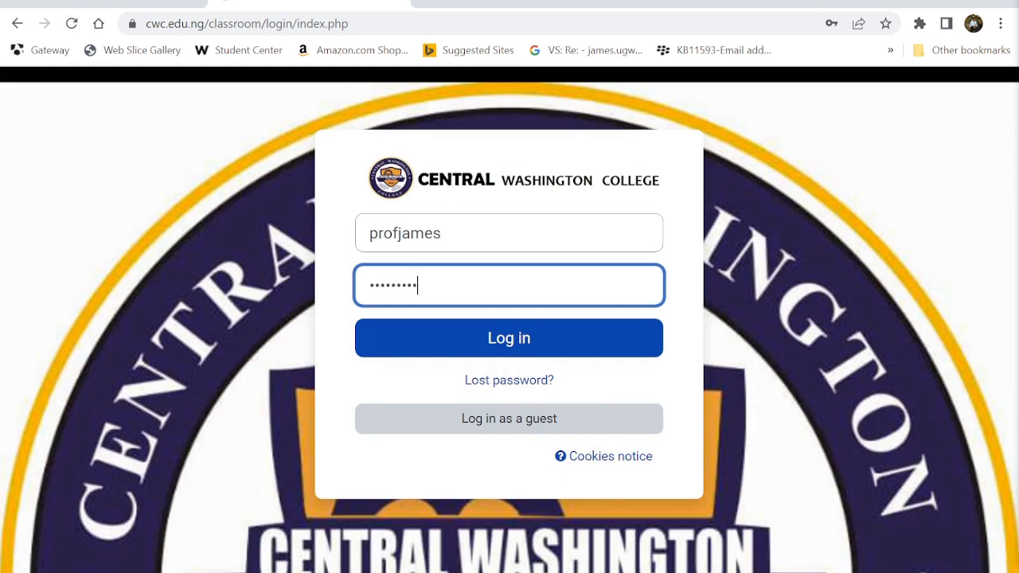
- Log in to the college Moodle site and go to My courses
key("Return")
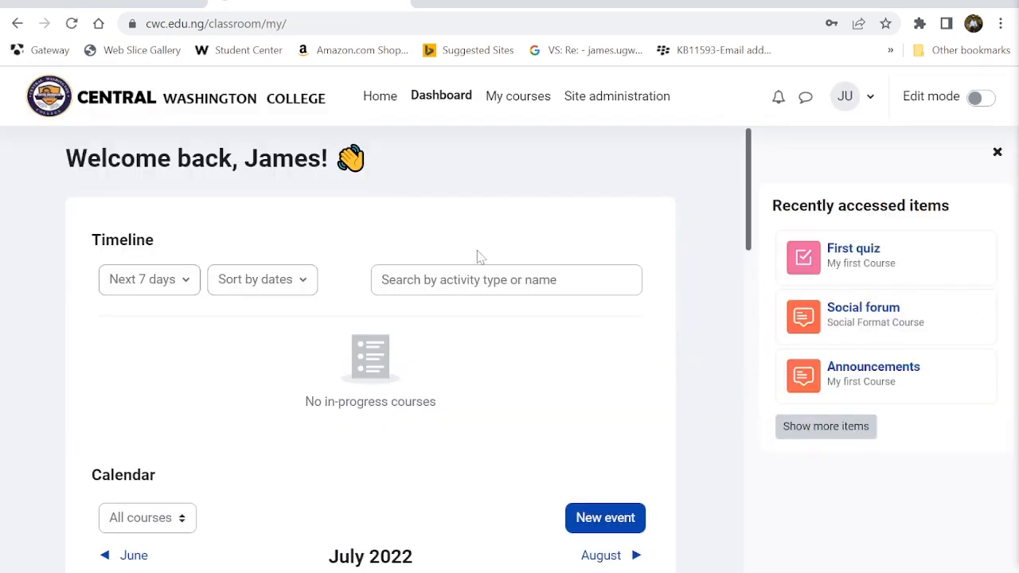
left_click(532, 97)
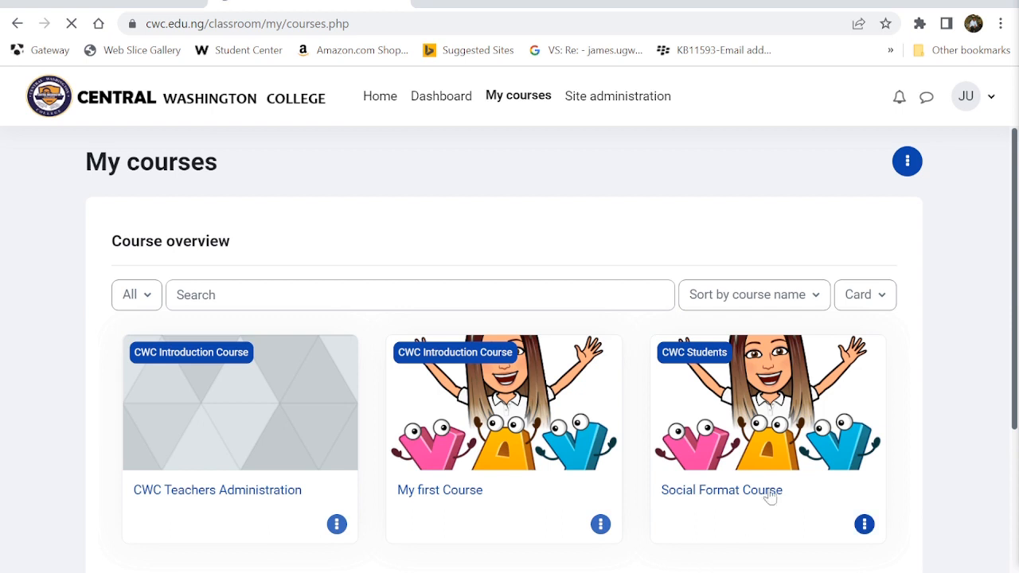
- Open My first Course and find the 31 July - 6 August week
left_click(466, 492)
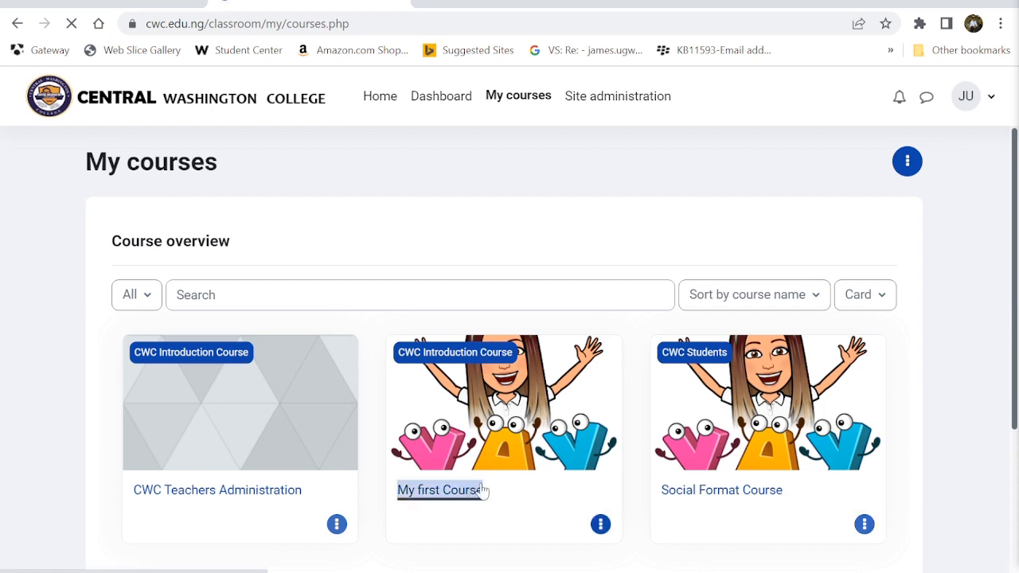
scroll(544, 456, "down", 15)
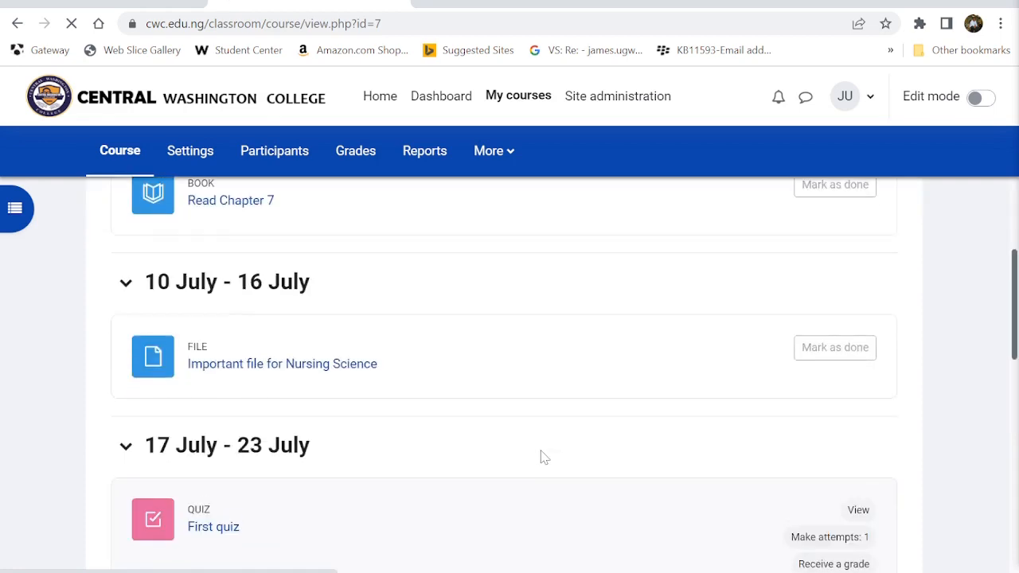
scroll(543, 456, "up", 2)
scroll(544, 456, "up", 3)
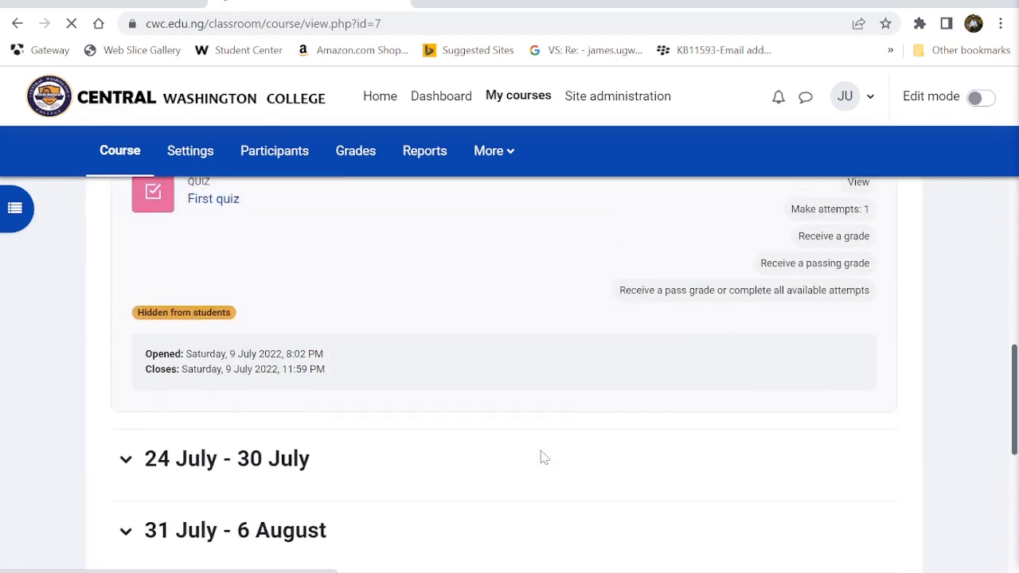
scroll(541, 454, "down", 2)
left_click(129, 365)
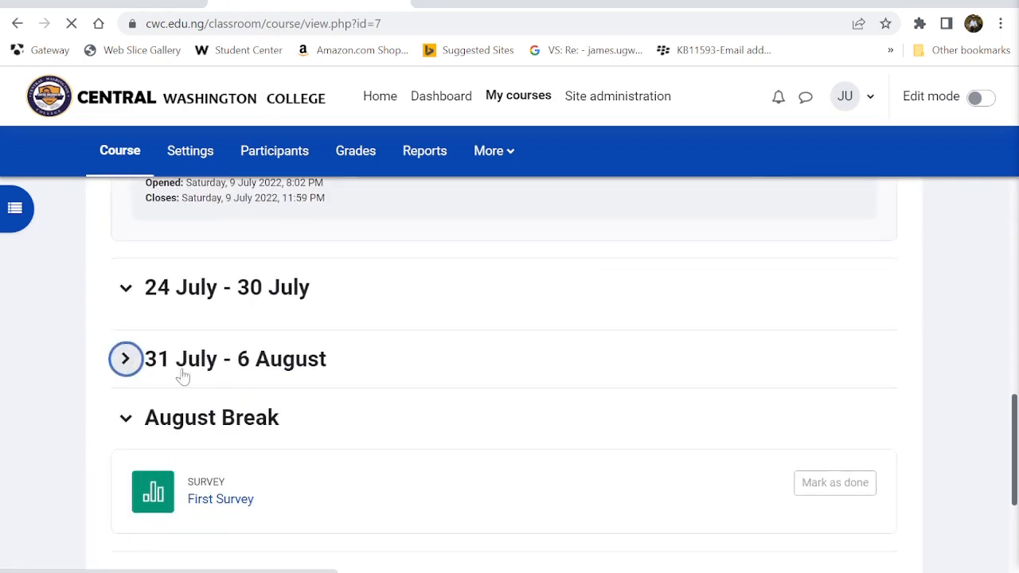
left_click(152, 368)
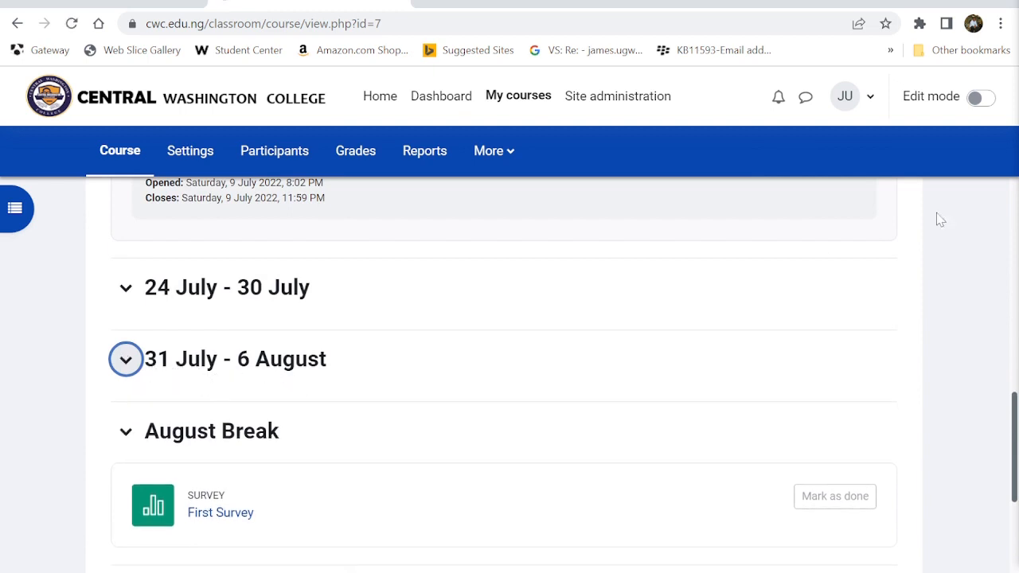
- Turn on edit mode and add an activity to the 31 July - 6 August week
left_click(976, 99)
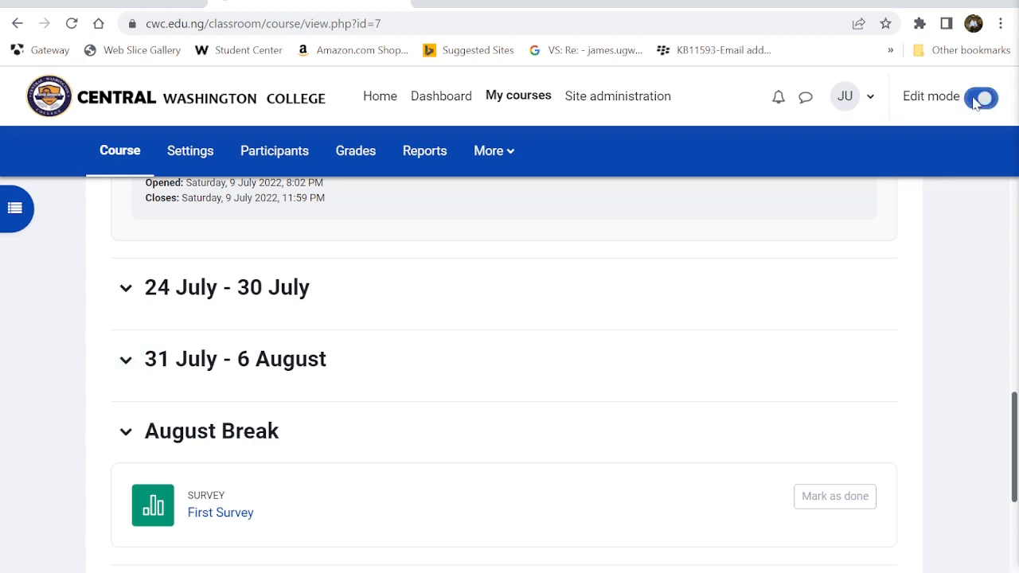
scroll(446, 387, "down", 15)
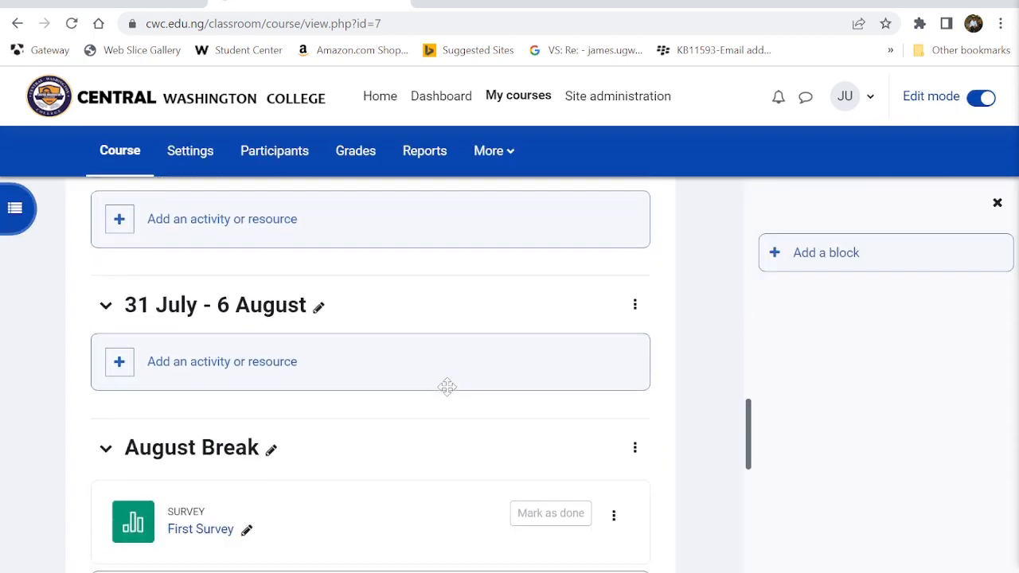
left_click(187, 370)
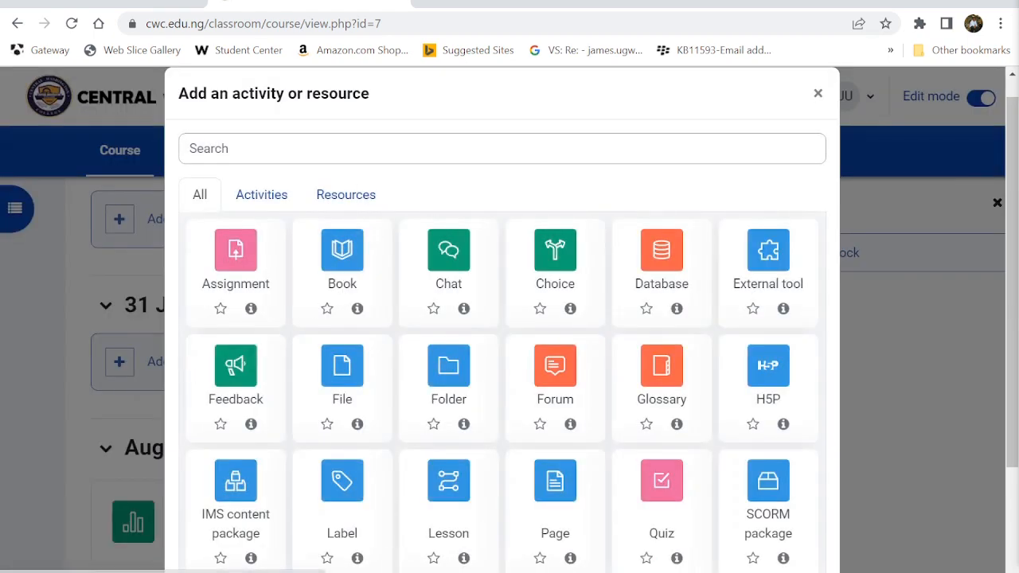
- Search the activity chooser for 'quiz' and choose the Quiz activity
scroll(486, 426, "down", 2)
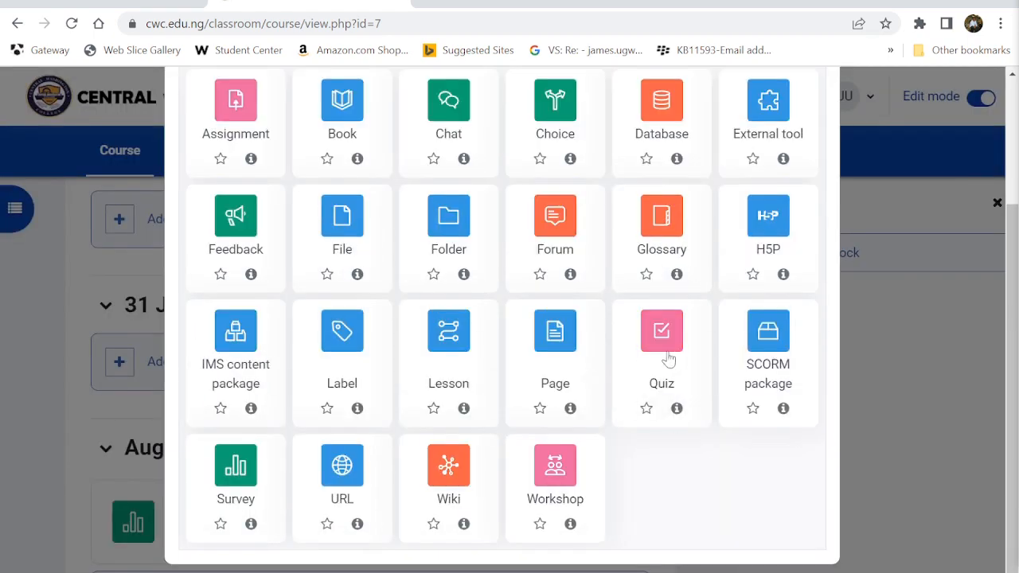
scroll(537, 418, "up", 3)
left_click(335, 172)
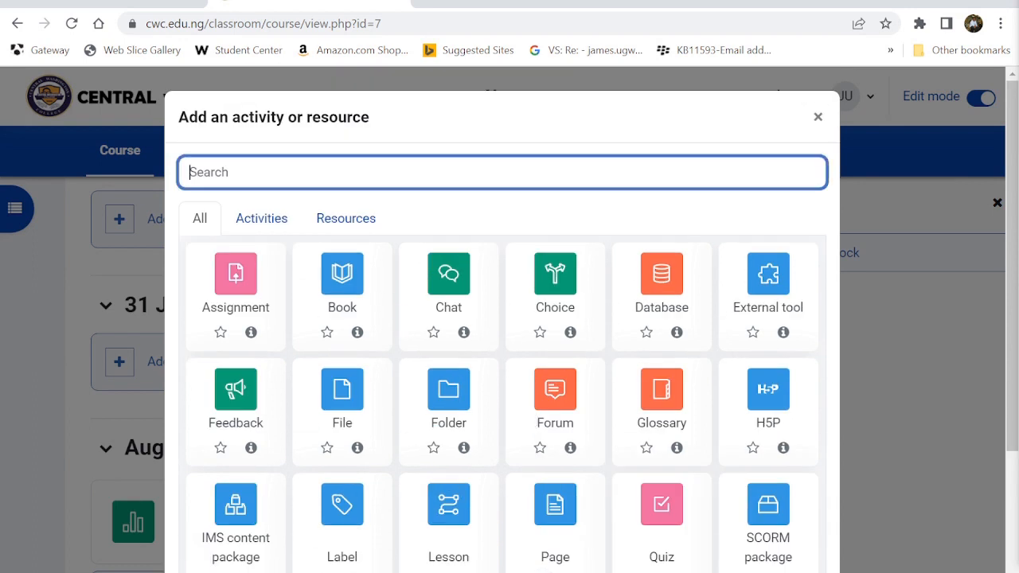
type("qui")
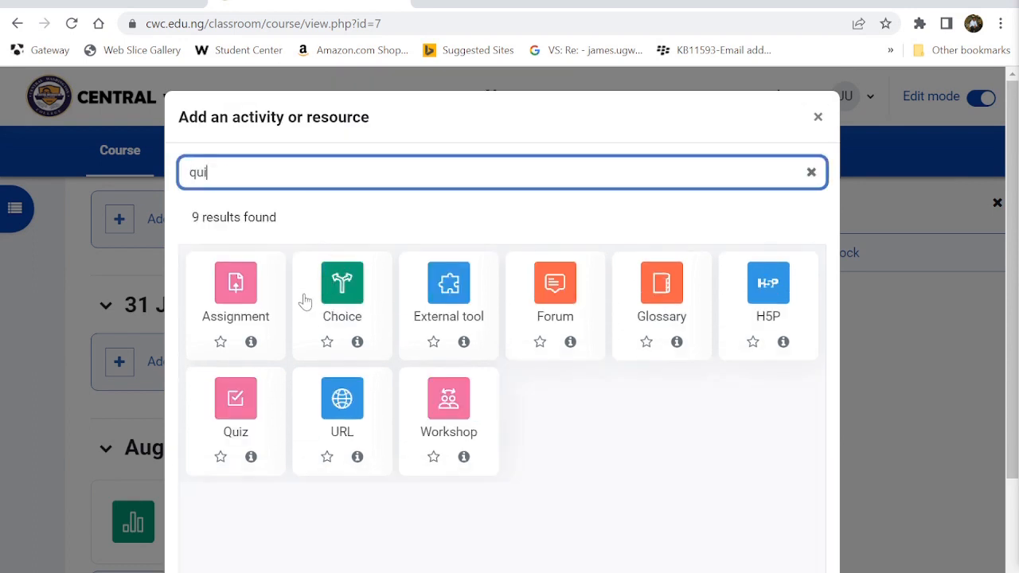
type("z")
left_click(335, 298)
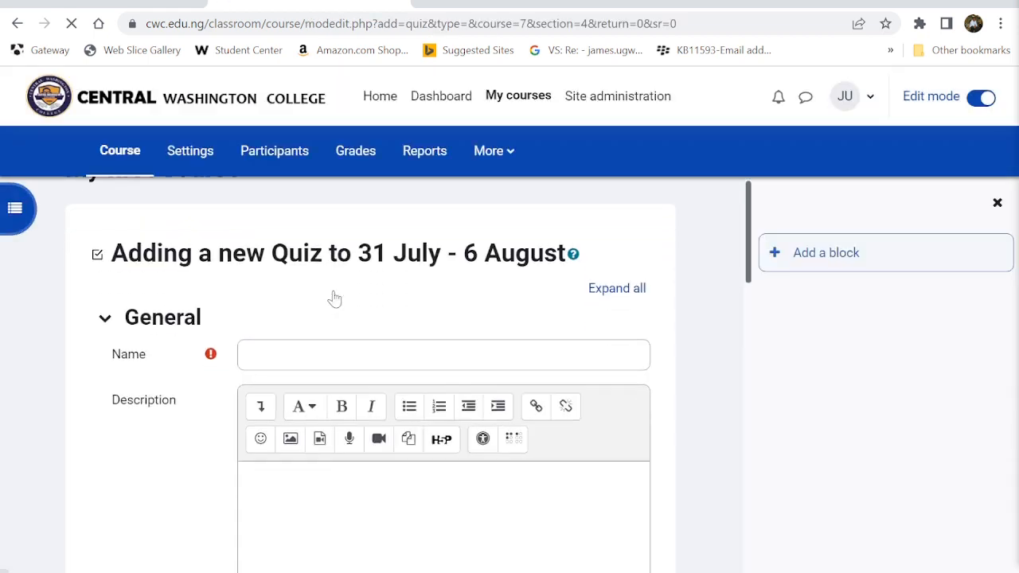
- Enable both the open and close dates in the quiz's Timing settings
scroll(335, 299, "down", 1)
left_click(295, 277)
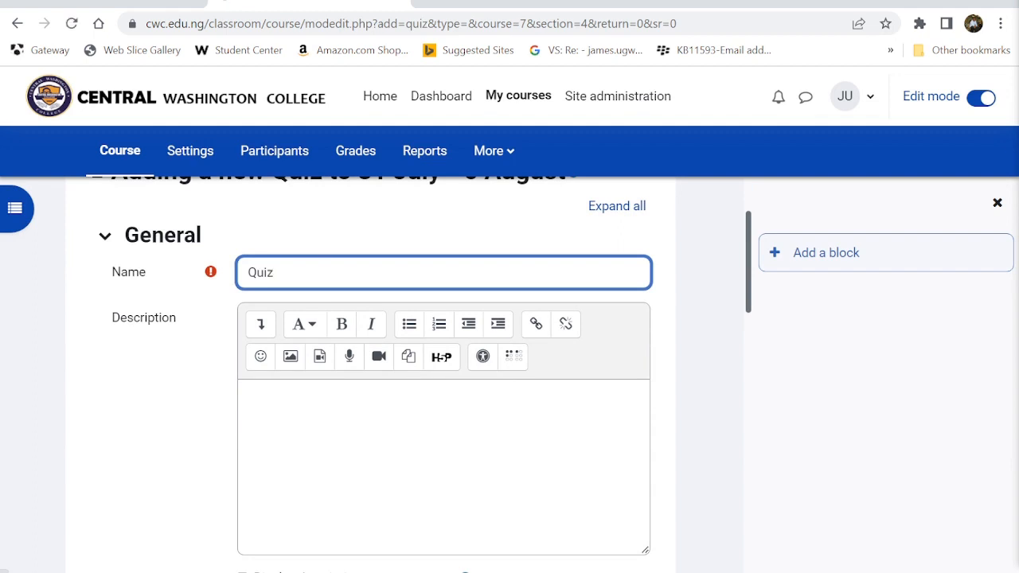
scroll(214, 302, "down", 4)
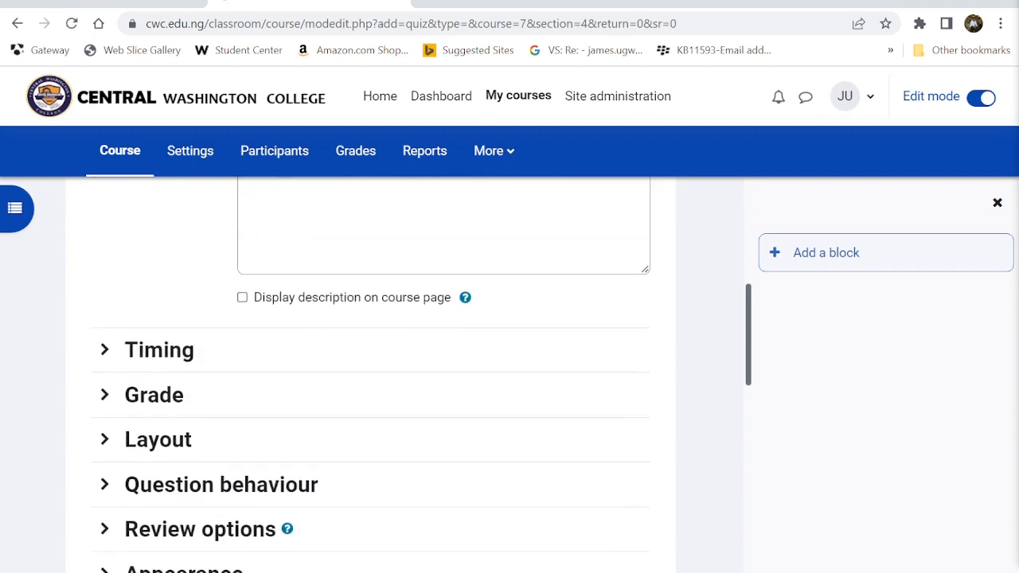
left_click(158, 350)
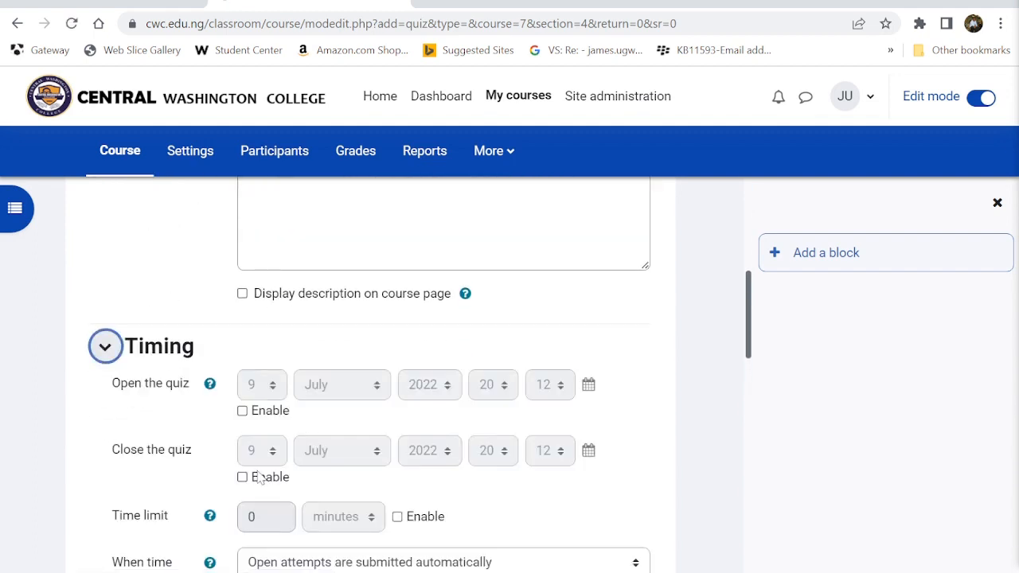
scroll(250, 461, "down", 1)
left_click(242, 337)
left_click(242, 403)
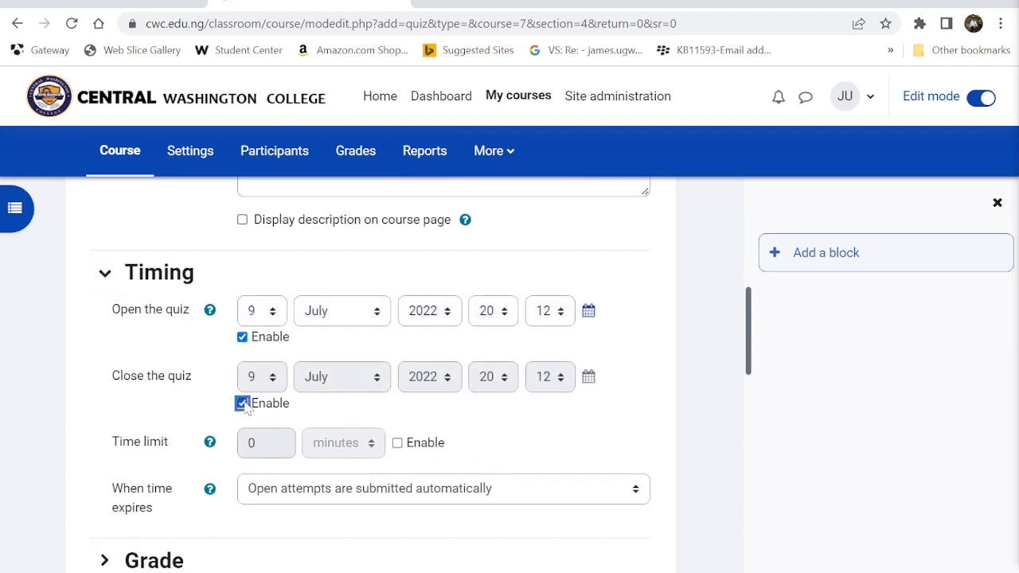
- Set a 10-minute time limit with attempts submitted automatically when time expires
scroll(337, 476, "down", 1)
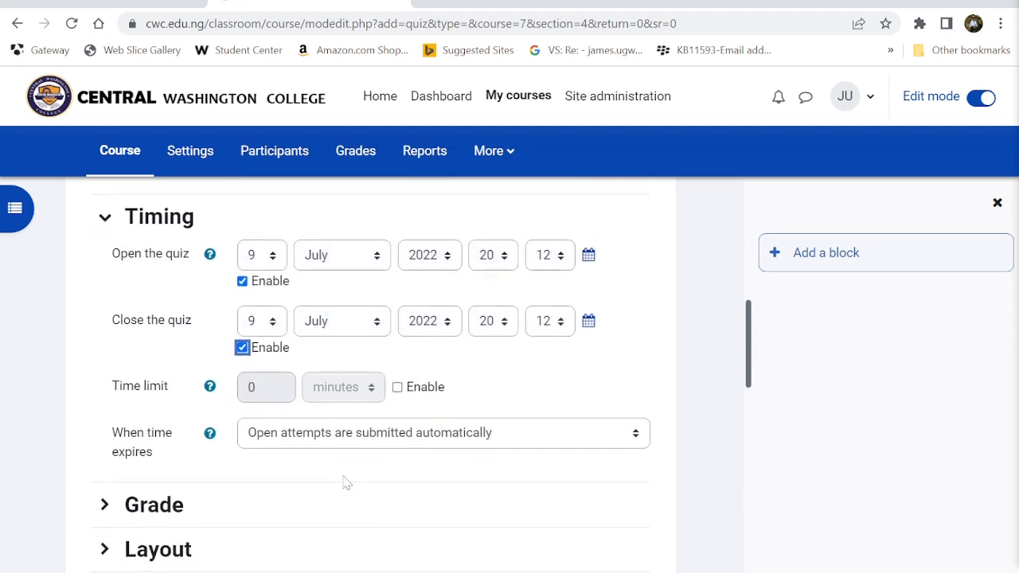
left_click(397, 387)
scroll(402, 388, "down", 1)
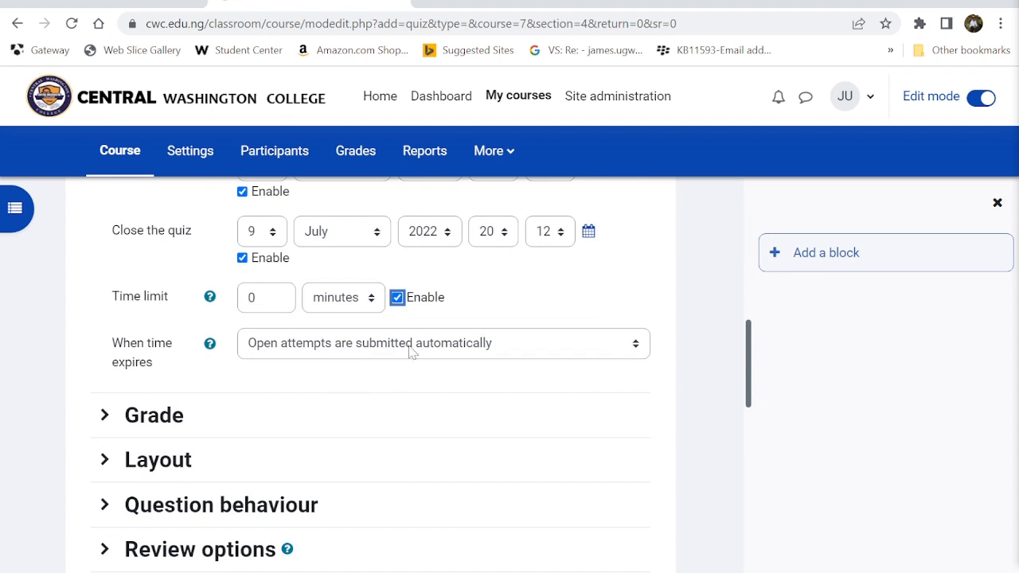
left_click(411, 353)
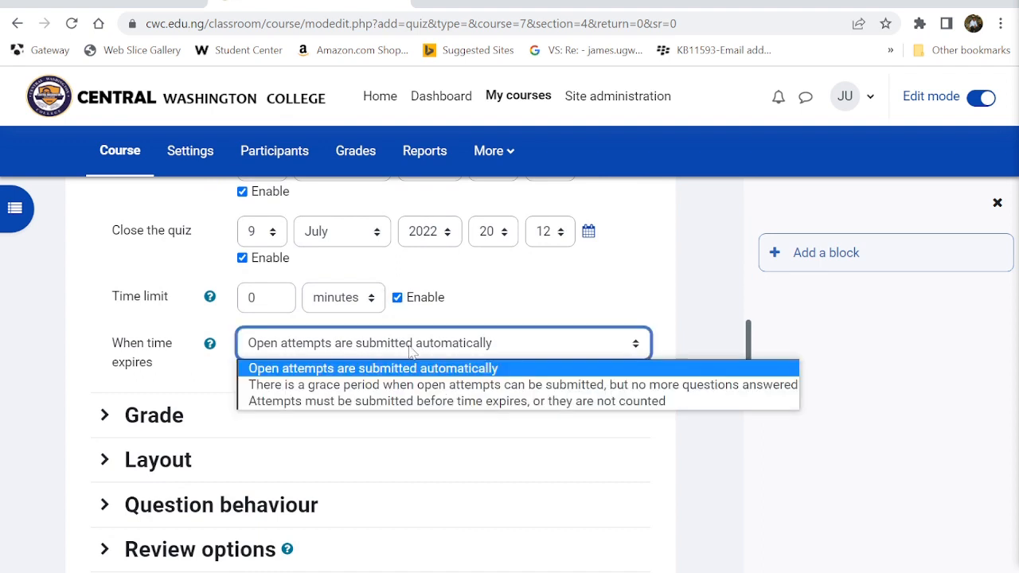
left_click(352, 371)
left_click(266, 298)
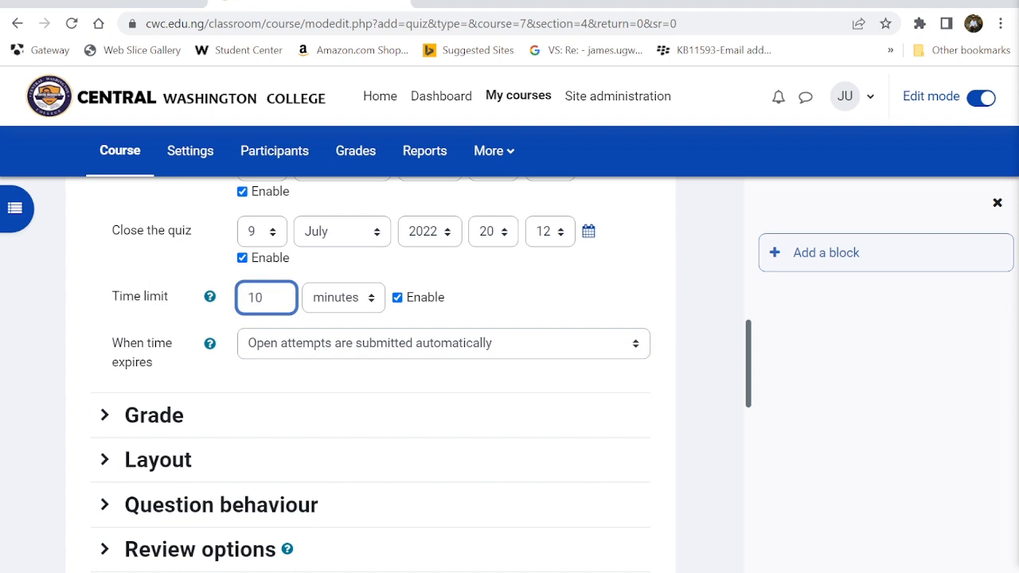
scroll(259, 294, "down", 3)
left_click(172, 302)
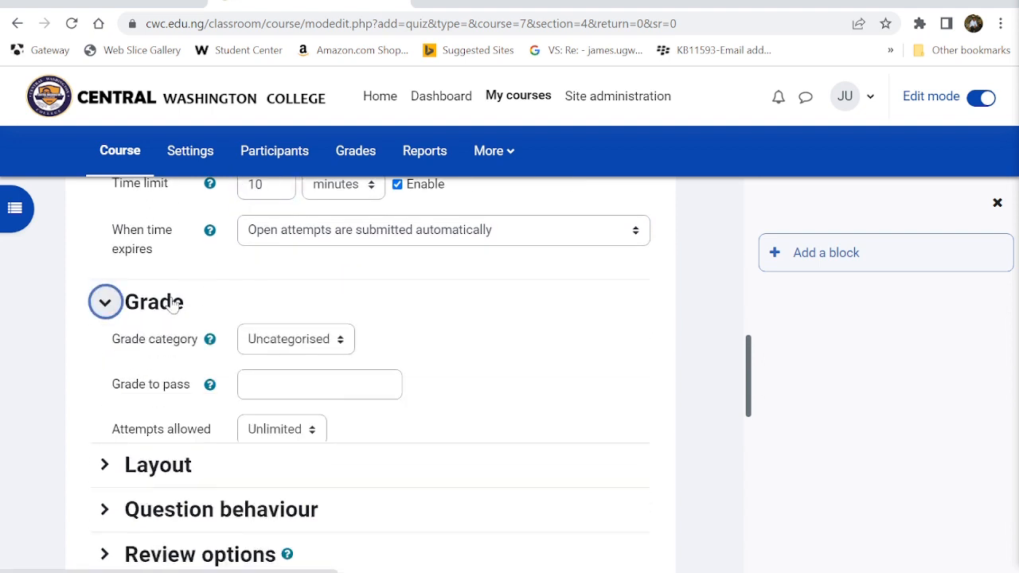
- Set grade to pass 6, allow 2 attempts, and grade by Average grade
scroll(170, 300, "down", 1)
left_click(306, 328)
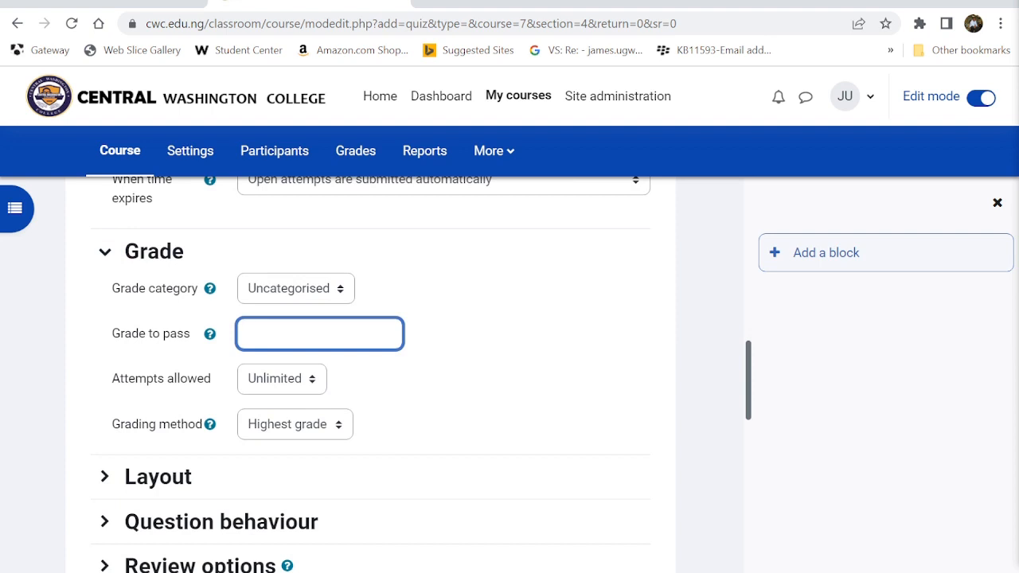
scroll(276, 298, "down", 3)
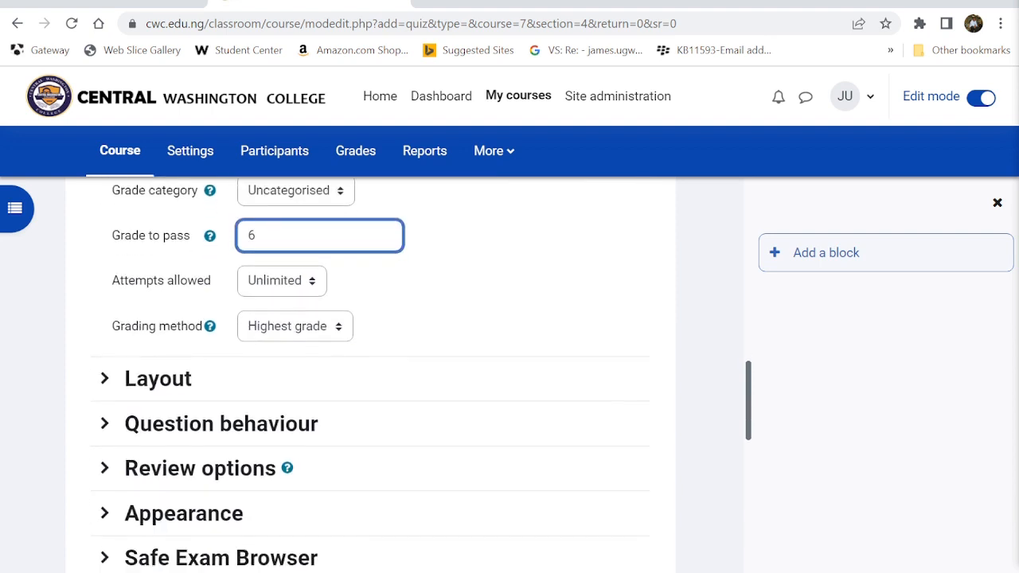
left_click(275, 265)
left_click(263, 318)
left_click(259, 317)
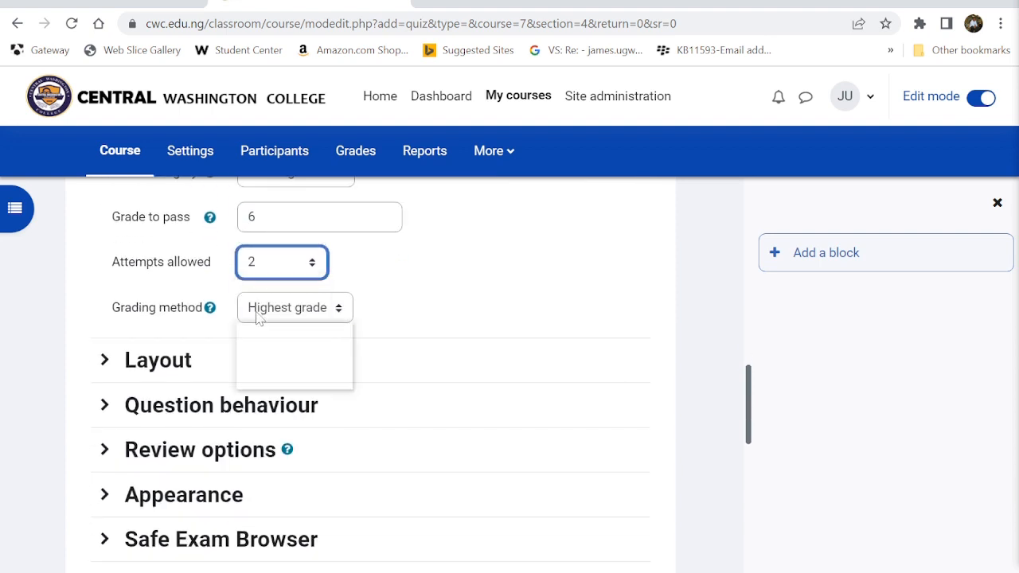
left_click(278, 345)
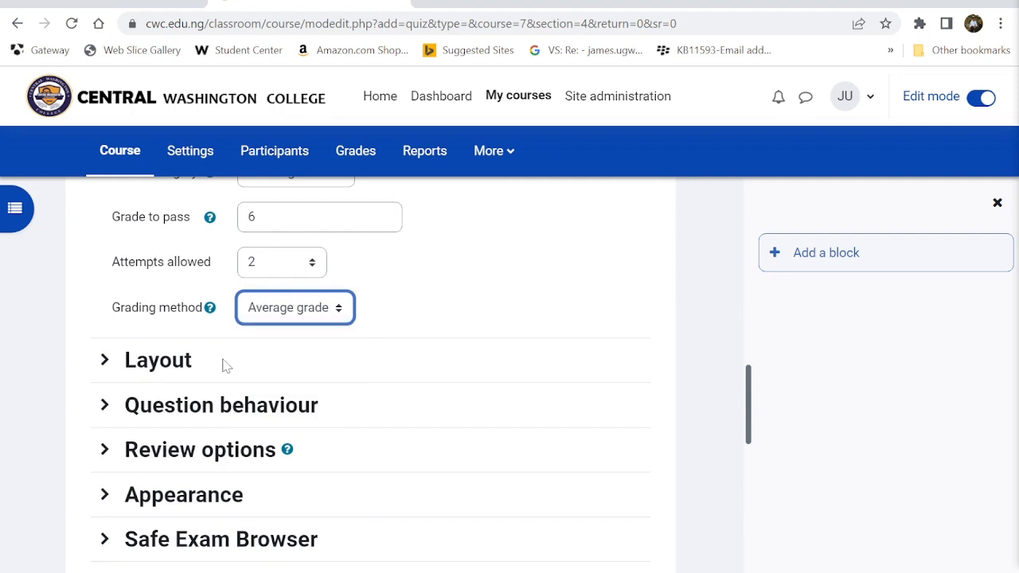
scroll(222, 364, "down", 2)
left_click(160, 304)
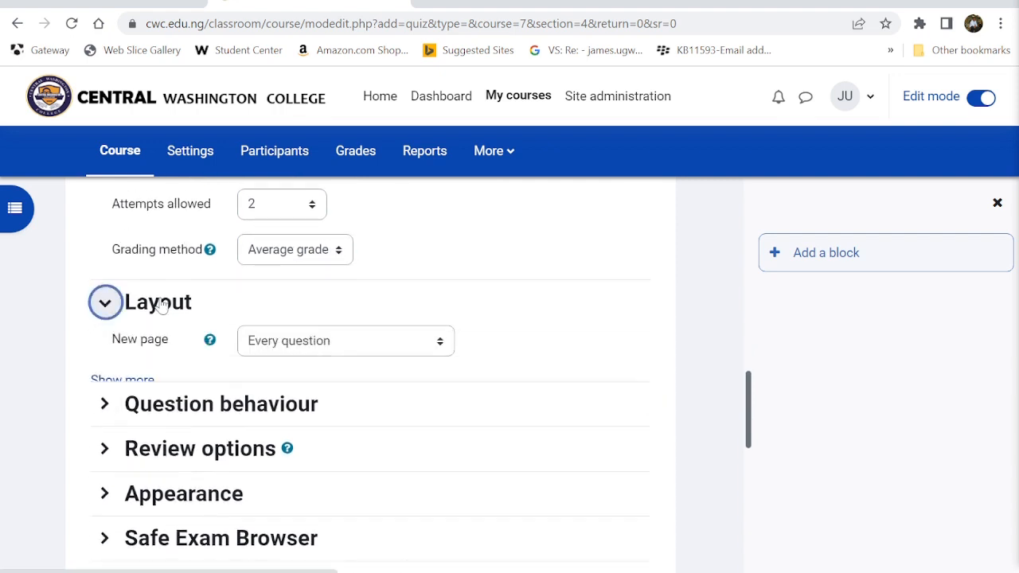
scroll(162, 306, "down", 1)
left_click(295, 259)
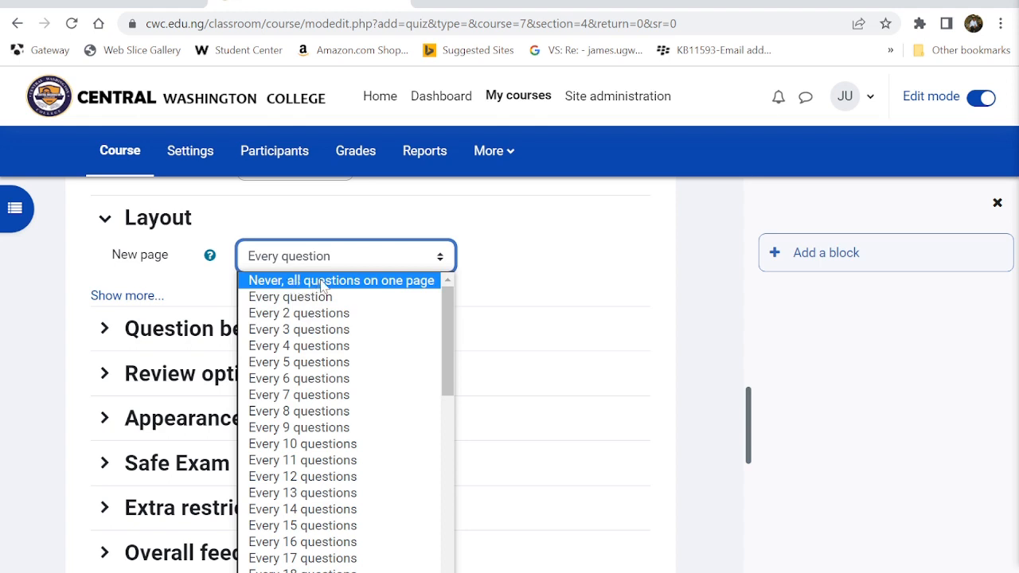
- Put all questions on one page and check shuffle Yes with deferred feedback
left_click(325, 282)
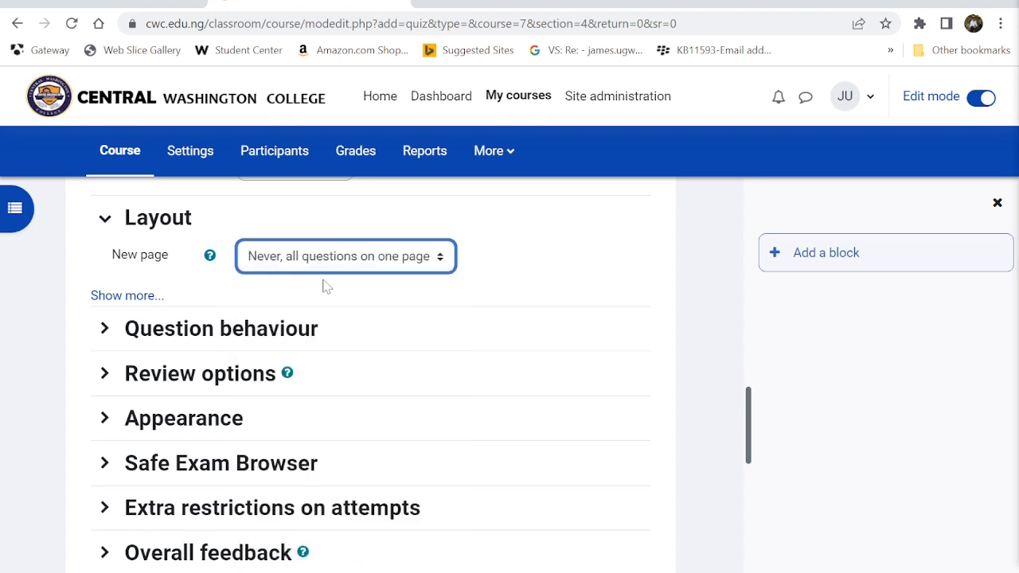
left_click(105, 328)
scroll(119, 322, "down", 1)
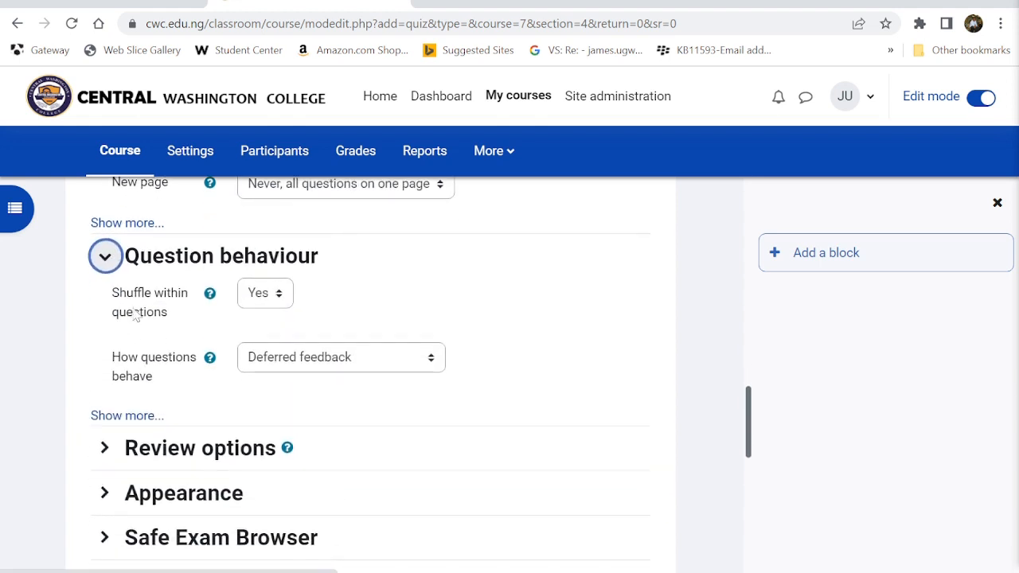
scroll(286, 339, "down", 1)
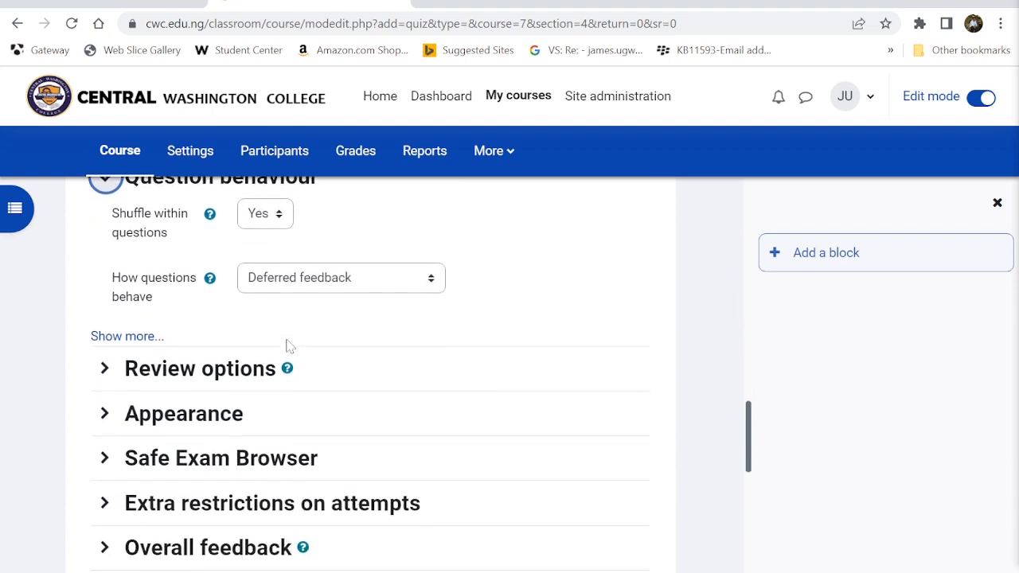
scroll(328, 319, "up", 1)
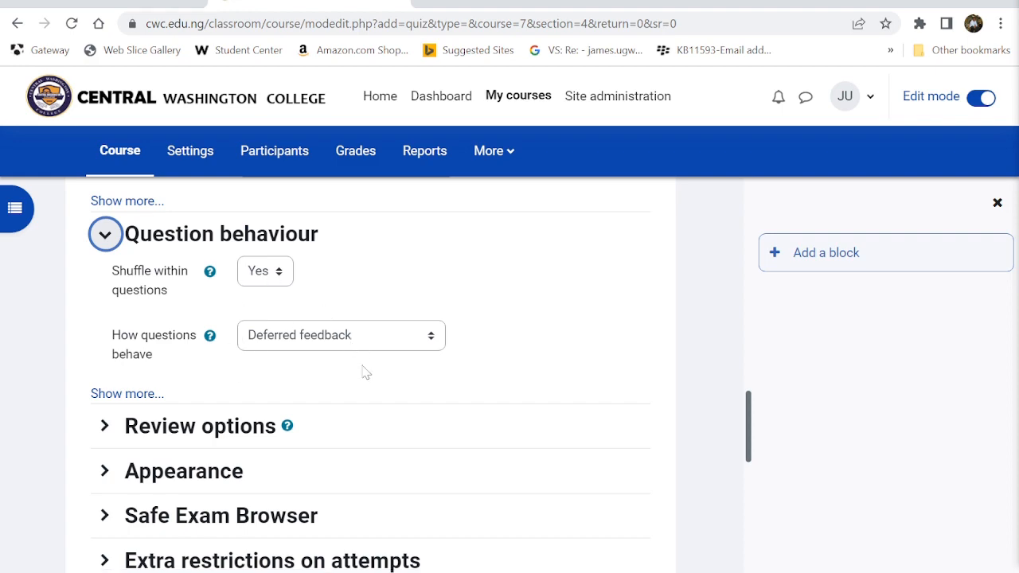
- Expand the quiz's Review options and Appearance sections
left_click(104, 426)
scroll(129, 438, "down", 2)
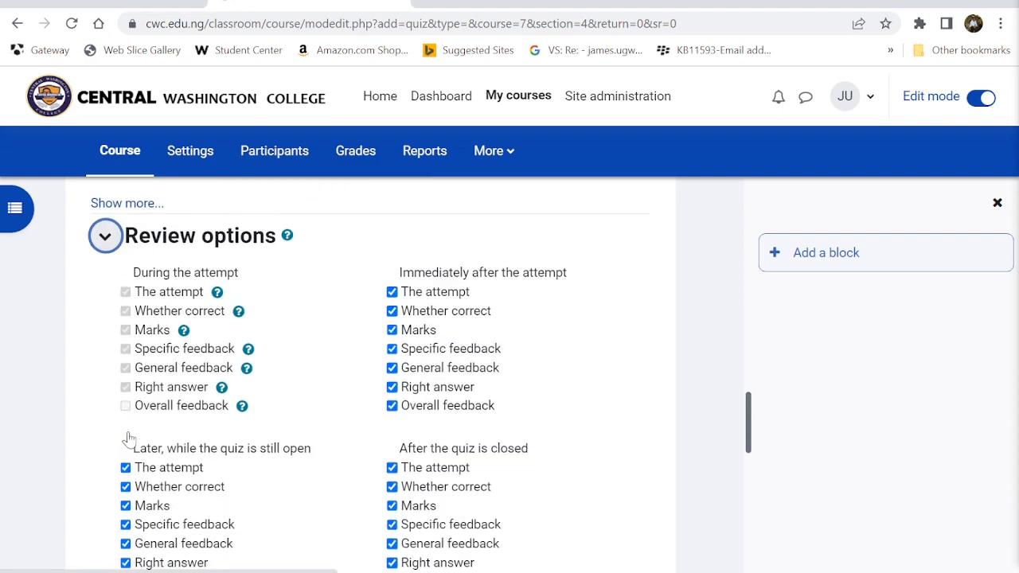
scroll(326, 567, "down", 3)
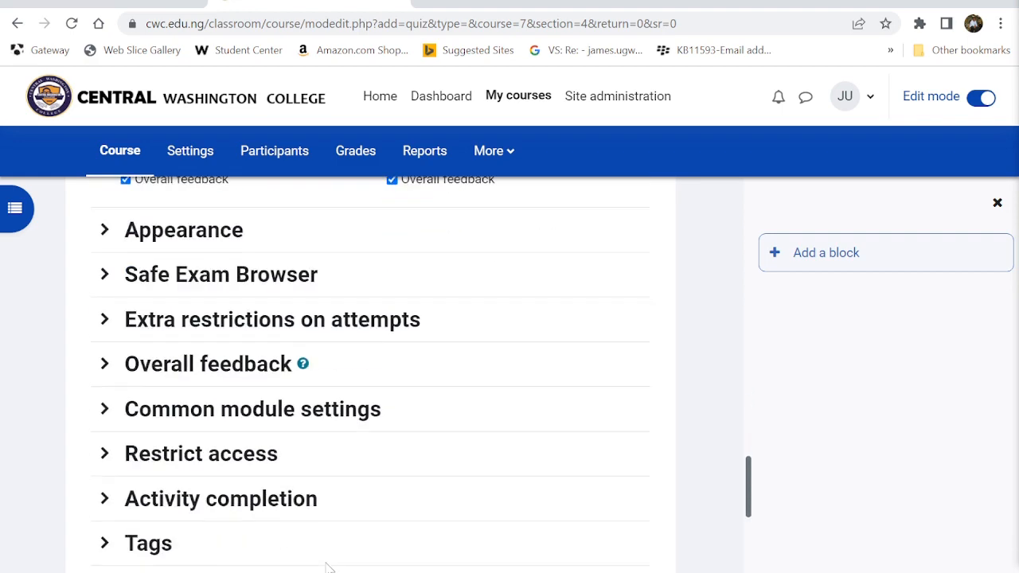
scroll(314, 549, "down", 1)
scroll(239, 406, "up", 2)
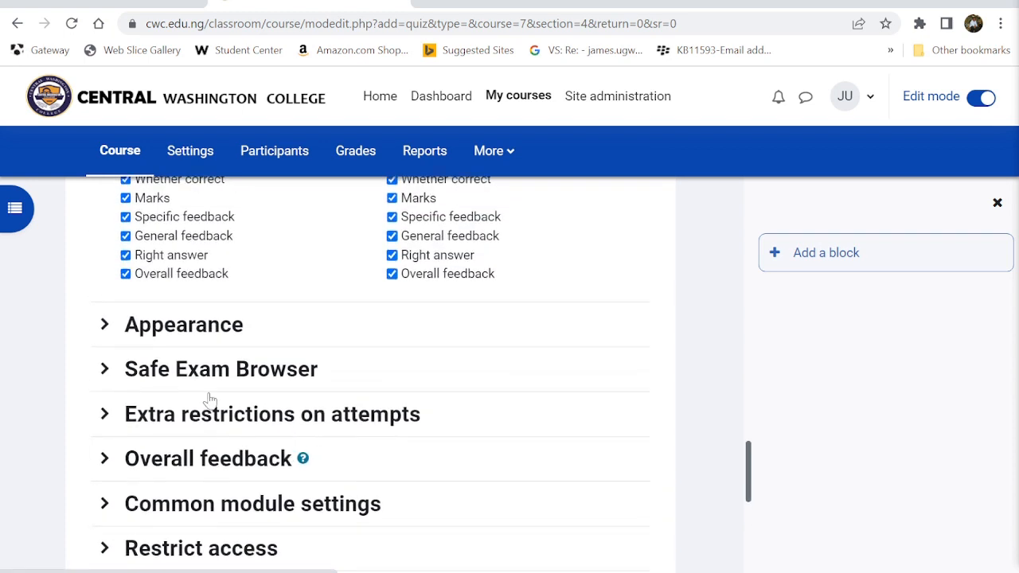
left_click(118, 338)
scroll(111, 334, "down", 1)
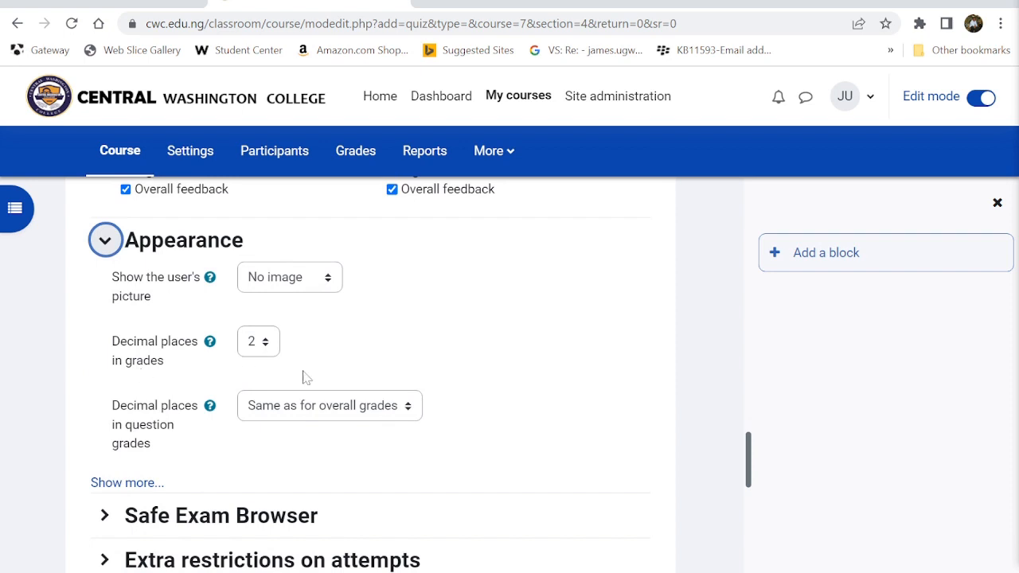
scroll(330, 366, "down", 2)
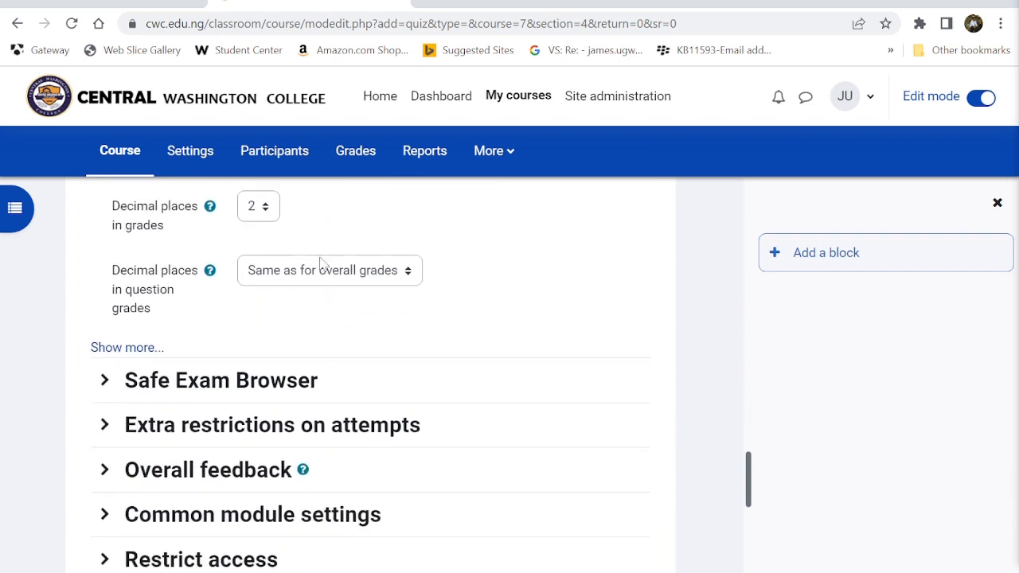
scroll(250, 353, "down", 1)
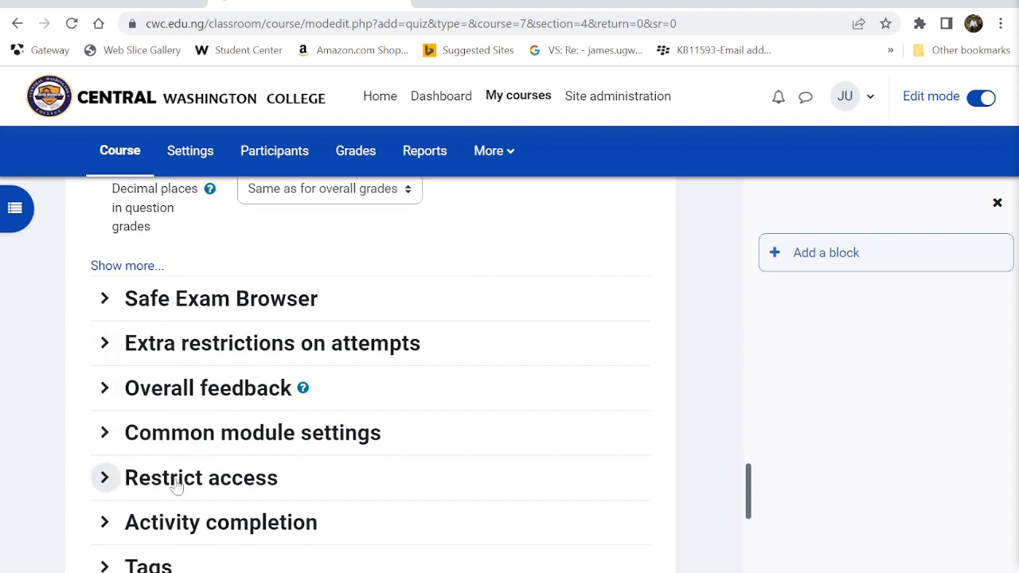
scroll(175, 484, "down", 1)
- Add overall feedback 'Excellent' at 100% and 'Passing Grade' with a 60% boundary
left_click(182, 308)
scroll(182, 316, "down", 1)
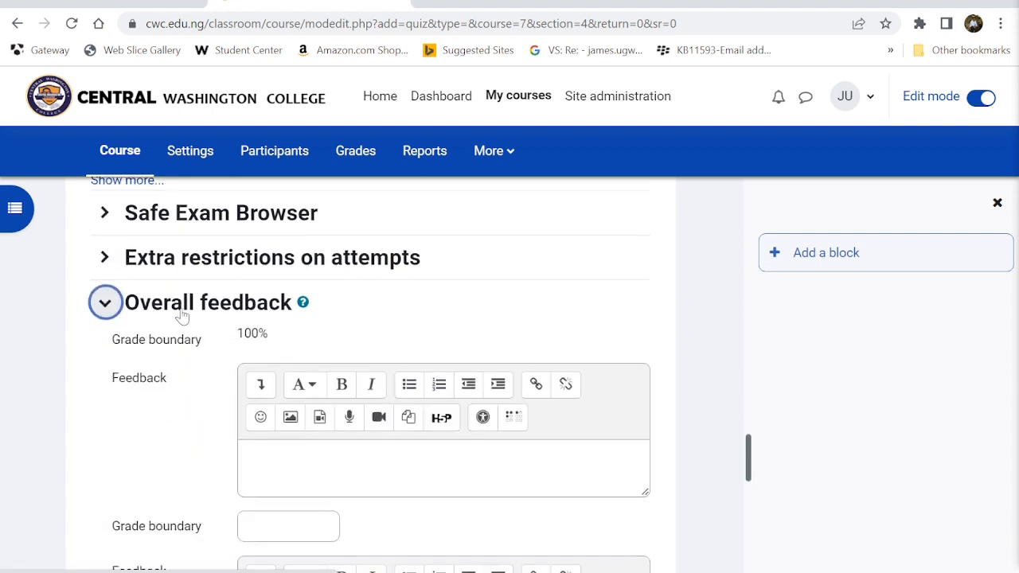
left_click(299, 391)
scroll(382, 374, "down", 3)
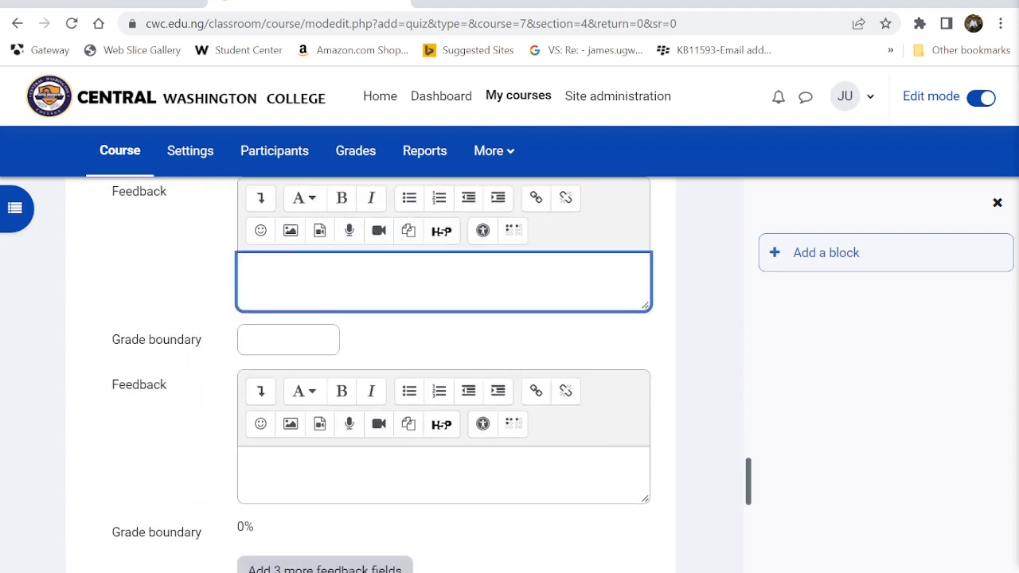
scroll(382, 375, "up", 1)
scroll(382, 374, "up", 1)
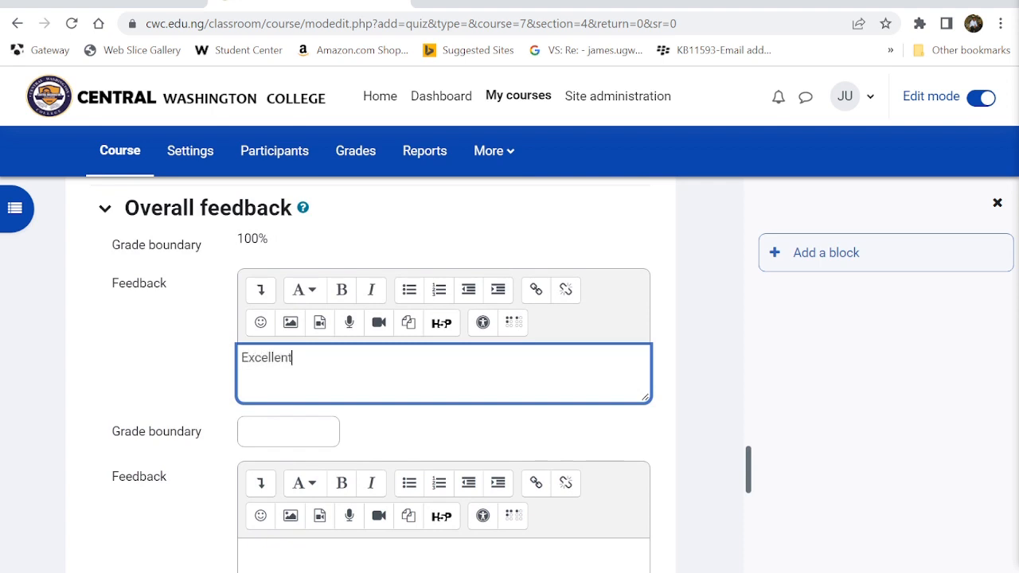
left_click(288, 431)
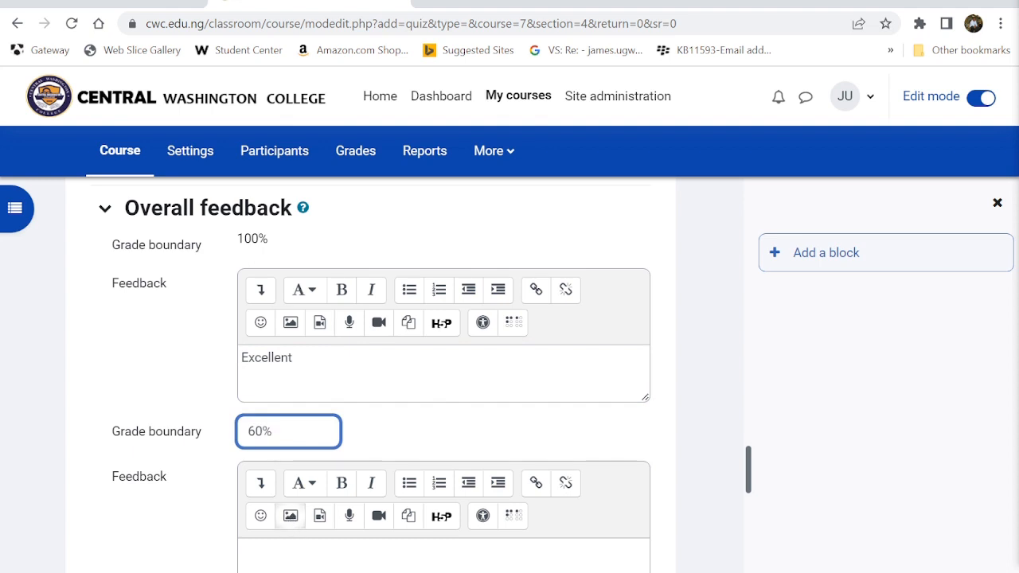
left_click(291, 554)
type("Pass")
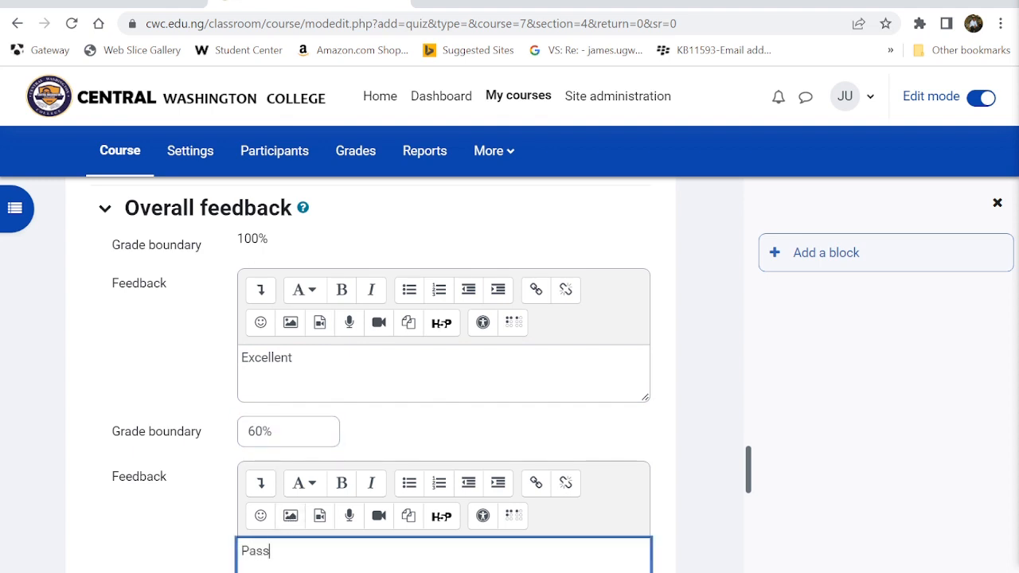
type("ing Grade")
scroll(288, 447, "down", 3)
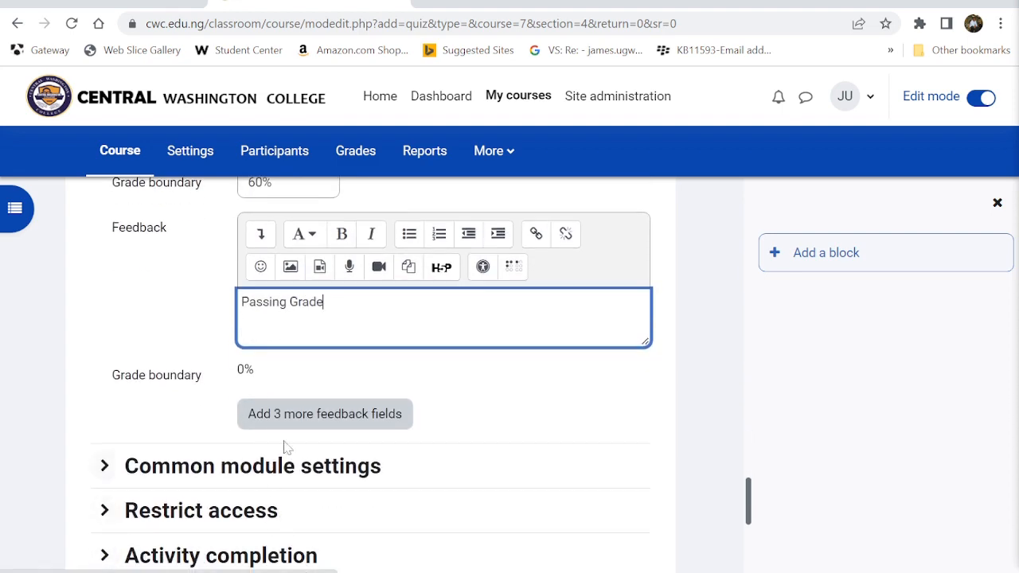
scroll(371, 414, "up", 5)
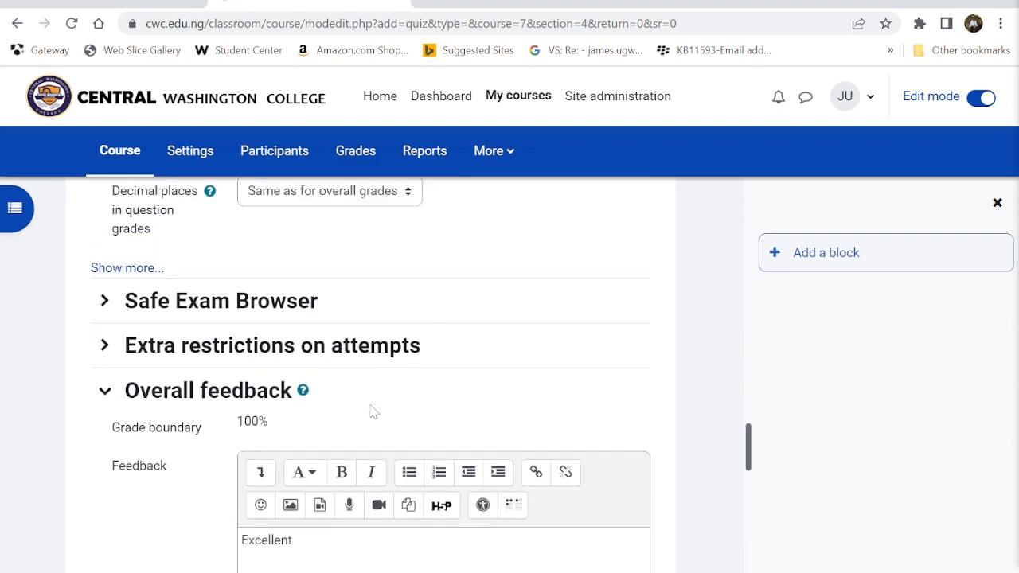
scroll(372, 414, "down", 6)
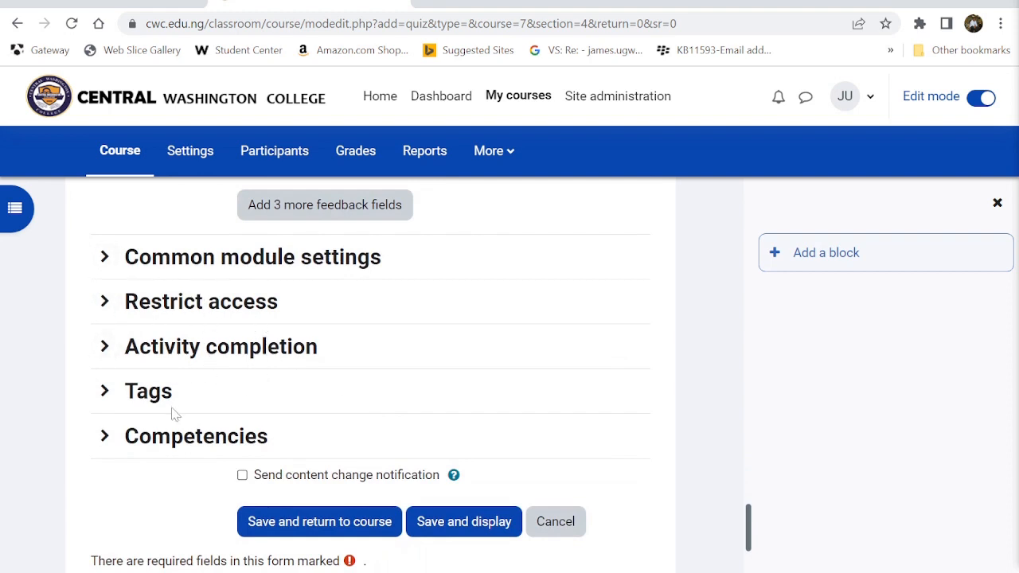
- Require a grade and a passing grade for completion, or all attempts used
left_click(182, 438)
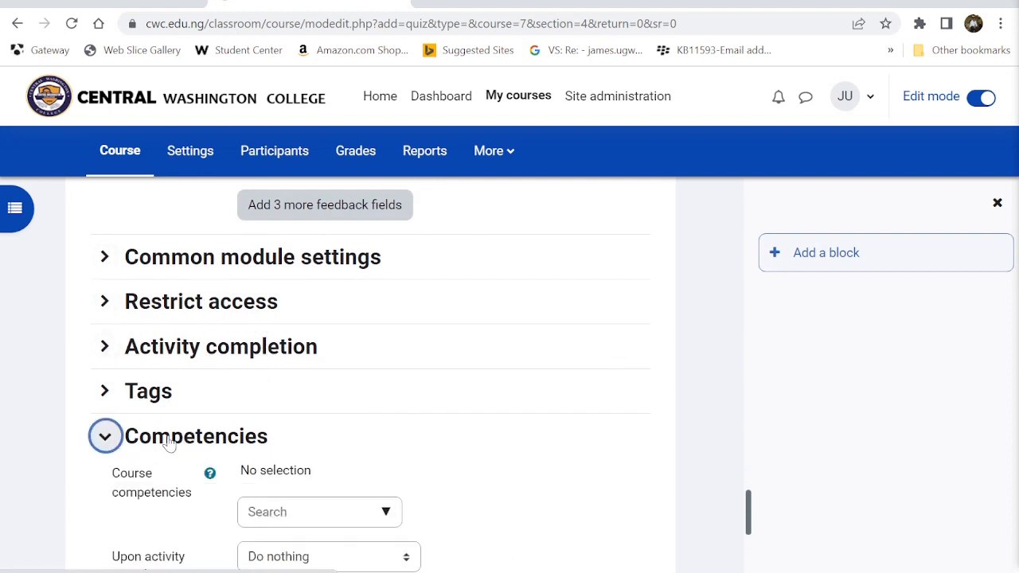
left_click(136, 349)
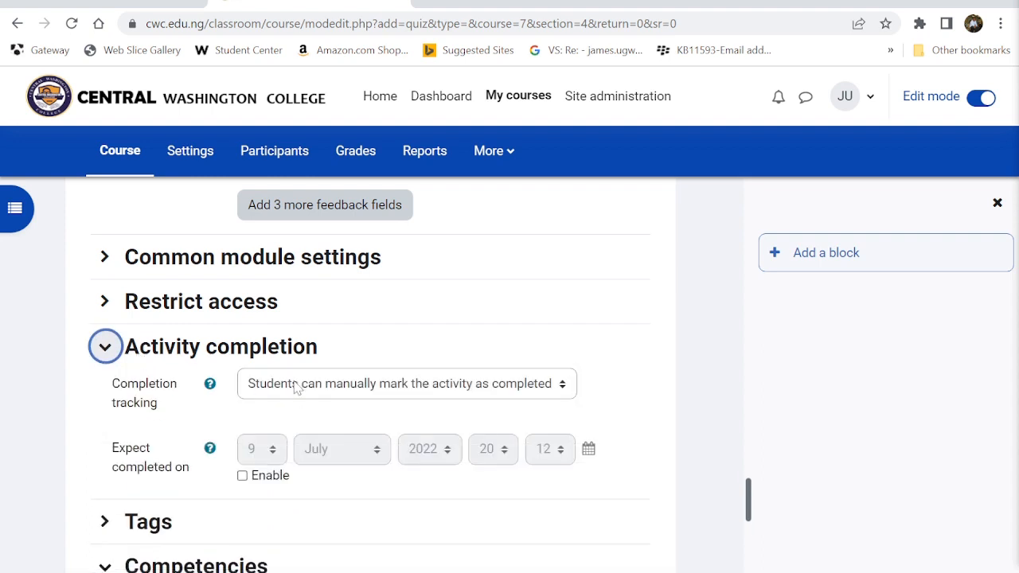
left_click(330, 392)
left_click(312, 440)
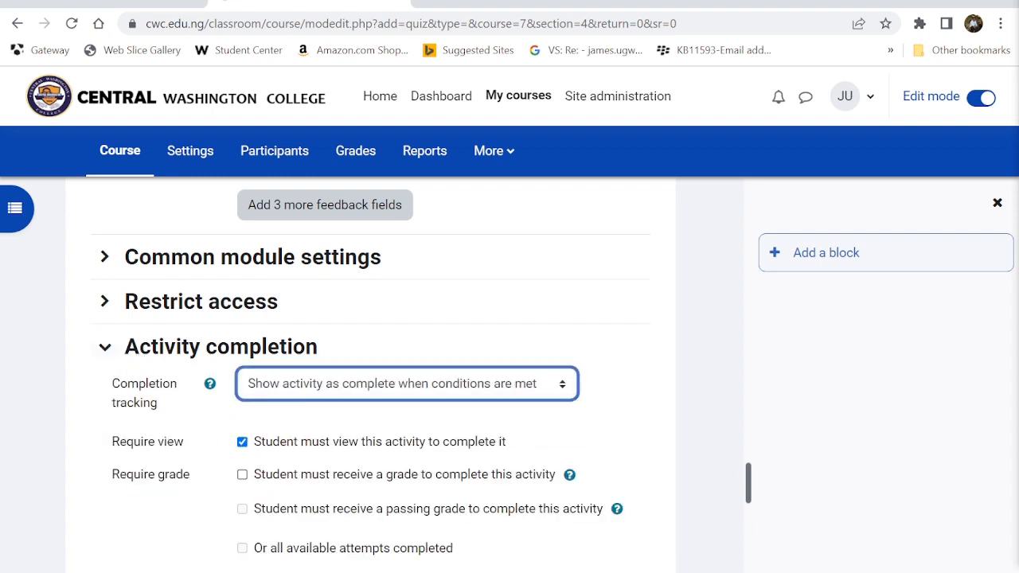
left_click(242, 474)
left_click(242, 508)
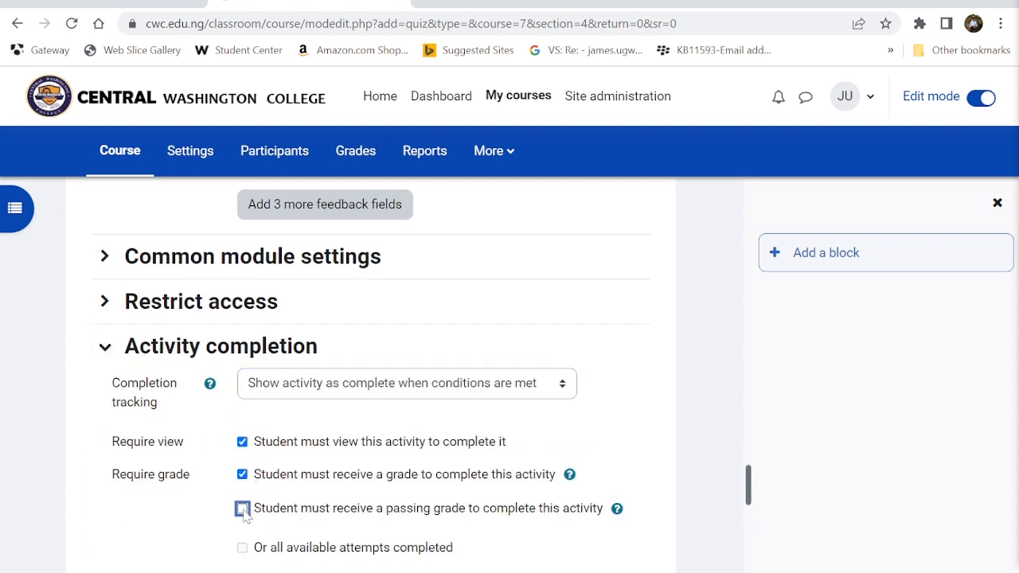
left_click(242, 547)
- Require at least 1 attempt and expect completion on 9 July 2022 at 23:59
scroll(246, 553, "down", 3)
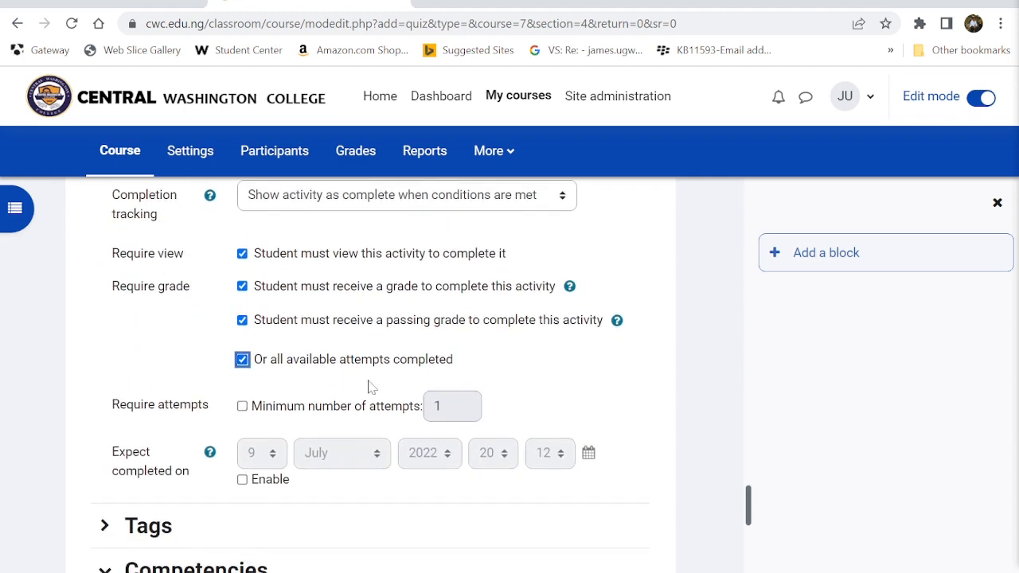
scroll(355, 376, "down", 1)
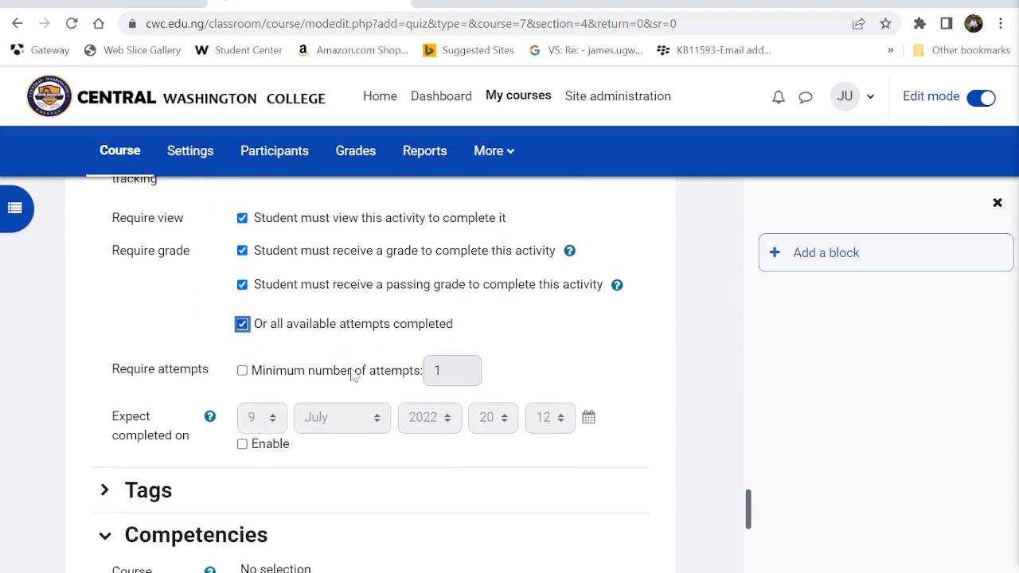
left_click(243, 365)
scroll(424, 407, "down", 2)
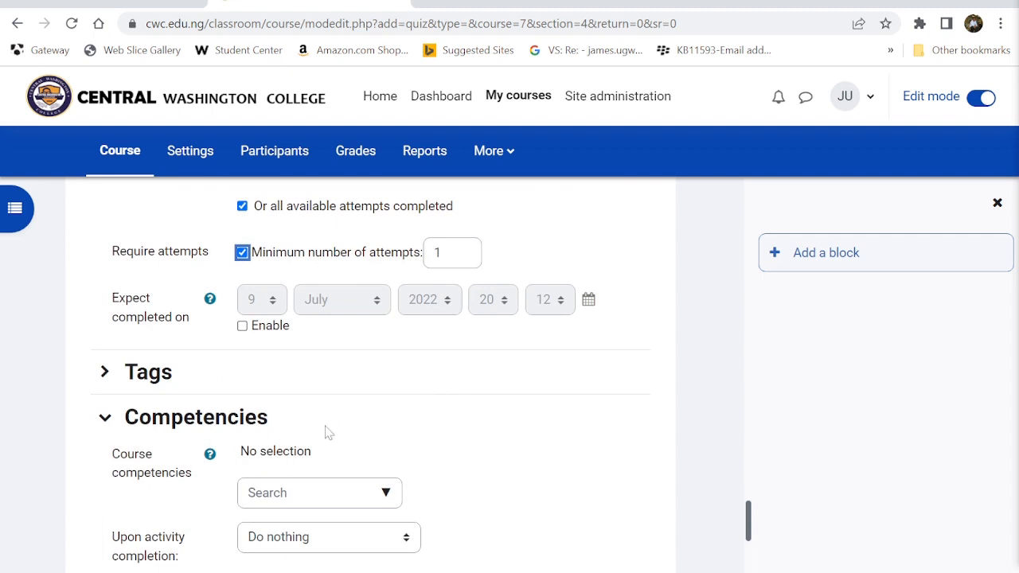
left_click(242, 328)
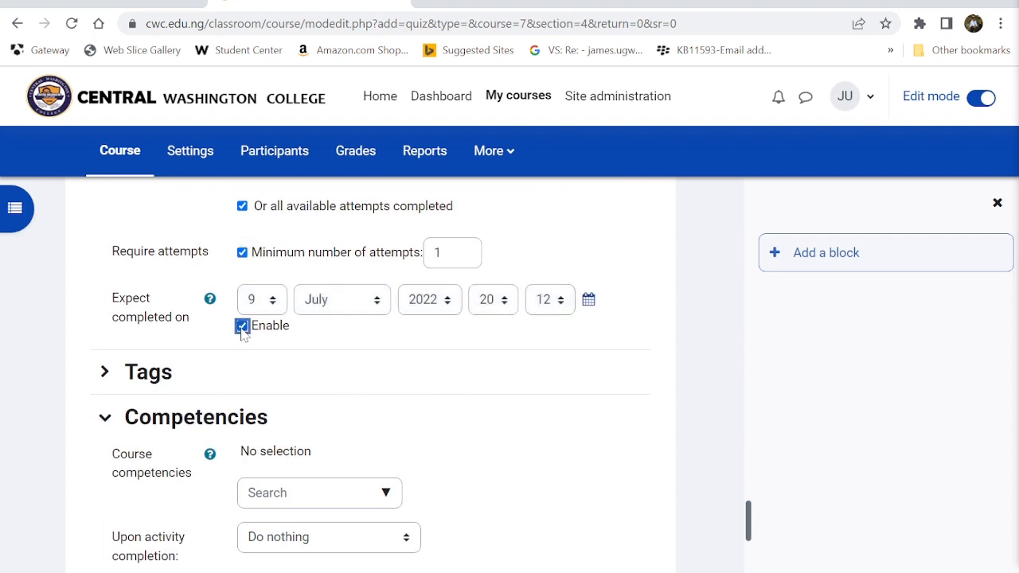
left_click(506, 311)
scroll(487, 259, "down", 1)
left_click(488, 276)
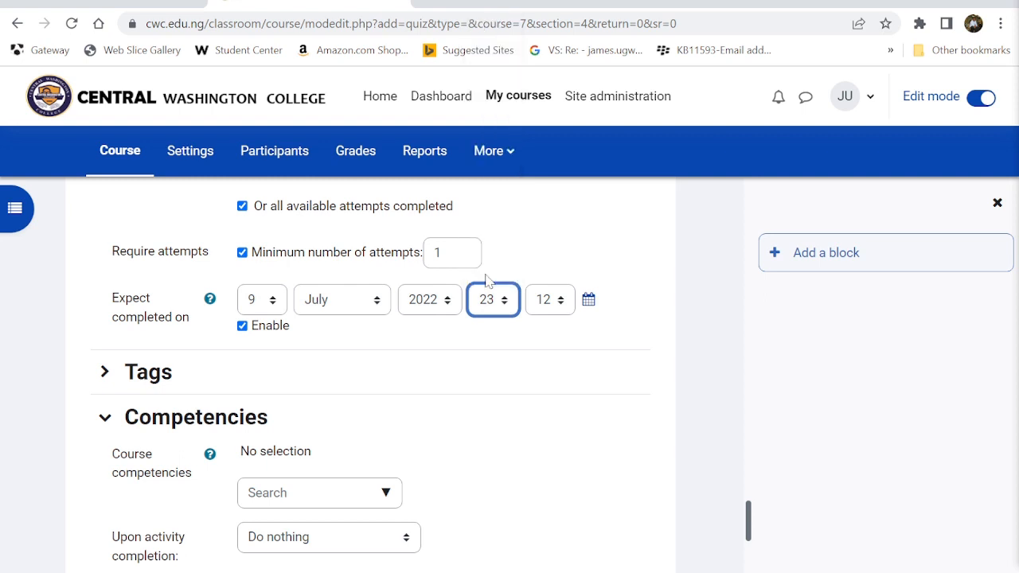
left_click(557, 299)
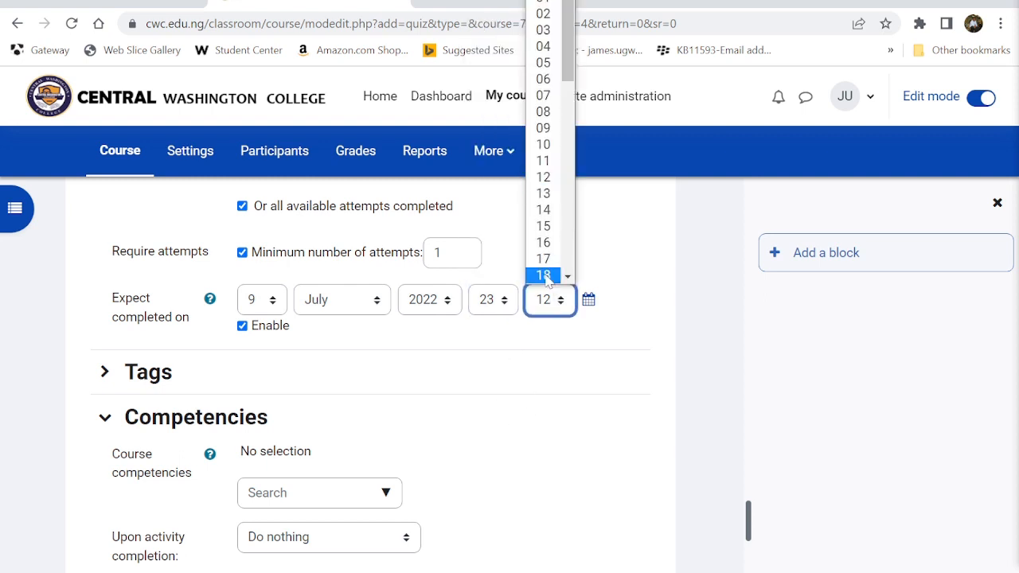
scroll(546, 269, "down", 8)
left_click(545, 277)
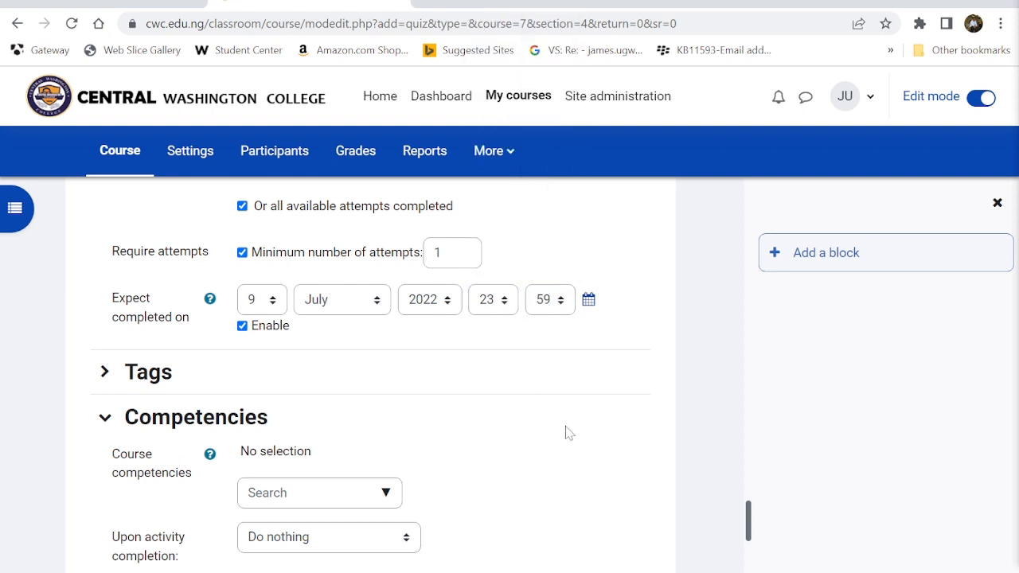
scroll(549, 414, "down", 3)
scroll(436, 342, "up", 1)
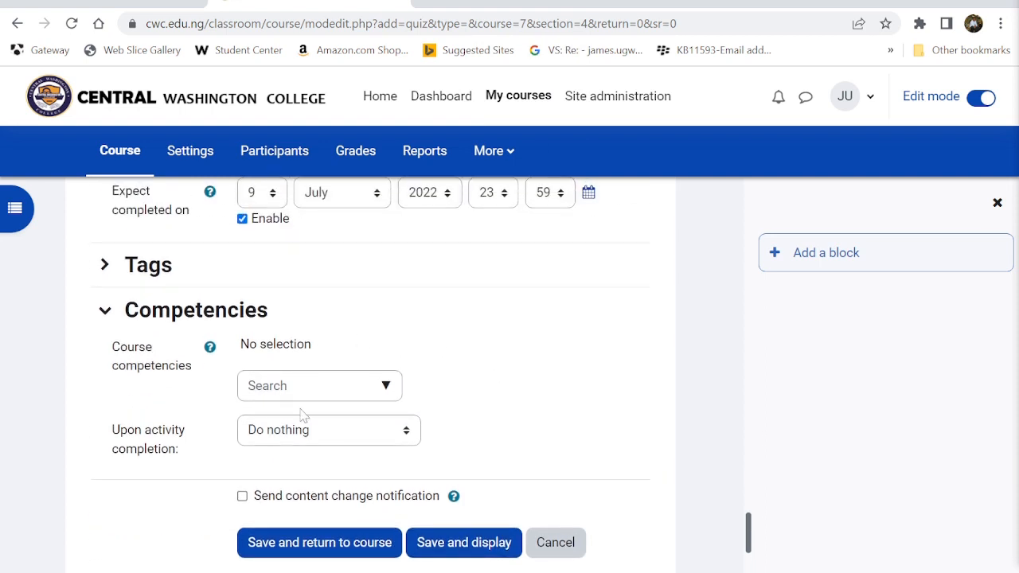
- Set 'Upon activity completion' to Complete the competency
left_click(255, 439)
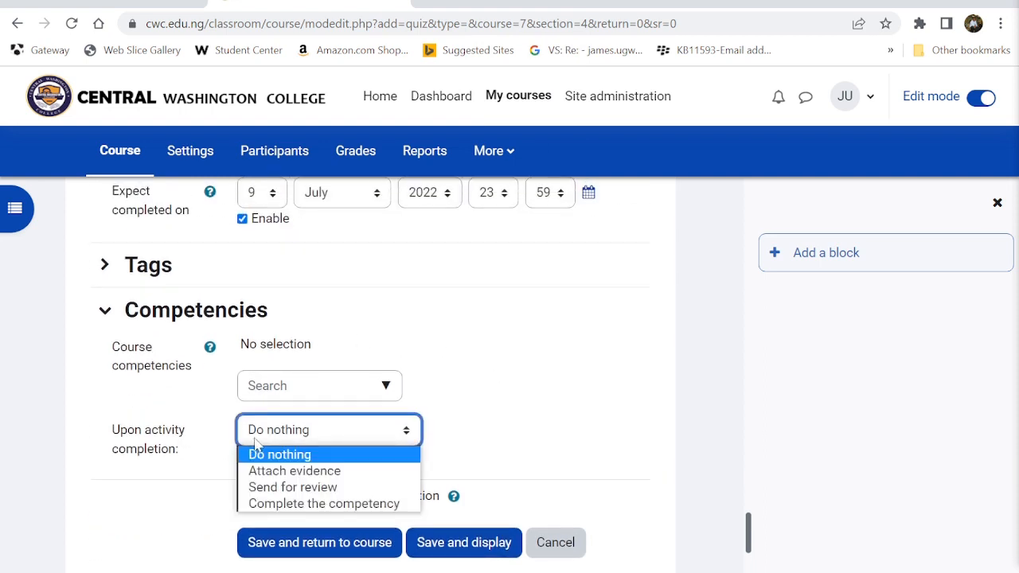
left_click(303, 506)
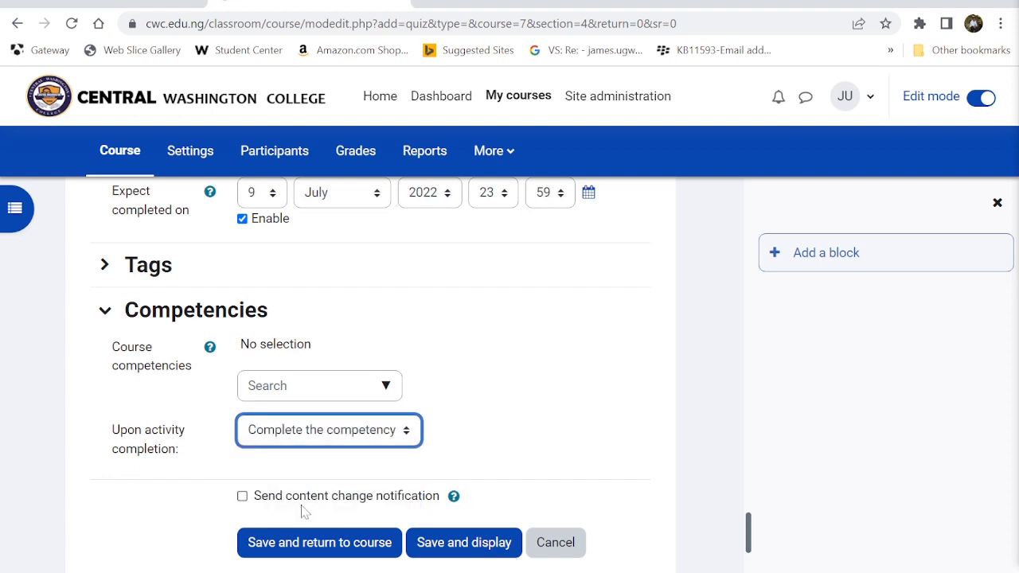
scroll(480, 404, "down", 1)
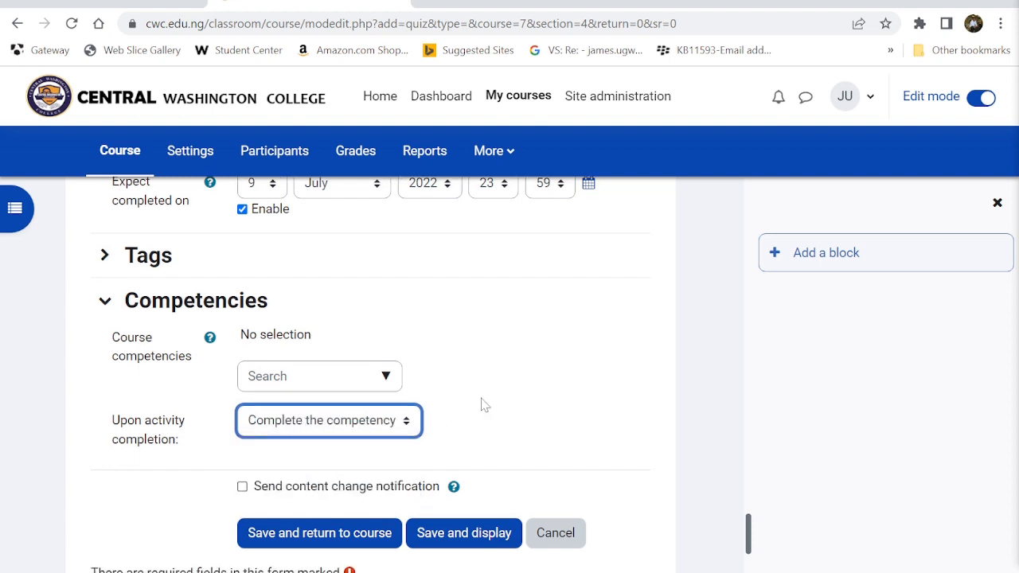
scroll(480, 405, "down", 1)
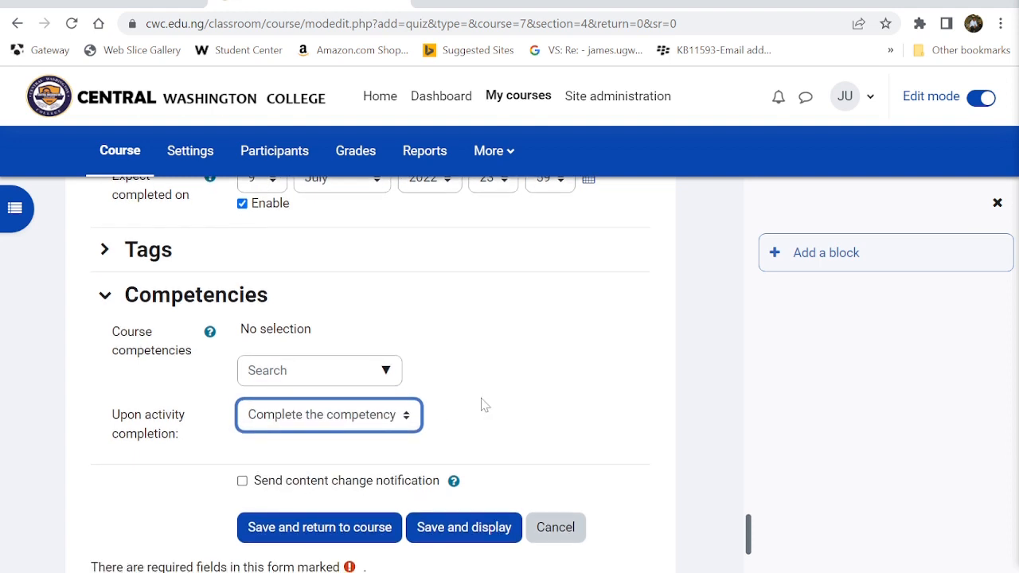
- Save Quiz 101 to the course, then reopen its Edit settings page
left_click(242, 481)
left_click(301, 533)
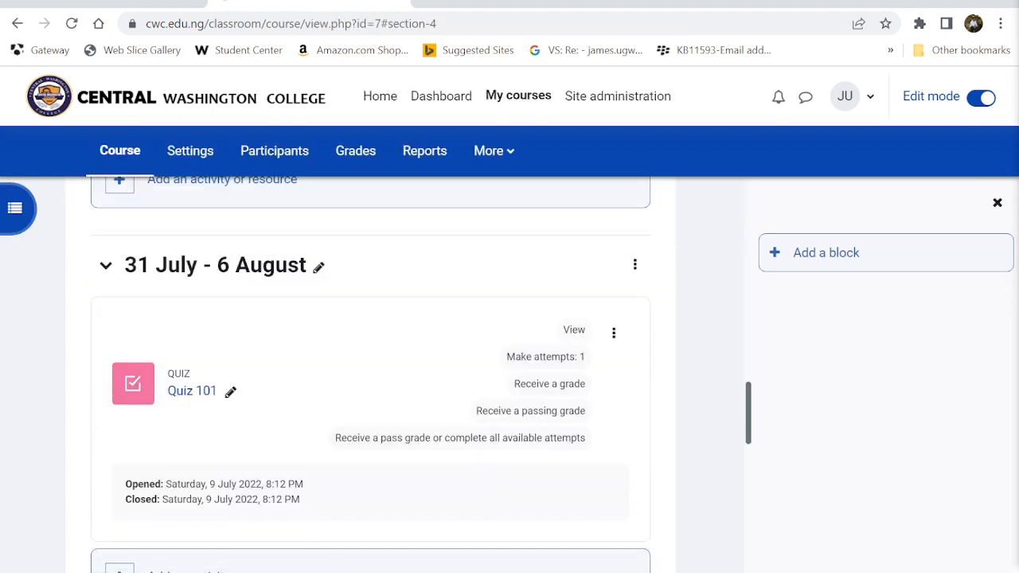
scroll(370, 374, "down", 4)
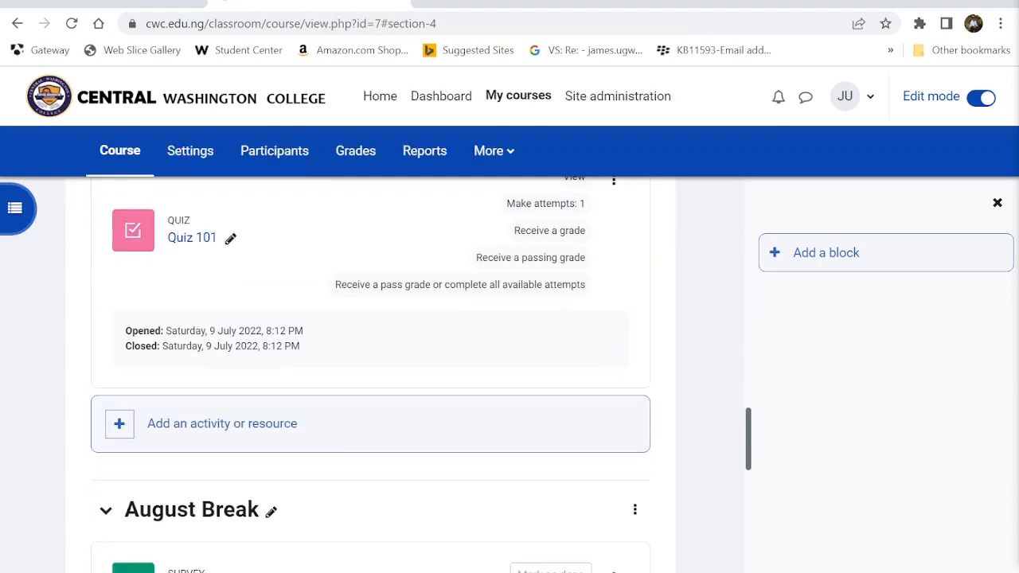
scroll(370, 374, "up", 2)
scroll(203, 330, "up", 2)
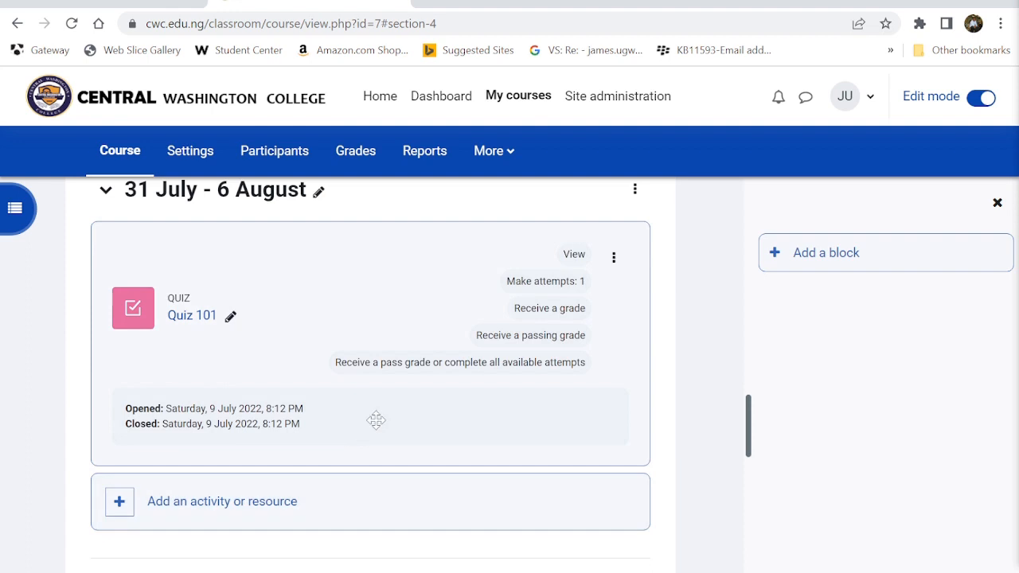
scroll(375, 421, "up", 1)
scroll(375, 421, "down", 1)
scroll(375, 420, "up", 1)
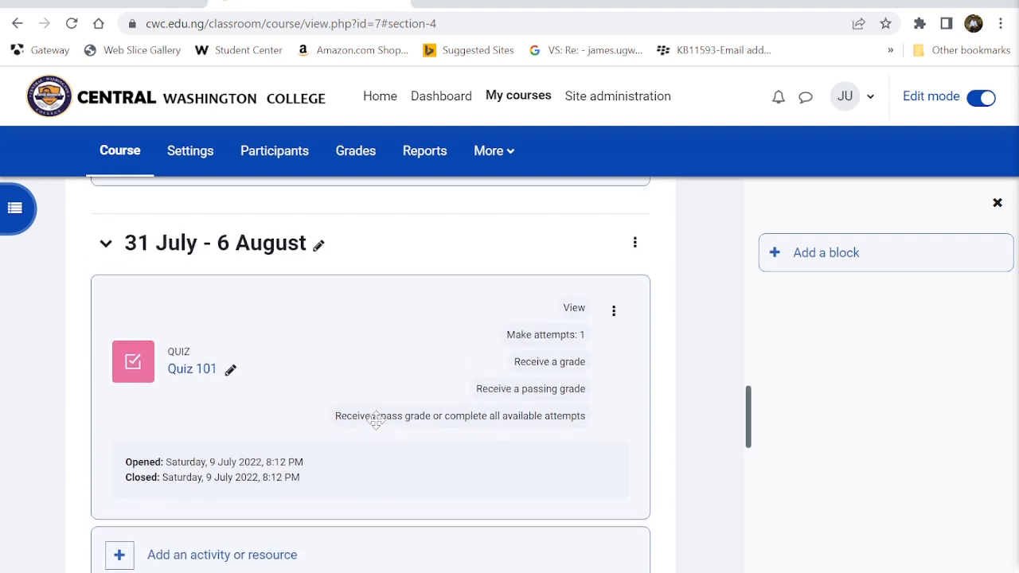
scroll(375, 421, "down", 1)
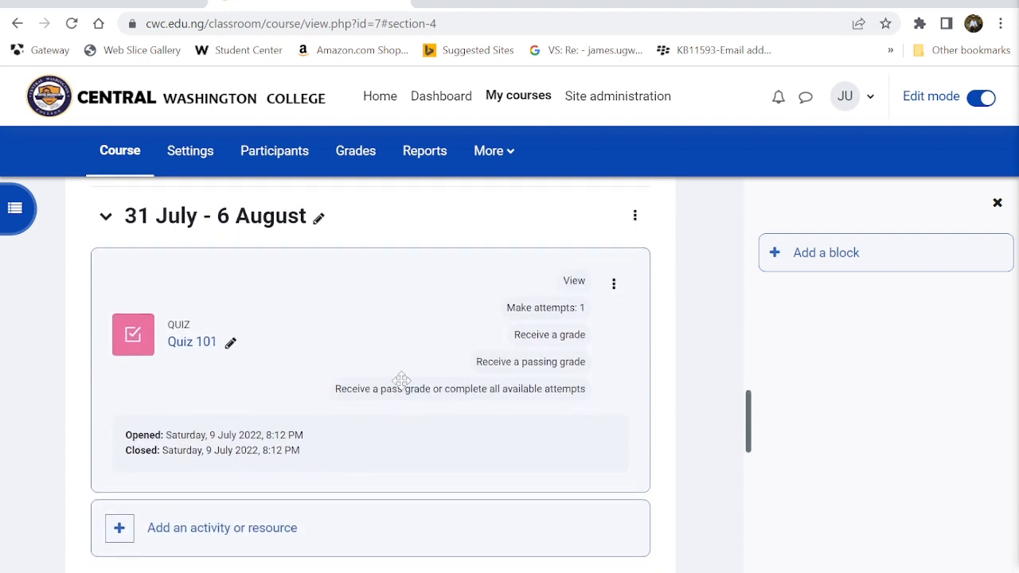
left_click(619, 291)
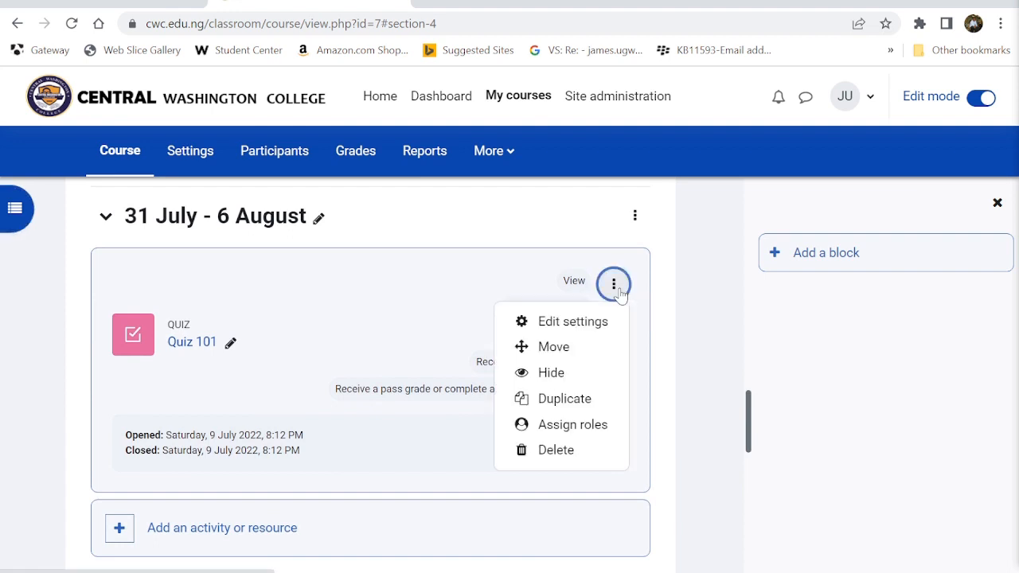
left_click(568, 322)
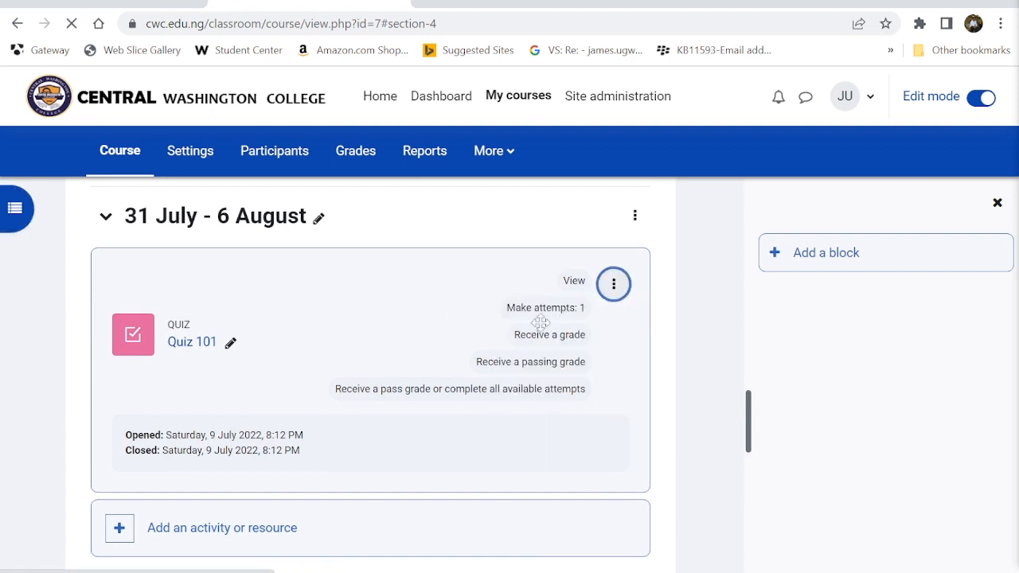
- Enter the description 'Please attempt all questions.', then save and display the quiz
scroll(394, 433, "down", 2)
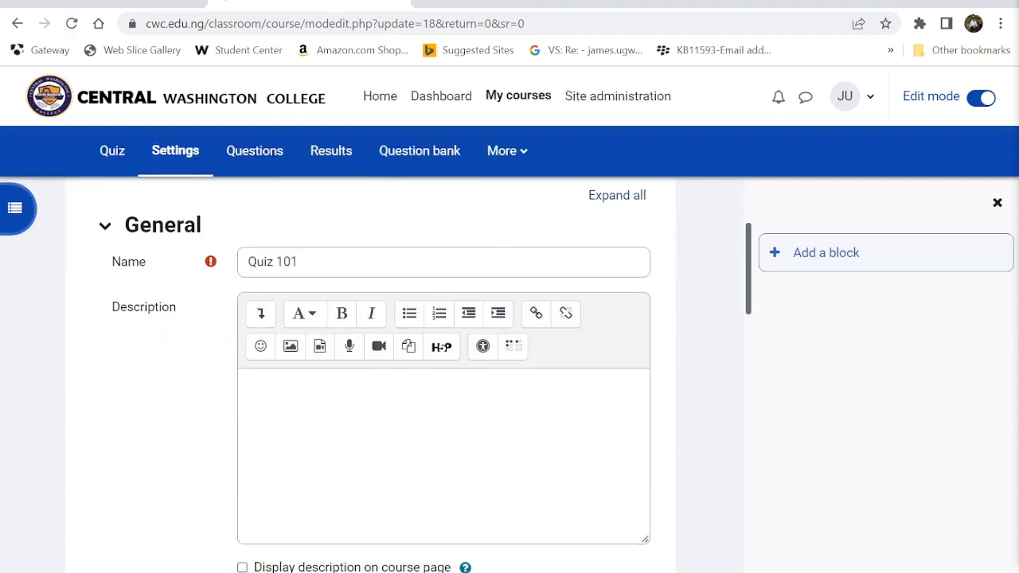
left_click(393, 432)
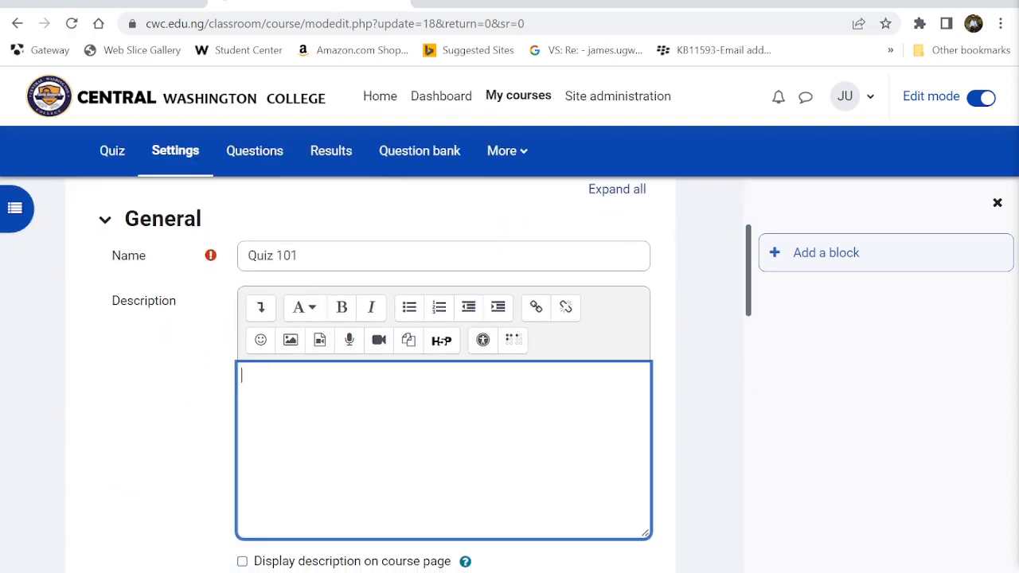
type("Please attempt all q")
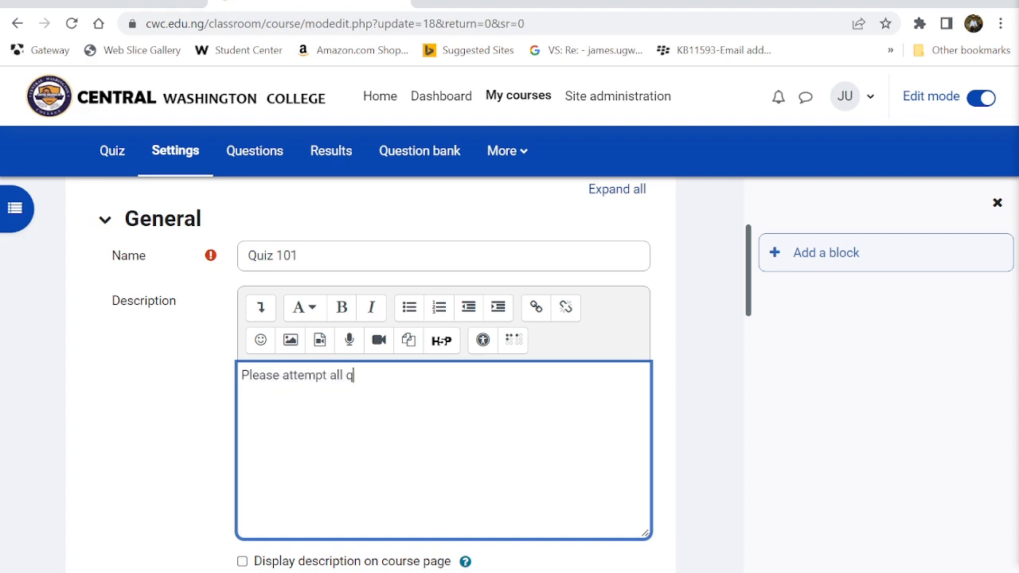
type("uestions")
scroll(364, 426, "down", 5)
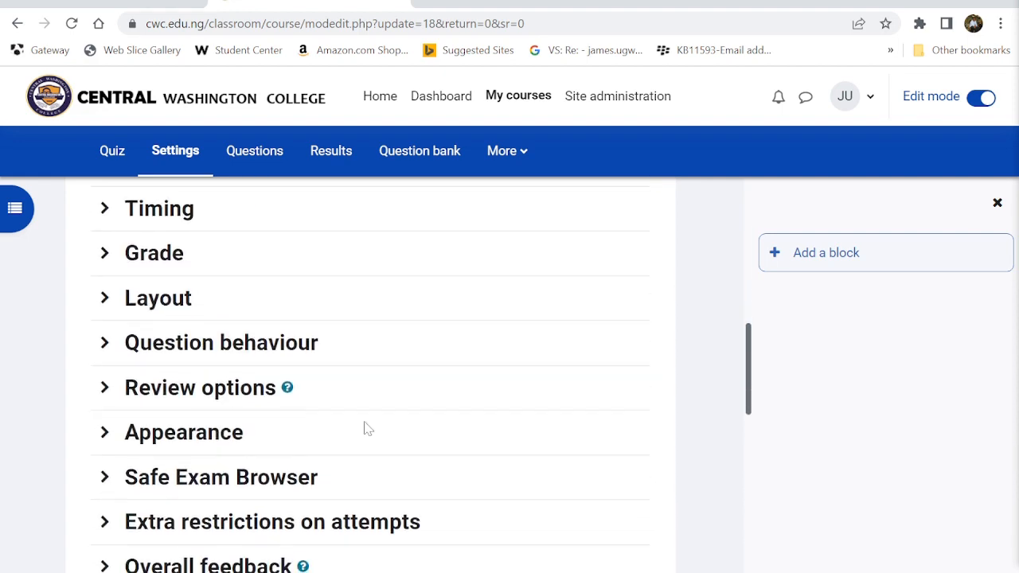
type(".")
scroll(364, 427, "down", 10)
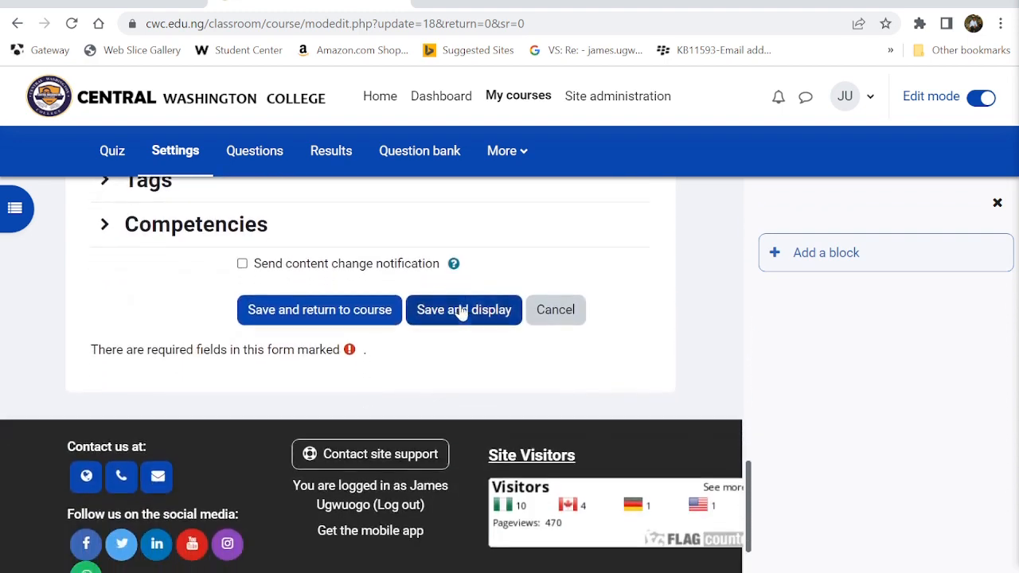
left_click(460, 316)
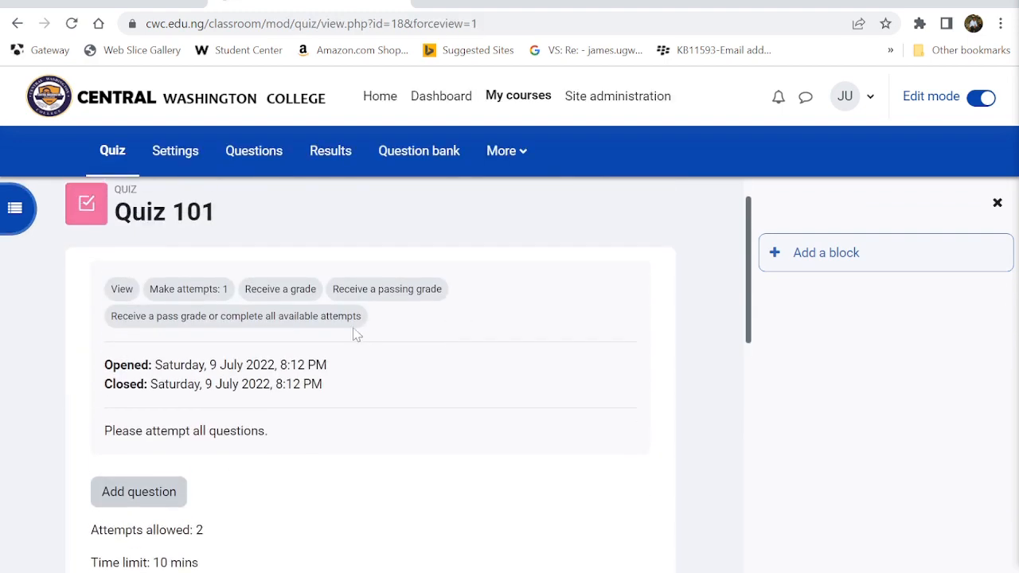
- Go to Quiz 101's Questions page, which lists 0 questions with maximum grade 10.00
scroll(348, 371, "down", 3)
scroll(348, 371, "up", 1)
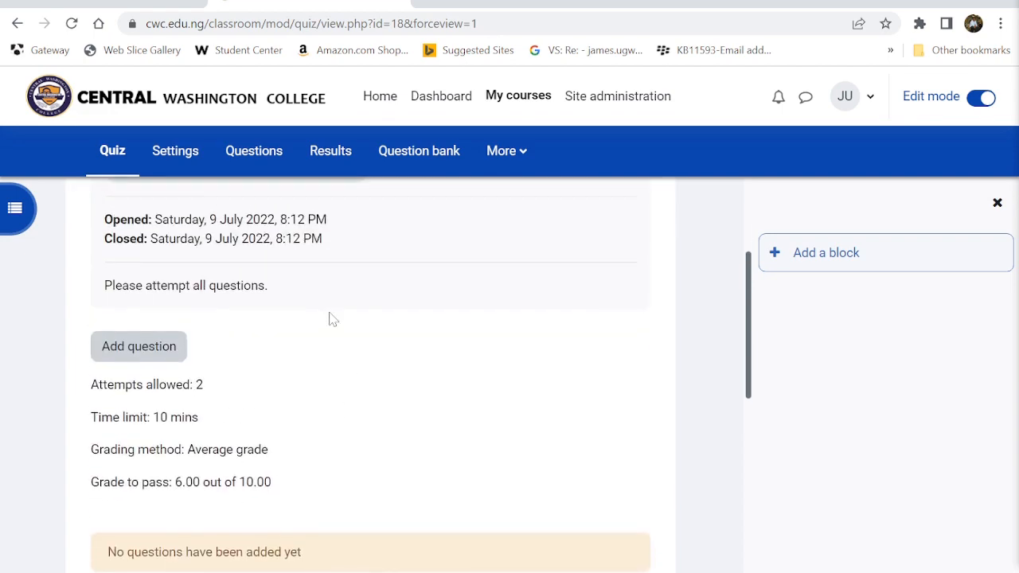
scroll(332, 318, "up", 3)
scroll(332, 319, "down", 3)
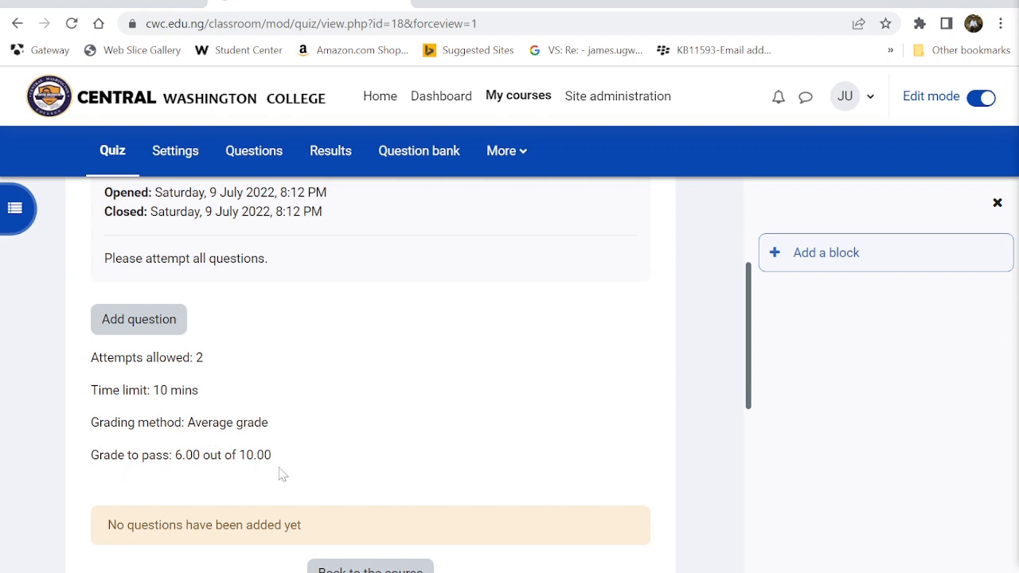
left_click(141, 320)
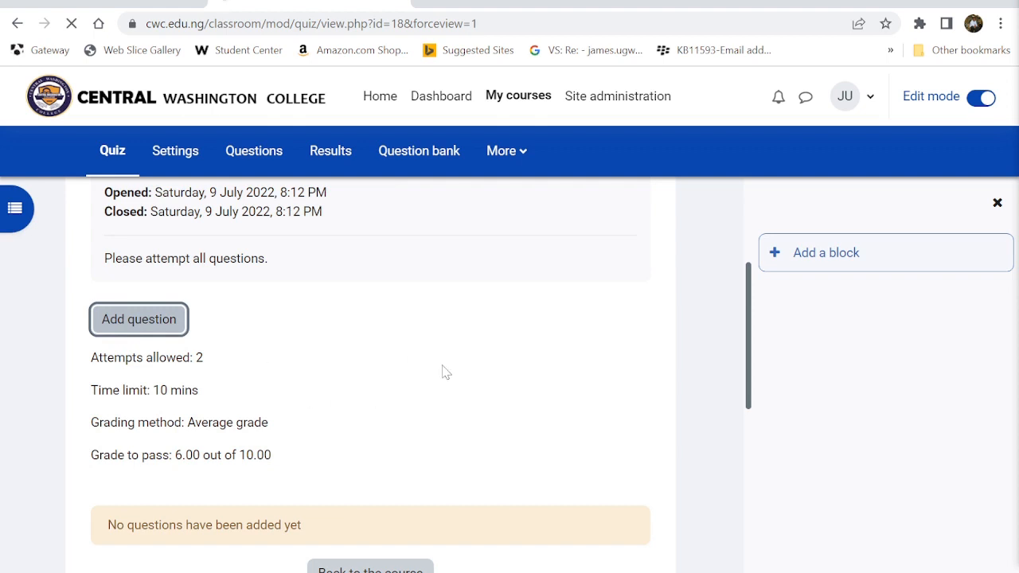
scroll(443, 371, "up", 2)
scroll(443, 371, "down", 2)
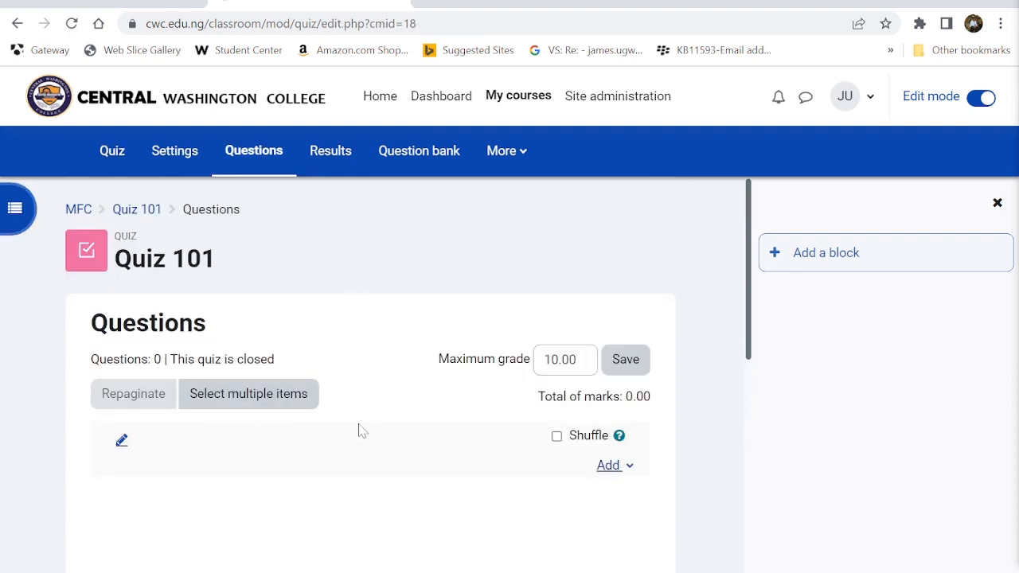
- Rename the quiz's question section heading to 'General Knowledge Quiz' and show the adding options
left_click(119, 443)
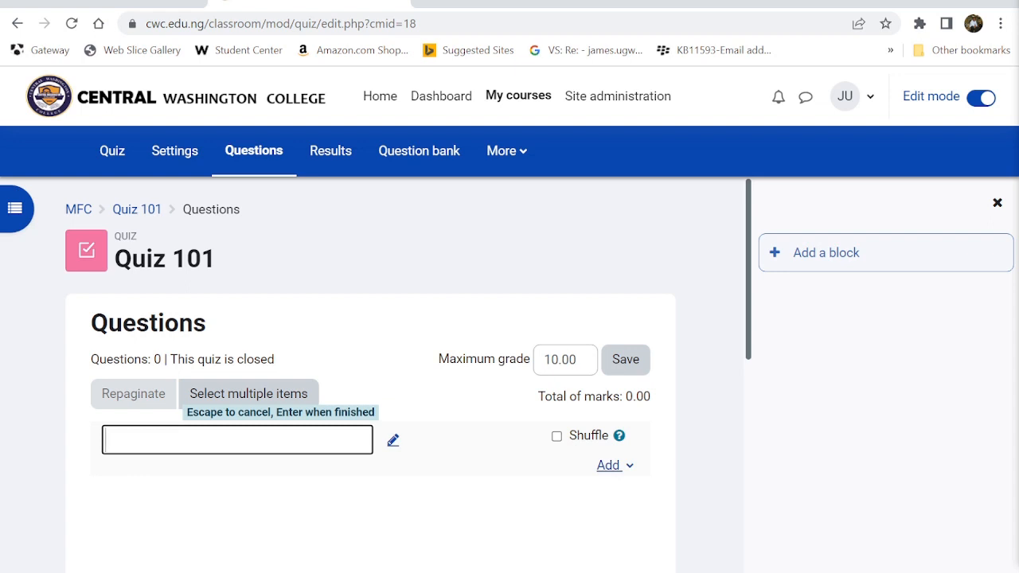
type("General ")
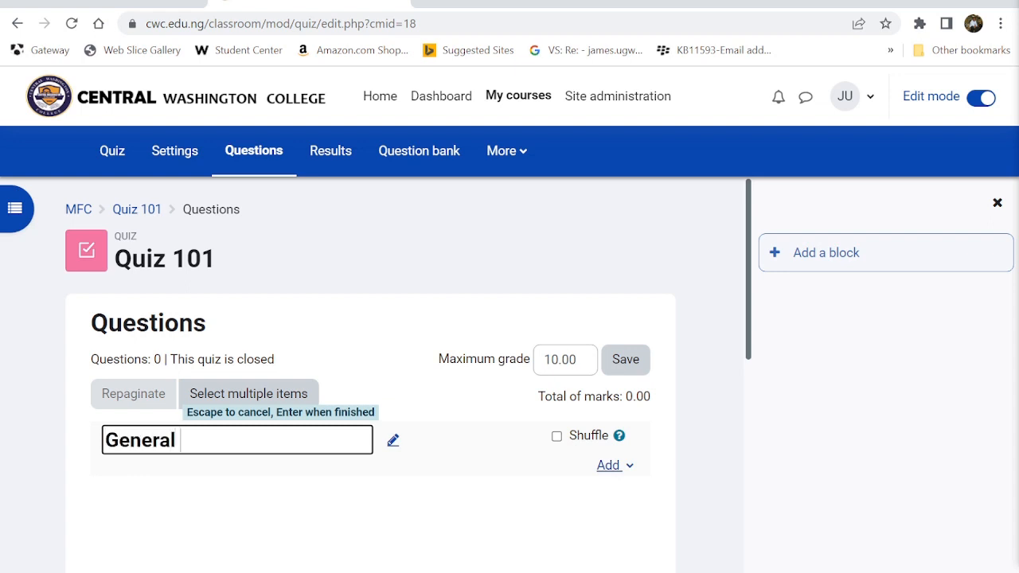
type("Knowlege ")
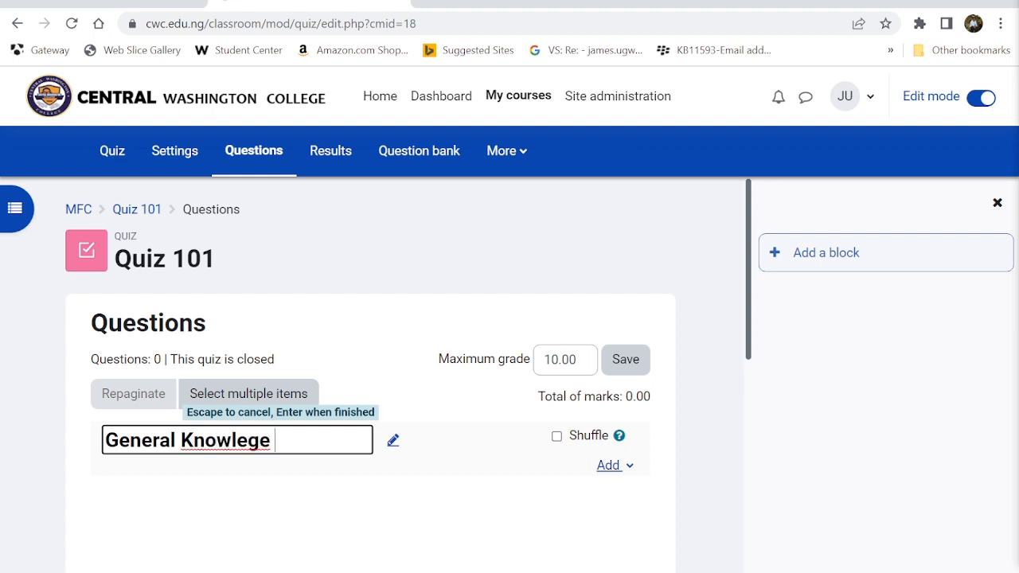
type("Q")
key("BackSpace")
key("BackSpace")
key("BackSpace")
key("BackSpace")
type("dge Quiz")
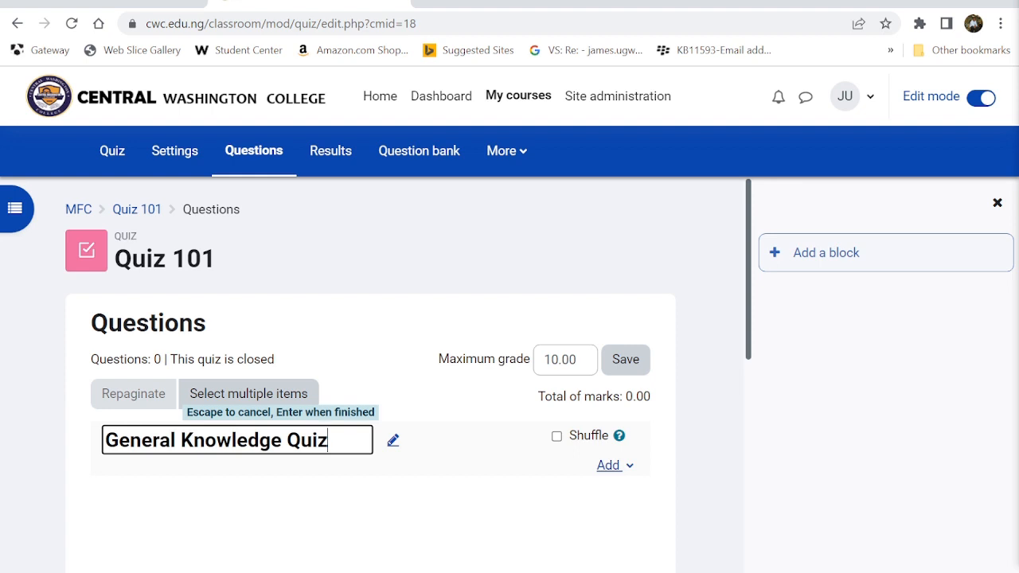
key("Return")
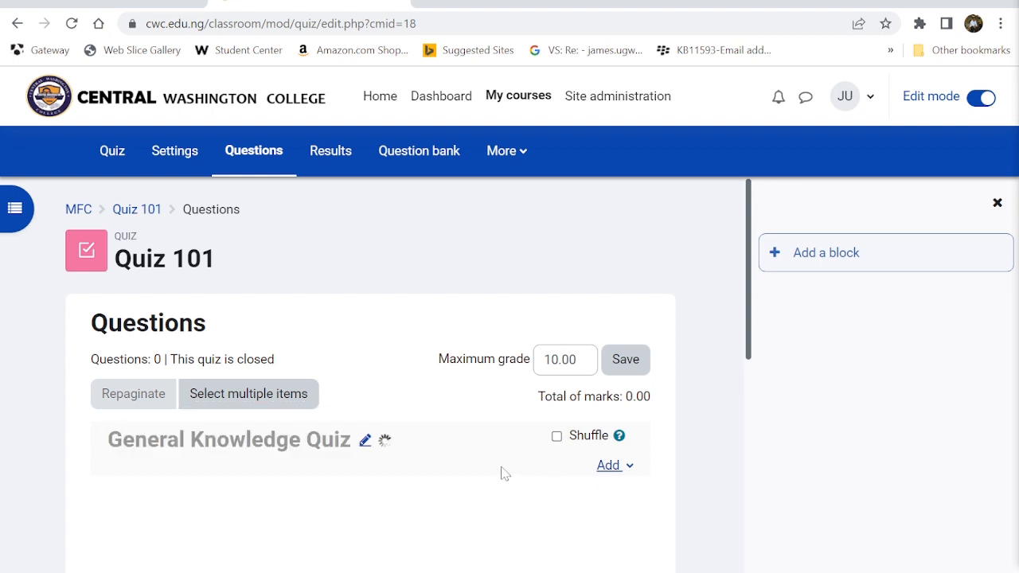
left_click(610, 475)
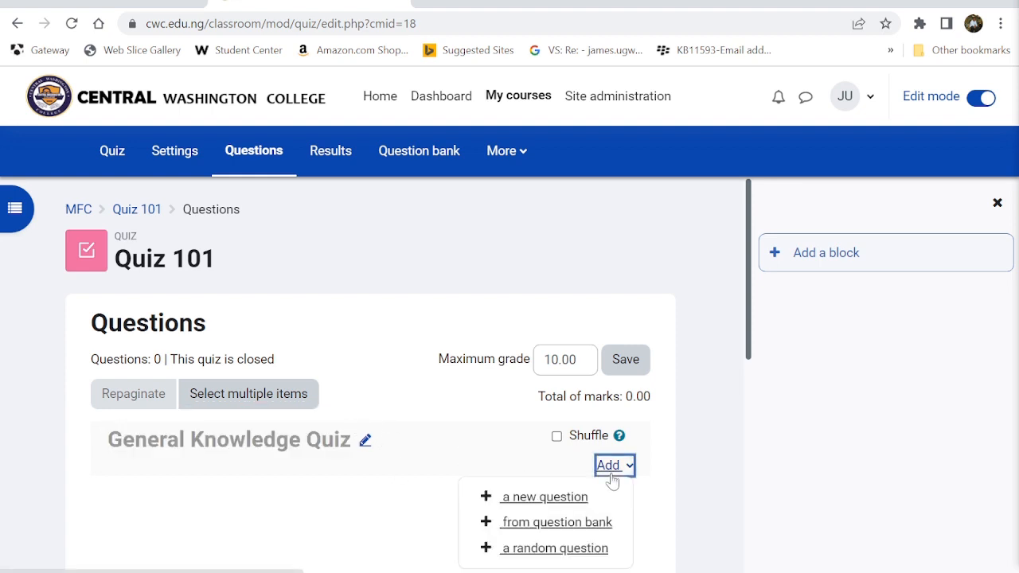
- Create a new Multiple choice question for Quiz 101 and reach its blank form
scroll(533, 495, "down", 1)
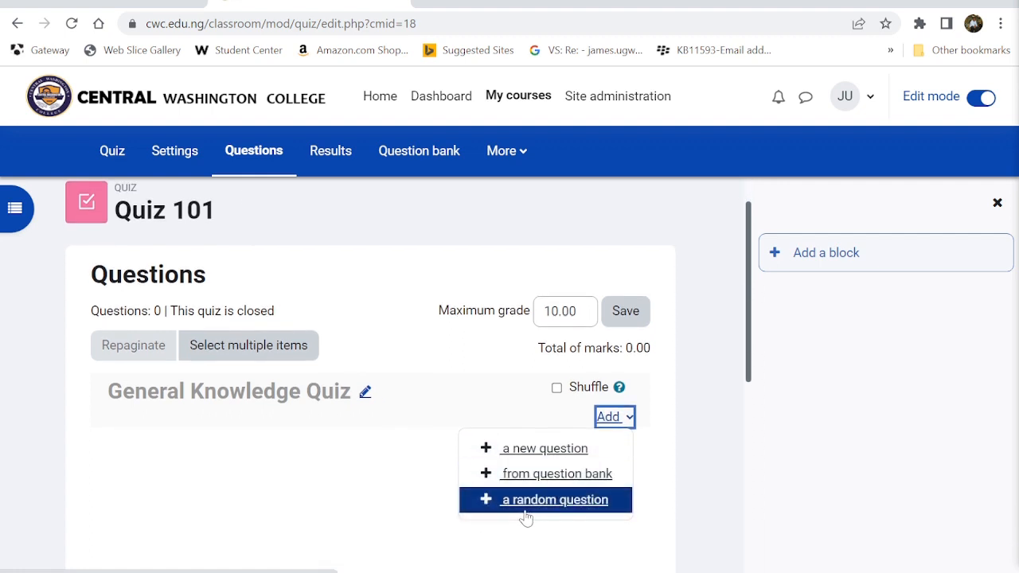
left_click(545, 451)
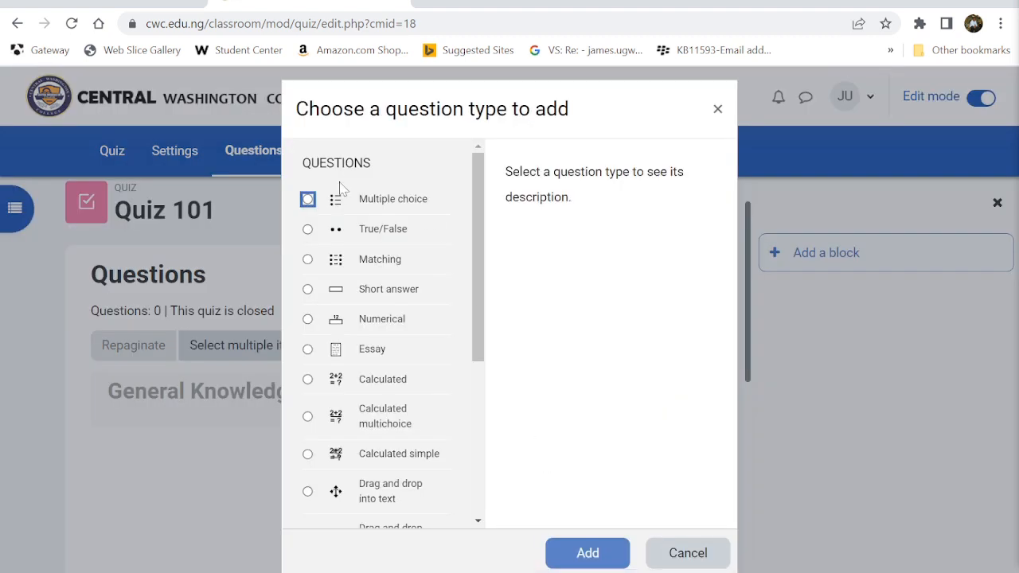
left_click(308, 200)
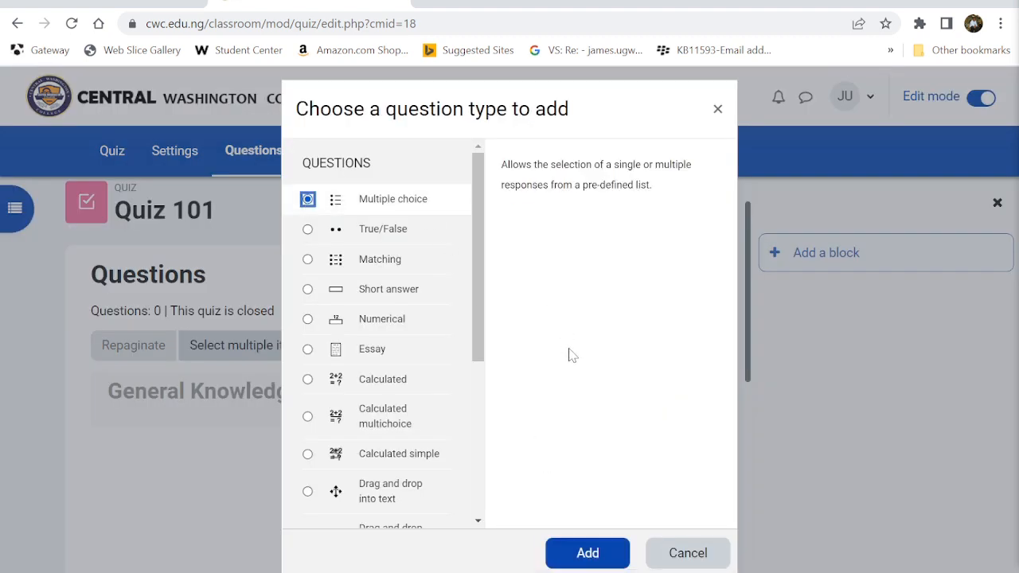
left_click(588, 553)
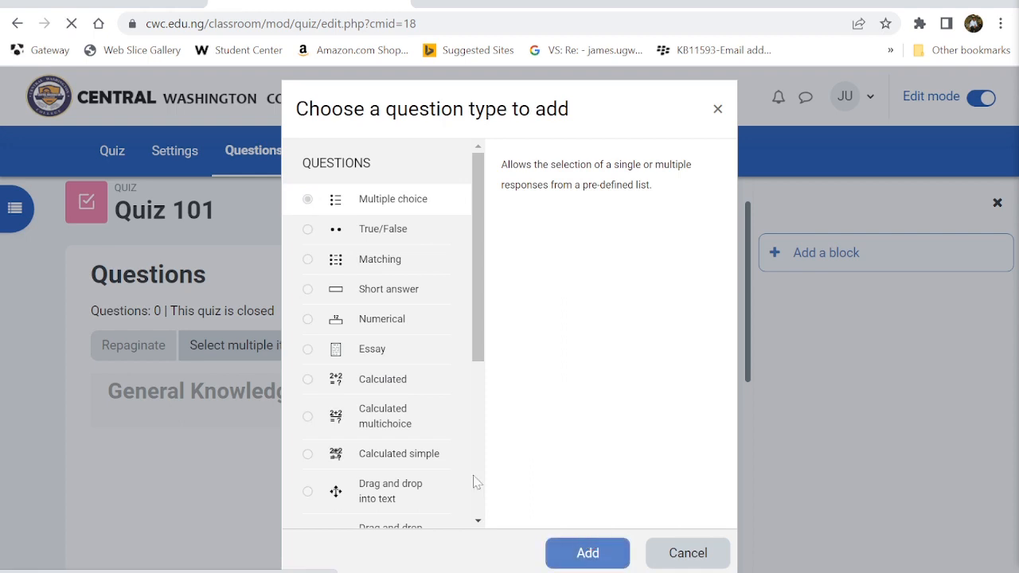
left_click(319, 488)
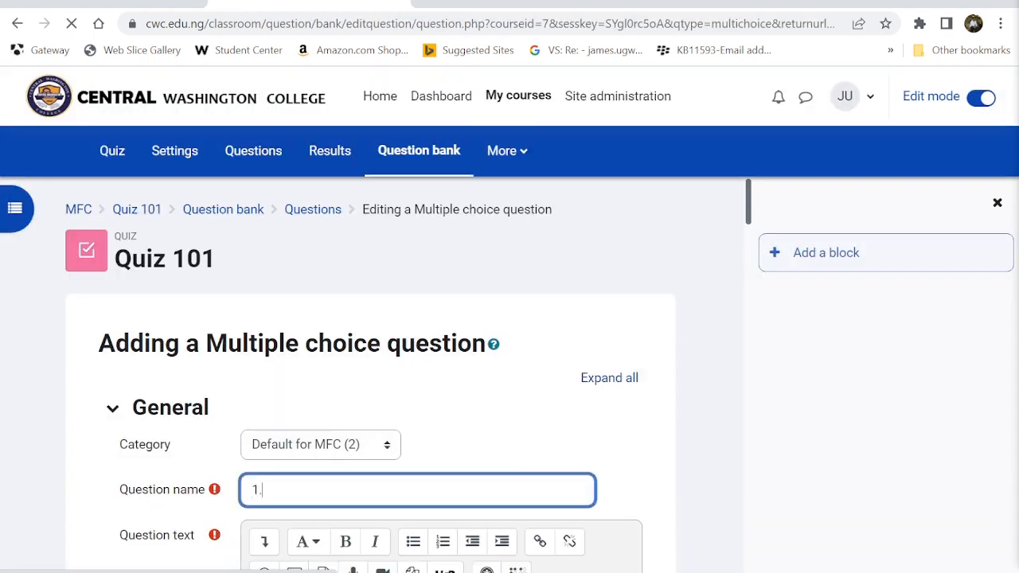
- Name the question 'Question 1.'
type("1.")
scroll(172, 273, "down", 3)
key("Tab")
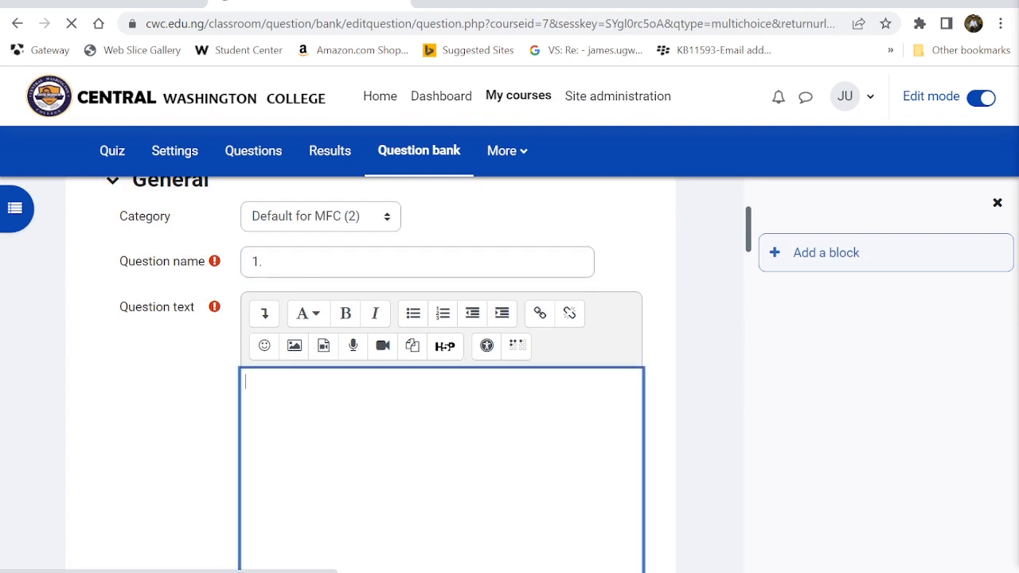
left_click(253, 261)
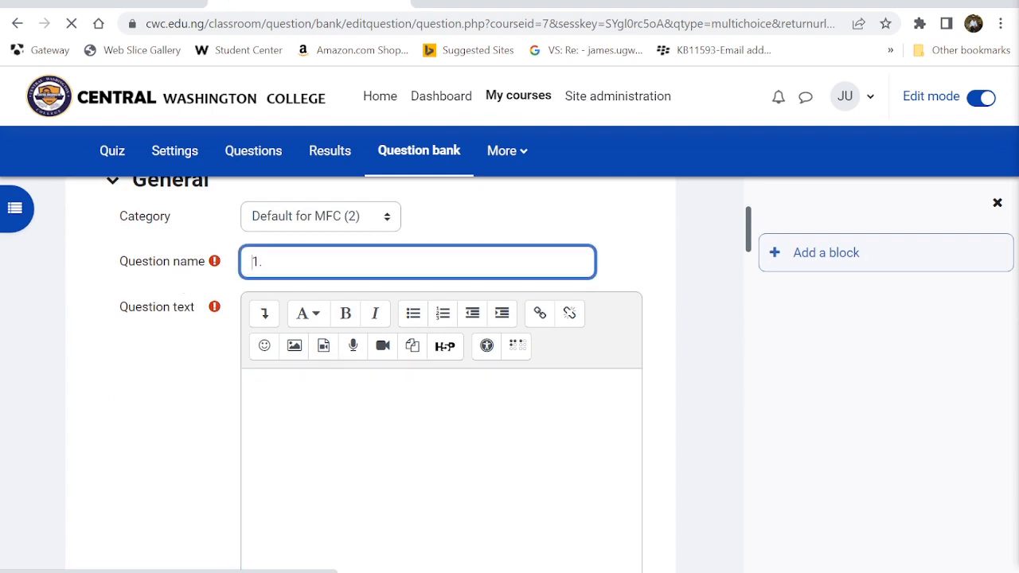
type("Question")
- Enter the question text 'What type of College is CWC?'
left_click(247, 382)
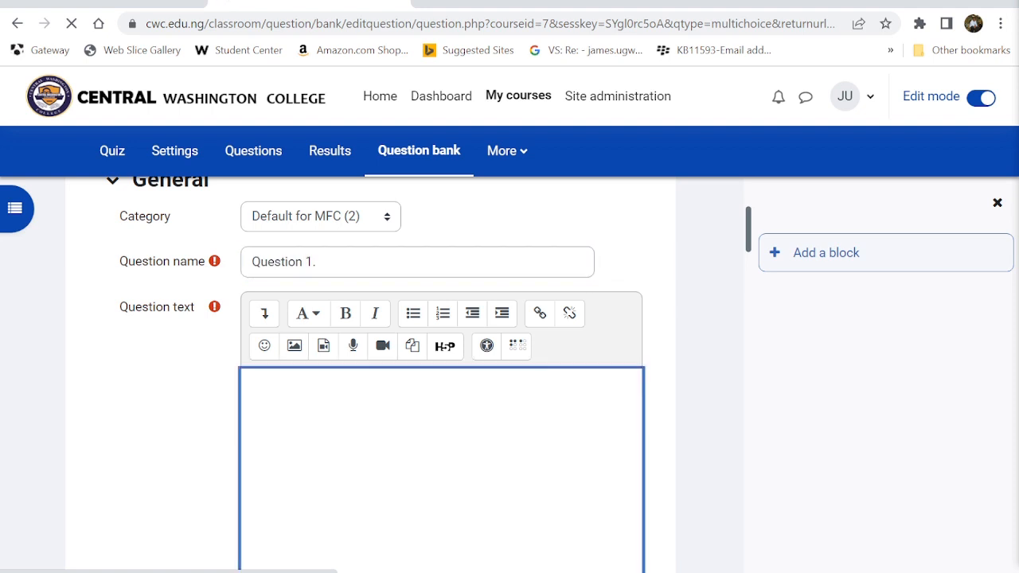
type("Qhat")
key("BackSpace")
key("BackSpace")
key("BackSpace")
type("What type of Co")
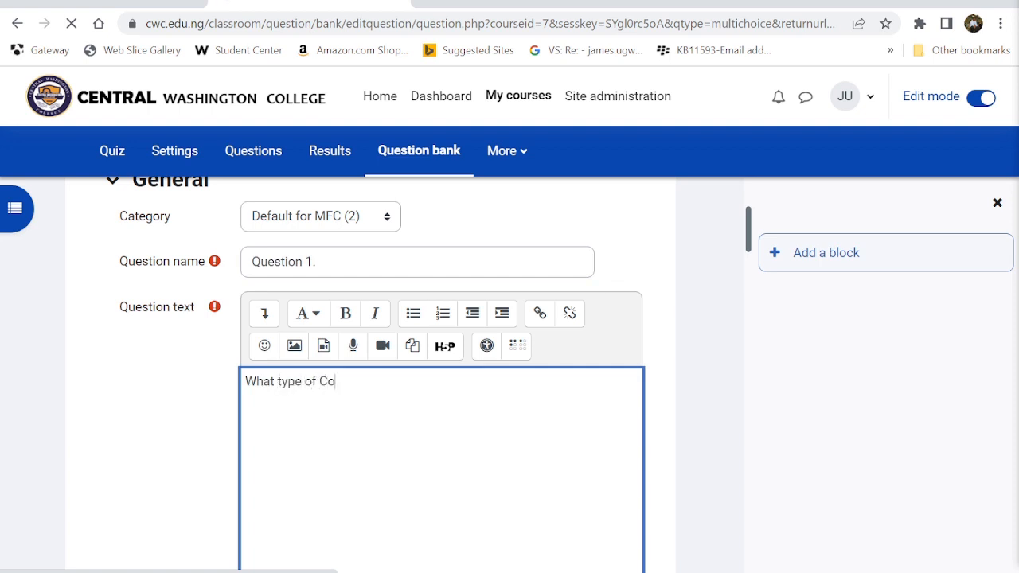
type("llege is CW")
scroll(292, 426, "down", 4)
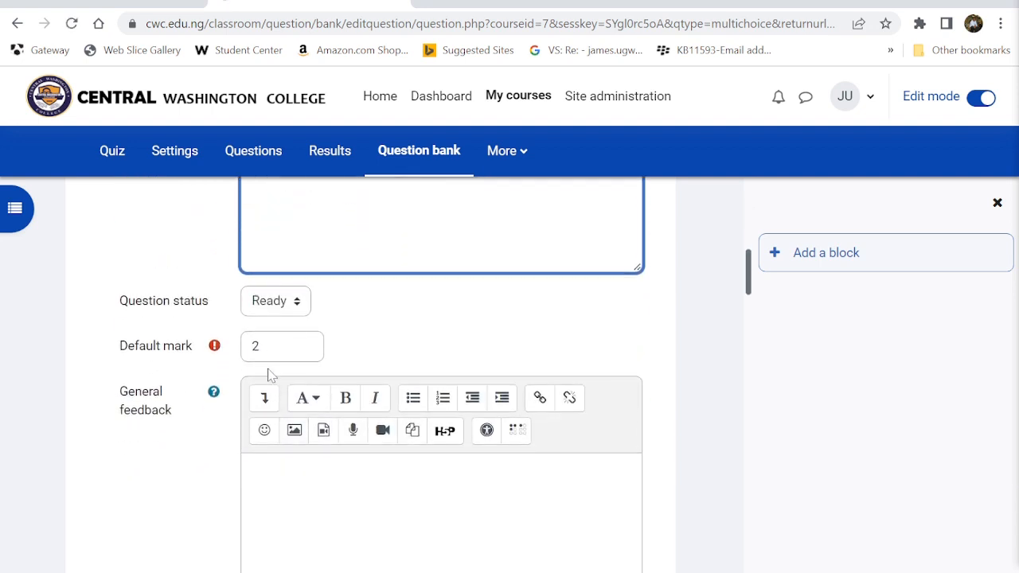
- Change the question's default mark from 2 to 6
left_click(275, 346)
key("BackSpace")
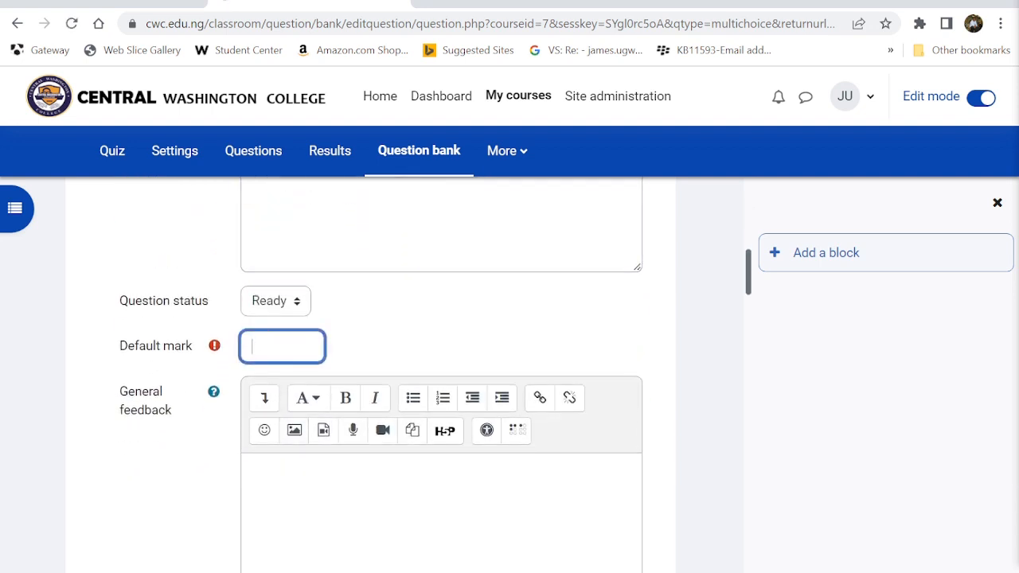
left_click(297, 488)
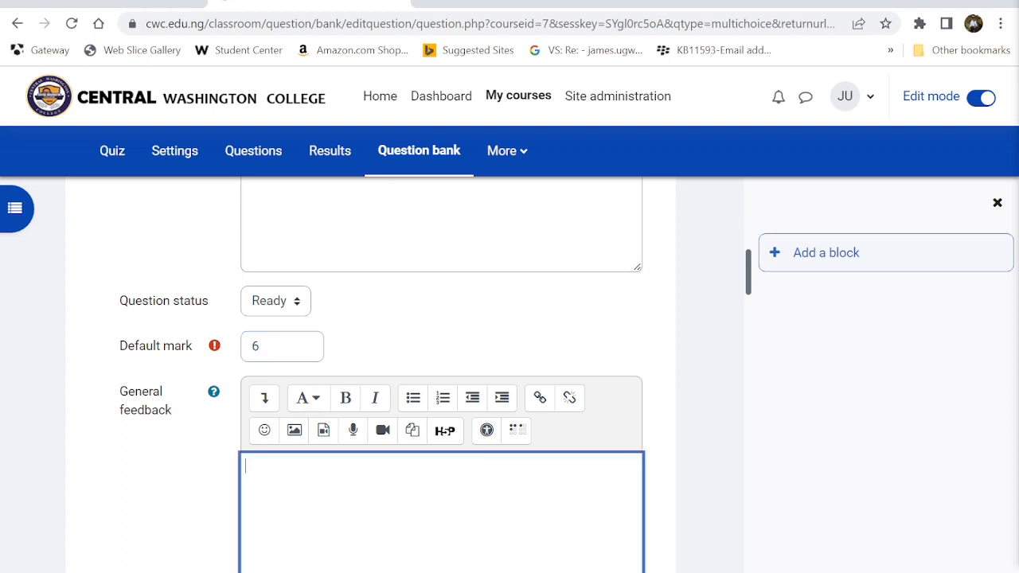
scroll(296, 487, "down", 1)
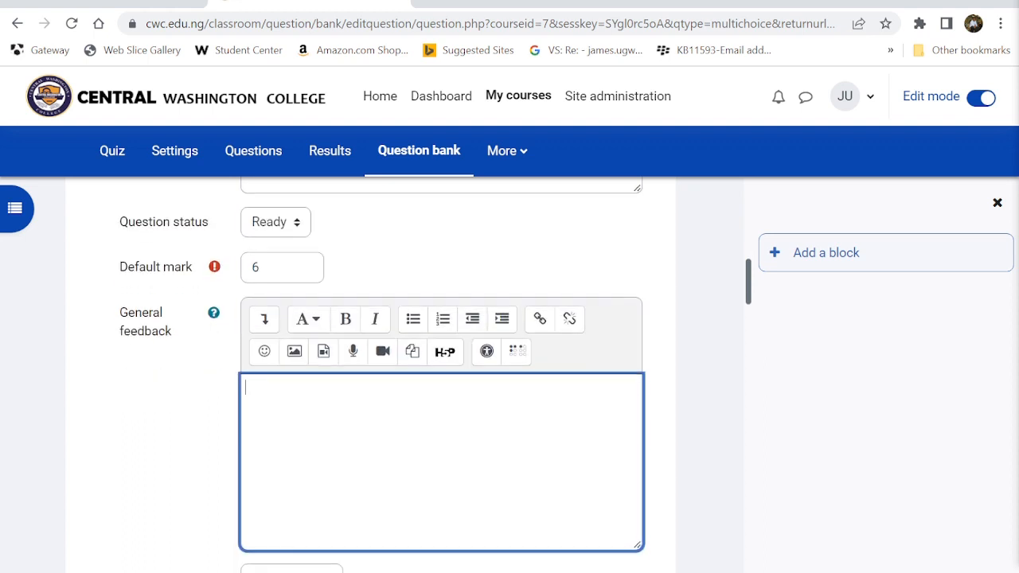
scroll(301, 451, "down", 5)
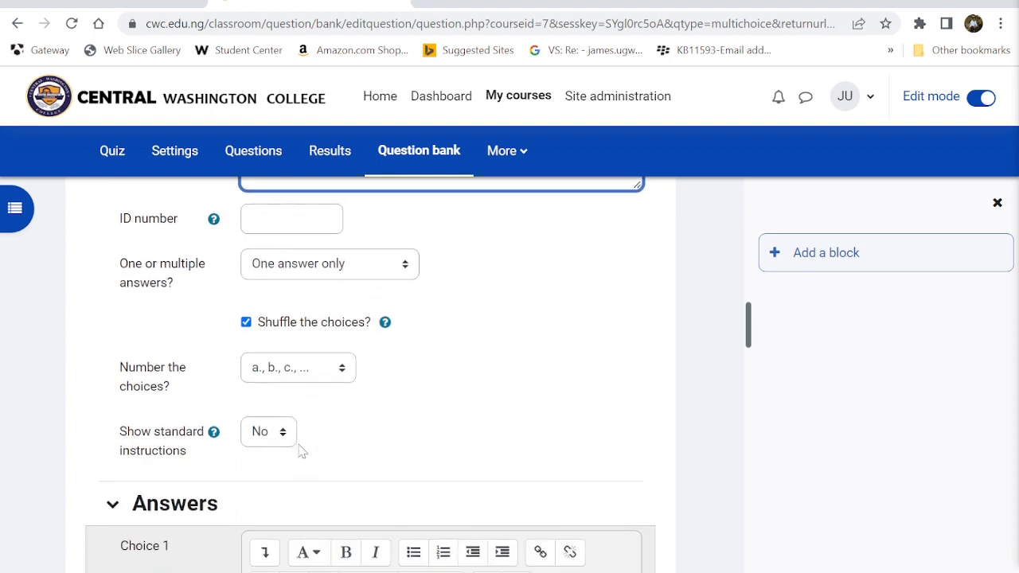
- Keep the 'a., b., c., ...' choice numbering and go to the Choice 1 answer box
left_click(288, 358)
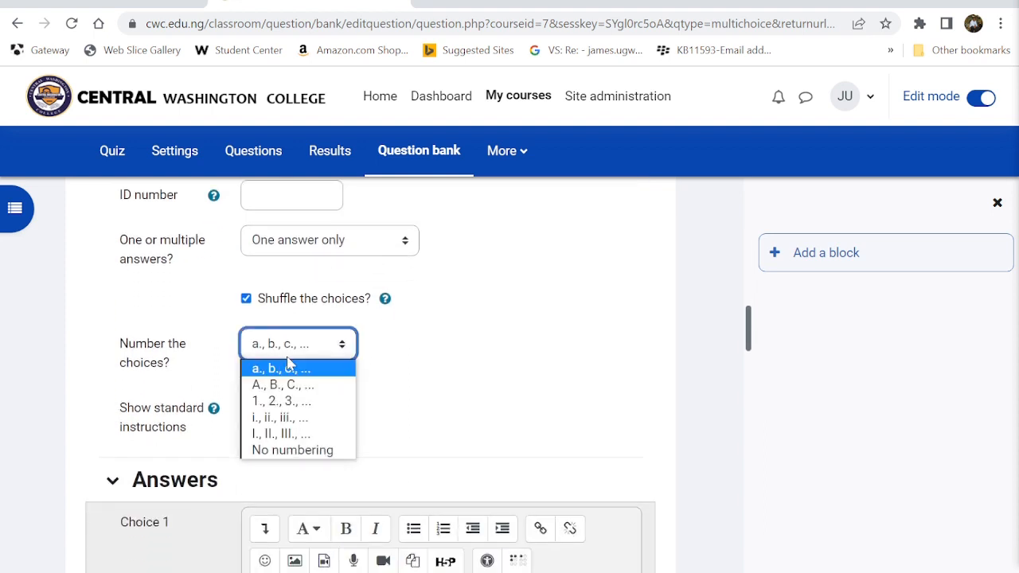
left_click(284, 376)
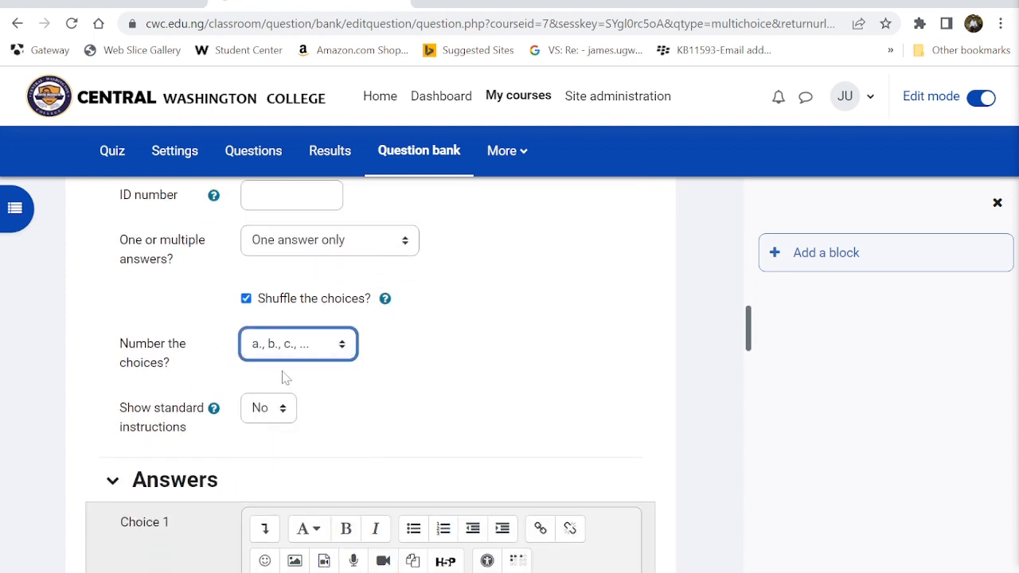
scroll(285, 376, "down", 3)
left_click(288, 382)
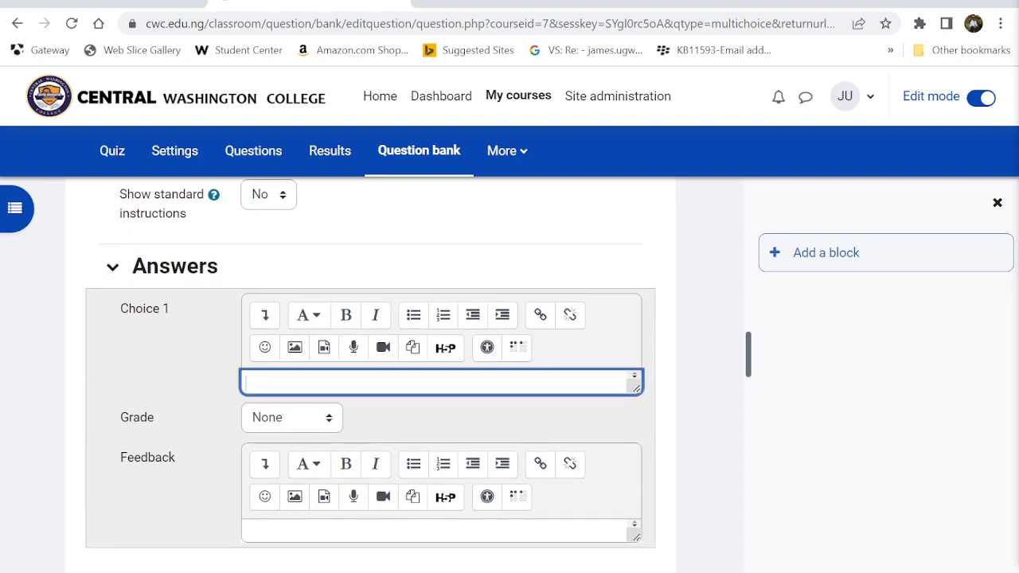
- Enter 'College Arts' as Choice 1 with feedback 'Wrong, the CWC is a College of Nursing, Health and Technology.'
type("College Arts")
key("Return")
left_click(270, 530)
type("Wrong")
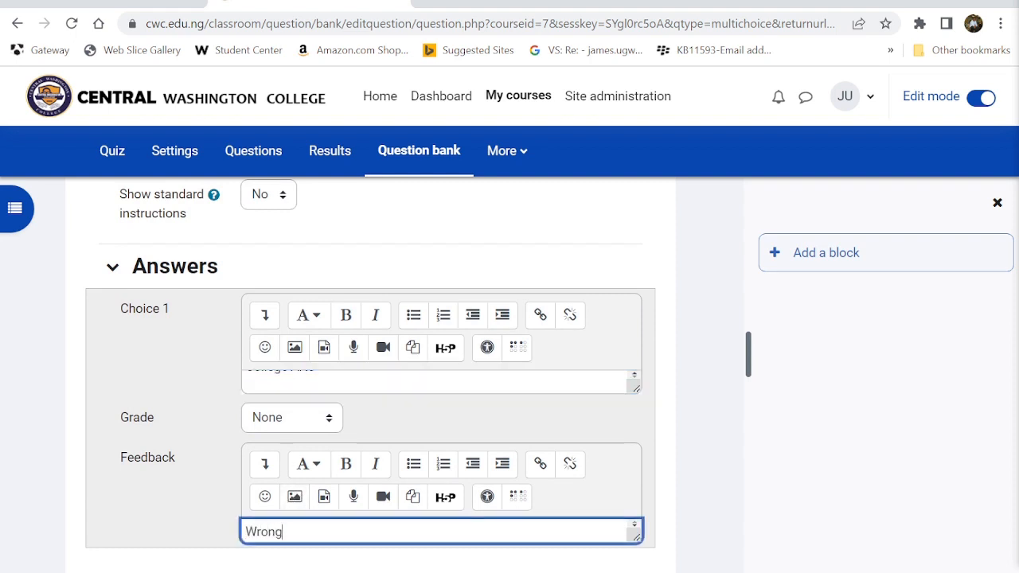
type(", the CWCC")
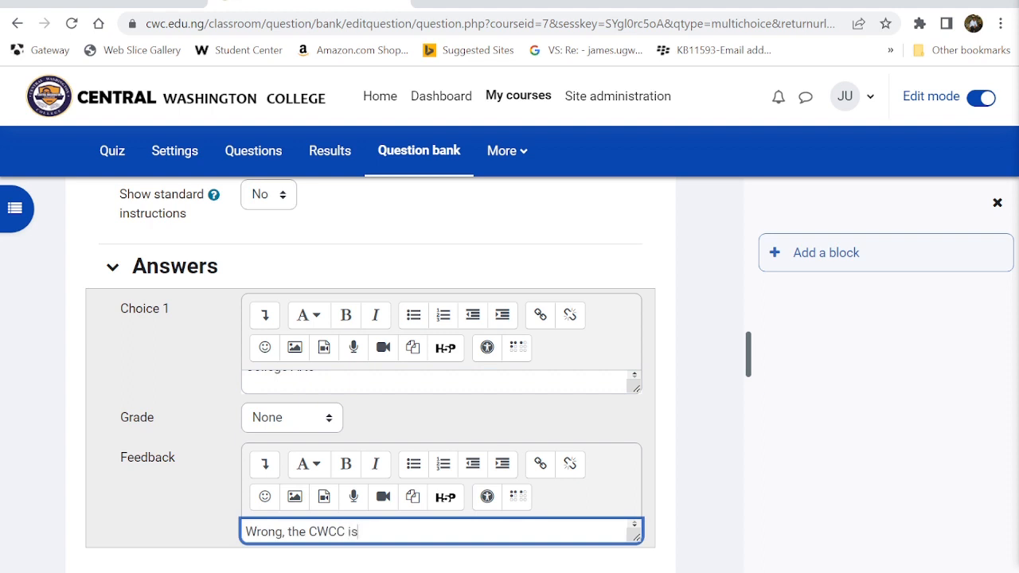
type("is aa Collge")
key("BackSpace")
key("BackSpace")
type("ege of ")
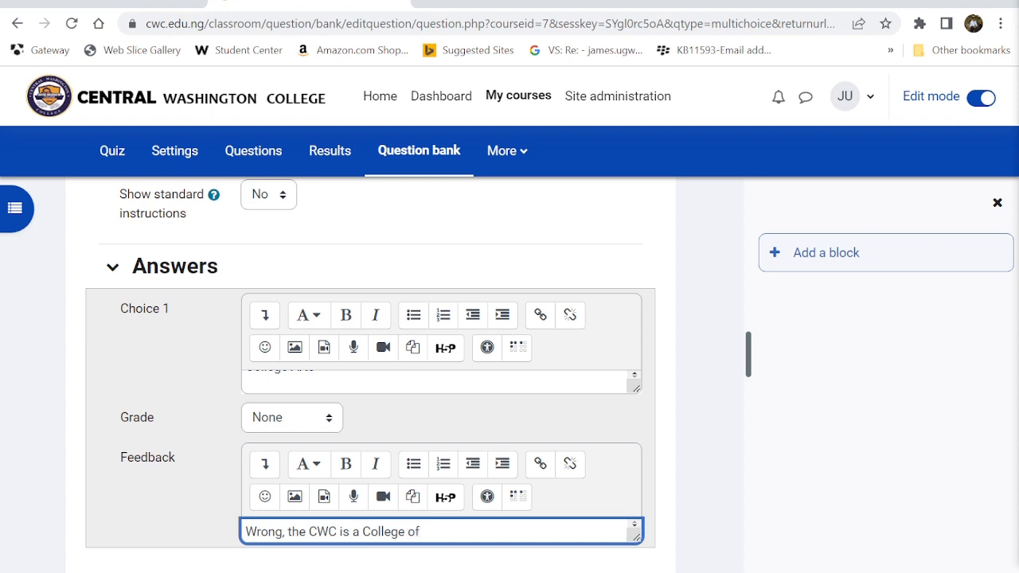
type("Nursing")
type(" S")
type(" H")
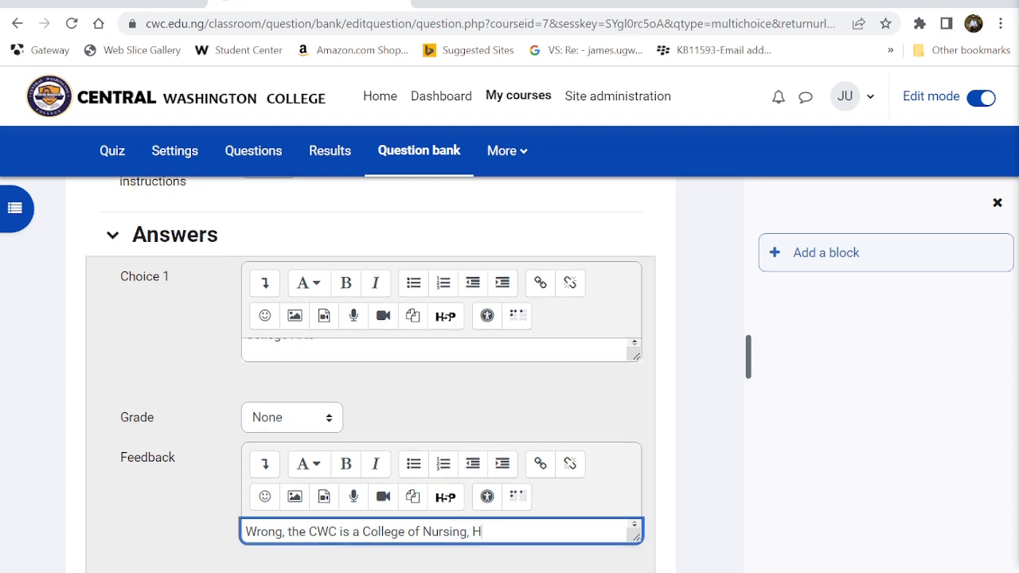
type("ealth and Tech")
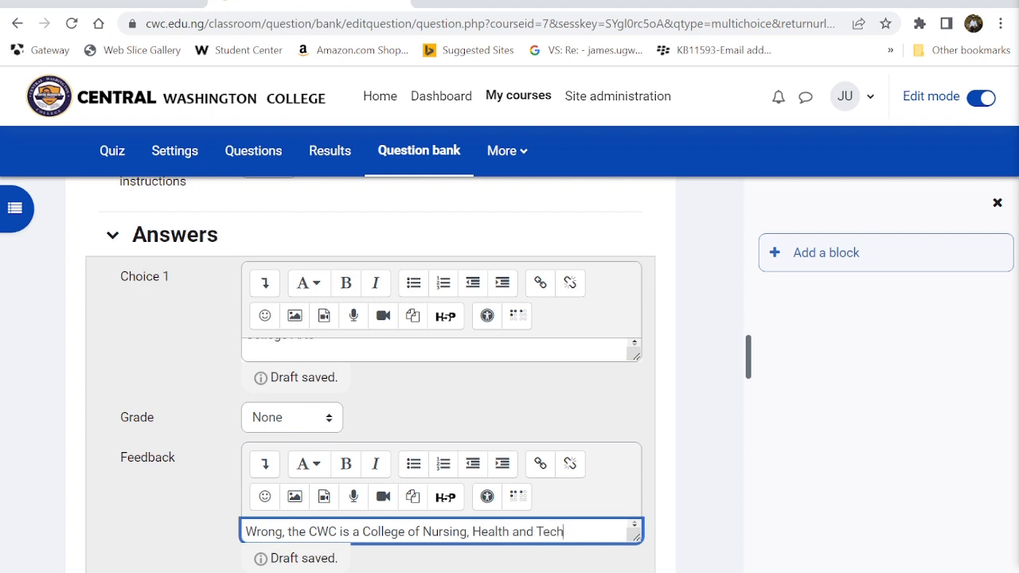
type("nology.")
- Select and copy the Choice 1 feedback sentence for reuse on other choices
key("ctrl+a")
key("ctrl+c")
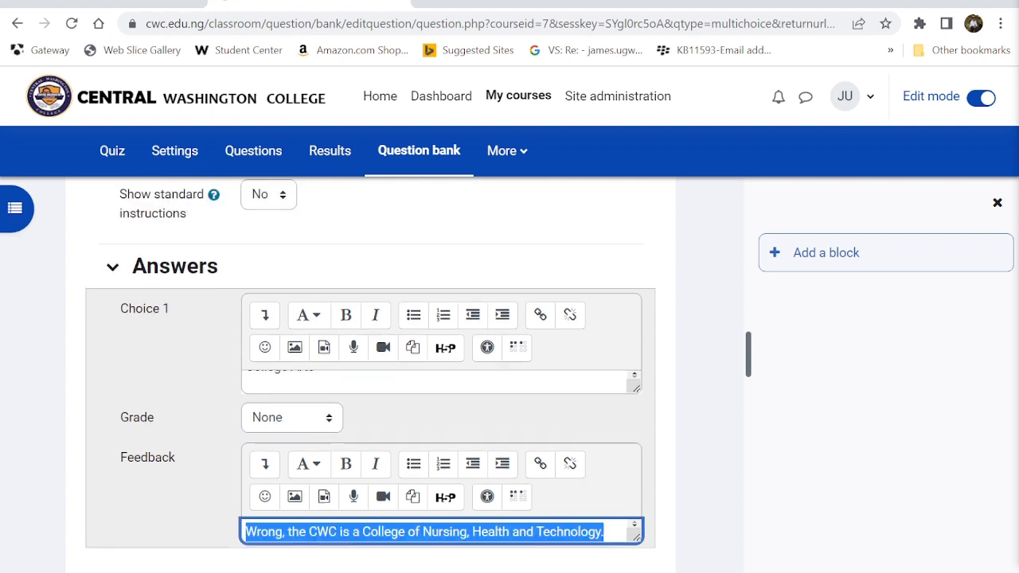
scroll(441, 531, "down", 1)
scroll(266, 530, "down", 2)
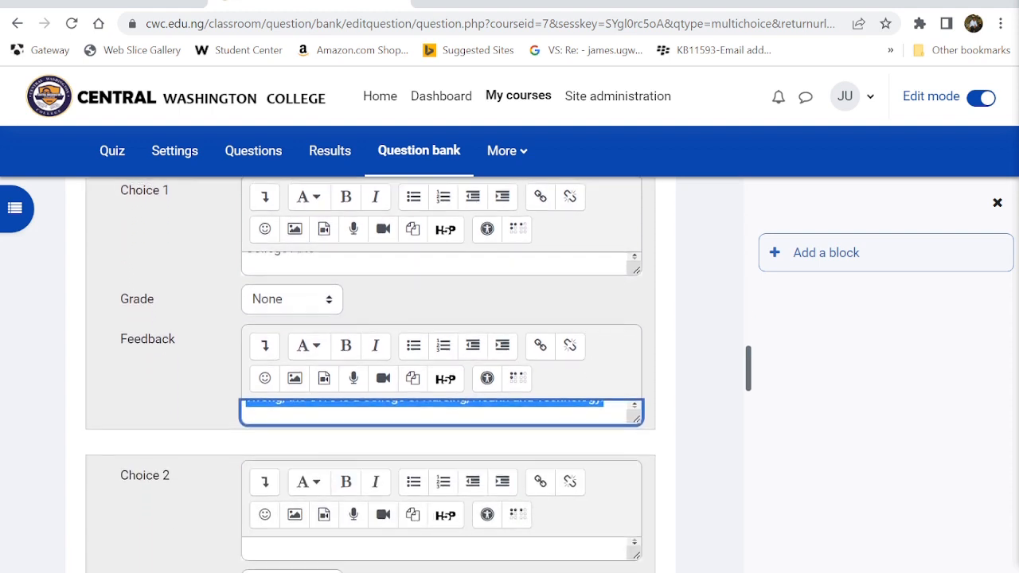
scroll(266, 530, "up", 2)
scroll(441, 394, "up", 1)
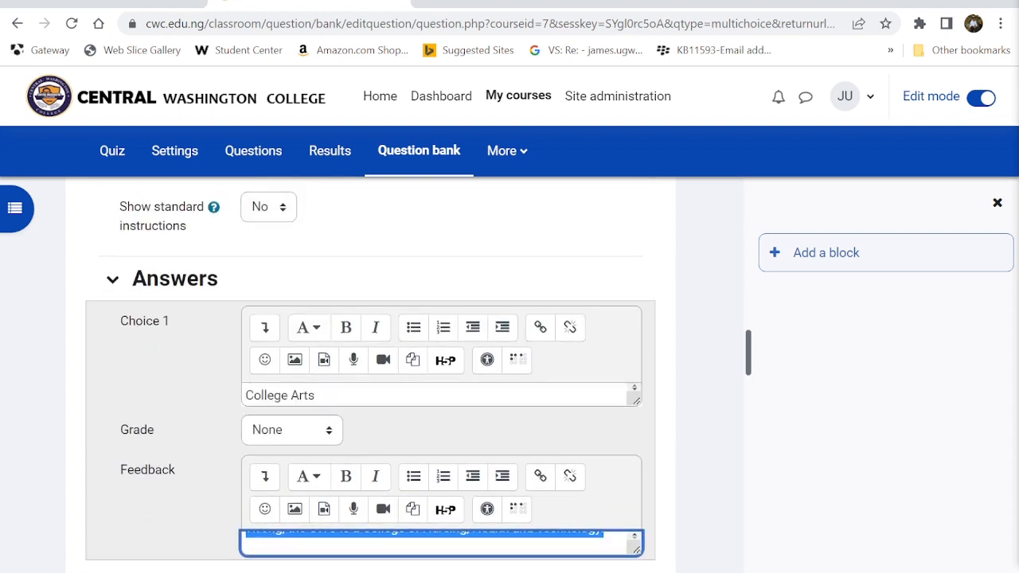
scroll(441, 394, "down", 1)
scroll(441, 395, "up", 1)
scroll(441, 394, "down", 1)
scroll(355, 405, "down", 4)
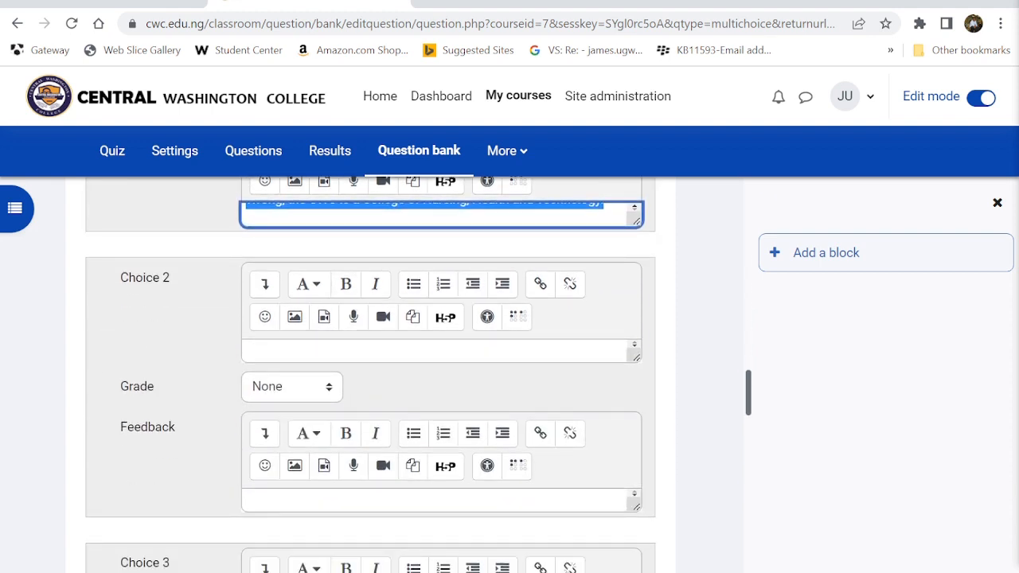
- Set Choice 2 to 'College Medicine.' and paste in the same wrong-answer feedback
left_click(301, 352)
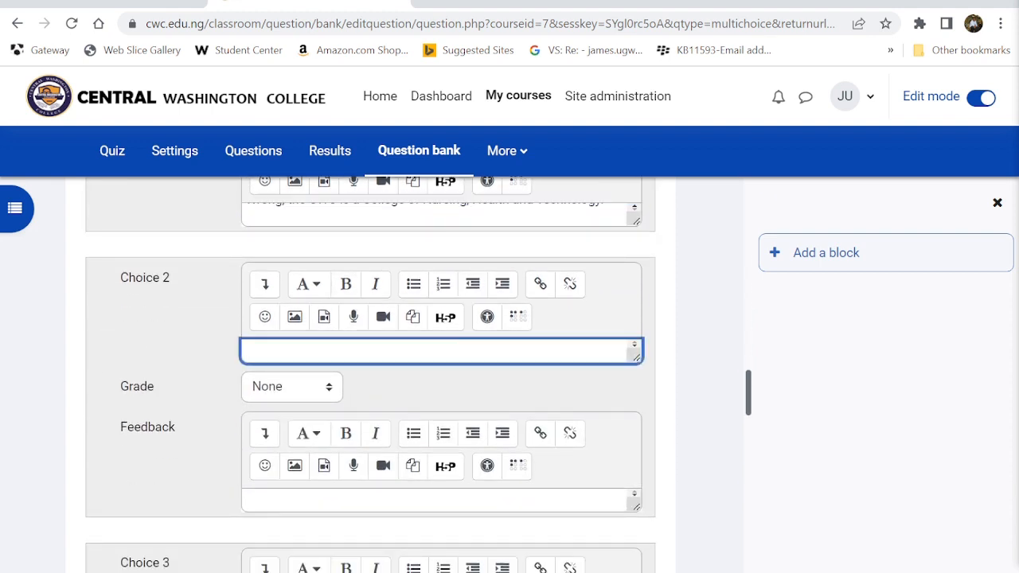
type("Collg")
type("ge M")
type("ei")
key("BackSpace")
type("dicion")
key("BackSpace")
key("BackSpace")
type("n")
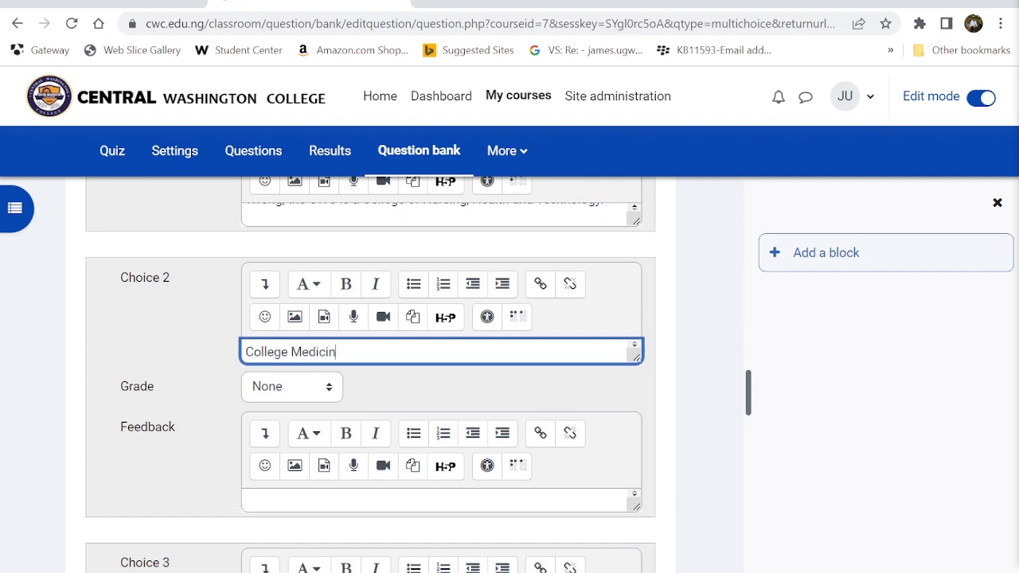
type("e.")
left_click(318, 501)
key("ctrl+v")
scroll(318, 502, "down", 3)
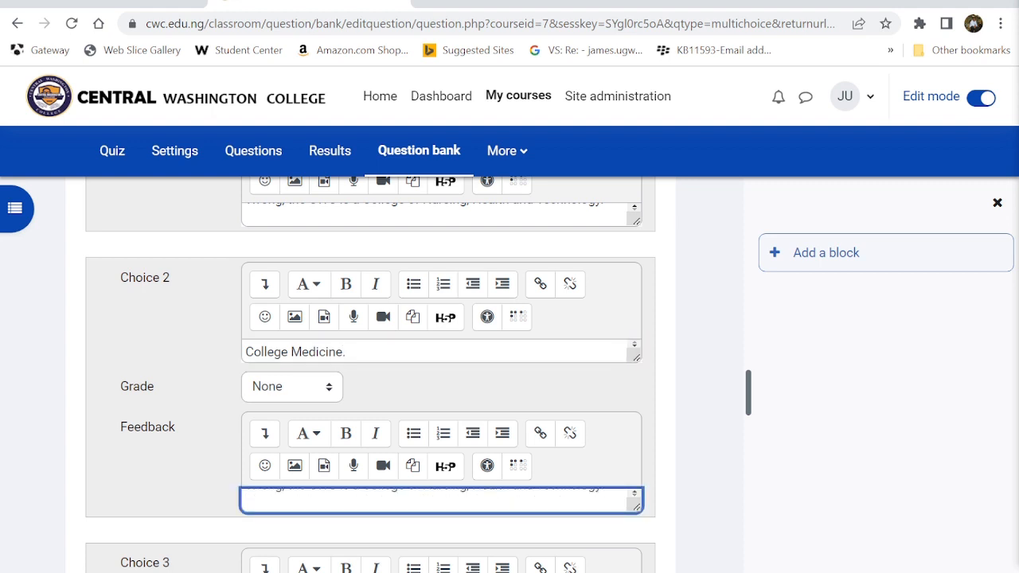
scroll(250, 514, "down", 1)
left_click(246, 406)
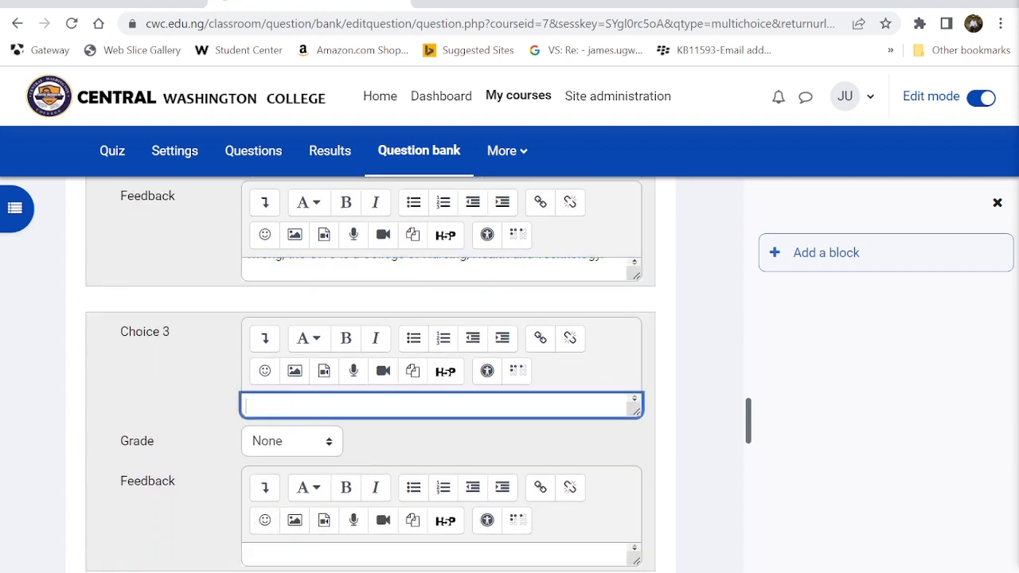
- Set Choice 3 to 'College of Politics' with the same pasted wrong-answer feedback
type("College of Poli")
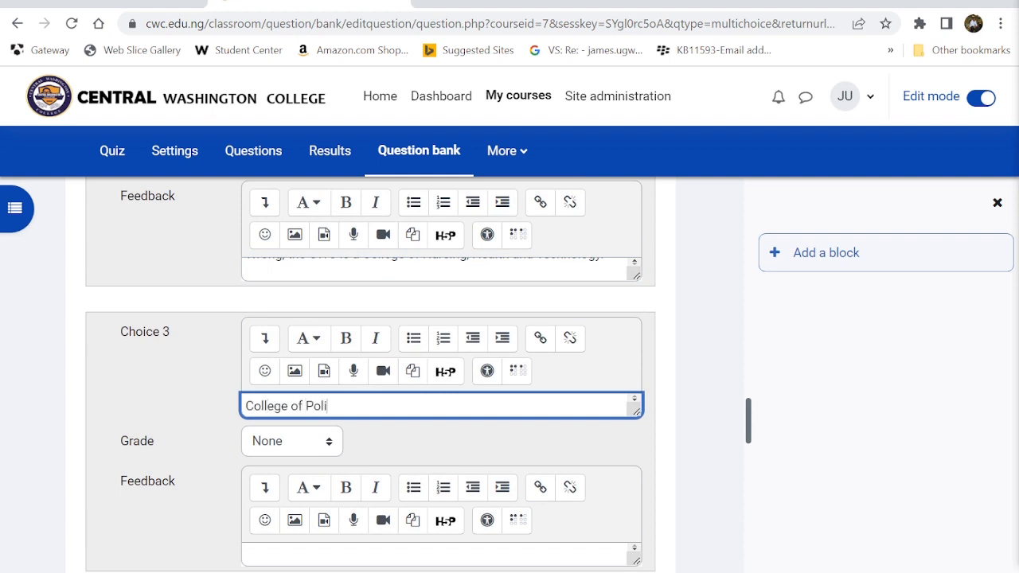
type("tics")
scroll(247, 406, "down", 1)
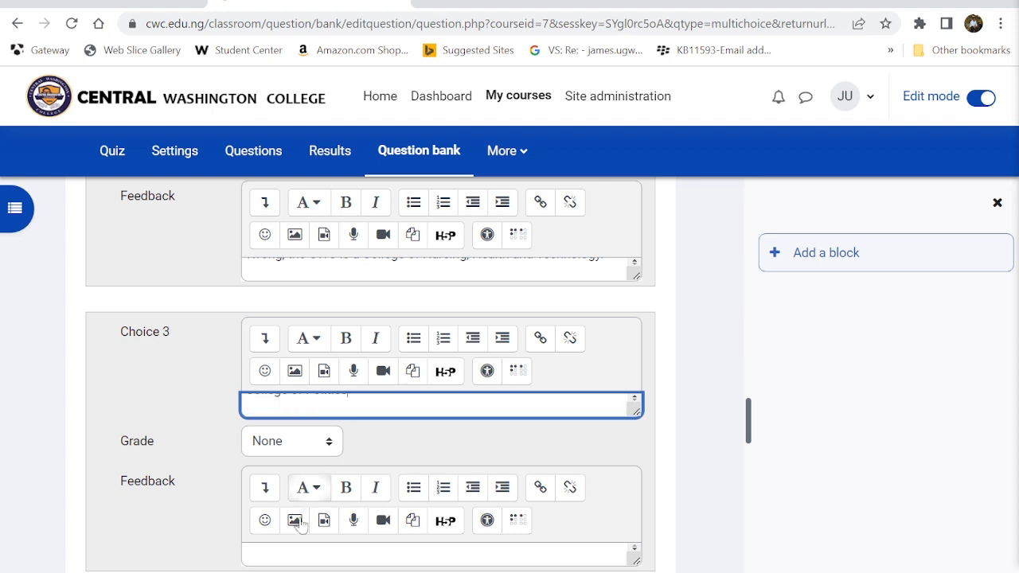
left_click(291, 548)
key("ctrl+v")
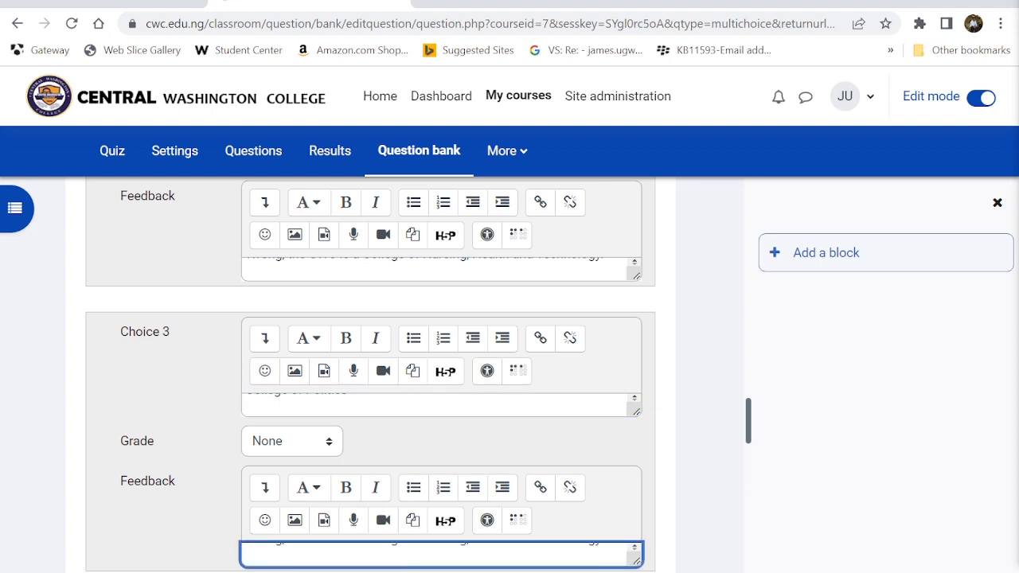
scroll(370, 374, "down", 3)
left_click(290, 413)
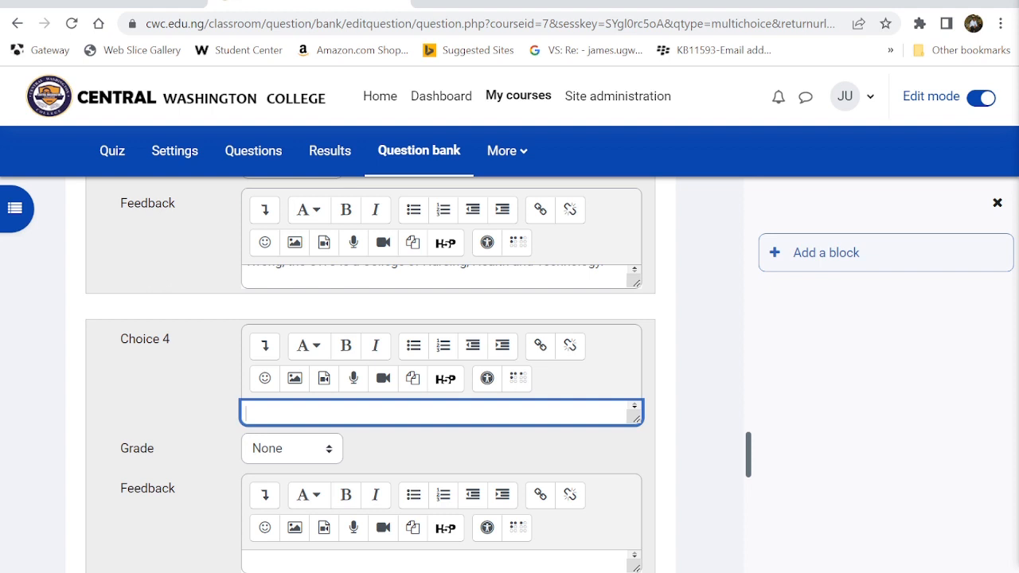
- Make Choice 4 'College of Nursing, Health and Technology.' with feedback starting 'You are correct'
key("ctrl+v")
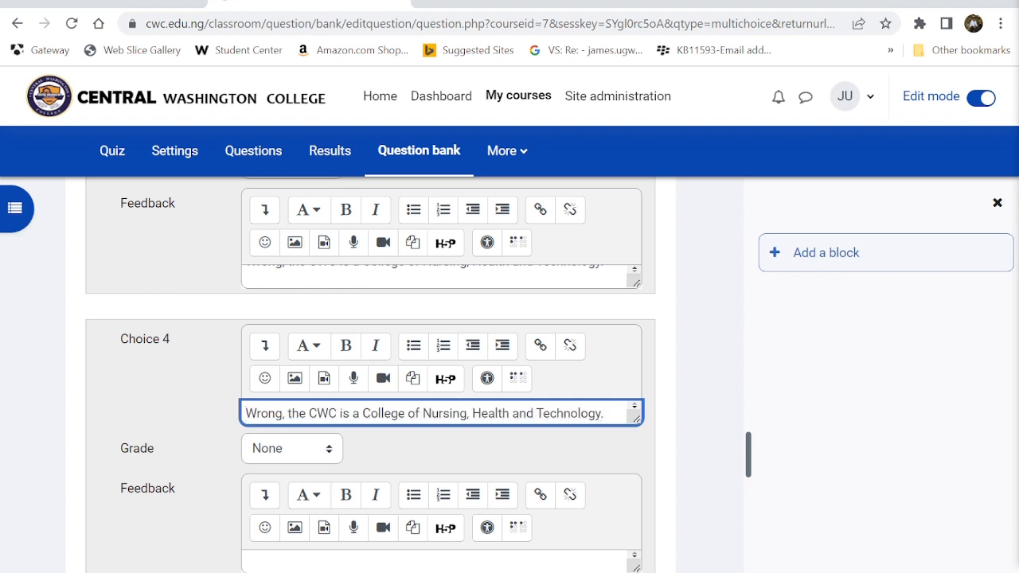
key("BackSpace")
key("BackSpace")
key("BackSpace")
key("BackSpace")
key("BackSpace")
key("BackSpace")
key("BackSpace")
key("BackSpace")
key("BackSpace")
key("BackSpace")
key("BackSpace")
key("BackSpace")
key("BackSpace")
key("BackSpace")
key("BackSpace")
key("BackSpace")
key("BackSpace")
key("BackSpace")
key("BackSpace")
key("BackSpace")
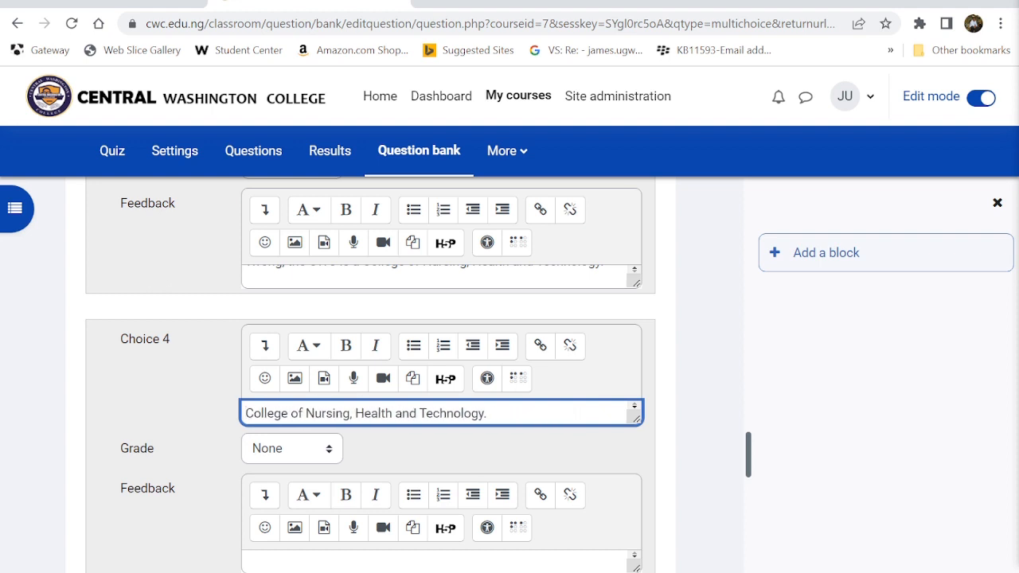
left_click(310, 562)
key("ctrl+v")
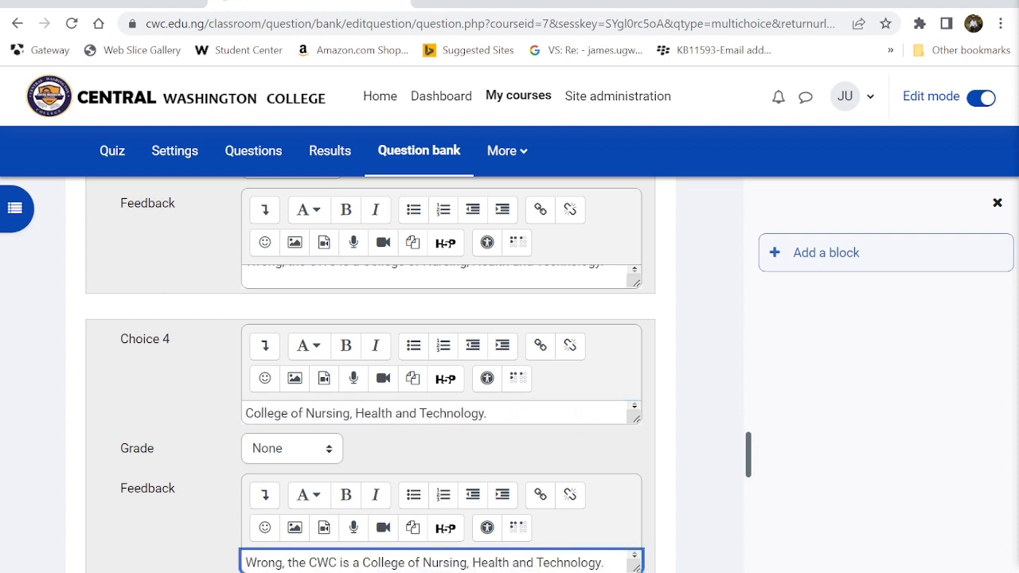
type("You are corre")
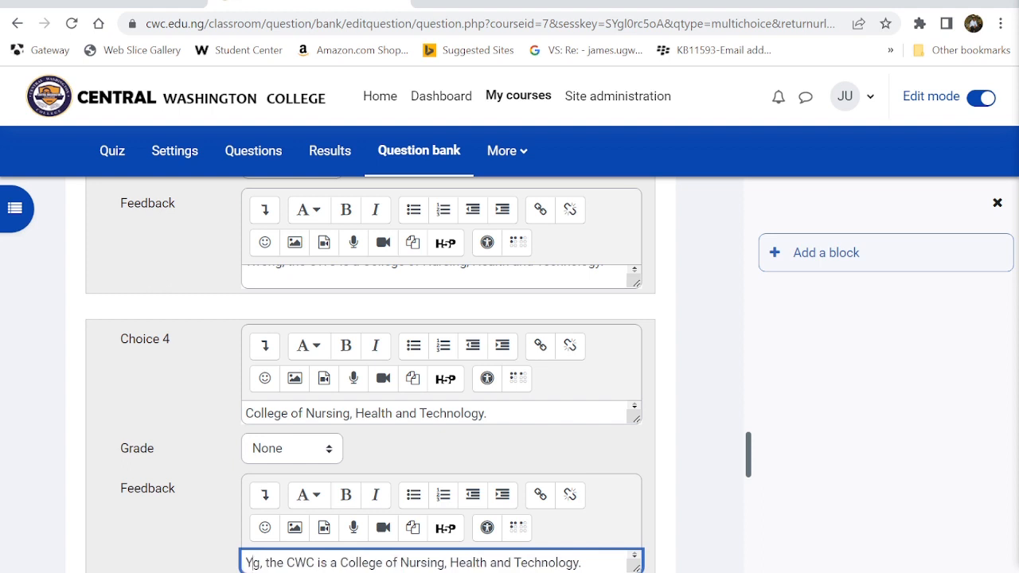
type("ct")
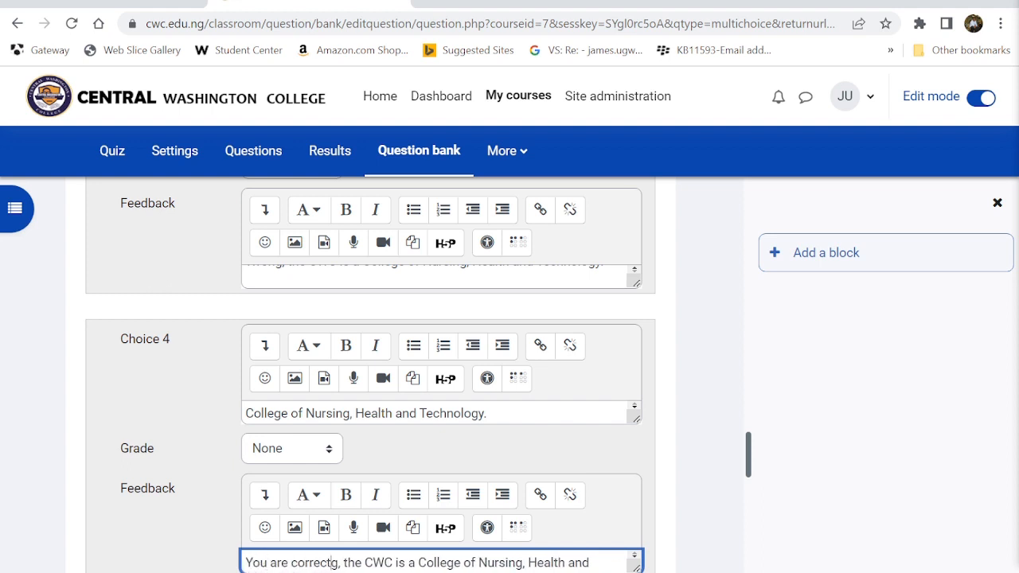
key("Delete")
- Enter 'College of sports' as Choice 5 with the pasted 'Wrong, the CWC…' feedback
scroll(433, 562, "down", 2)
scroll(275, 567, "down", 2)
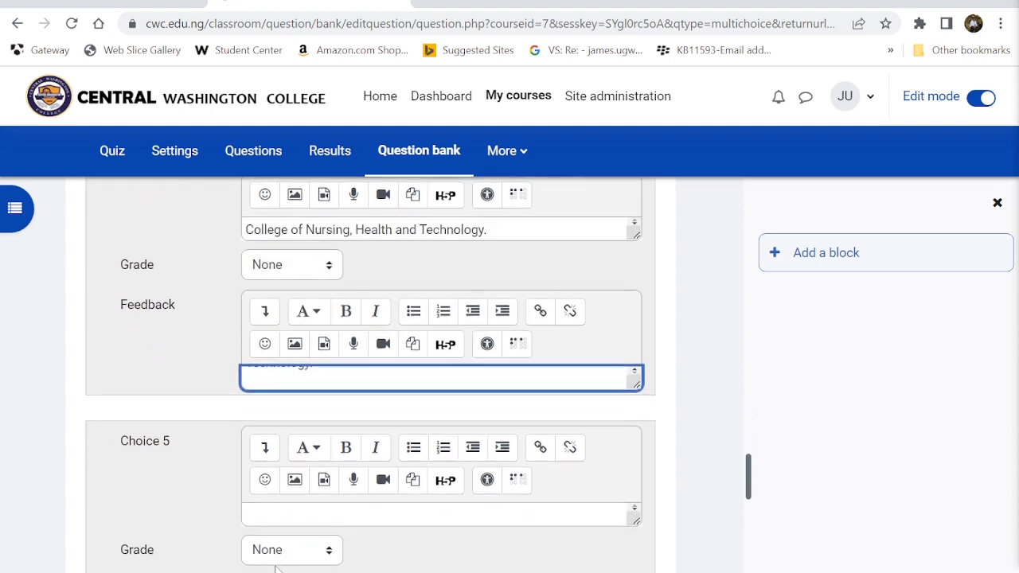
left_click(274, 515)
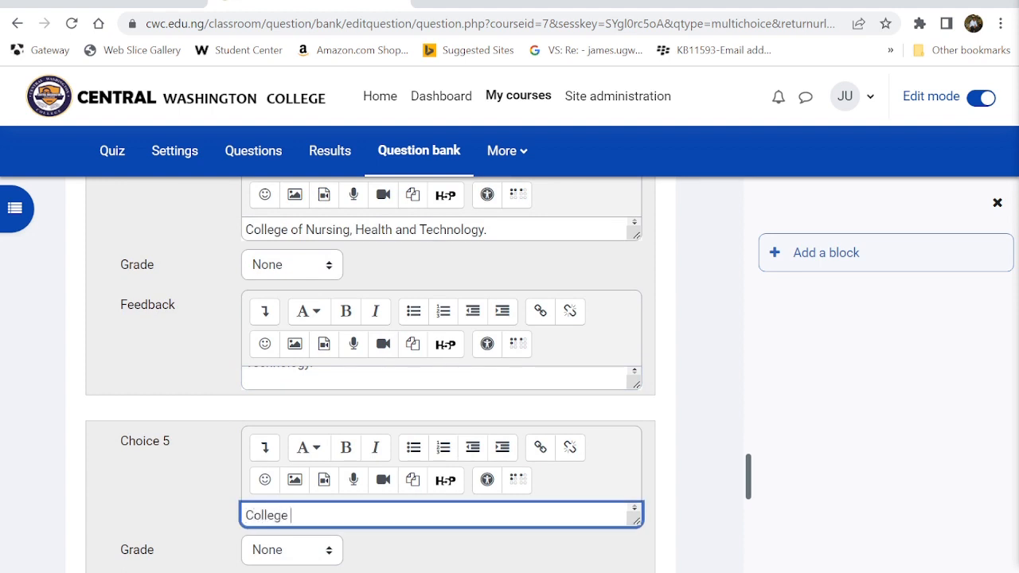
type("College of sports")
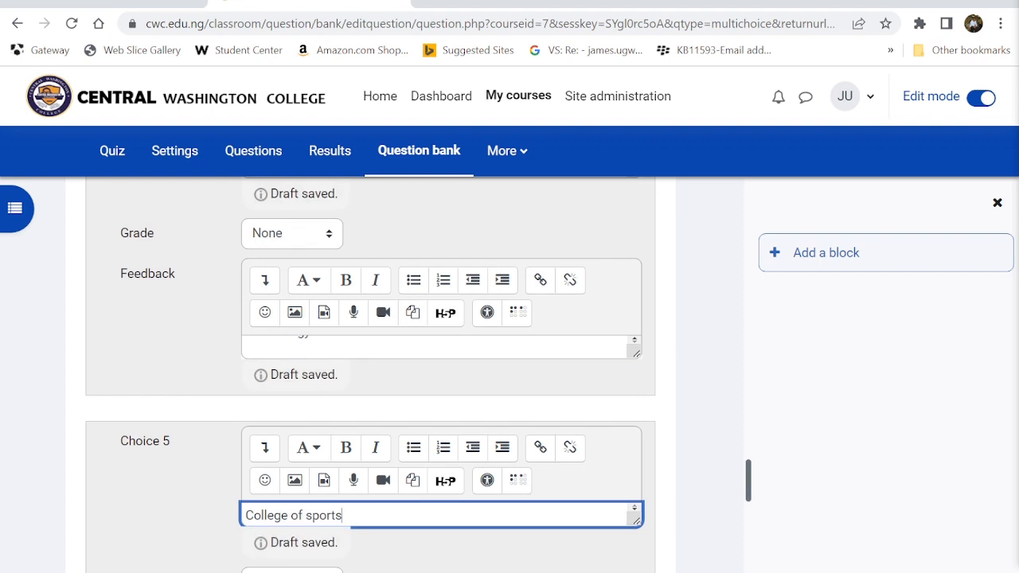
key("Return")
scroll(274, 494, "down", 3)
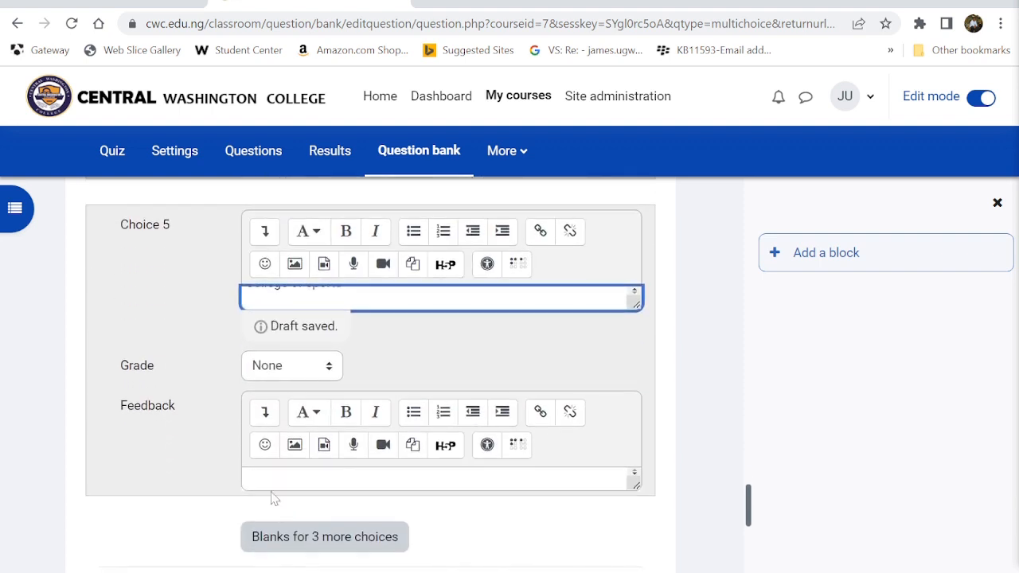
left_click(275, 481)
type("Wrong, the CWC is a College of Nursing, Health and Technology.")
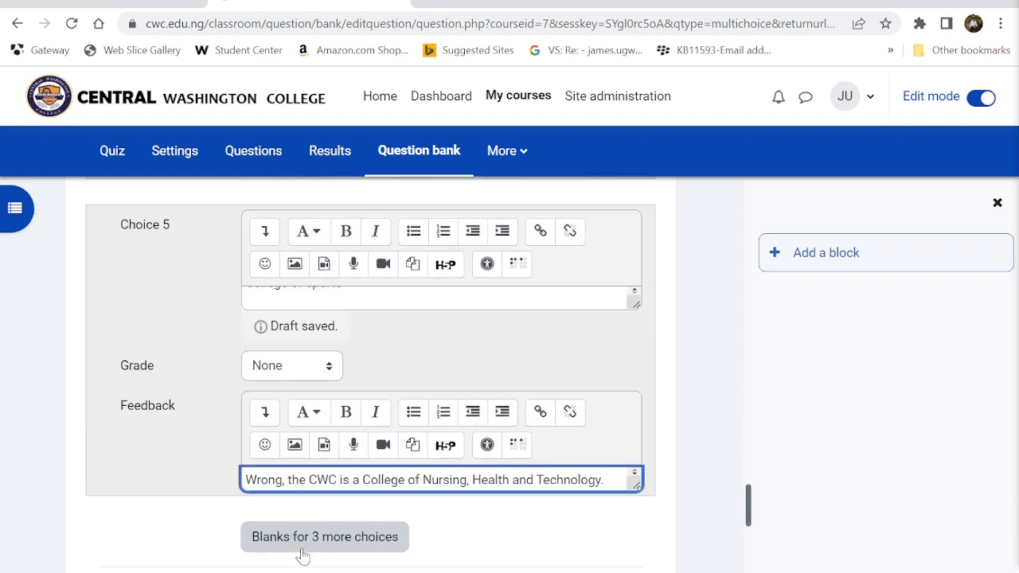
scroll(478, 536, "down", 3)
scroll(478, 535, "down", 2)
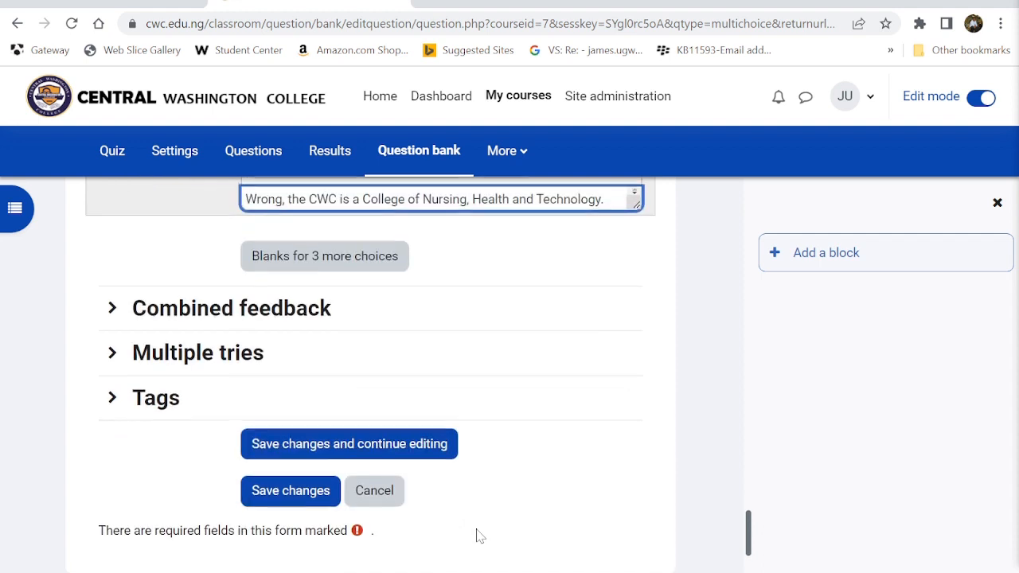
- Under Multiple tries, change the penalty for each incorrect try from 33.33333% to 0%
left_click(113, 349)
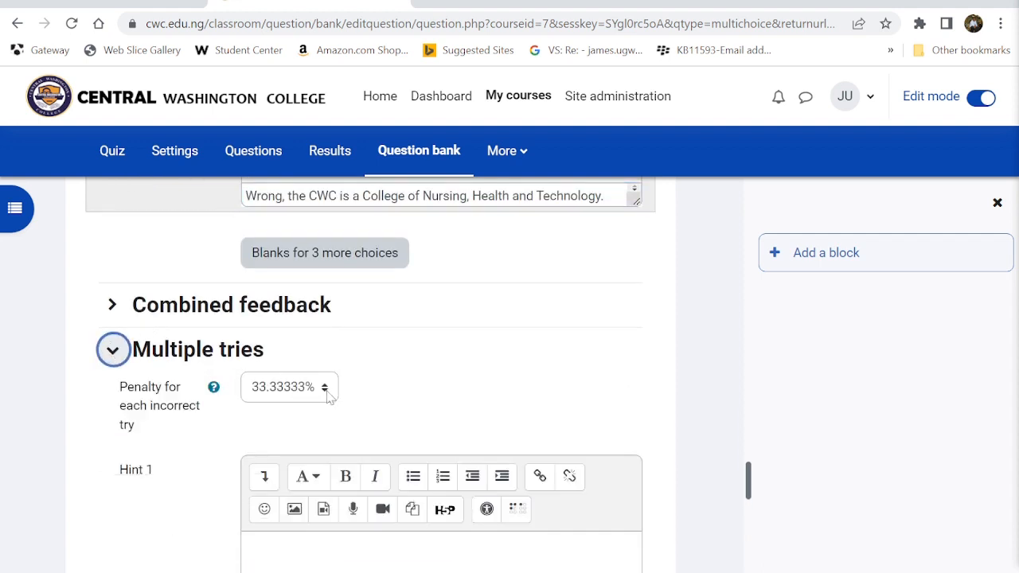
left_click(274, 387)
left_click(261, 509)
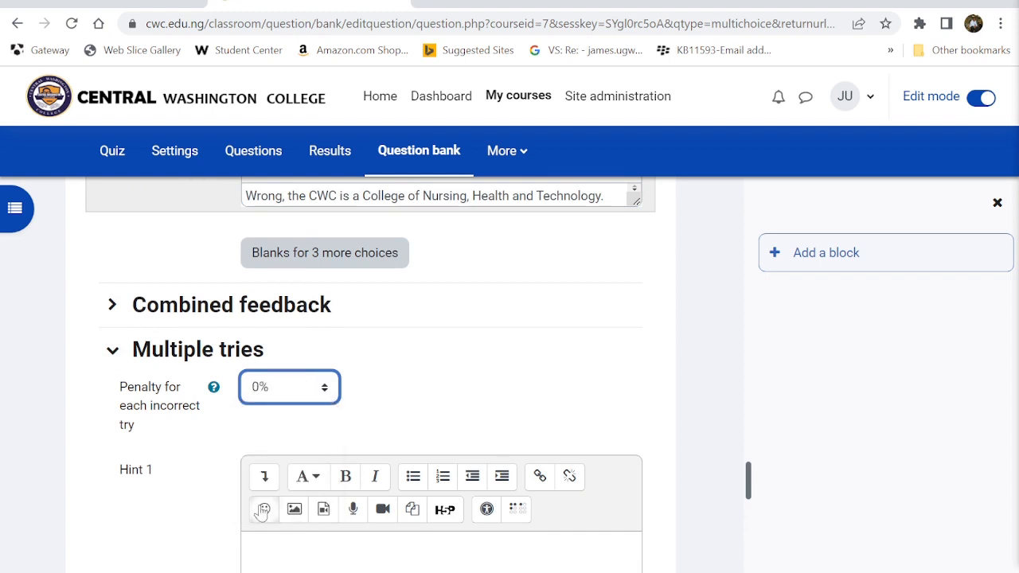
scroll(261, 511, "down", 2)
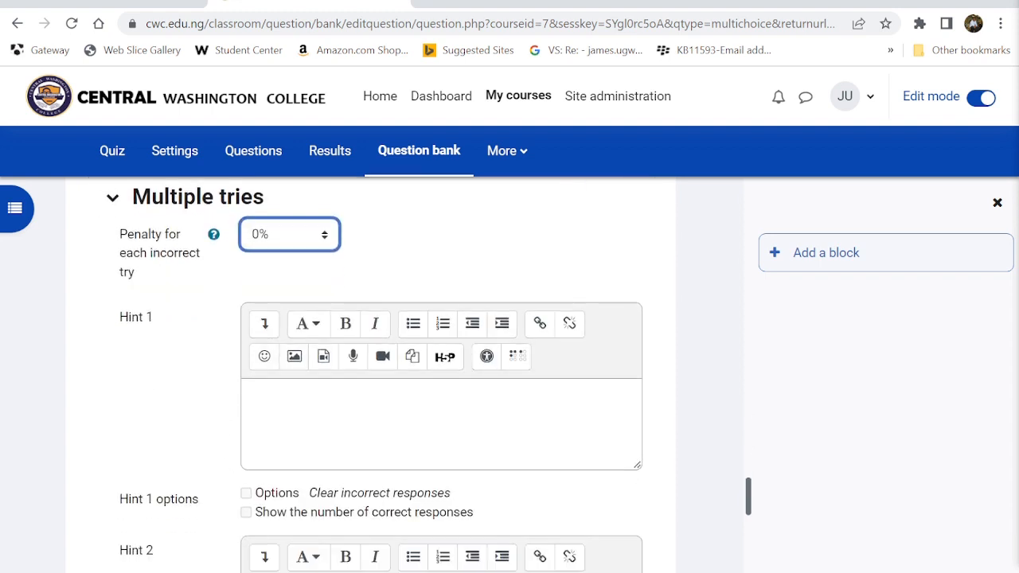
scroll(382, 374, "down", 5)
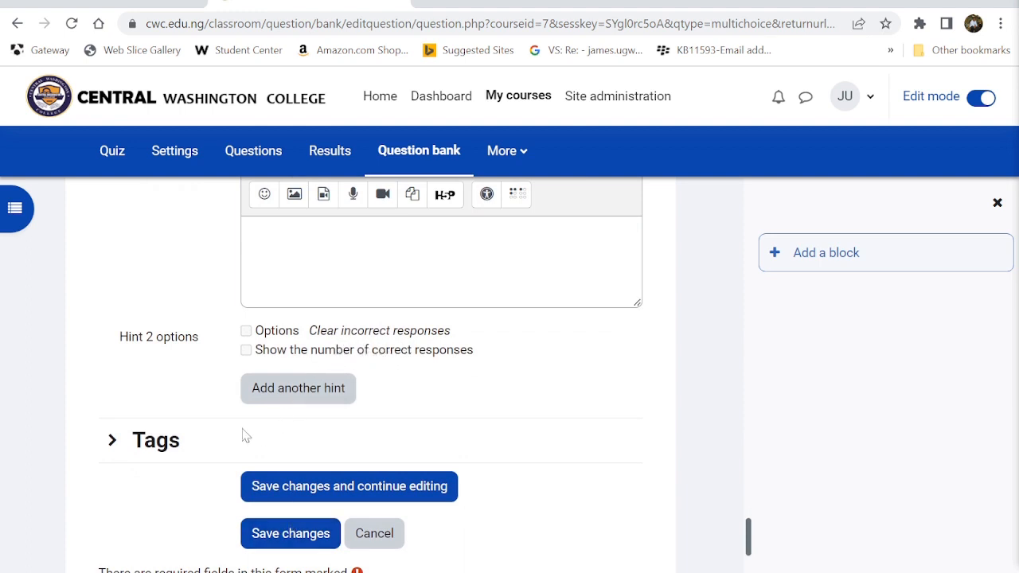
scroll(297, 477, "down", 3)
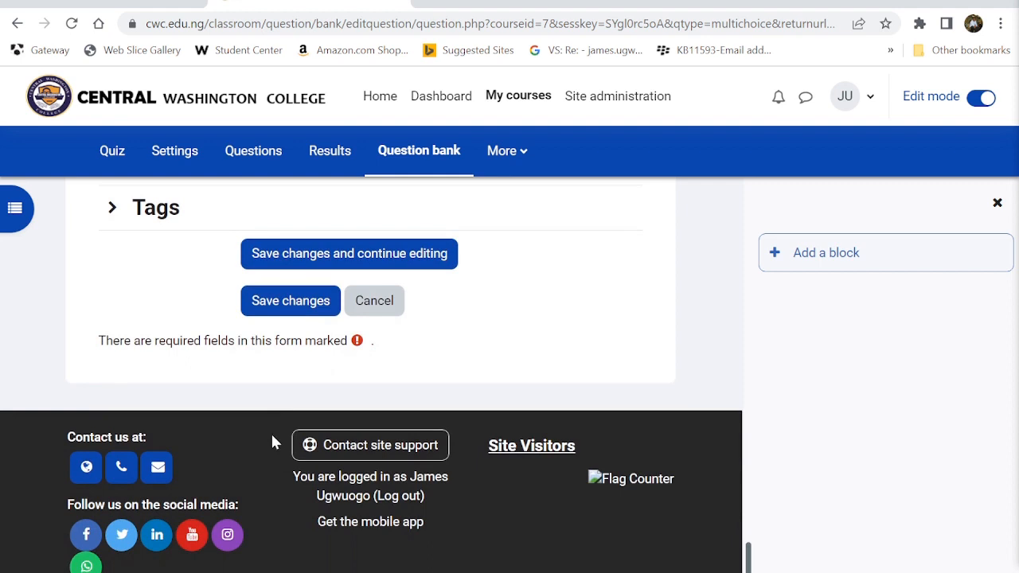
- Save the question, fix the grade error on Choice 4, then save it as Question 1 worth 6.00
left_click(295, 306)
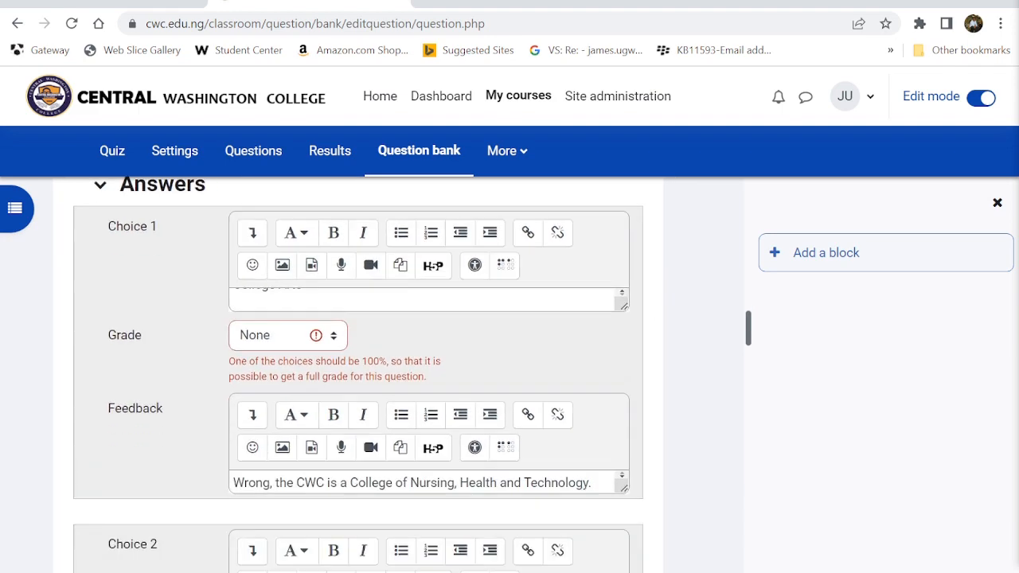
scroll(358, 374, "down", 8)
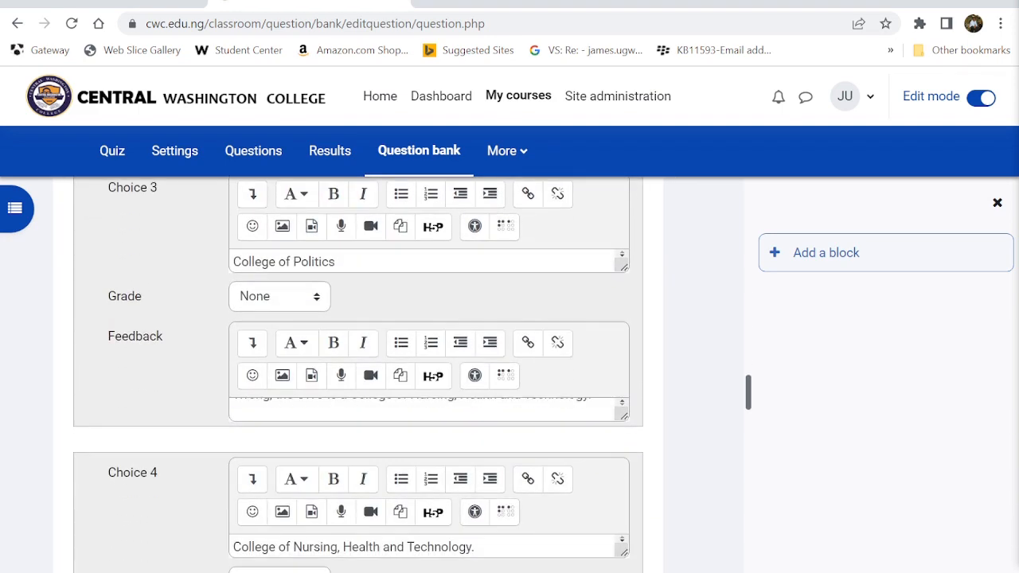
scroll(291, 359, "down", 3)
left_click(271, 347)
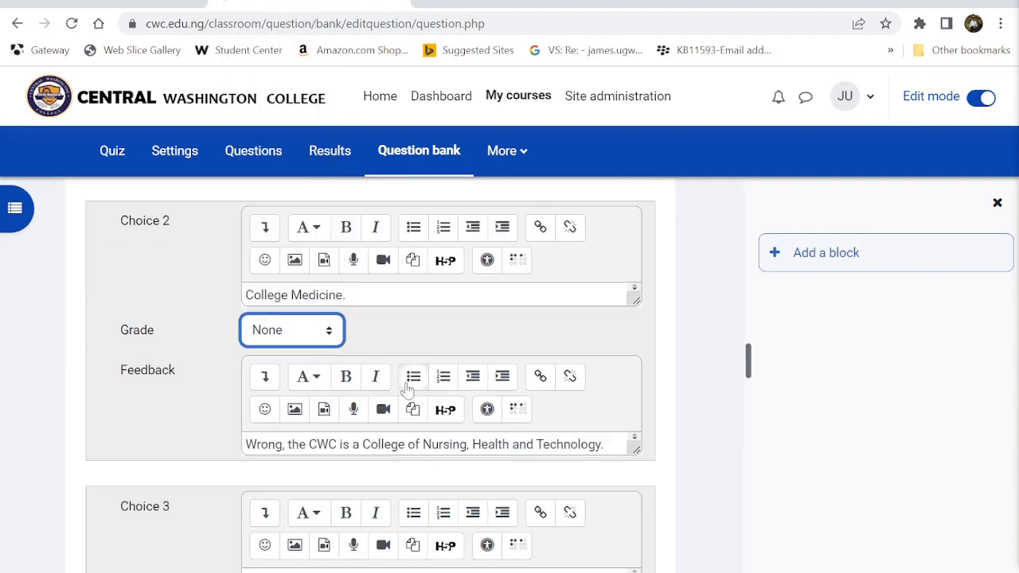
scroll(407, 390, "down", 10)
scroll(386, 398, "down", 10)
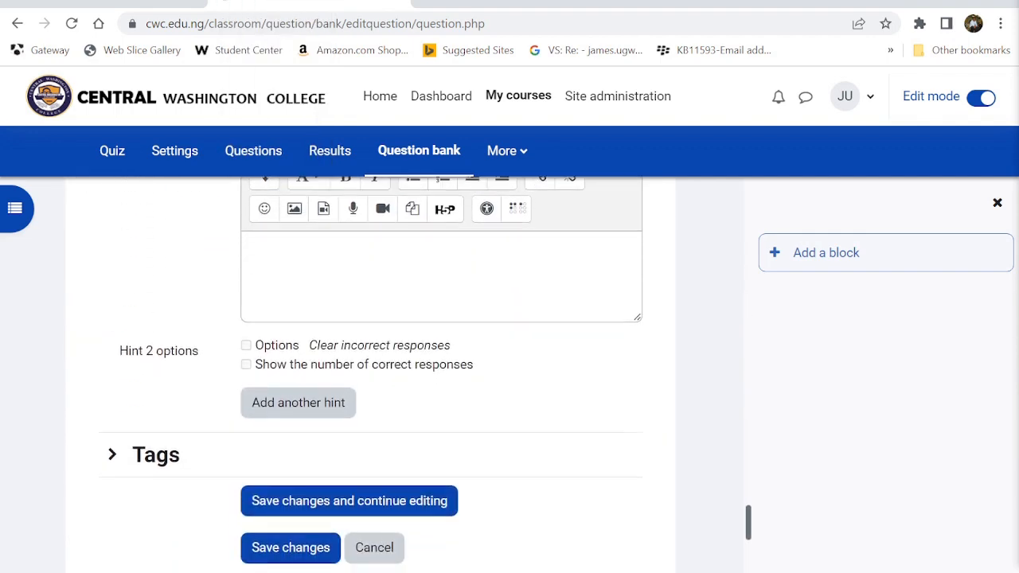
left_click(322, 402)
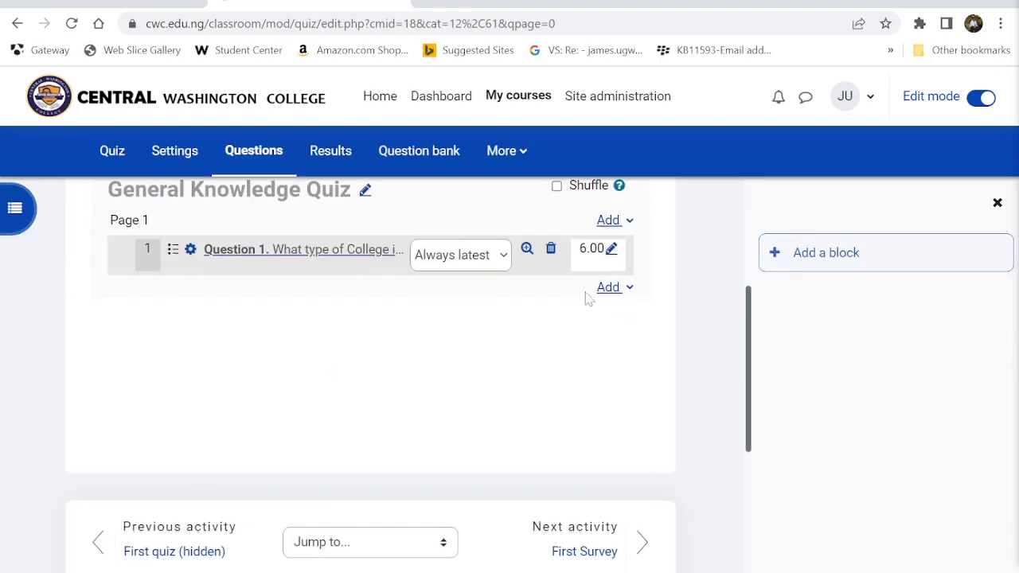
- Add a new Multiple choice question to the quiz
left_click(614, 288)
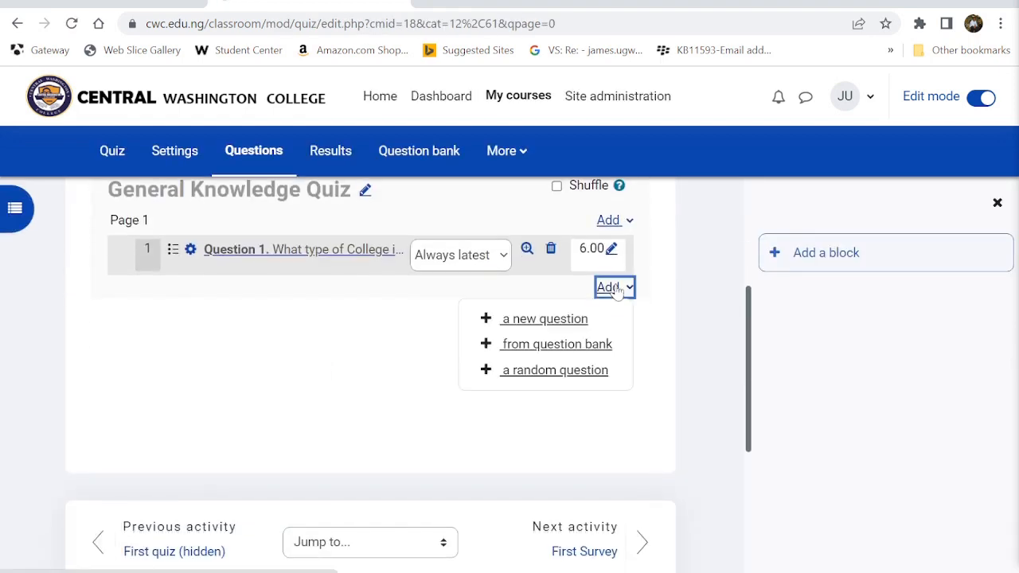
left_click(544, 318)
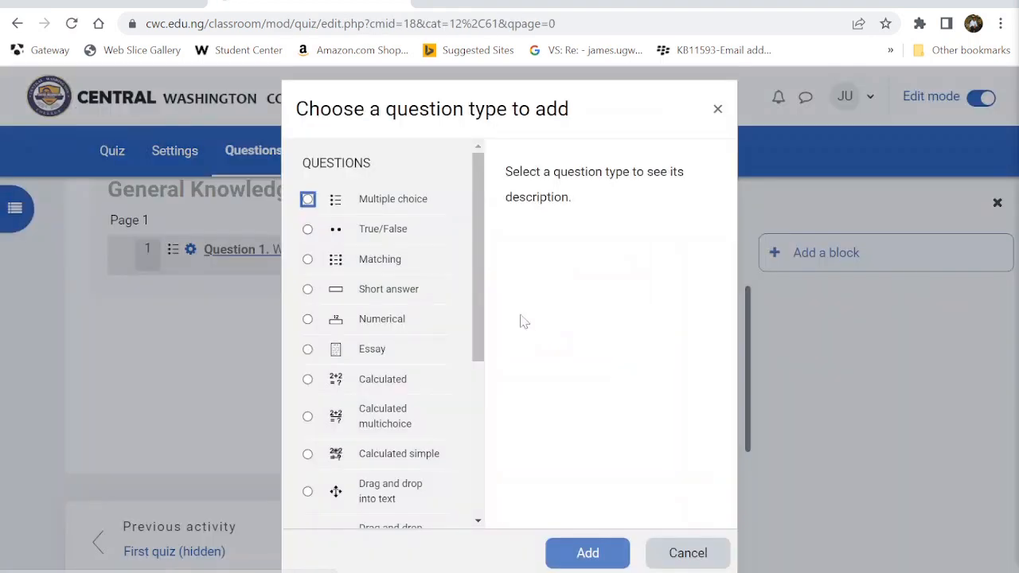
left_click(393, 201)
left_click(588, 549)
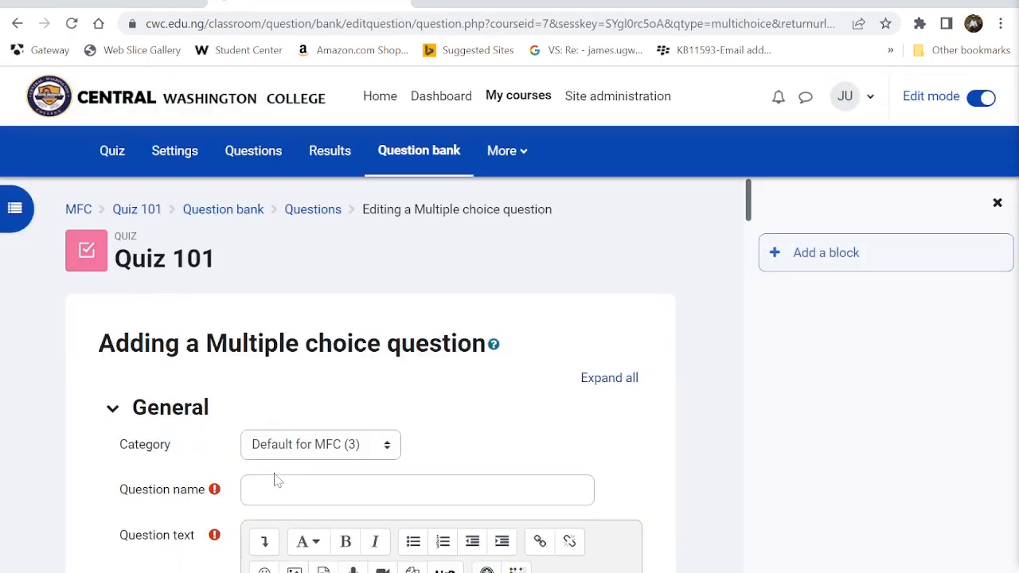
- Name it 'Question 2' and enter the question text 'What is 2^3='
left_click(382, 489)
type("Question 2.")
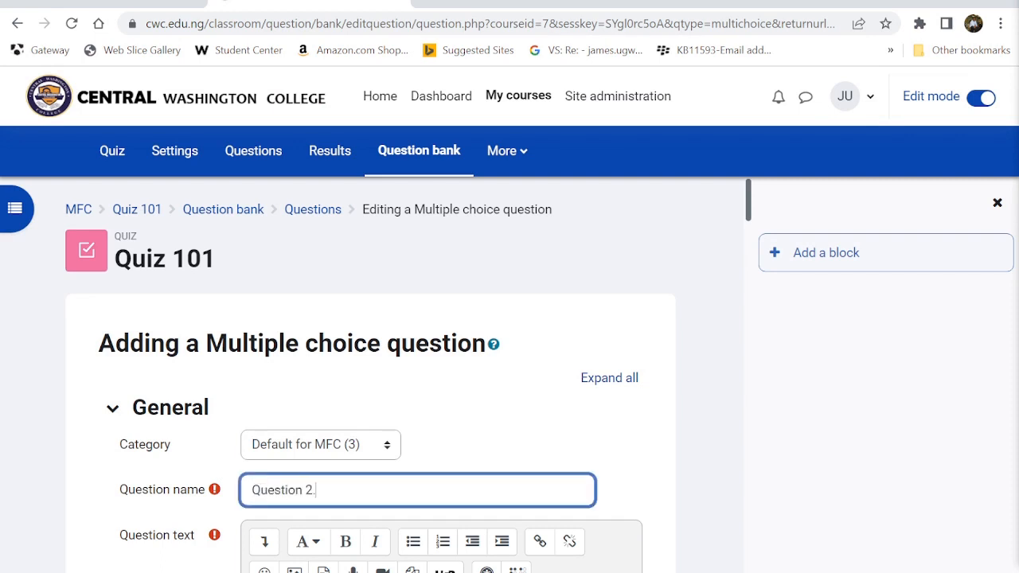
scroll(382, 382, "down", 4)
left_click(351, 334)
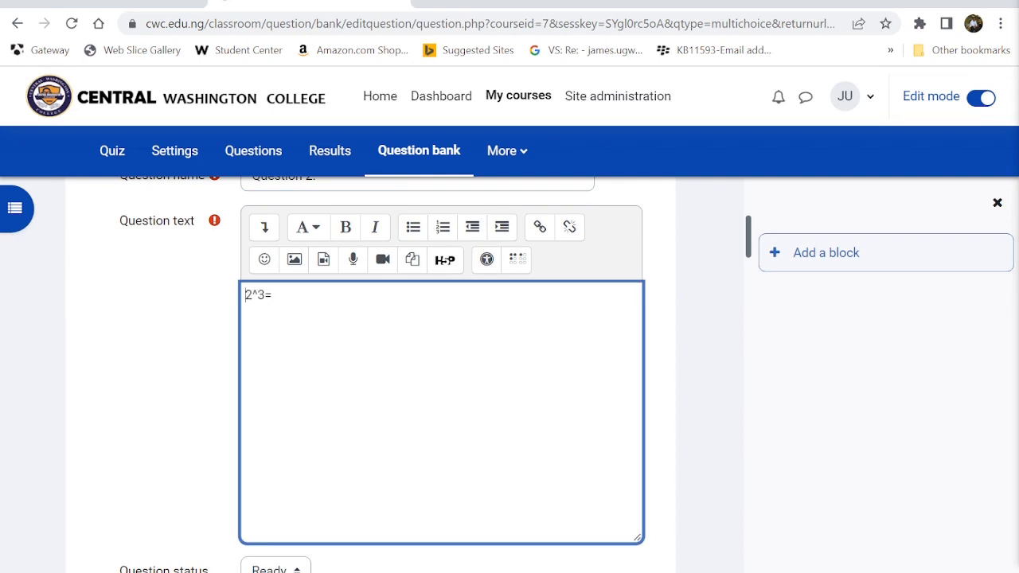
type("Quat")
key("BackSpace")
key("BackSpace")
key("BackSpace")
key("BackSpace")
type("What is")
scroll(442, 374, "down", 4)
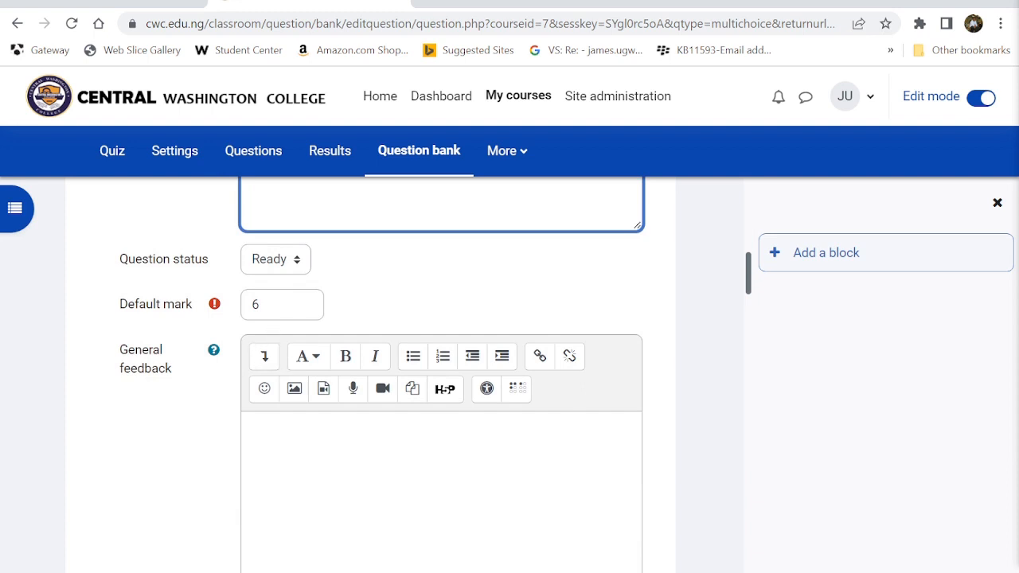
- Set the question's default mark to 2
left_click(261, 304)
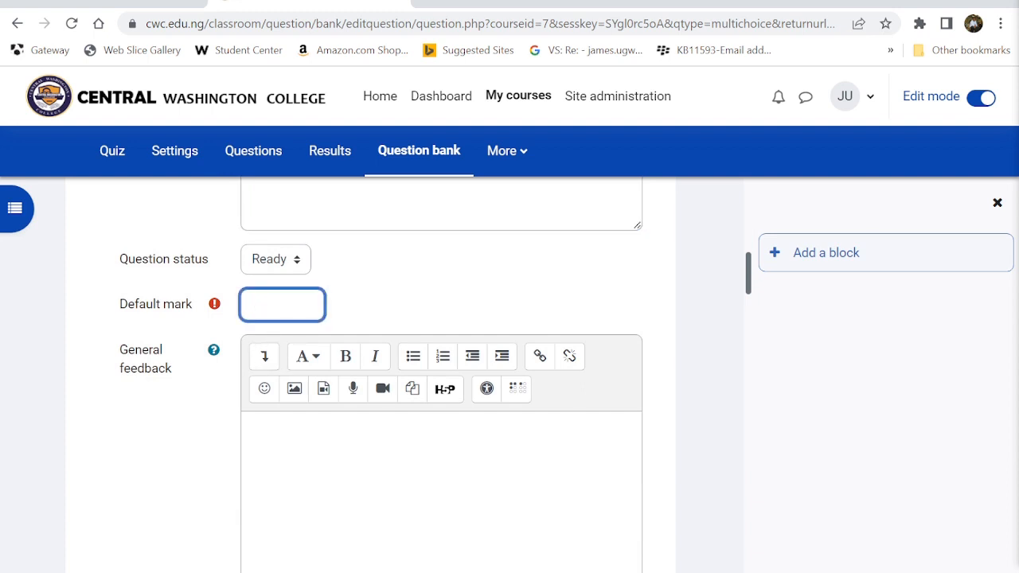
type("2")
left_click(285, 457)
scroll(285, 457, "down", 5)
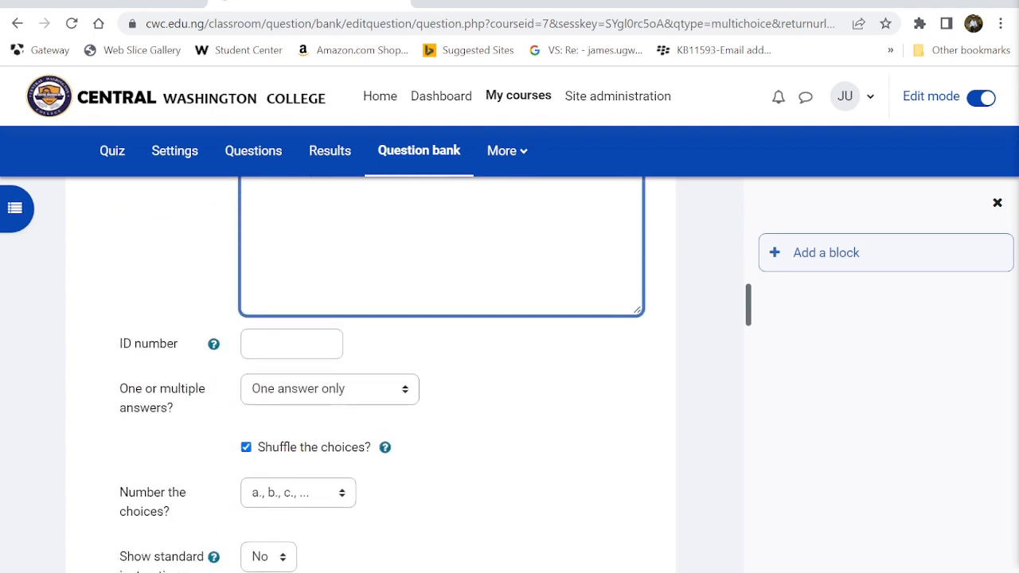
scroll(285, 457, "up", 1)
scroll(285, 457, "down", 3)
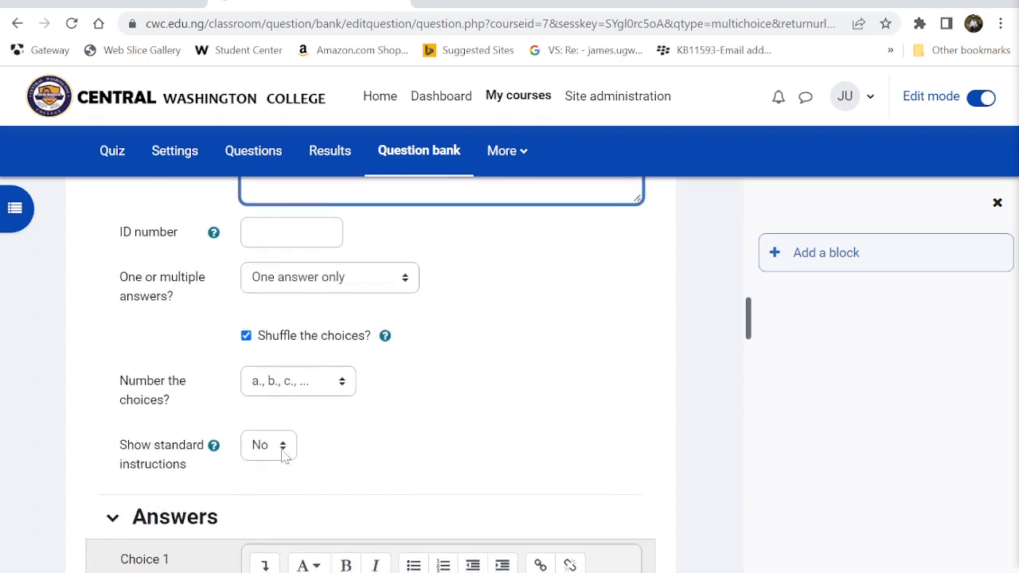
scroll(303, 286, "up", 9)
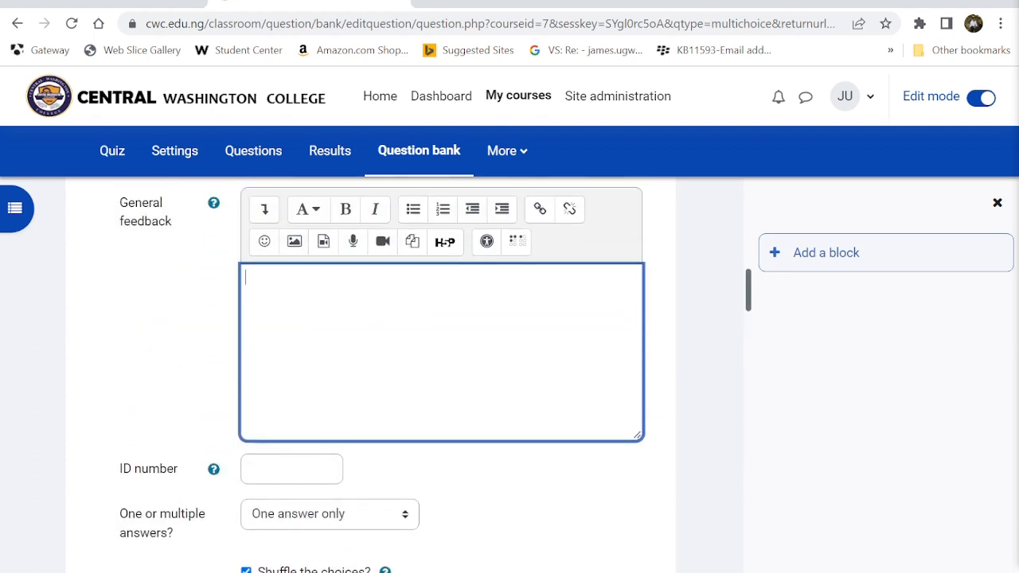
- Fill in an identifier in the question's ID number field
left_click(288, 469)
type("Question2")
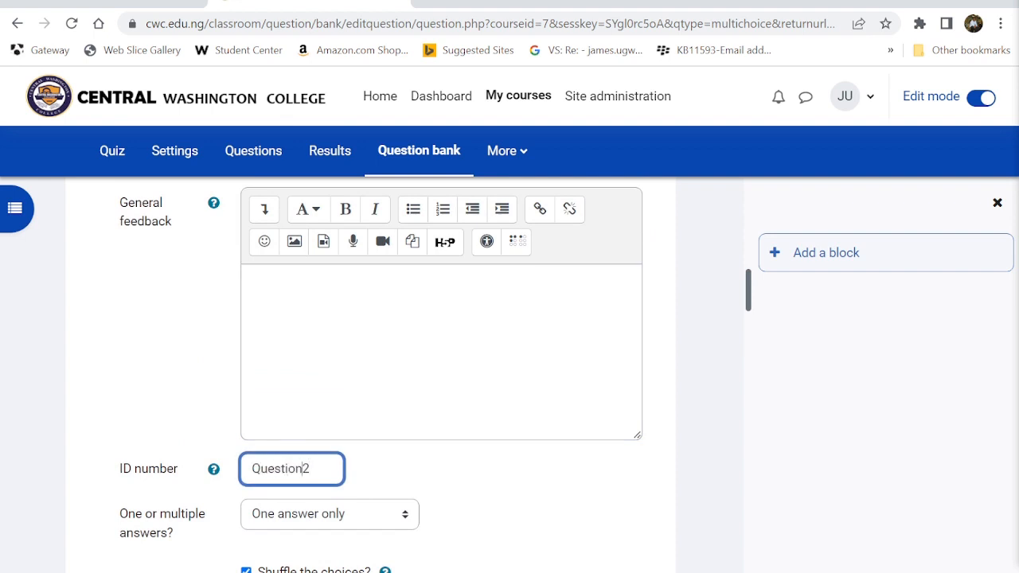
type("GeneralQuizQu")
scroll(256, 471, "down", 4)
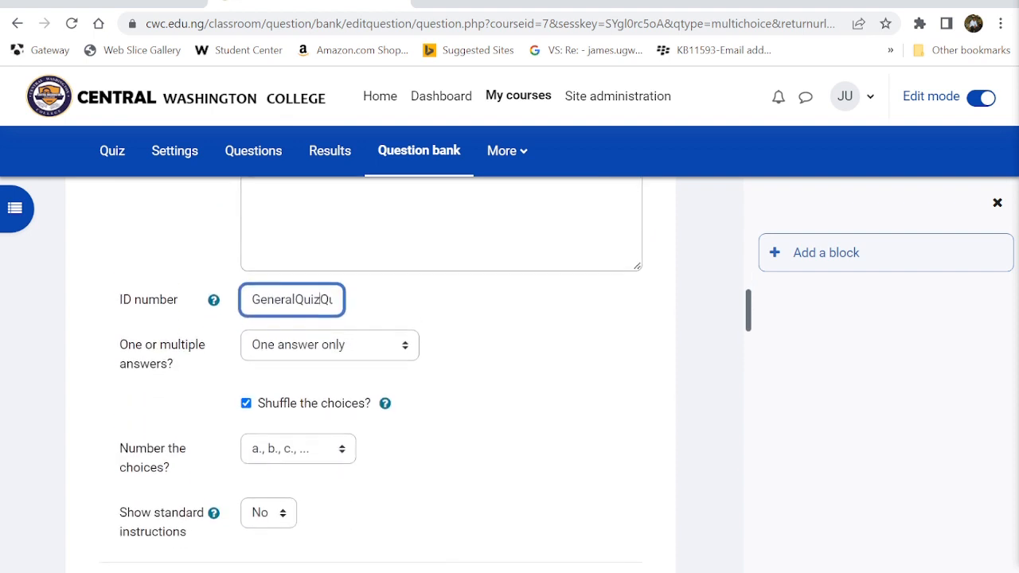
scroll(256, 471, "down", 1)
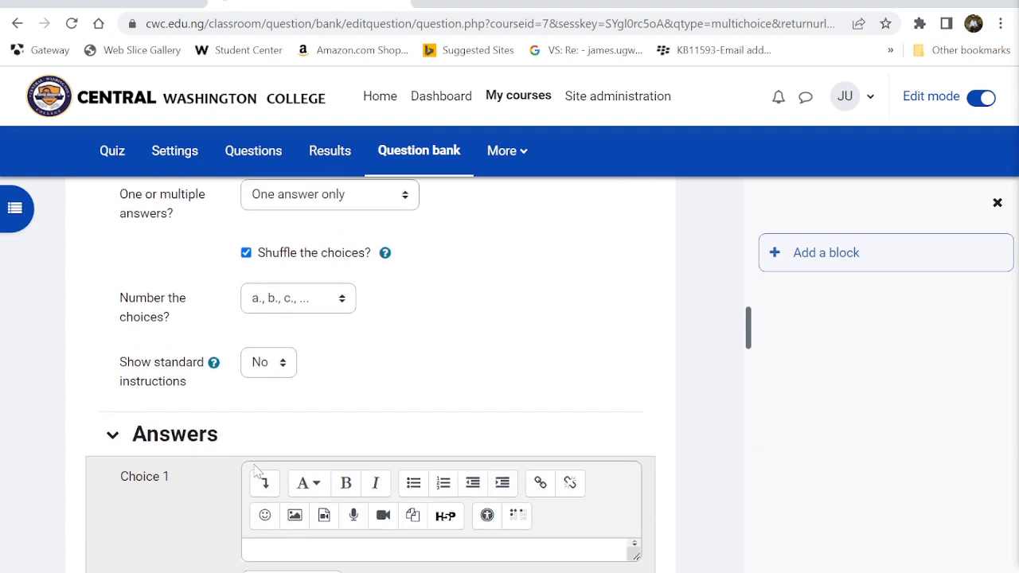
scroll(258, 468, "down", 1)
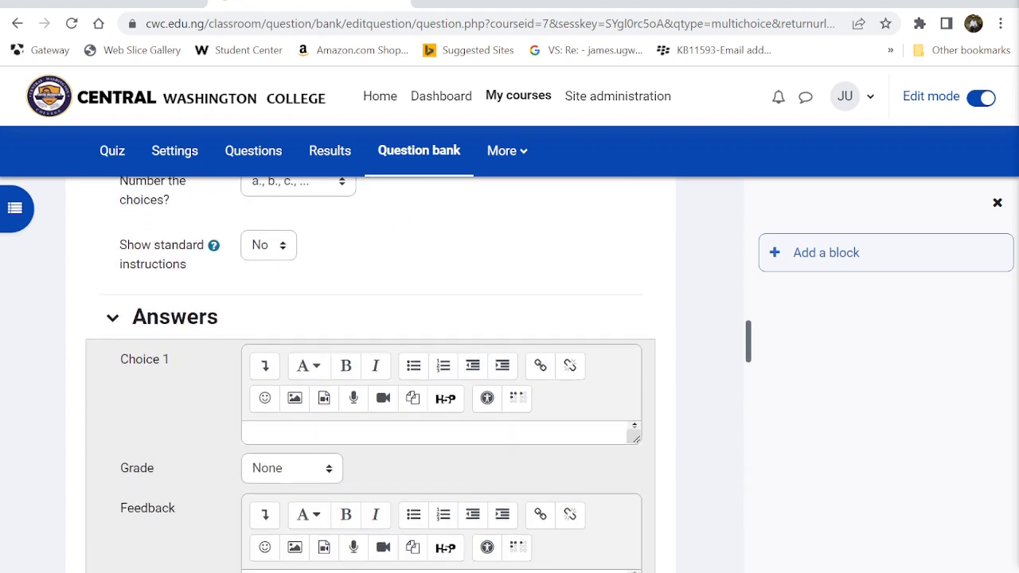
- Give the first choice the feedback 'Wrong, the correct answer to 2^3 is 8.' and copy it
left_click(258, 430)
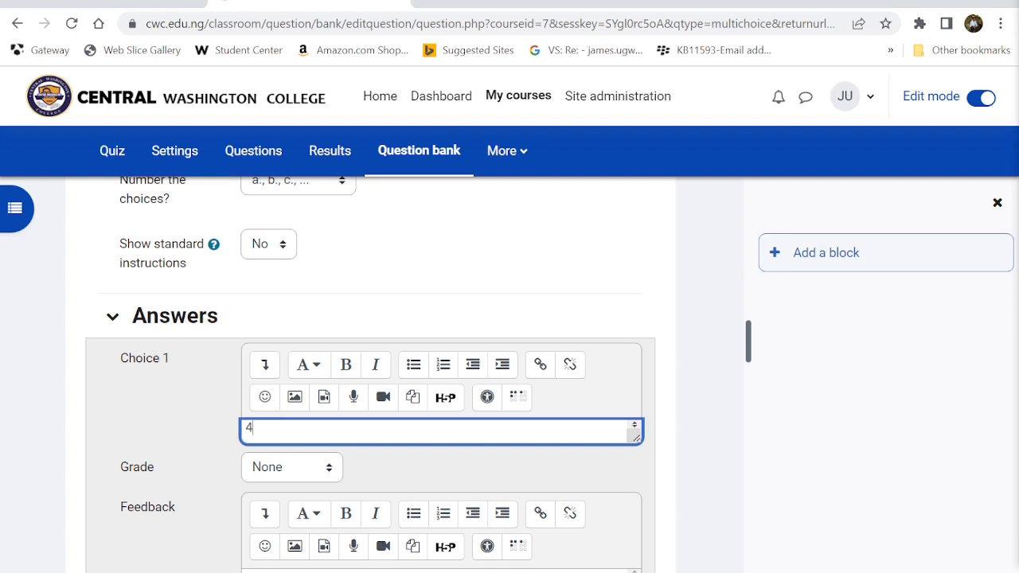
scroll(259, 438, "down", 2)
left_click(259, 383)
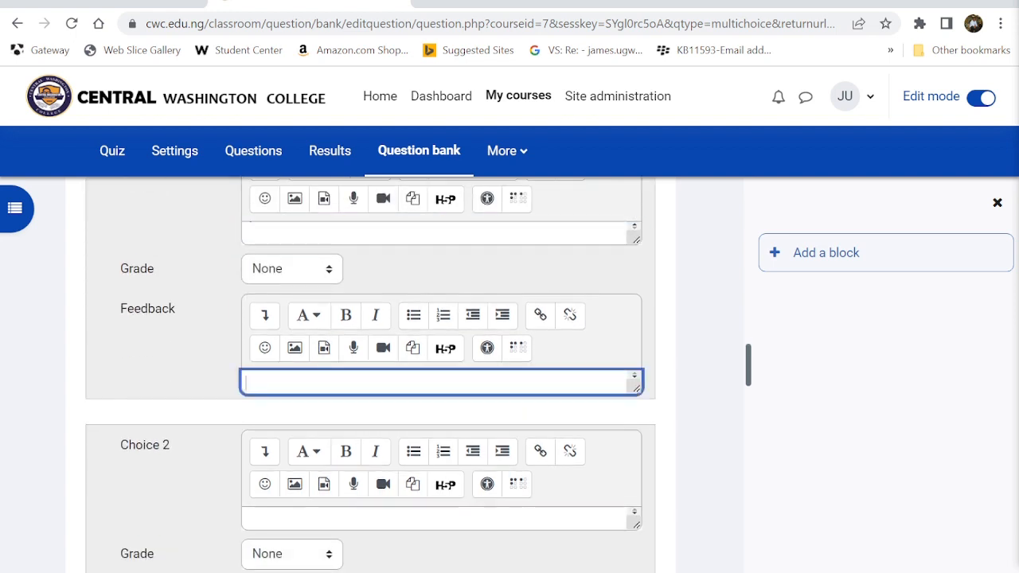
type("Wrong, the correct anwer")
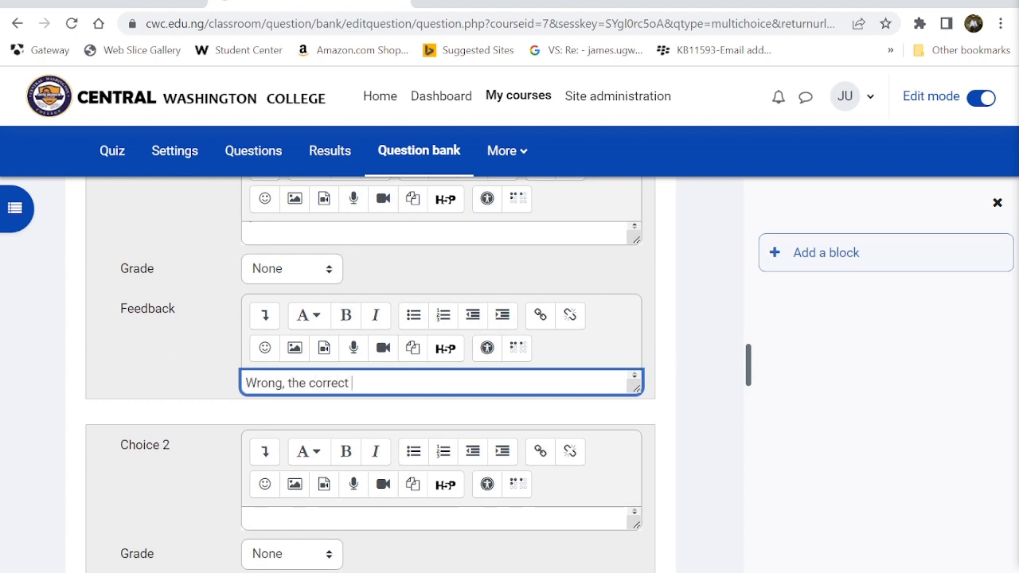
key("BackSpace")
key("BackSpace")
key("BackSpace")
type("ser to")
key("BackSpace")
key("BackSpace")
key("BackSpace")
key("BackSpace")
key("BackSpace")
key("BackSpace")
type("wer to 2^")
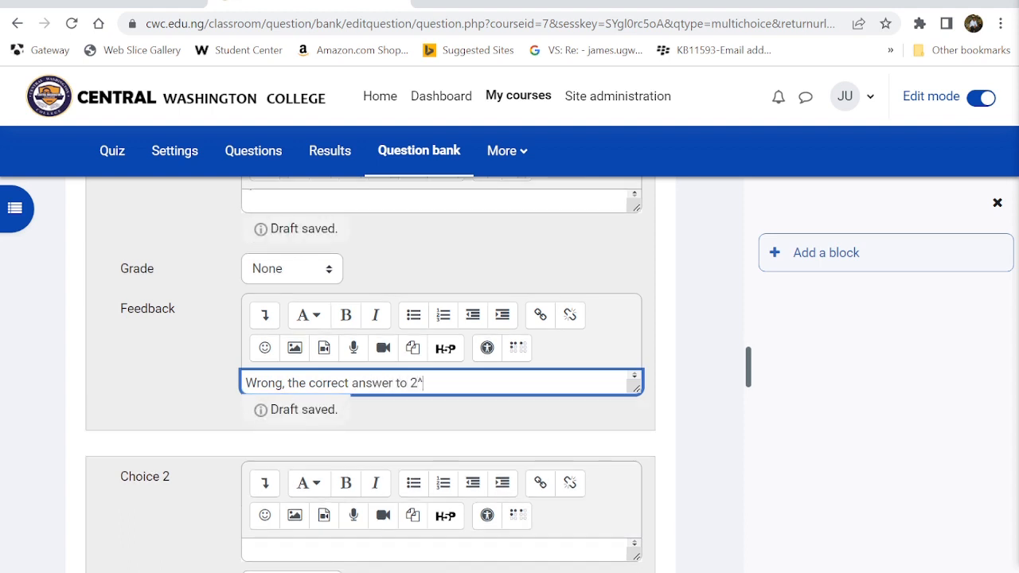
type("3 is")
type(" 8")
type(".")
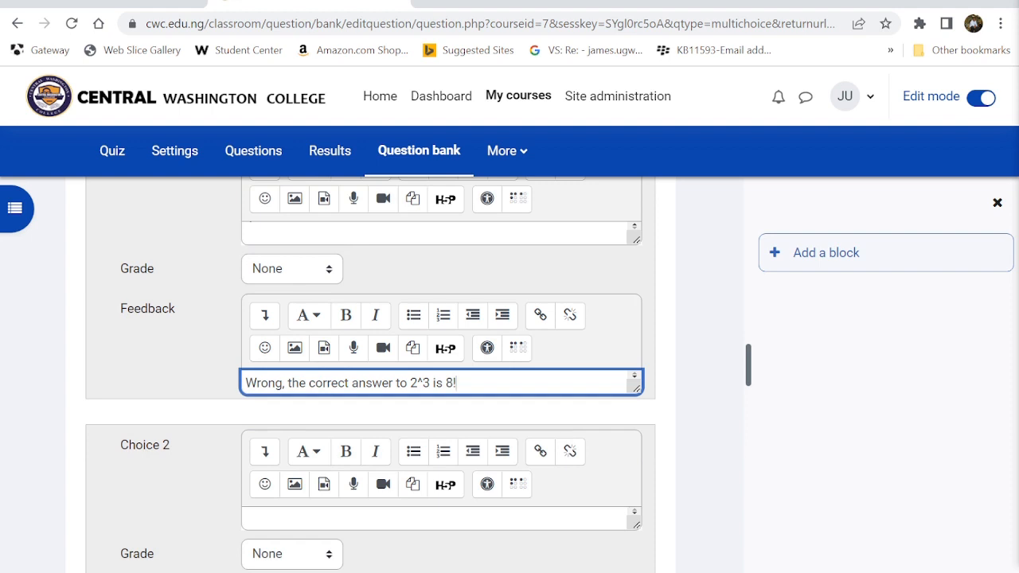
key("ctrl+a")
key("ctrl+c")
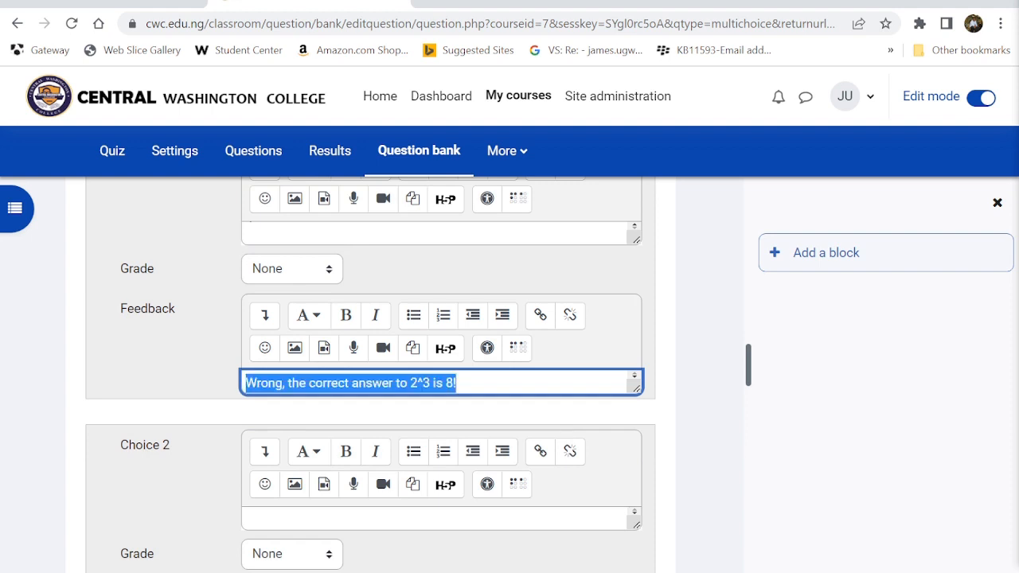
scroll(278, 380, "up", 3)
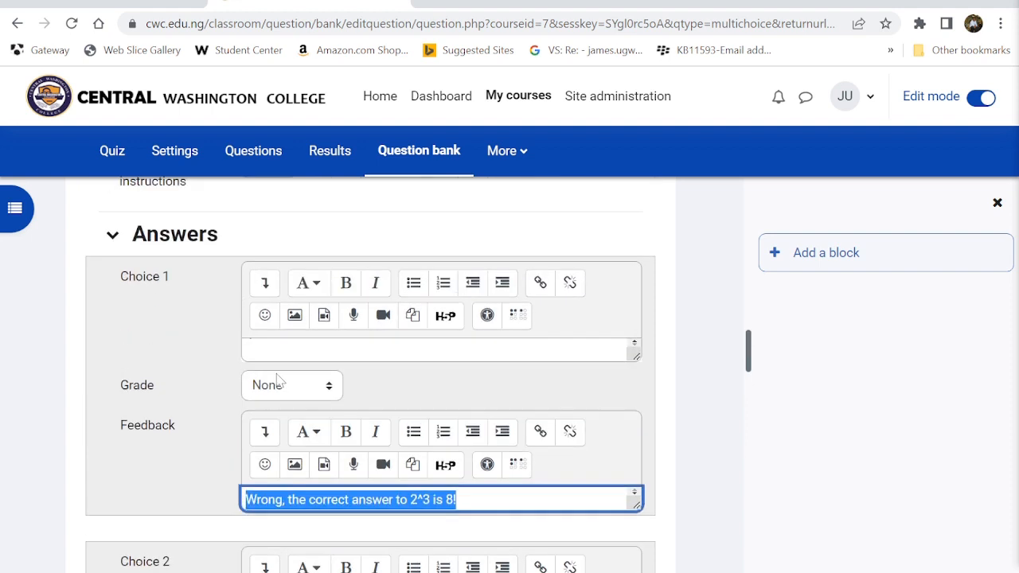
left_click(275, 350)
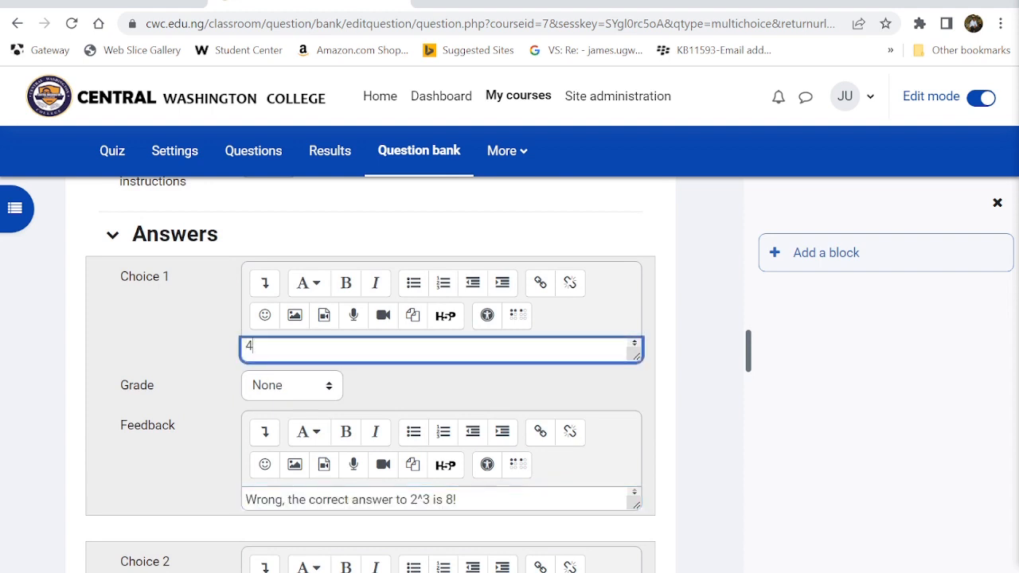
- Enter 8 as Choice 2 with the feedback 'You are correct'
scroll(271, 358, "down", 4)
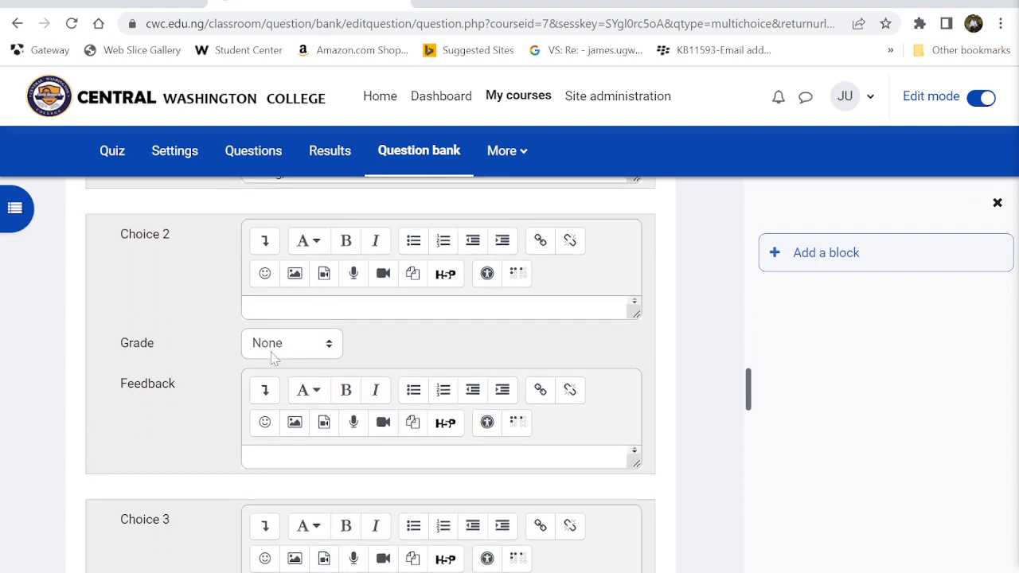
left_click(271, 309)
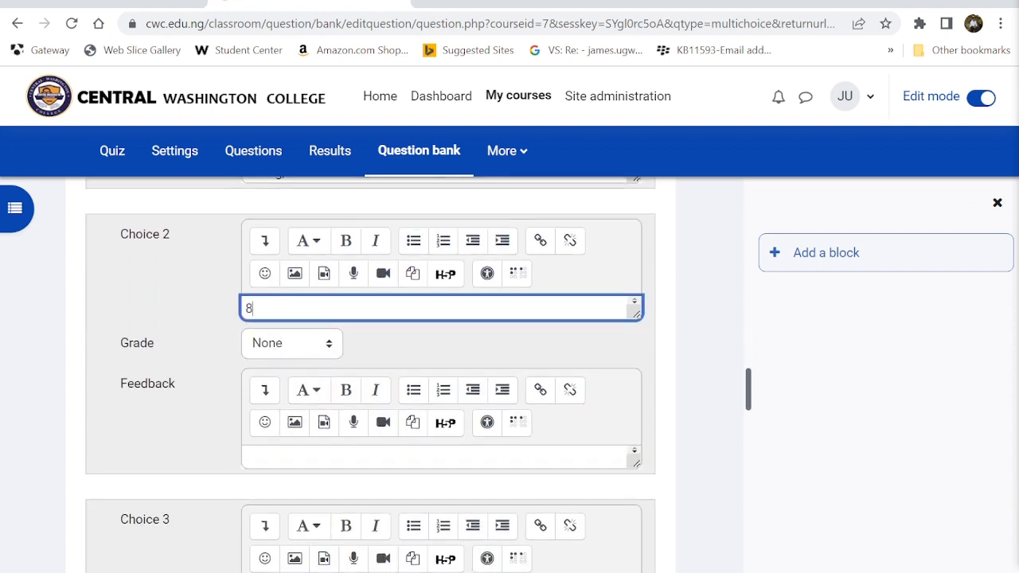
left_click(255, 457)
key("ctrl+v")
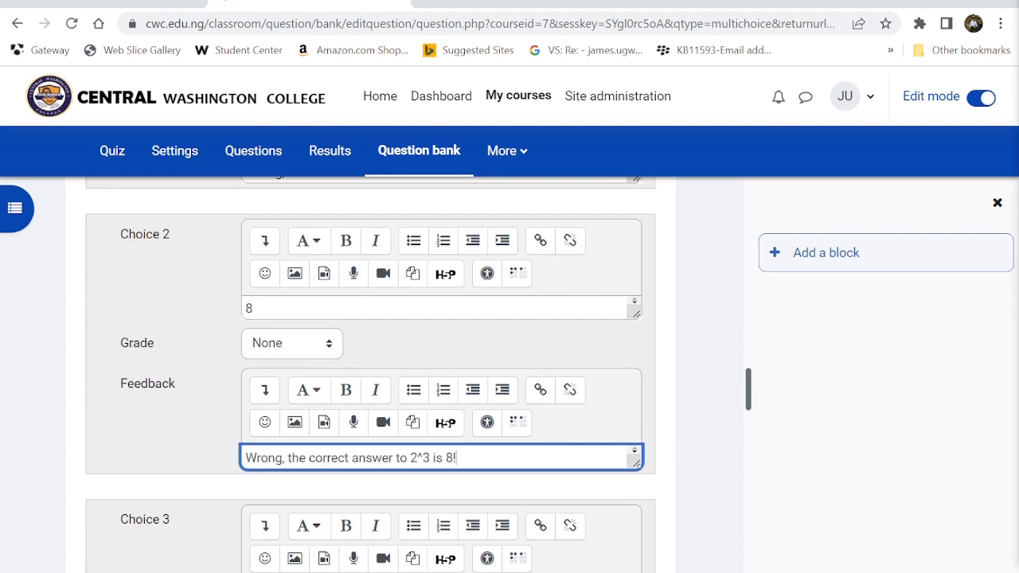
left_click_drag(246, 457, 456, 457)
key("ctrl+c")
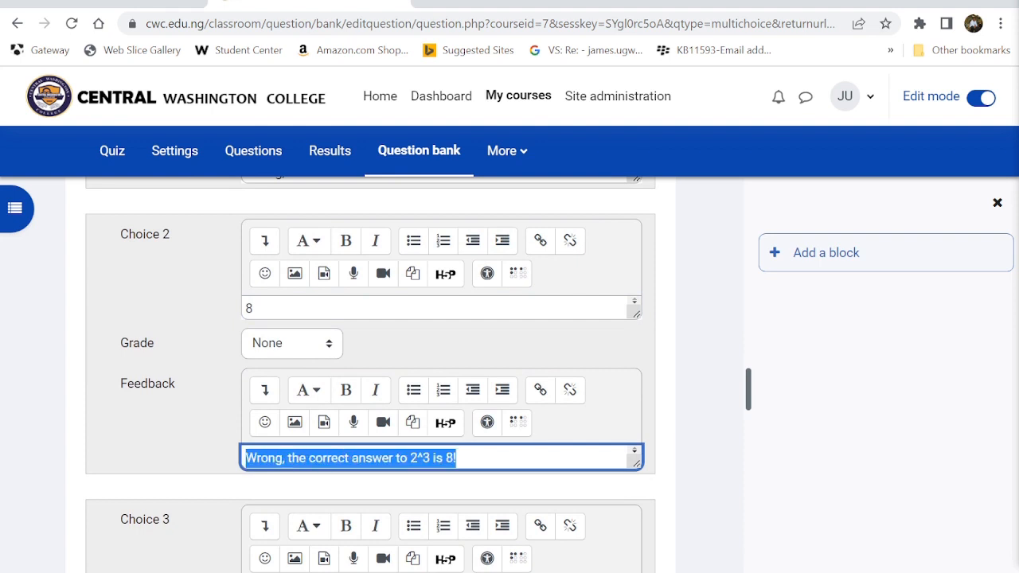
double_click(263, 457)
type("Hou")
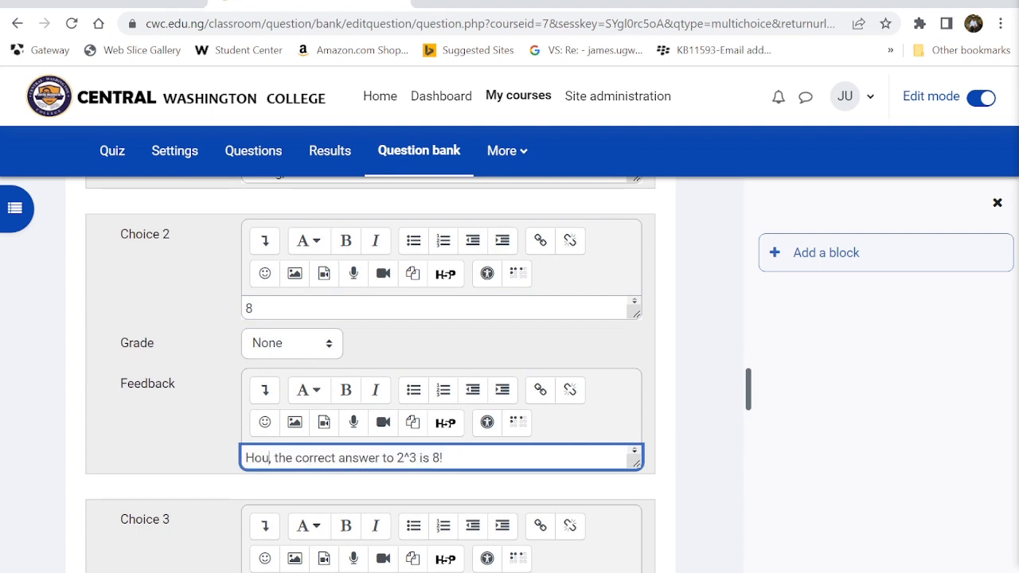
key("BackSpace")
key("BackSpace")
key("BackSpace")
type("You are correct")
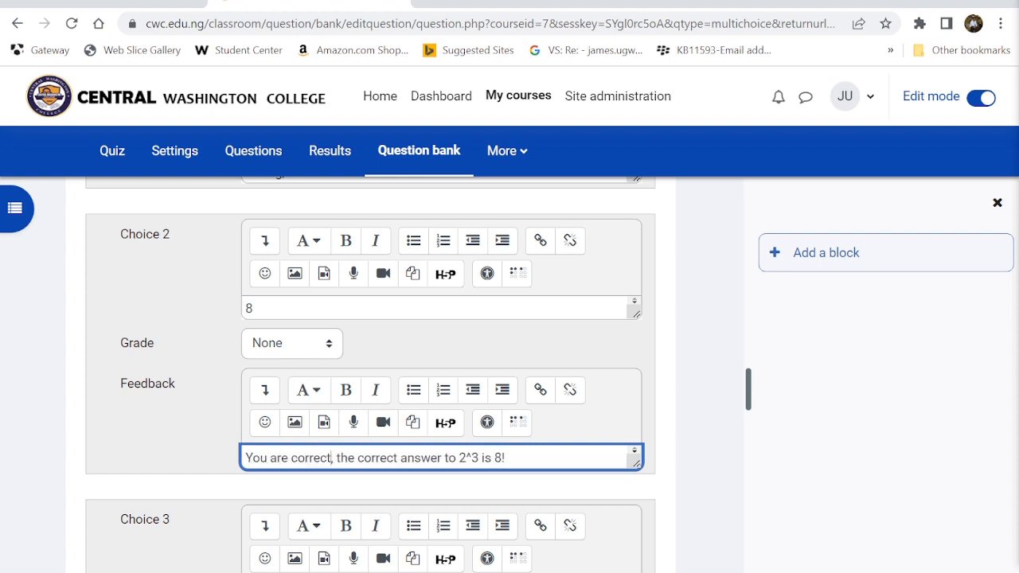
key("Return")
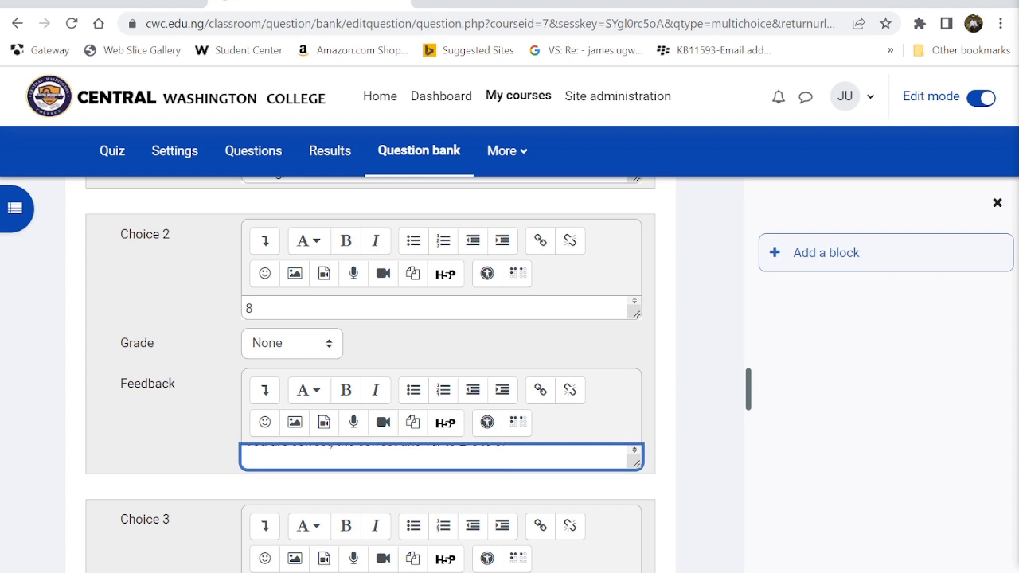
- Give the third and fourth choices the feedback 'Wrong, the correct answer to 2^3 is 8!'
scroll(269, 404, "down", 3)
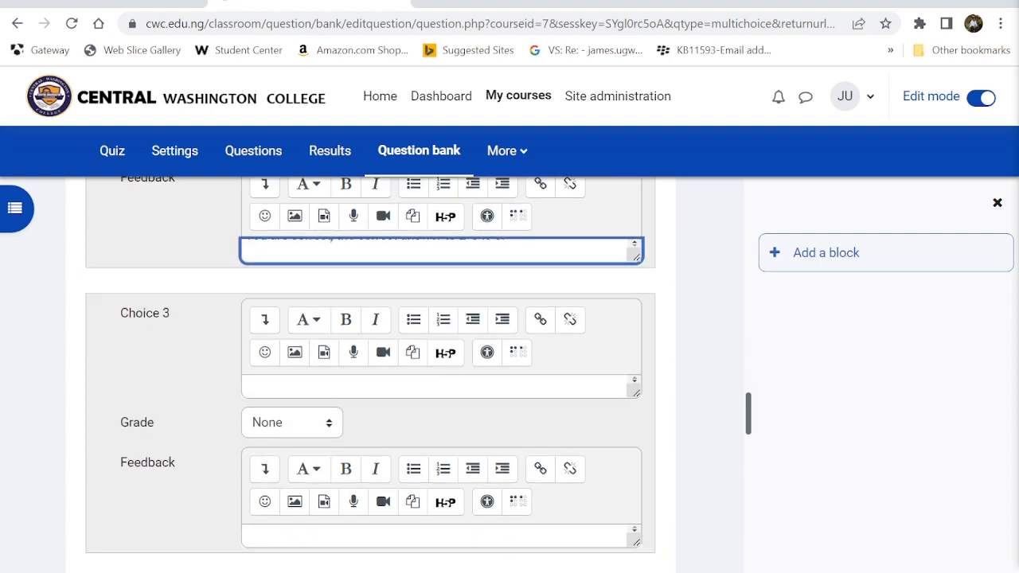
left_click(269, 387)
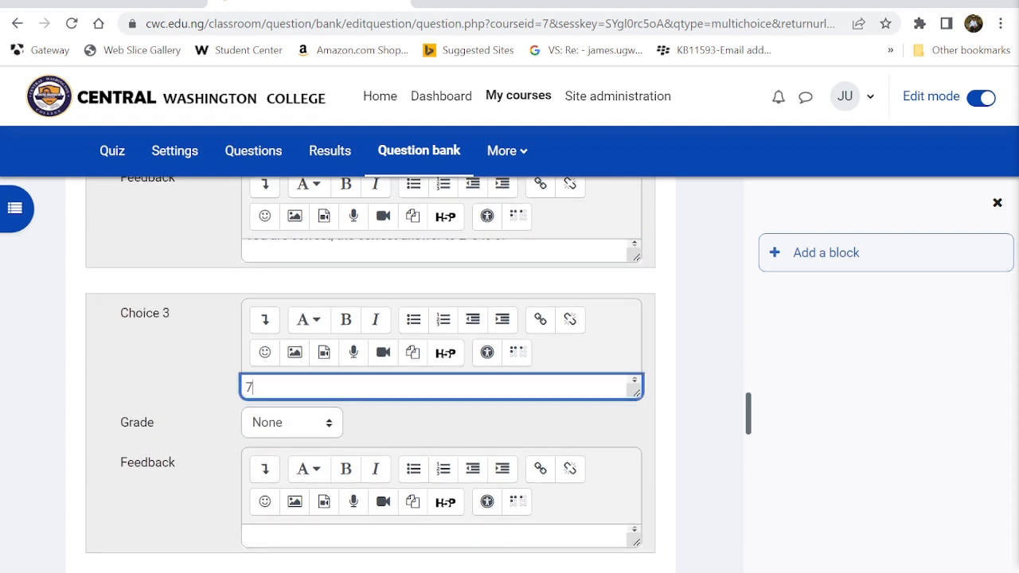
left_click(255, 531)
type("Wrong, the correct answer to 2^3 is 8!")
key("Return")
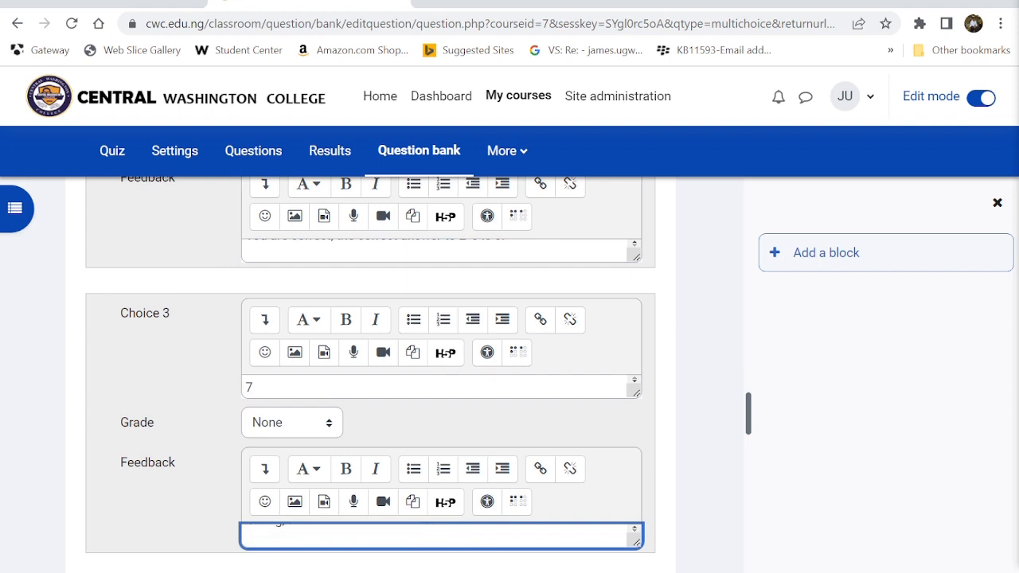
scroll(277, 475, "down", 3)
left_click(275, 450)
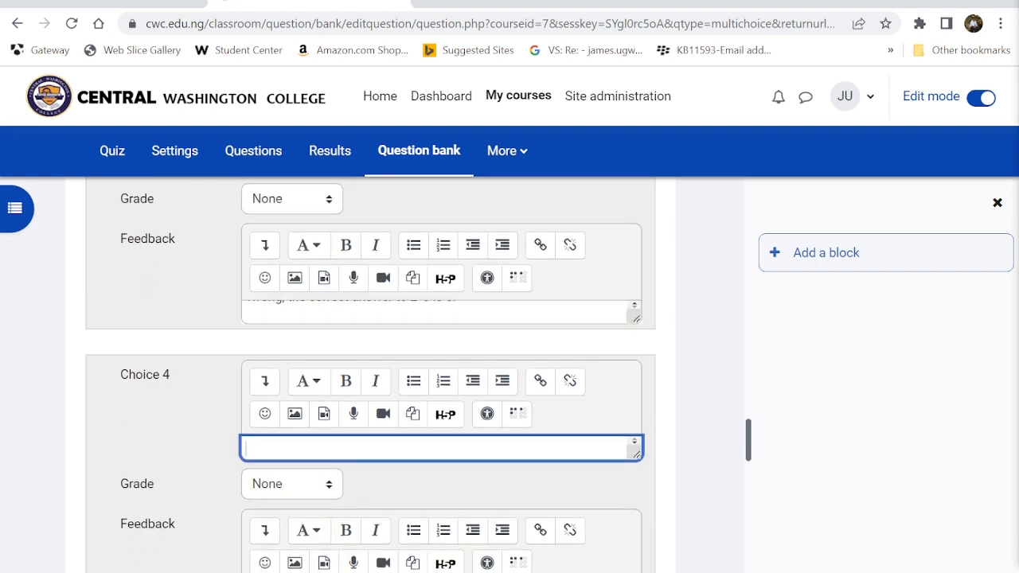
scroll(274, 406, "down", 3)
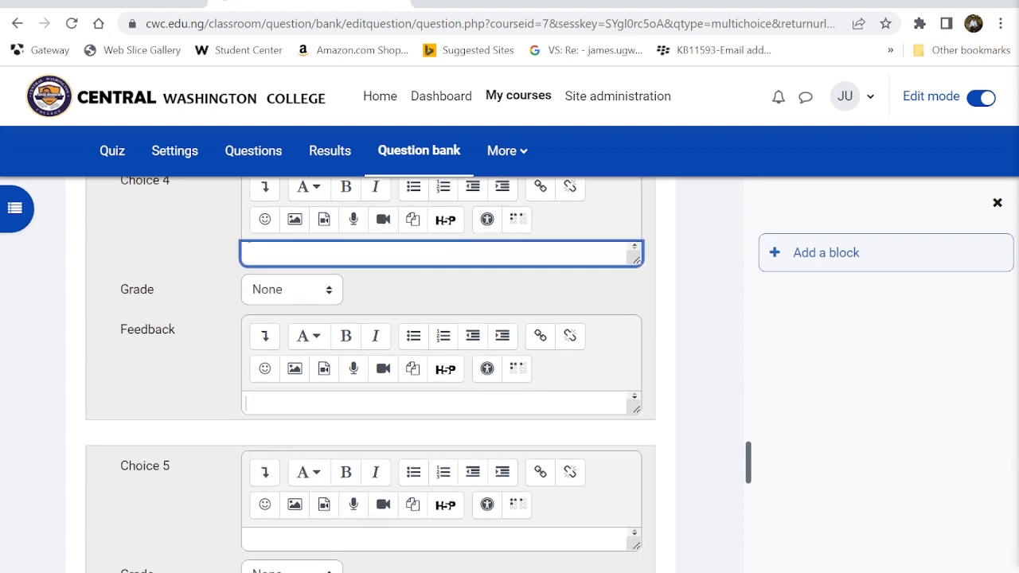
left_click(275, 403)
key("ctrl+v")
key("Return")
- Enter 18 as the fifth choice with the same wrong-answer feedback
scroll(275, 403, "down", 3)
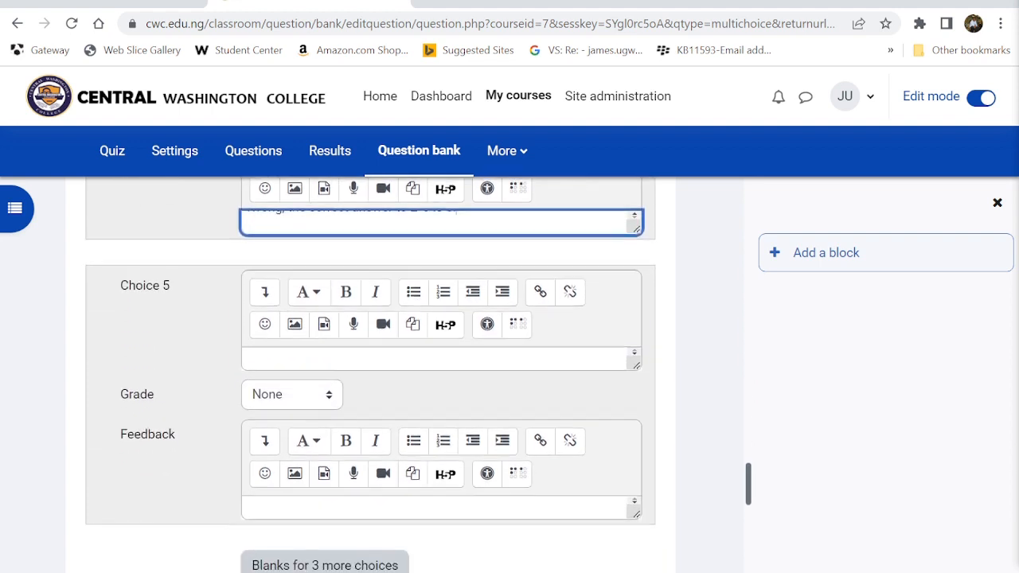
left_click(274, 357)
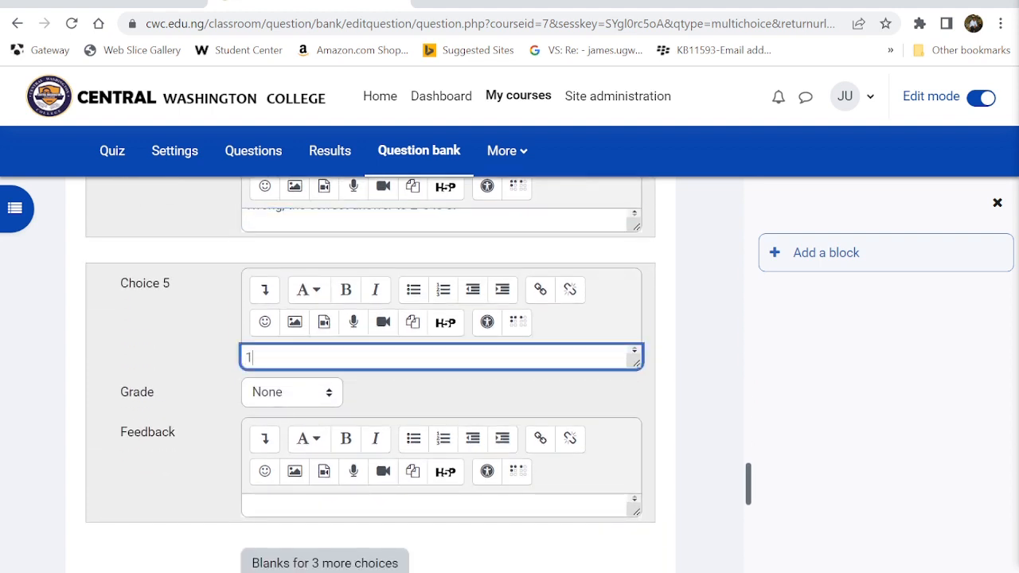
type("18")
key("Return")
left_click(275, 507)
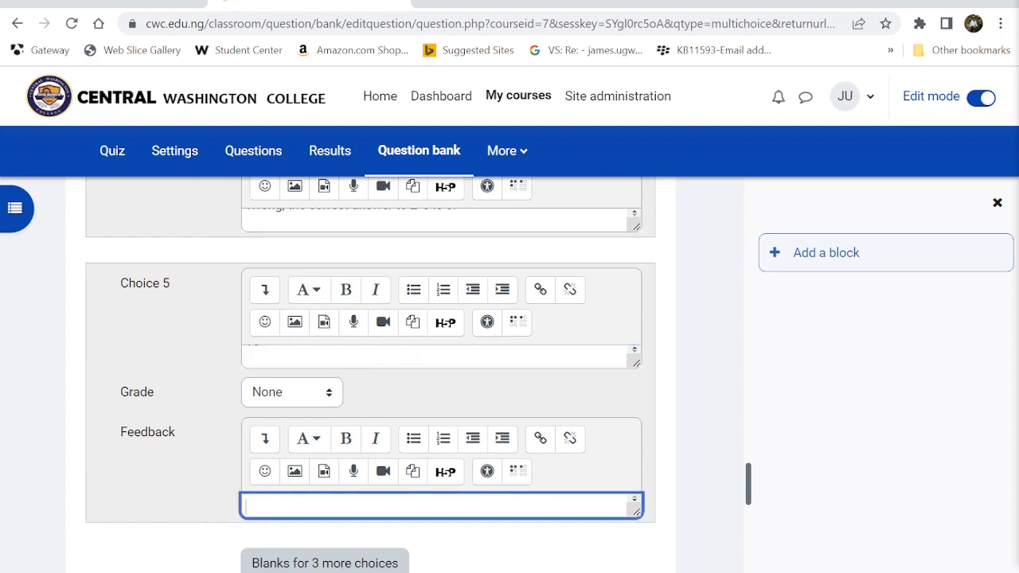
key("ctrl+v")
key("Return")
scroll(271, 517, "down", 6)
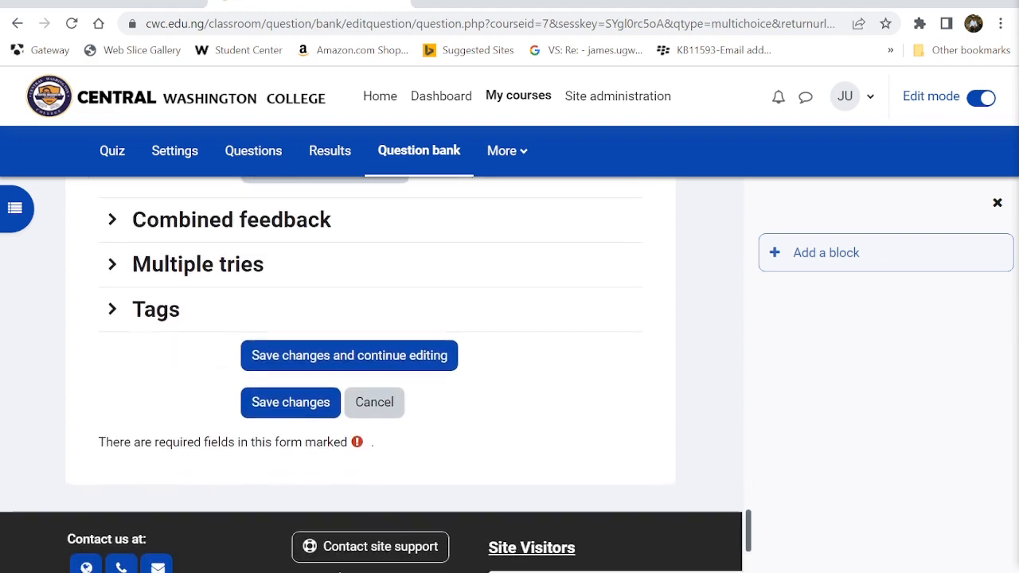
scroll(271, 518, "up", 7)
scroll(271, 517, "up", 7)
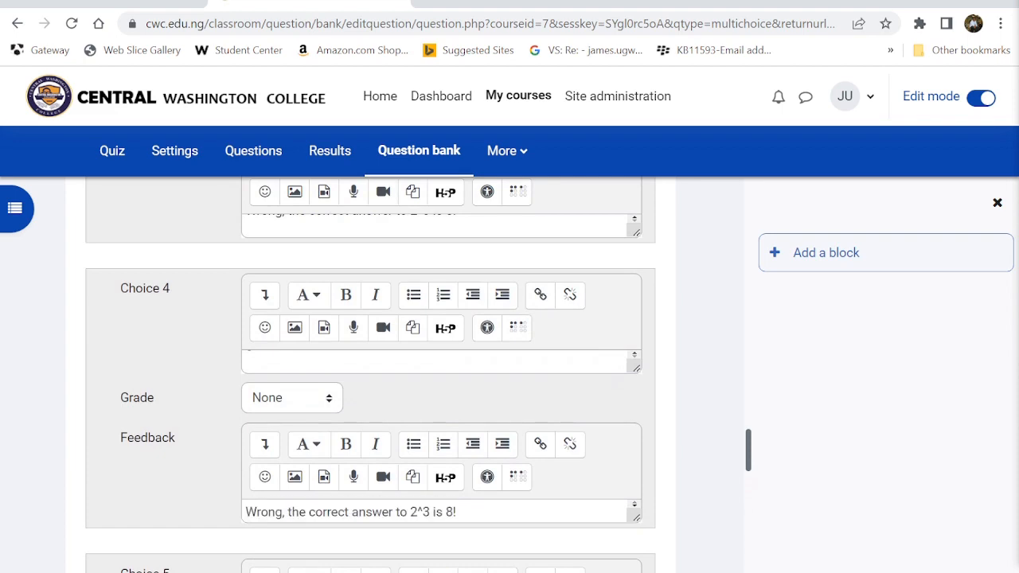
scroll(271, 518, "up", 5)
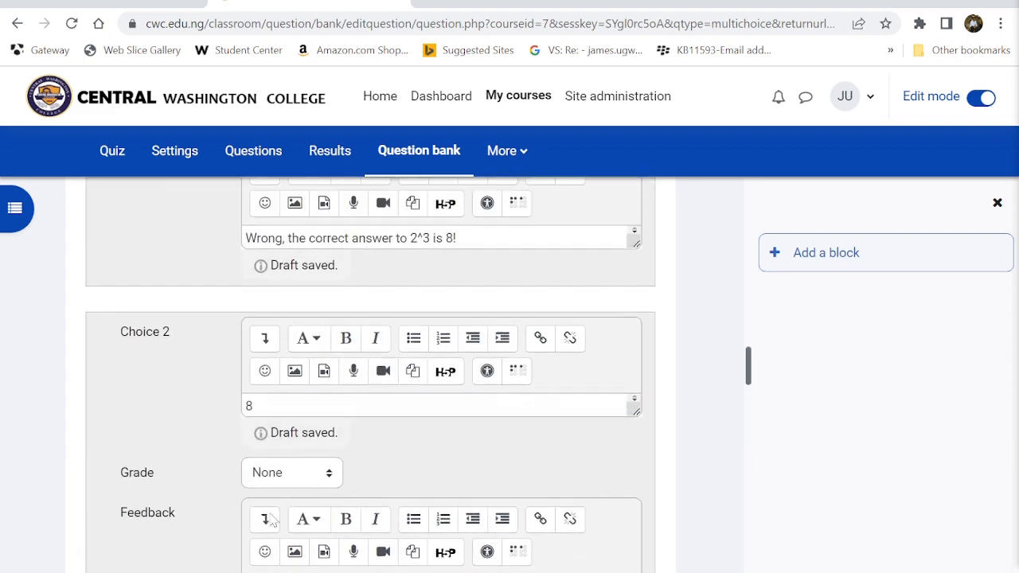
- Grade Choice 2 (8) at 100% and save Question 2
left_click(286, 478)
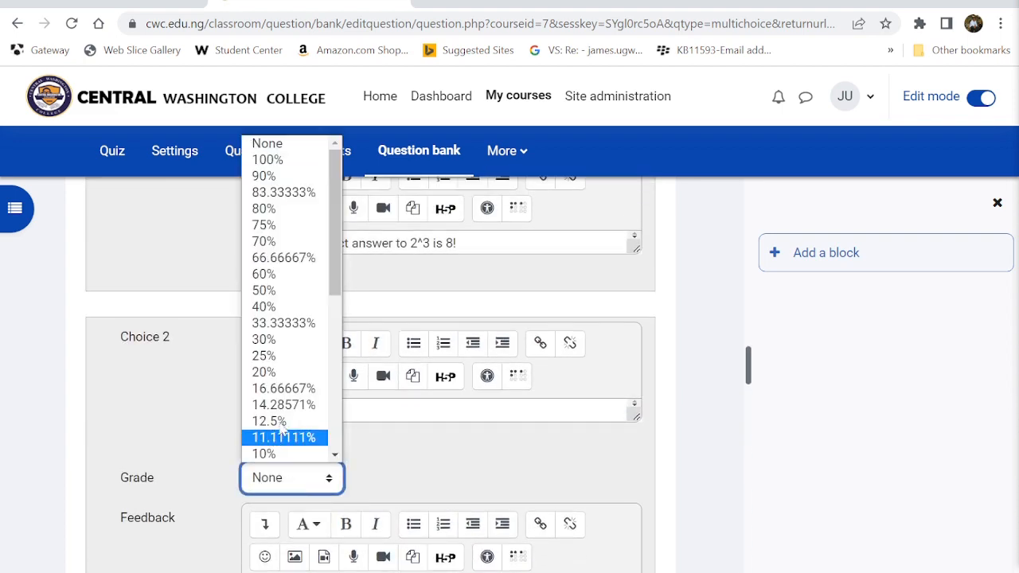
left_click(275, 161)
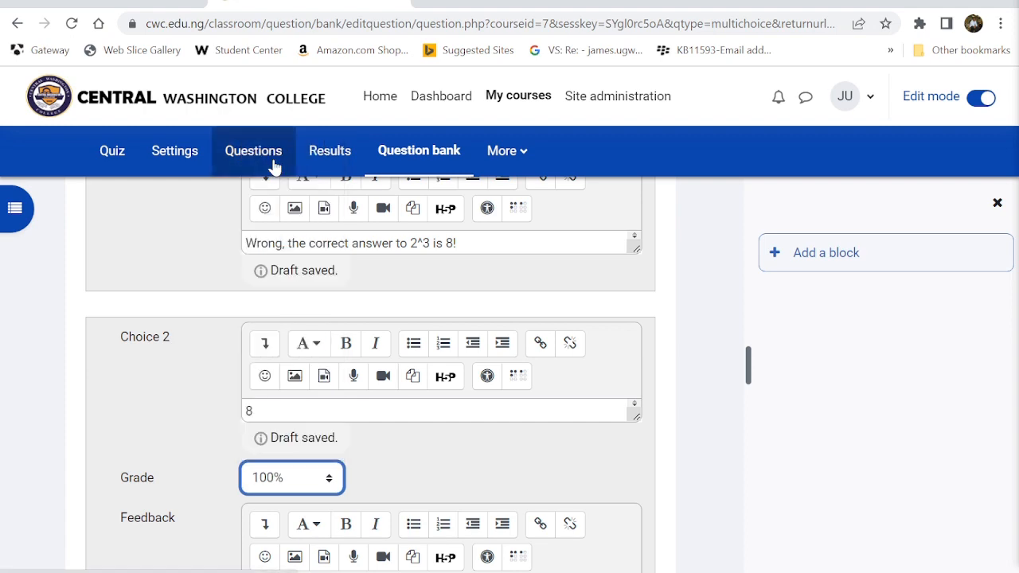
scroll(368, 412, "down", 15)
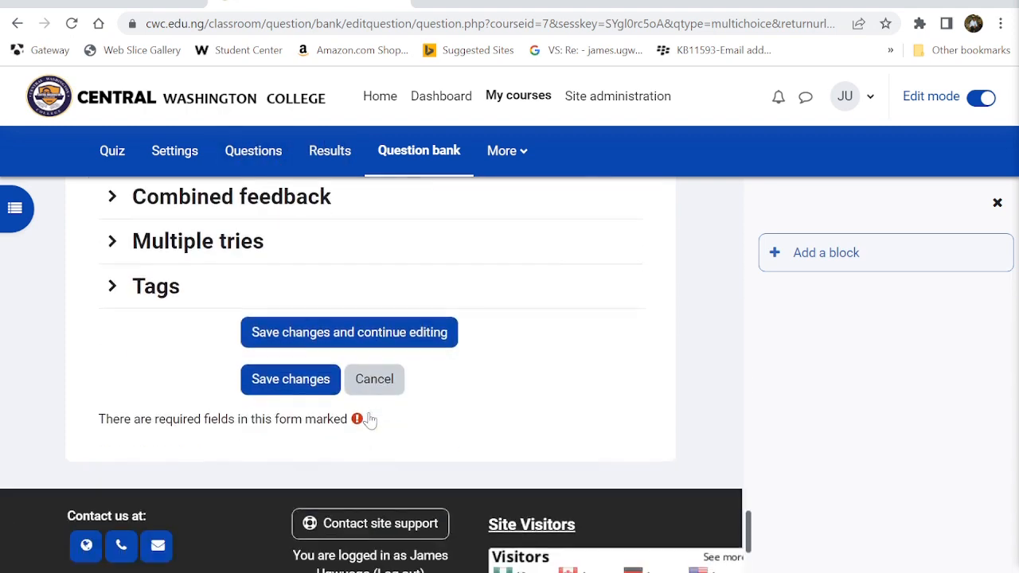
left_click(289, 375)
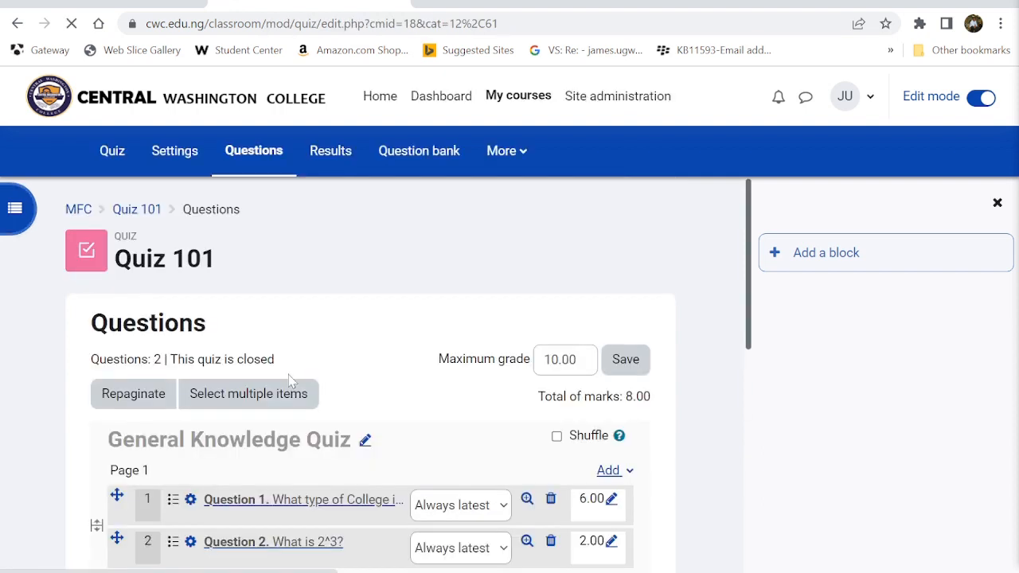
- Add a new 'Drag and drop into text' question from the lower Add menu
scroll(292, 381, "down", 3)
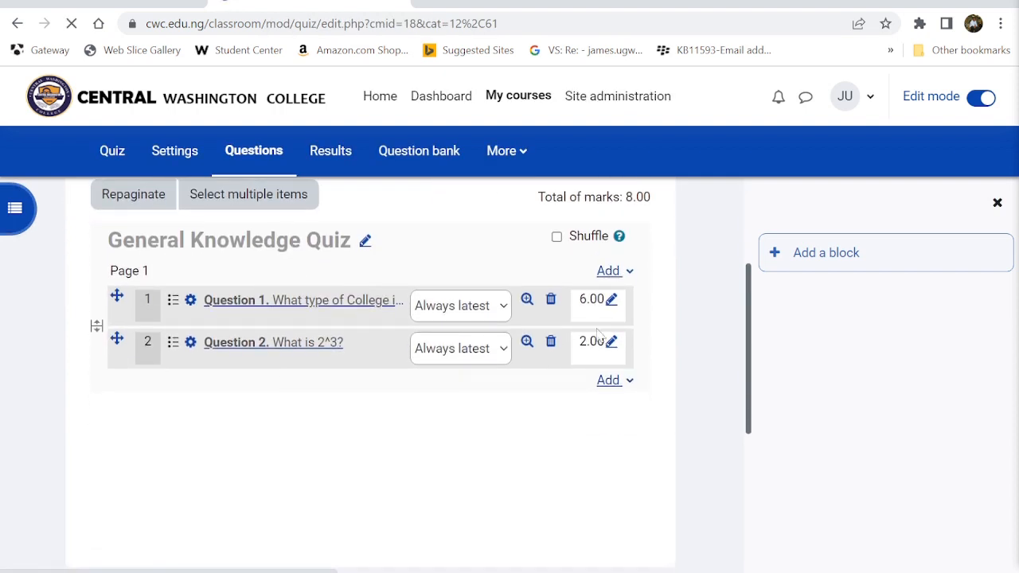
left_click(608, 380)
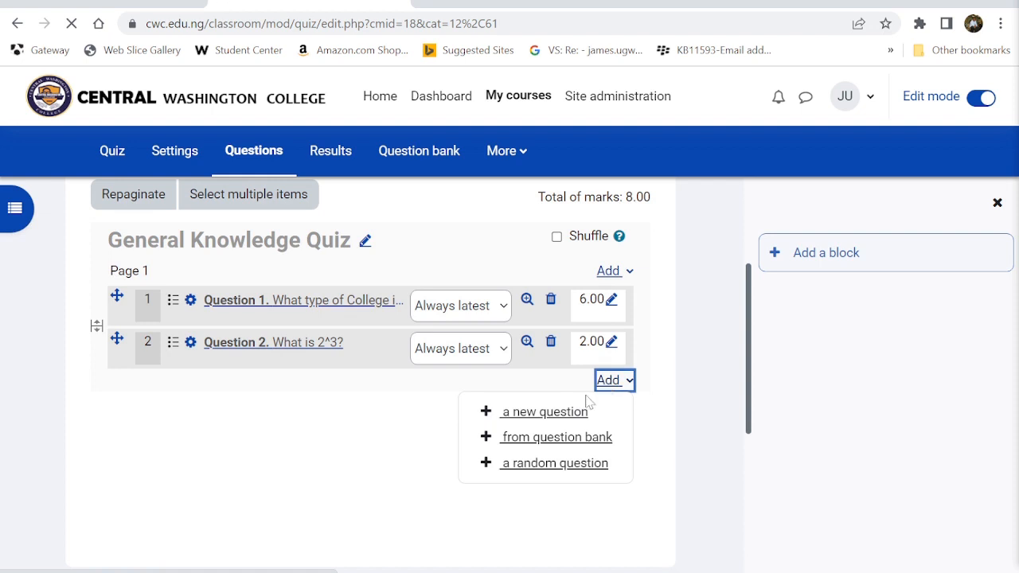
left_click(555, 411)
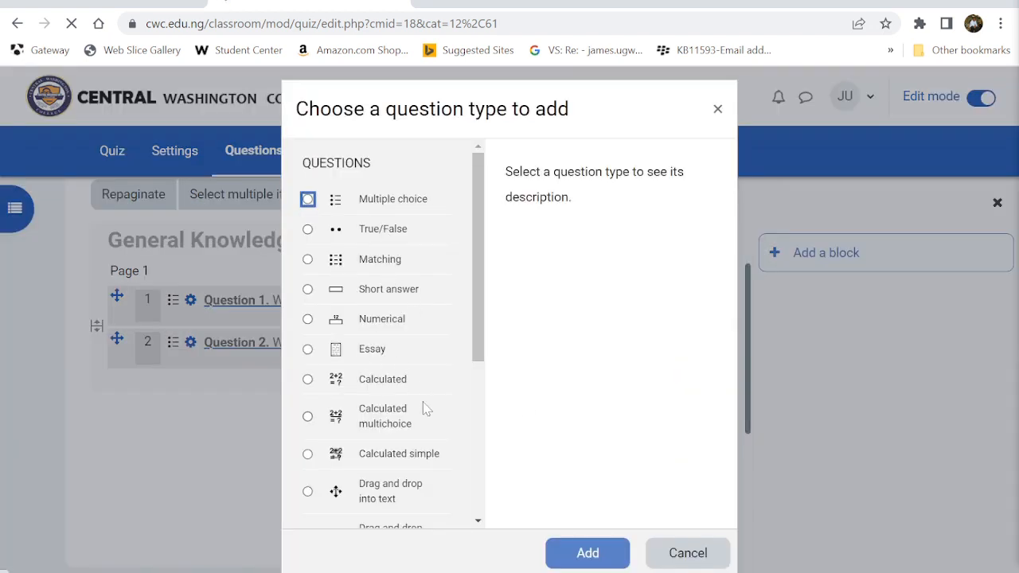
scroll(426, 407, "down", 3)
scroll(426, 407, "down", 2)
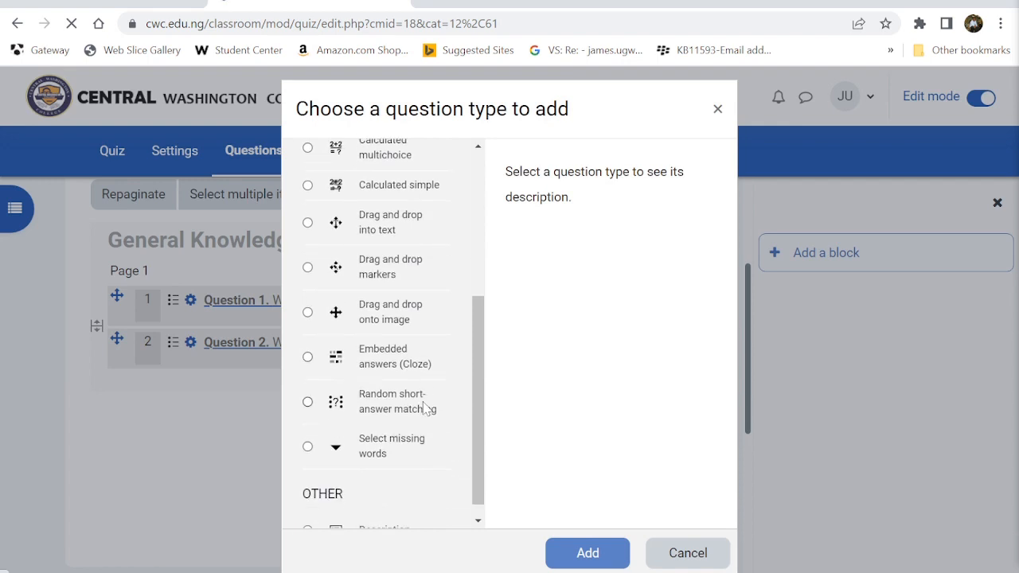
left_click(390, 229)
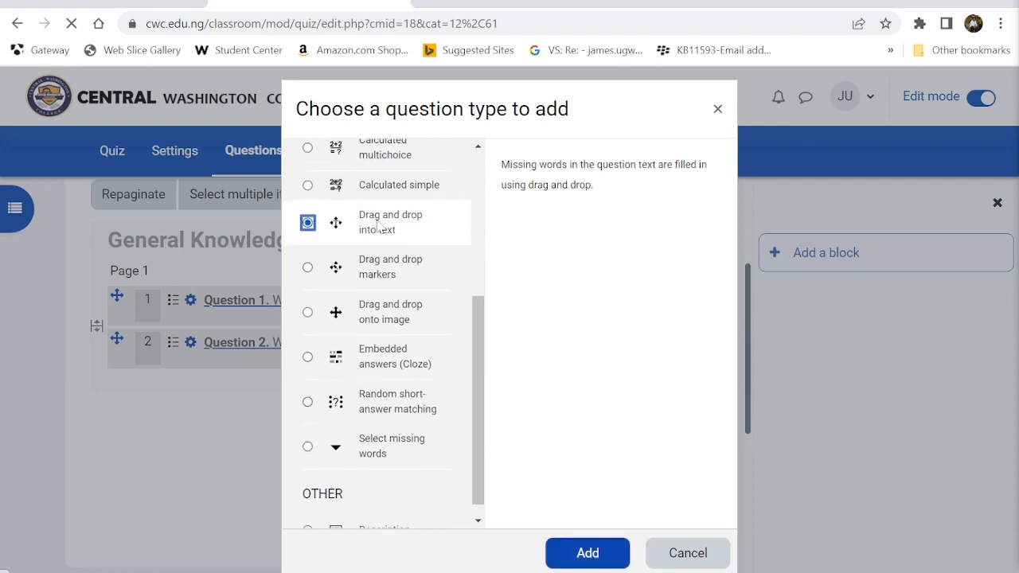
left_click(580, 548)
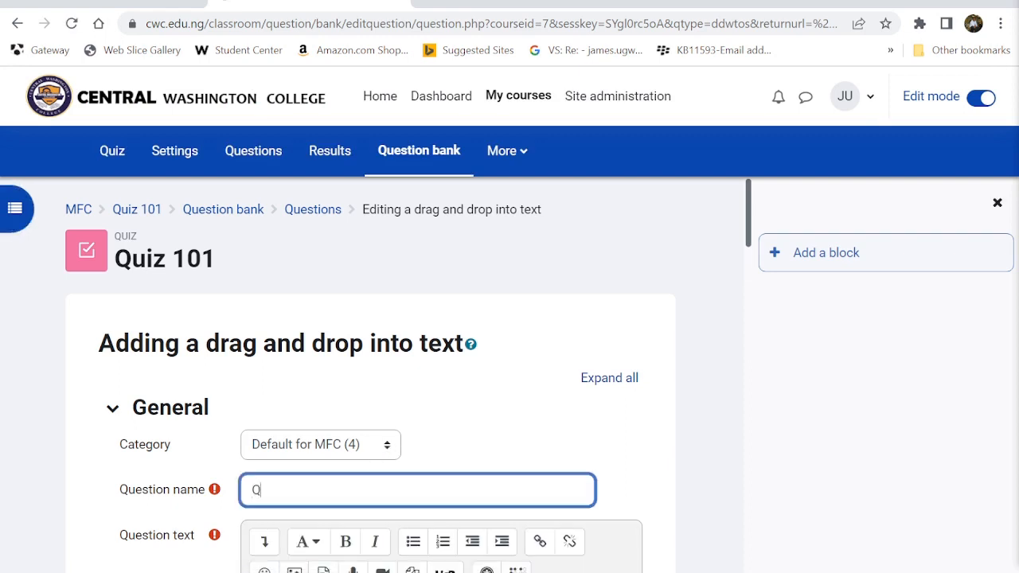
- Name the question 'Question 3.' and type question text beginning 'What is the ca'
type("Question 3.")
scroll(371, 374, "down", 4)
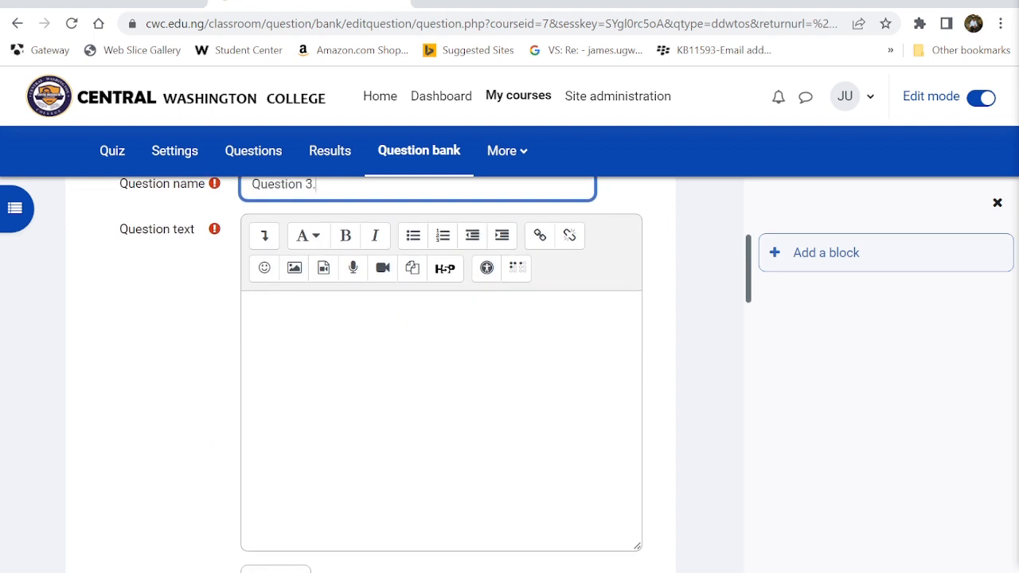
left_click(263, 310)
scroll(315, 363, "up", 1)
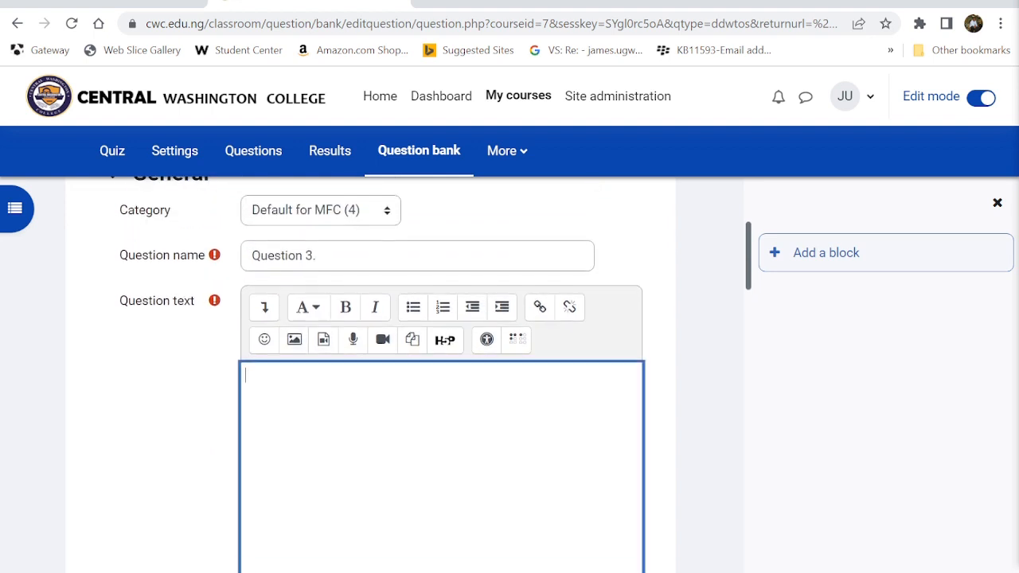
type("What is the ca")
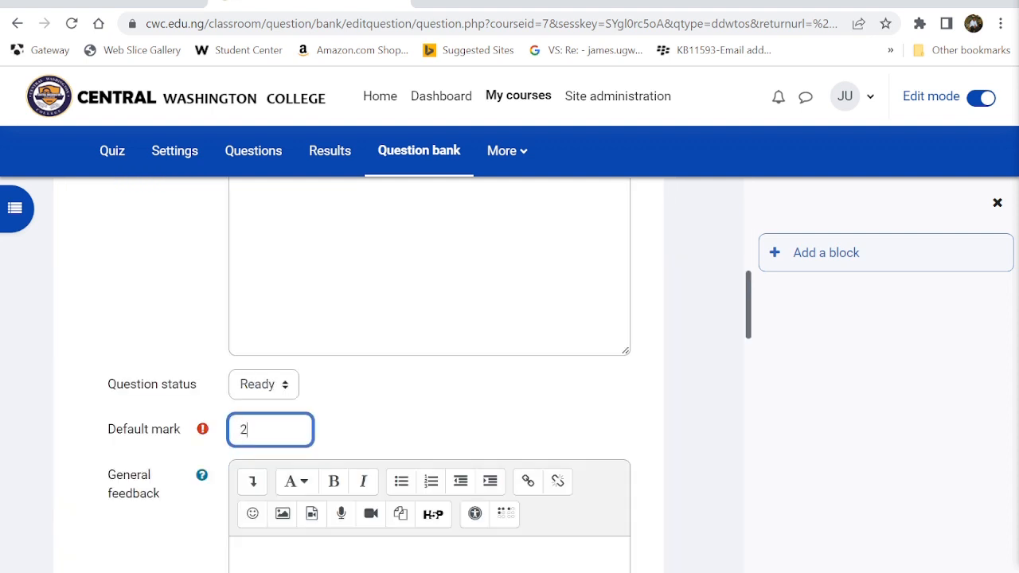
scroll(430, 351, "down", 3)
left_click(351, 319)
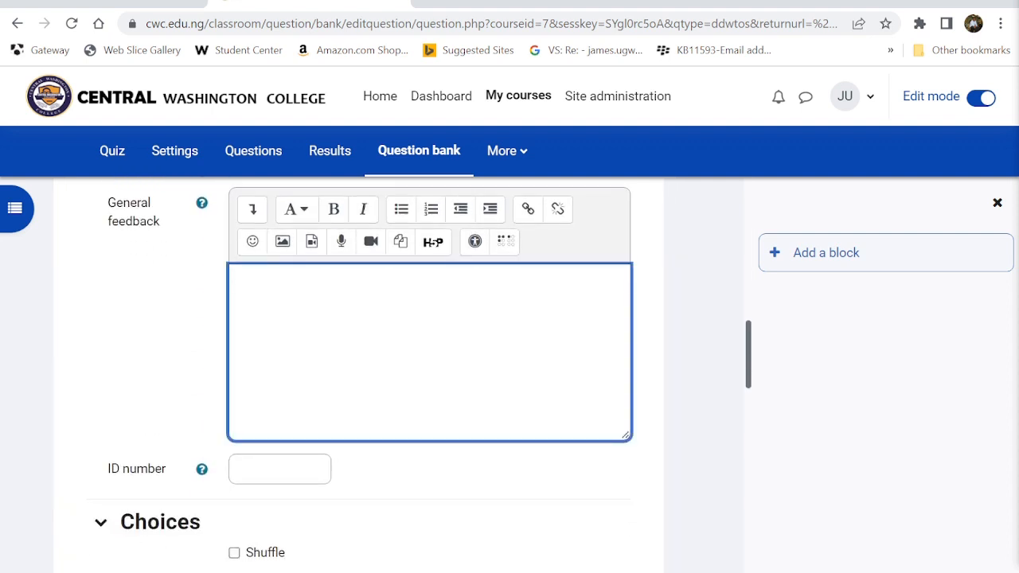
scroll(301, 351, "down", 3)
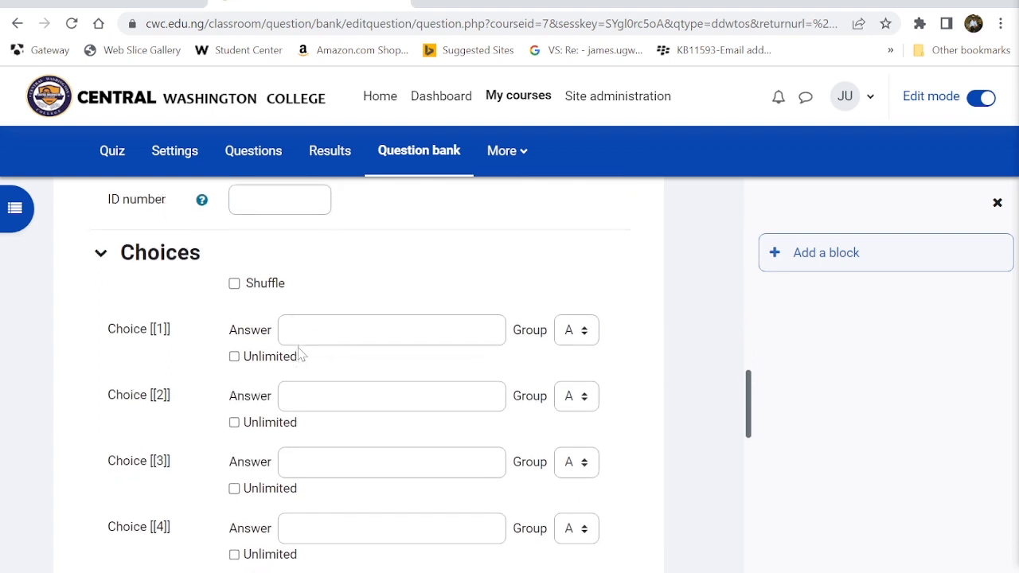
left_click(391, 328)
scroll(398, 374, "down", 2)
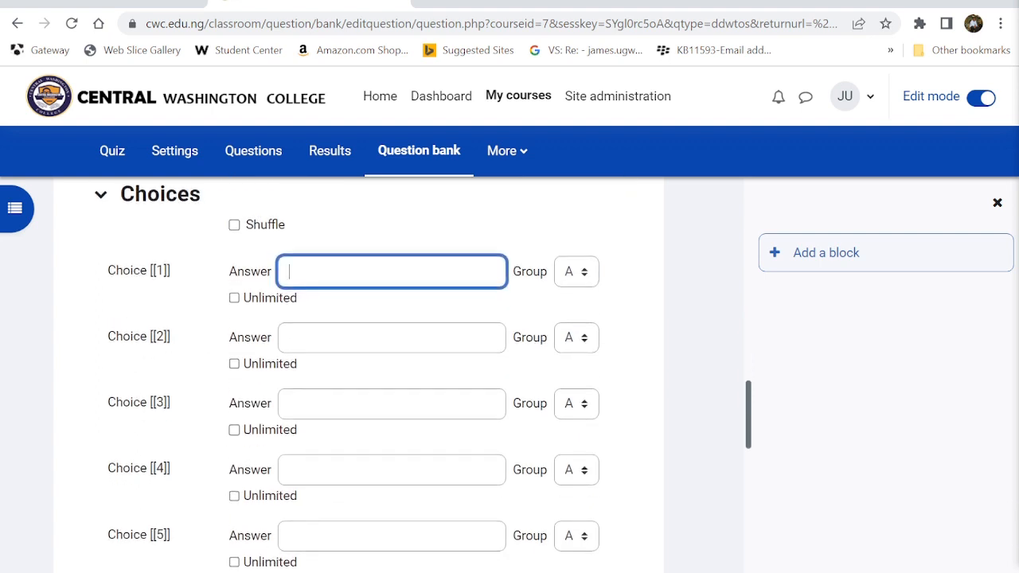
scroll(358, 374, "down", 1)
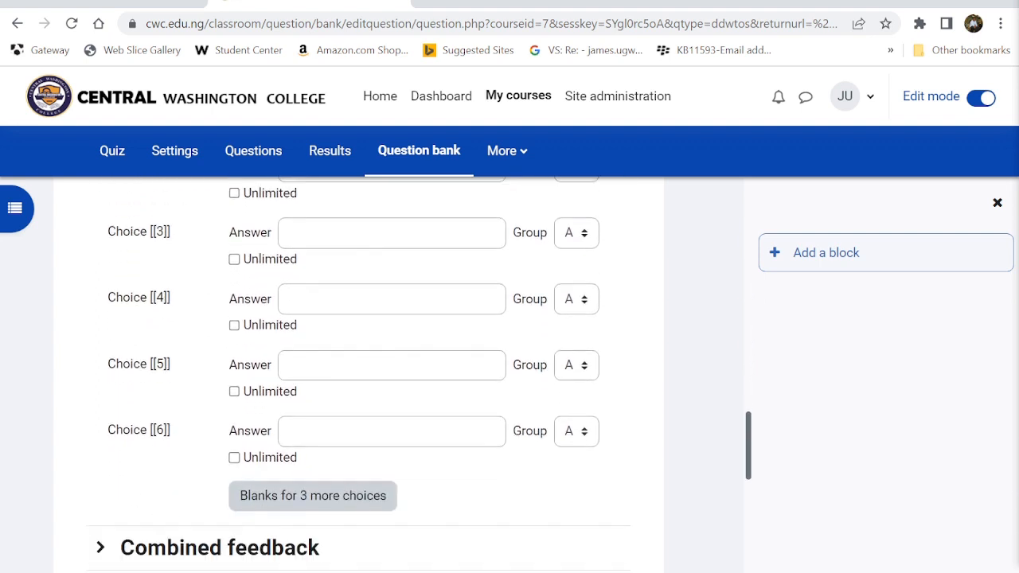
scroll(292, 328, "up", 3)
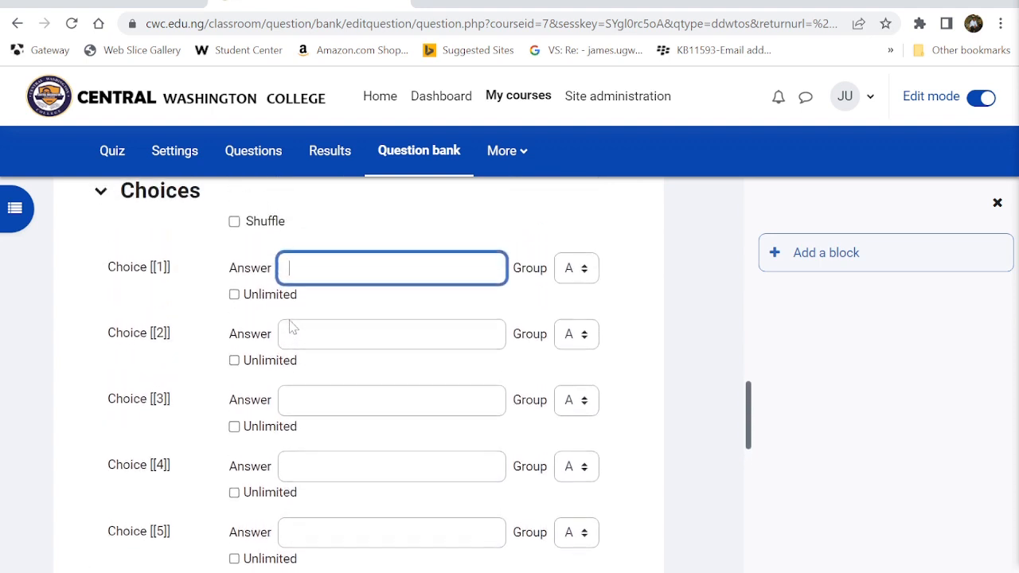
- Turn on Shuffle and enter Enugu, Abuja and Owerri as the first three choices
left_click(235, 232)
key("Tab")
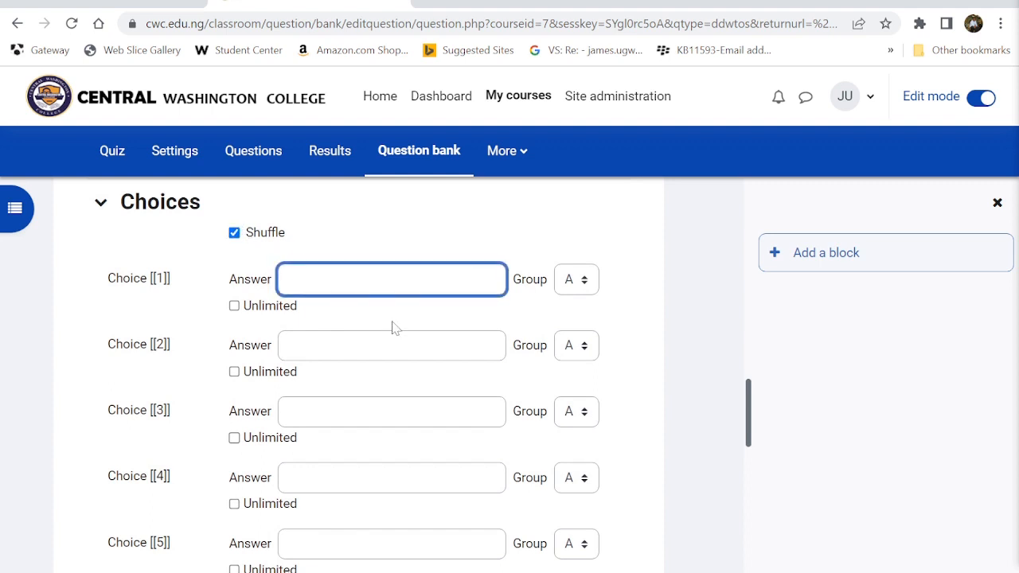
type("Enjugu")
left_click(392, 345)
left_click(585, 283)
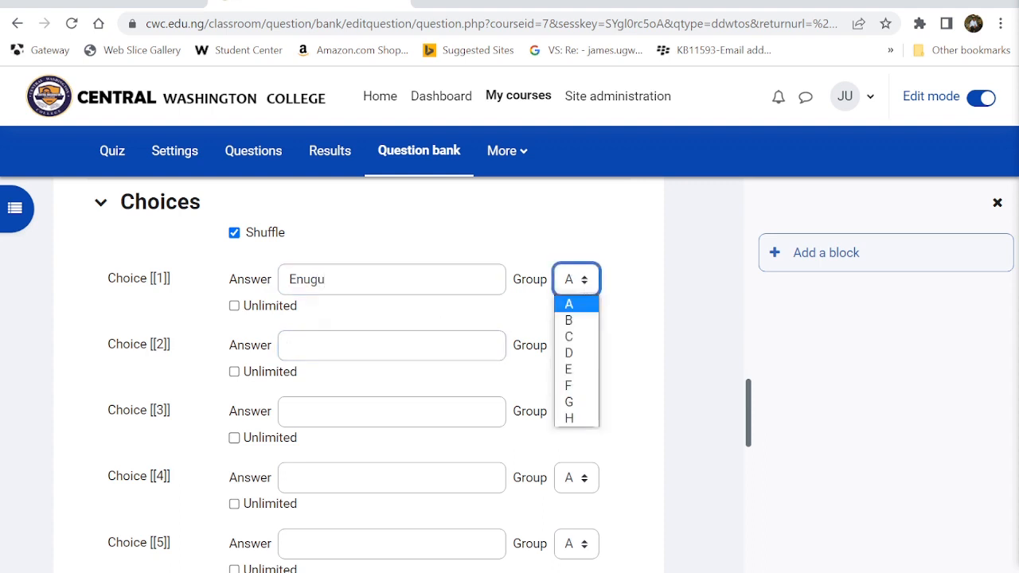
left_click(392, 345)
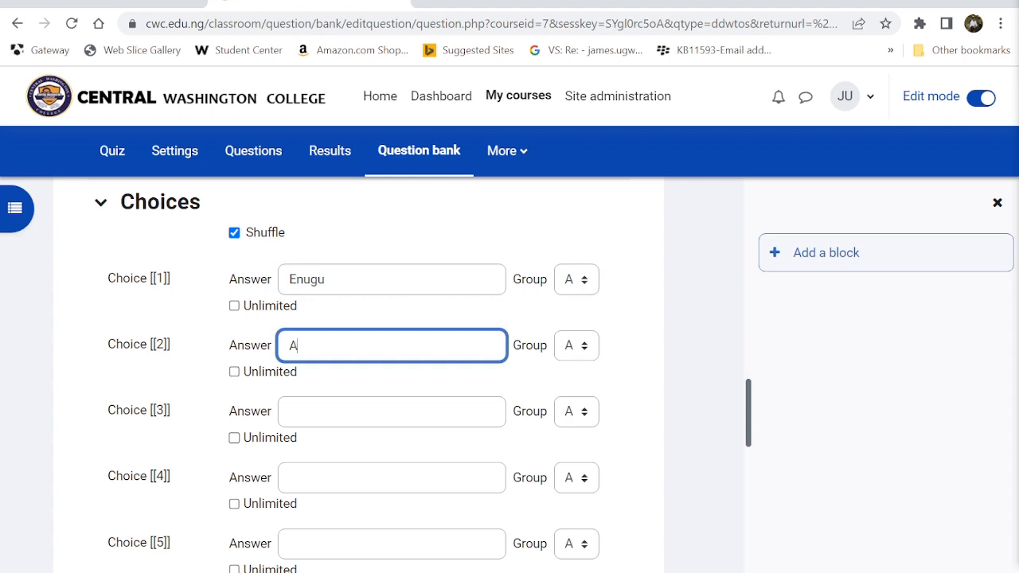
type("Abuja")
left_click(392, 412)
type("Owerri")
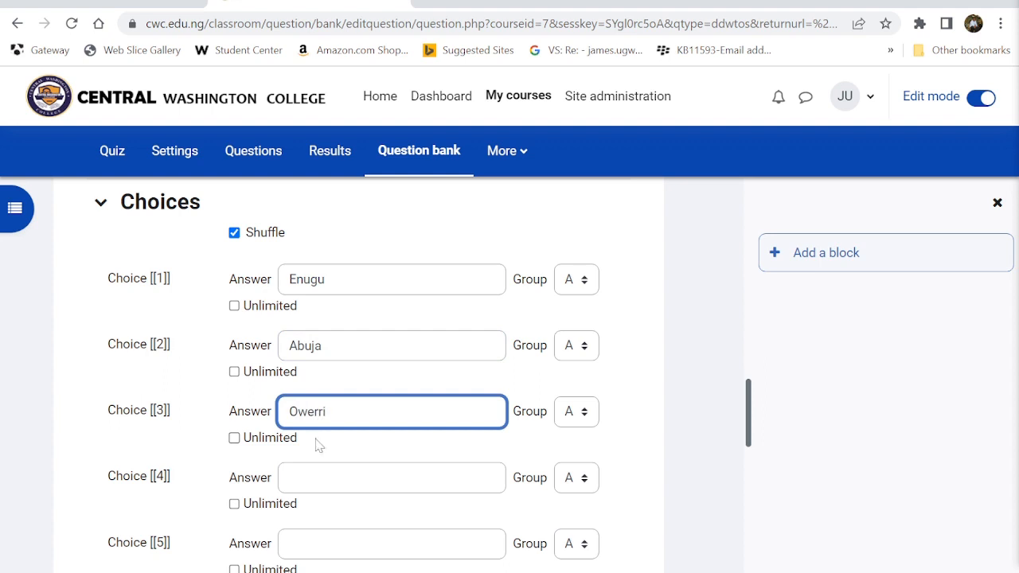
- Enter Sokoto, Katsina and Ikeja as choices 4 to 6
left_click(318, 477)
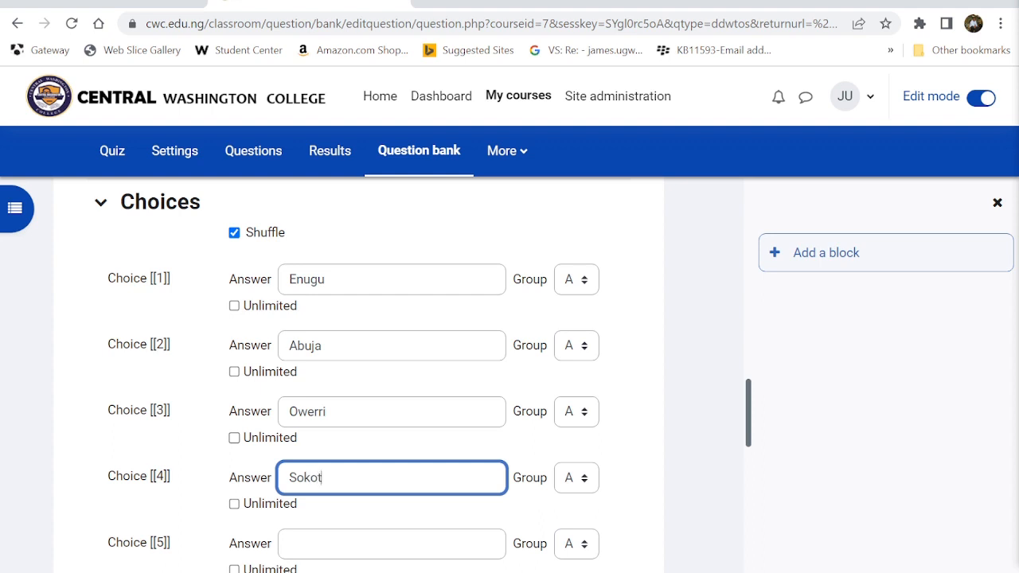
scroll(303, 487, "up", 1)
scroll(380, 493, "down", 3)
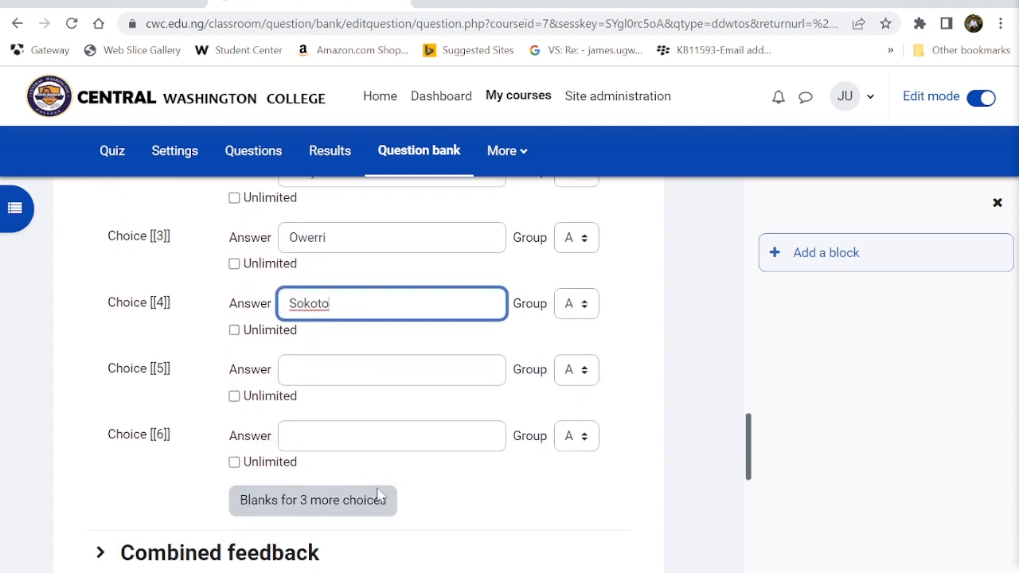
left_click(326, 364)
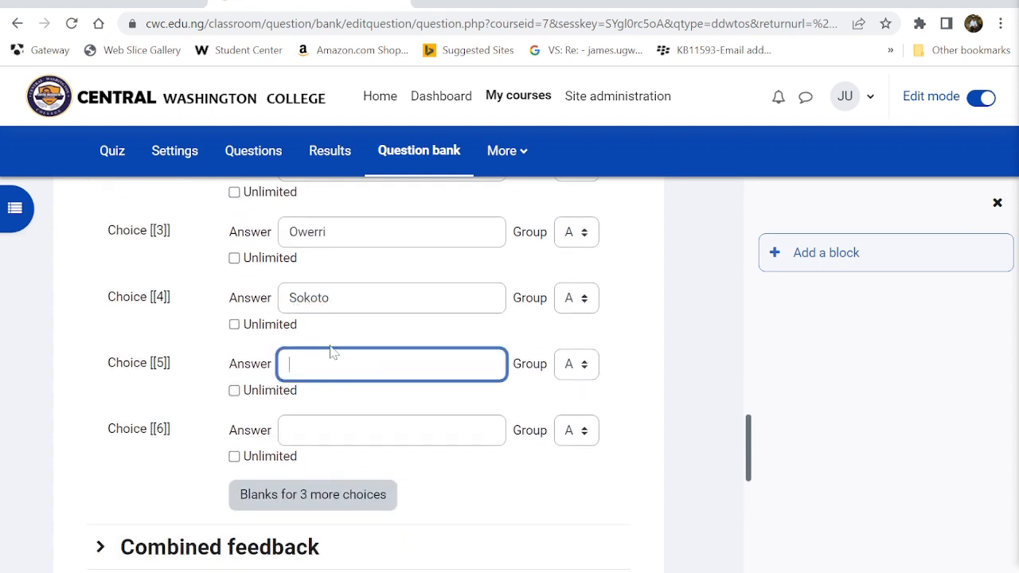
type("Katsina")
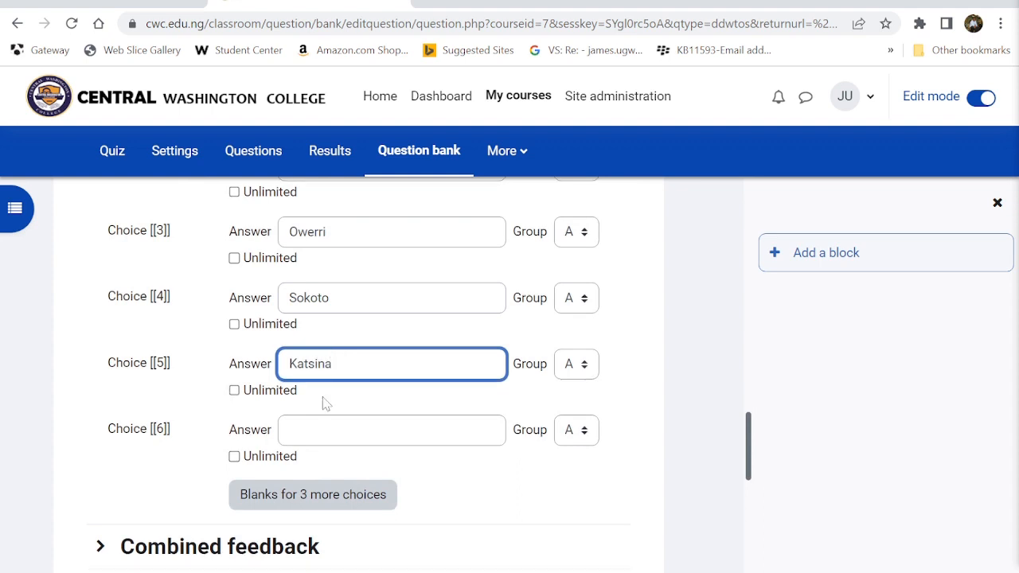
left_click(323, 430)
scroll(316, 437, "down", 1)
scroll(317, 437, "up", 1)
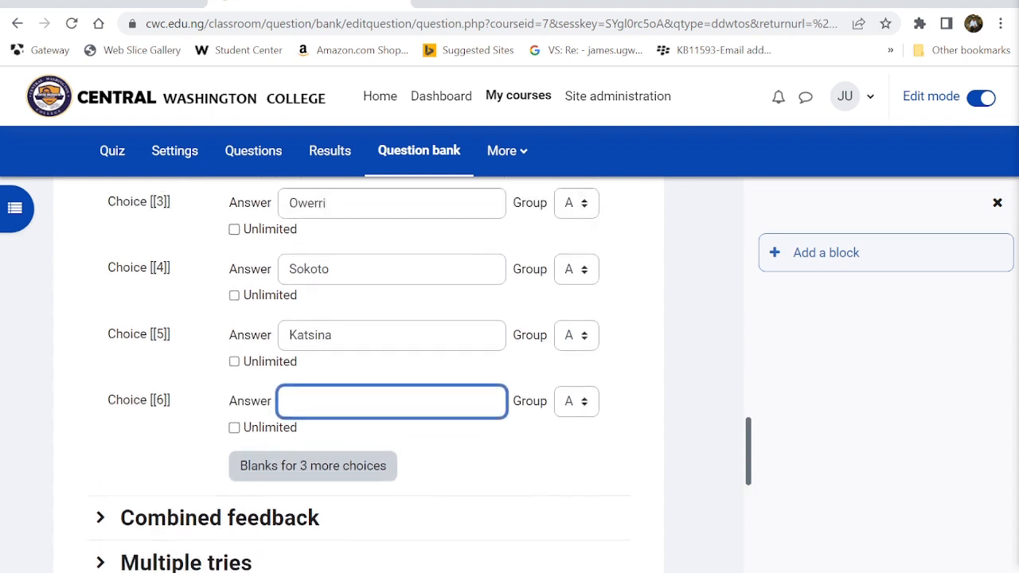
type("Ikeja")
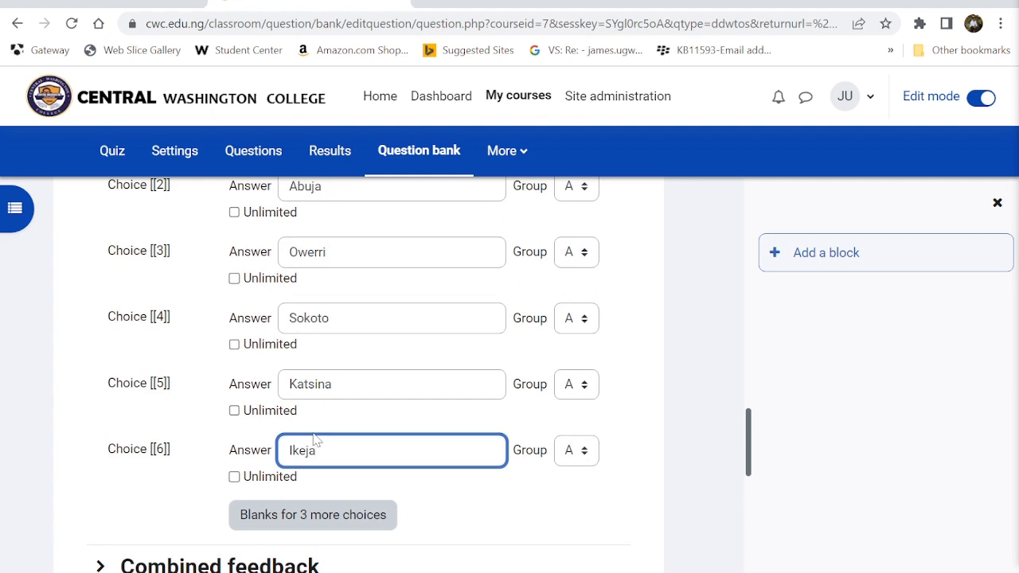
scroll(562, 396, "up", 2)
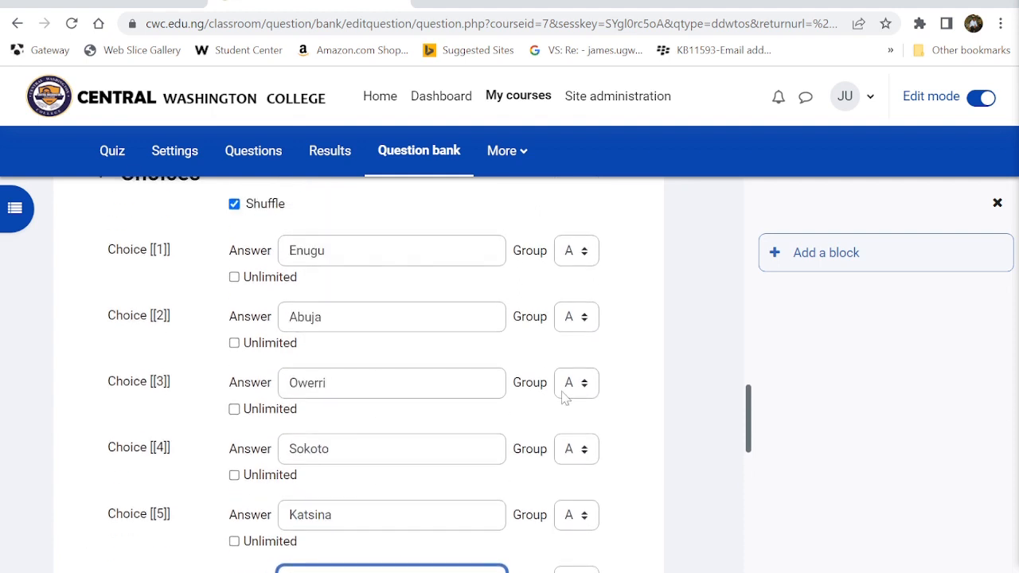
scroll(563, 398, "up", 1)
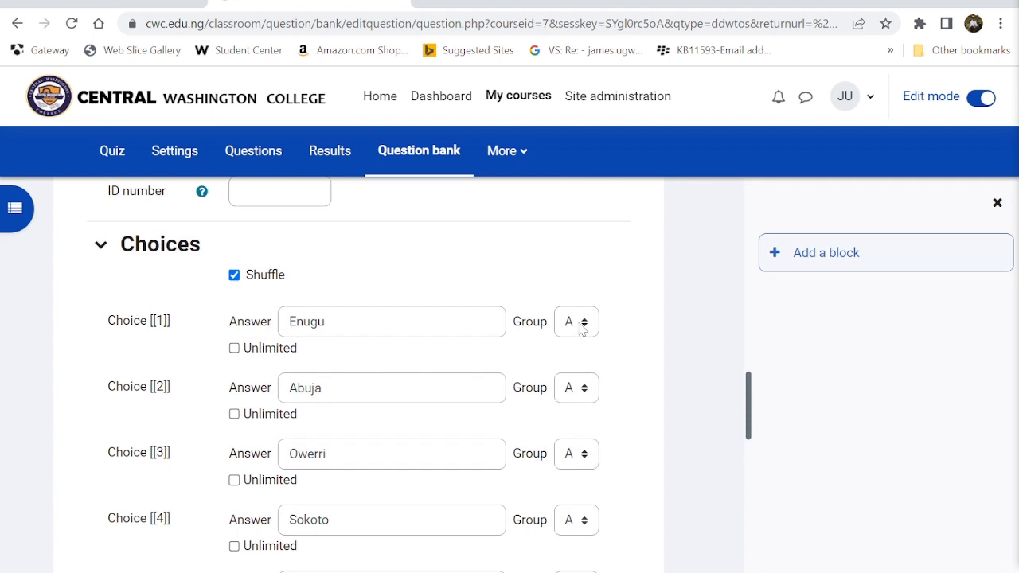
- Keep Enugu in group A, and put Abuja in group B and Owerri in group C
left_click(581, 326)
left_click(618, 358)
left_click(587, 387)
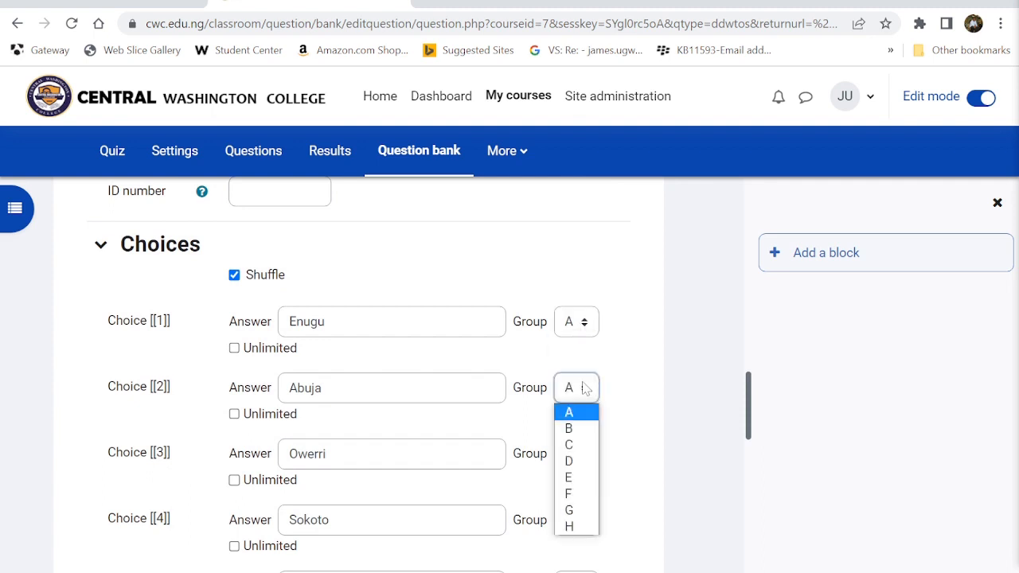
left_click(568, 428)
left_click(580, 454)
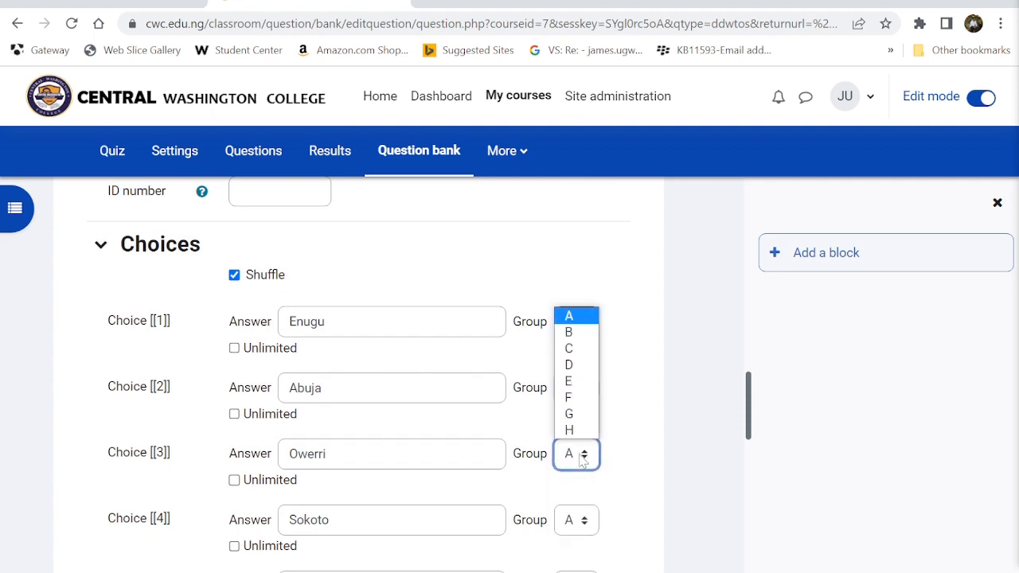
left_click(577, 349)
- Assign Sokoto to group D, Katsina to group E and Ikeja to group F
scroll(579, 350, "down", 3)
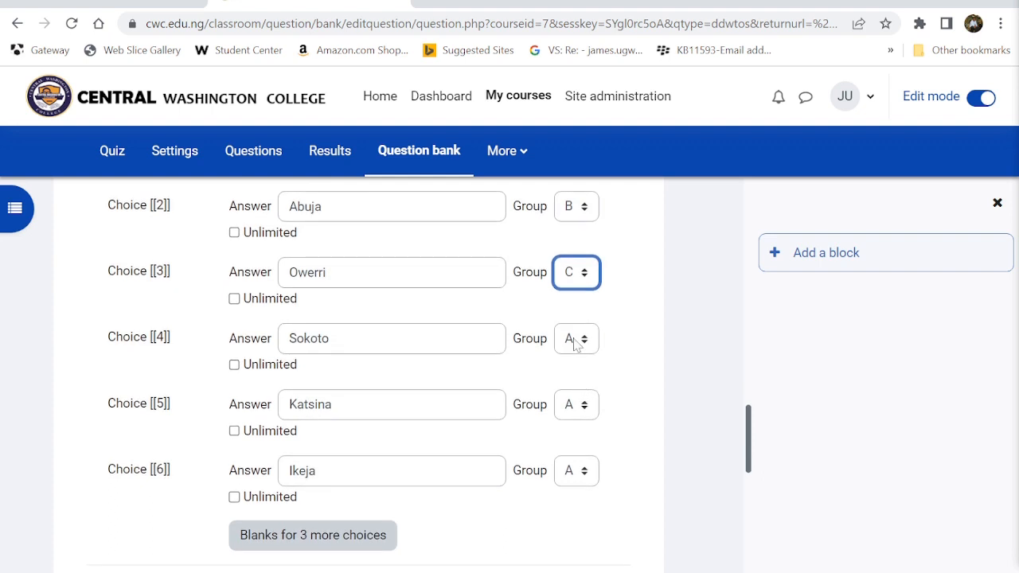
left_click(575, 348)
left_click(574, 412)
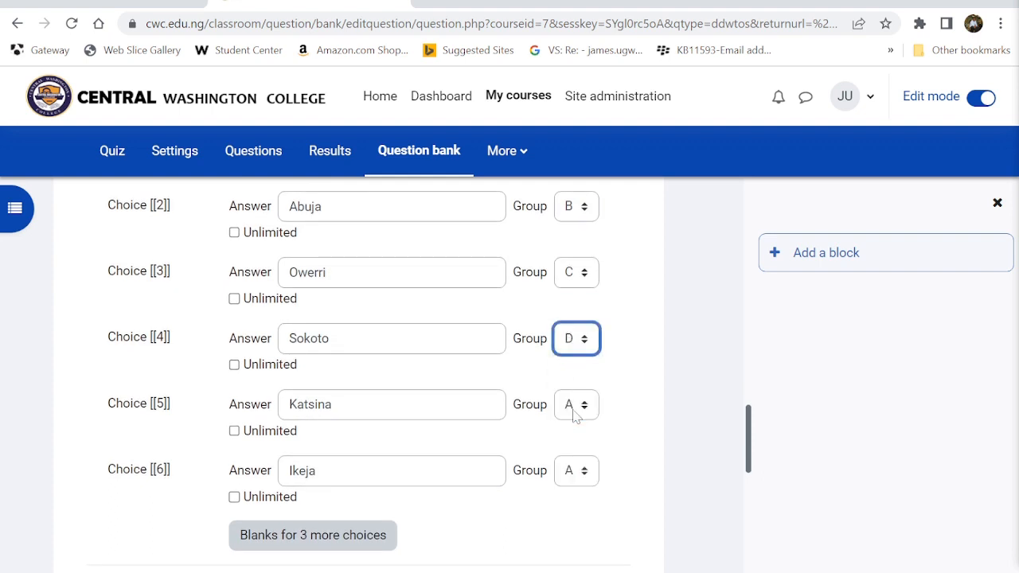
left_click(574, 407)
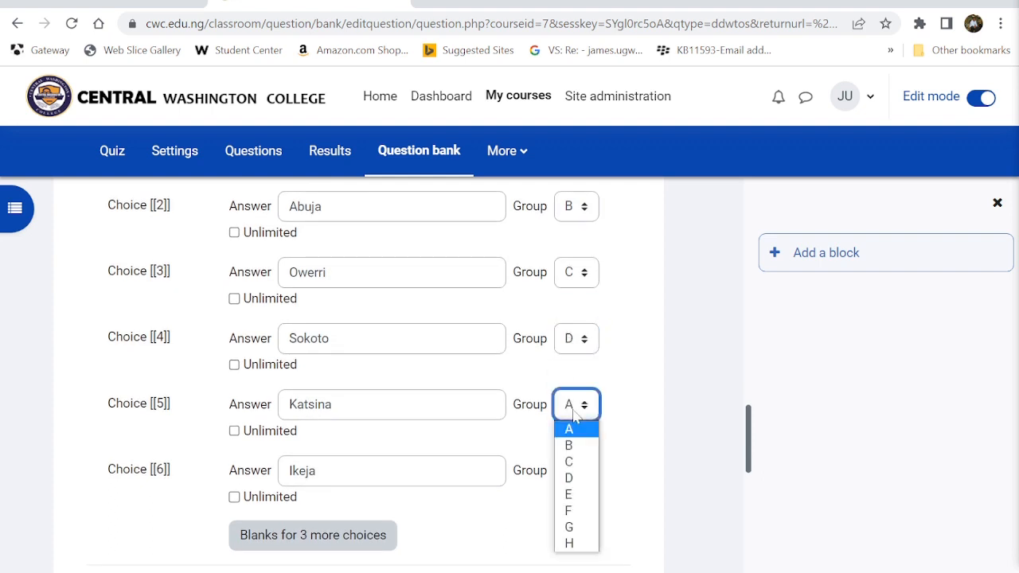
left_click(574, 495)
scroll(613, 393, "up", 2)
scroll(618, 391, "down", 1)
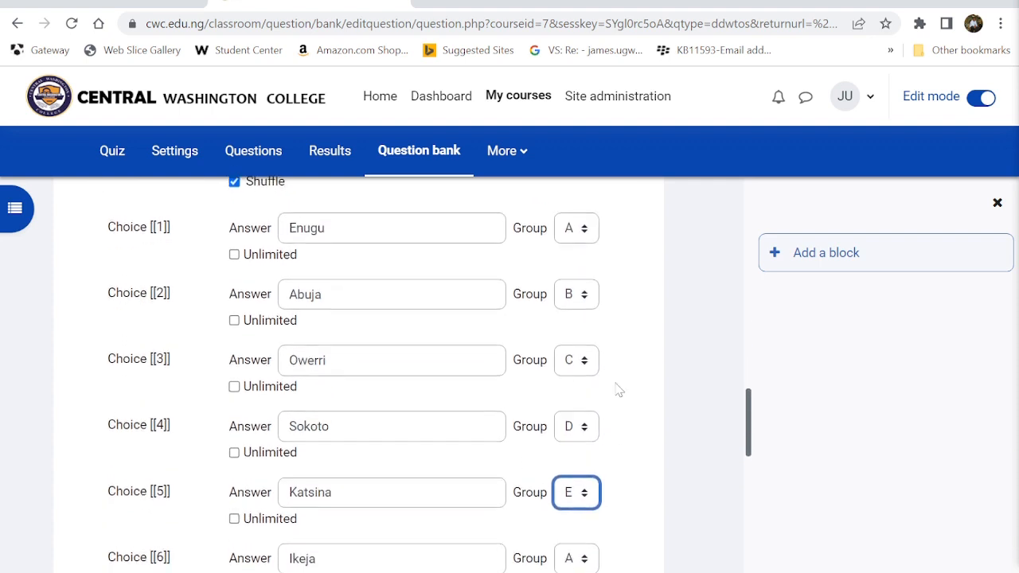
scroll(618, 390, "down", 3)
left_click(577, 404)
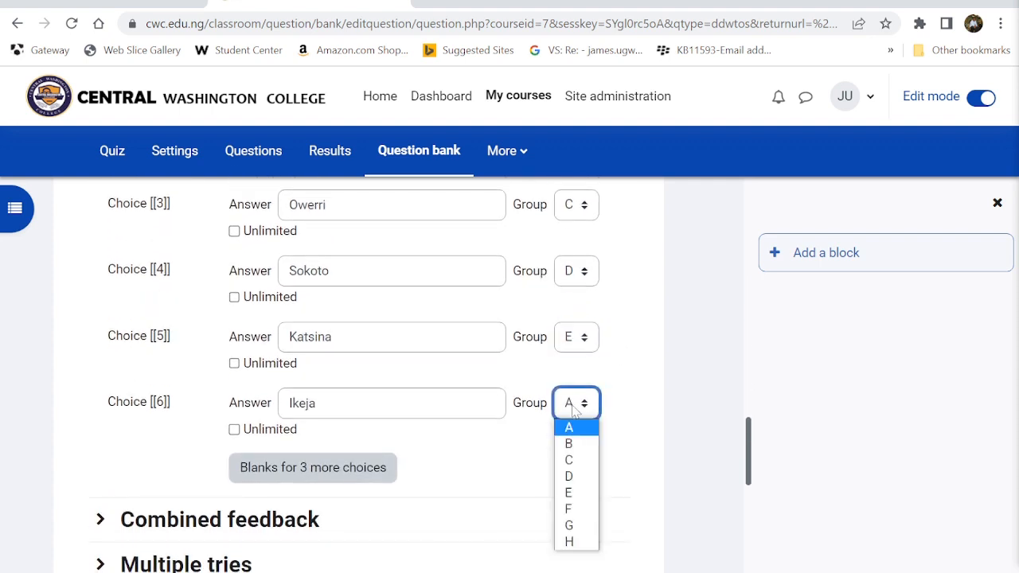
left_click(572, 508)
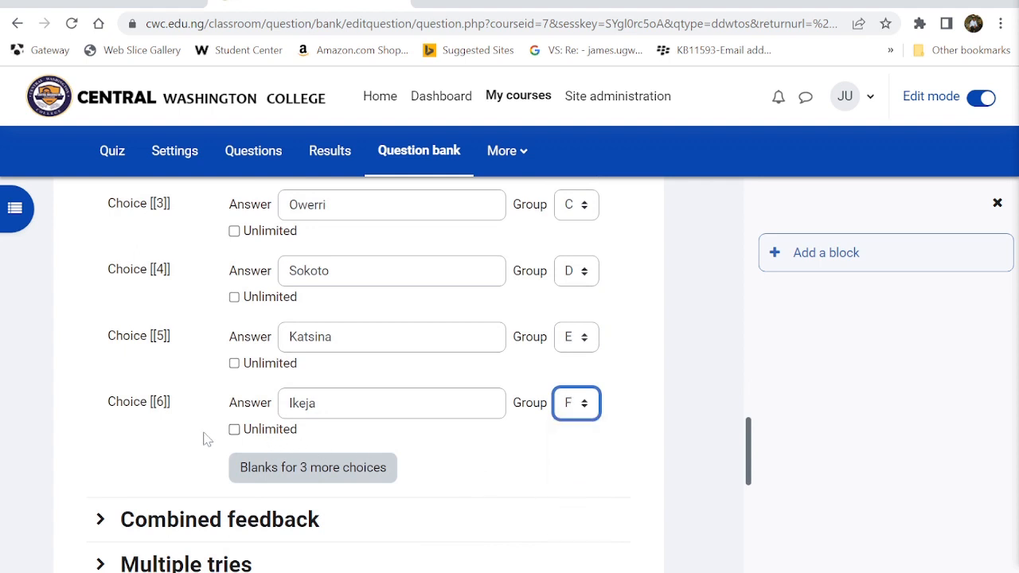
scroll(203, 438, "down", 4)
- Enter the question's ID number, fixing a typo so it begins 'GeneralQuizQu'
scroll(203, 439, "up", 5)
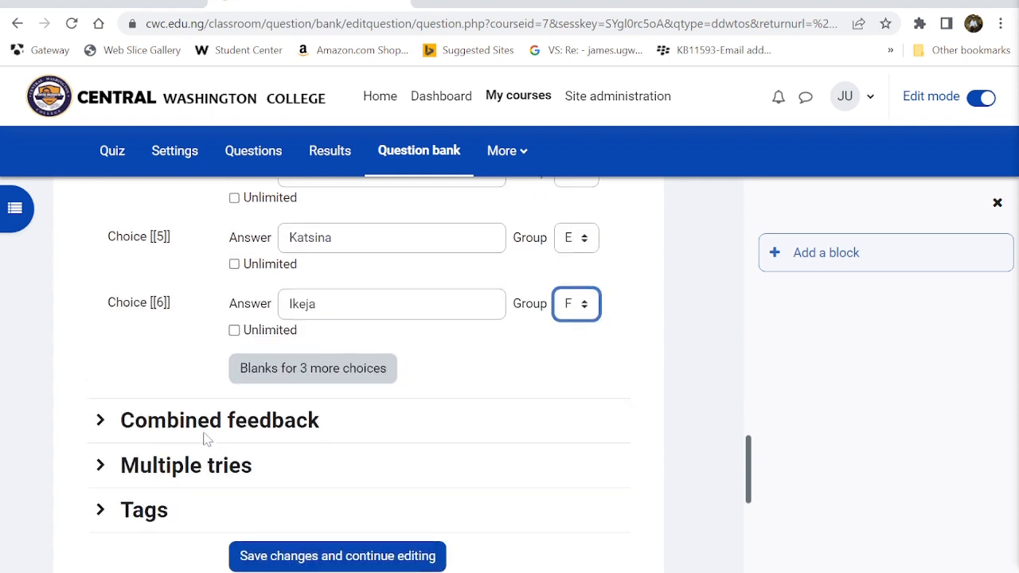
scroll(203, 439, "up", 1)
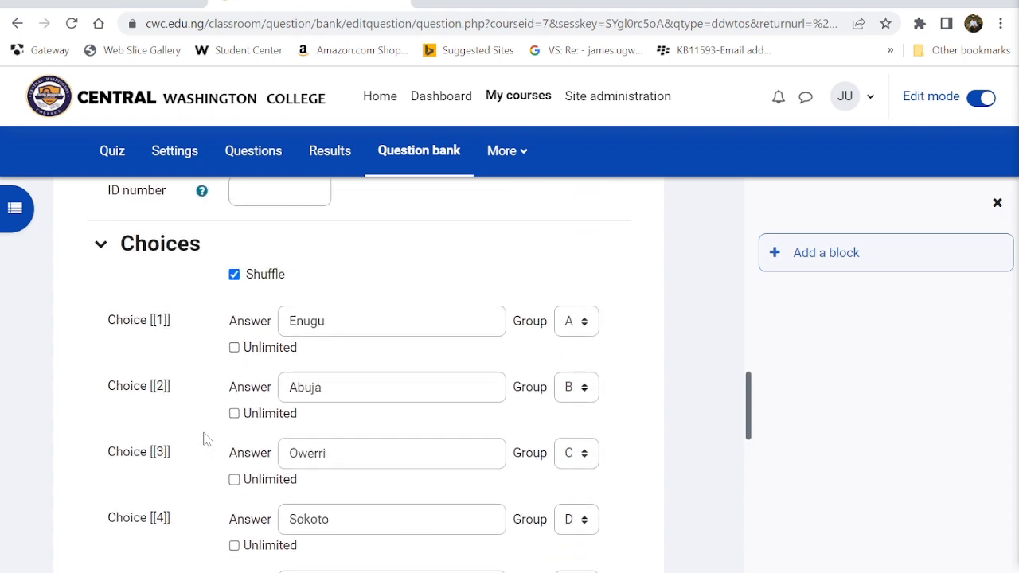
scroll(203, 439, "up", 1)
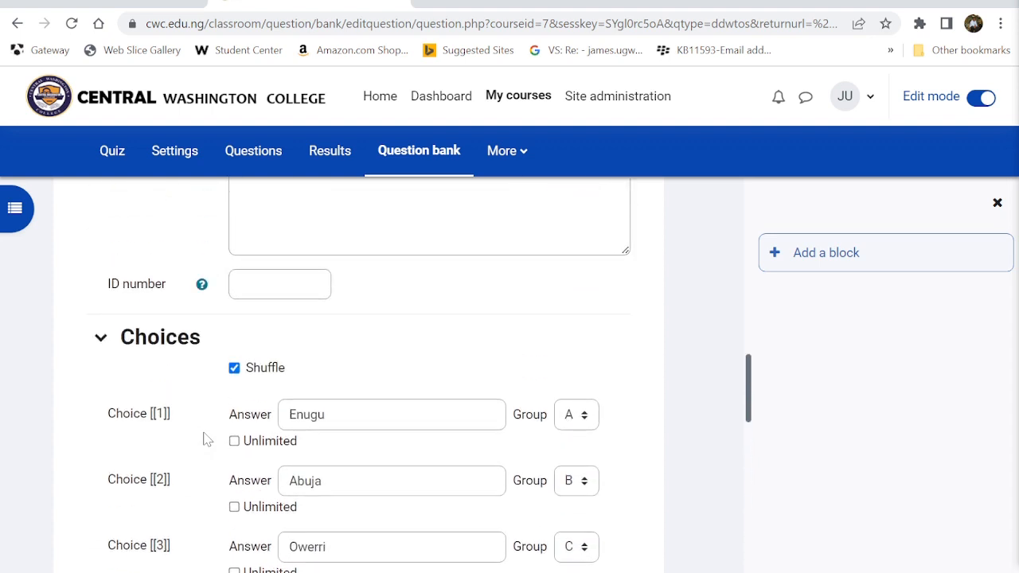
scroll(203, 439, "up", 3)
scroll(203, 438, "up", 1)
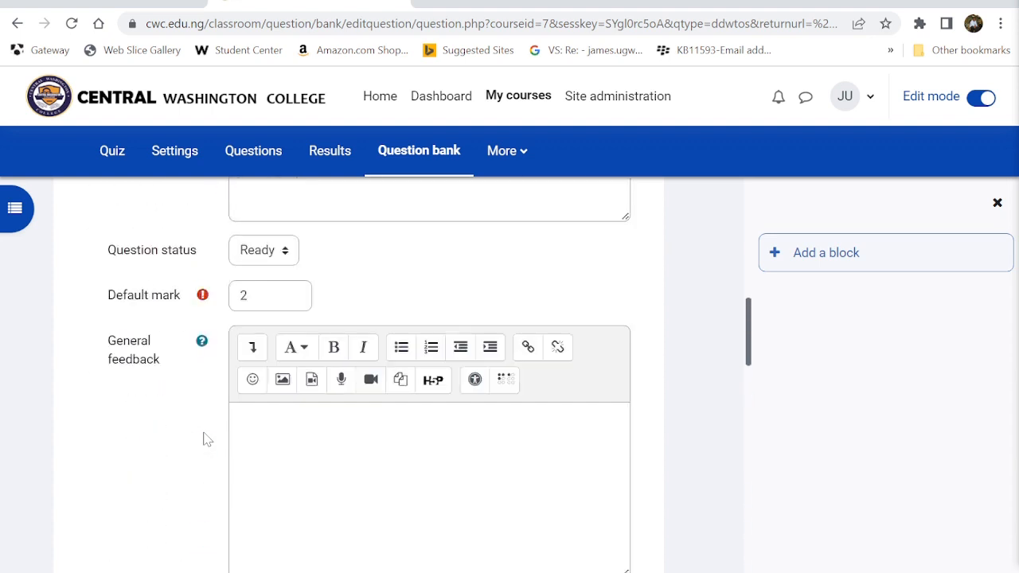
scroll(203, 438, "up", 1)
scroll(203, 438, "up", 2)
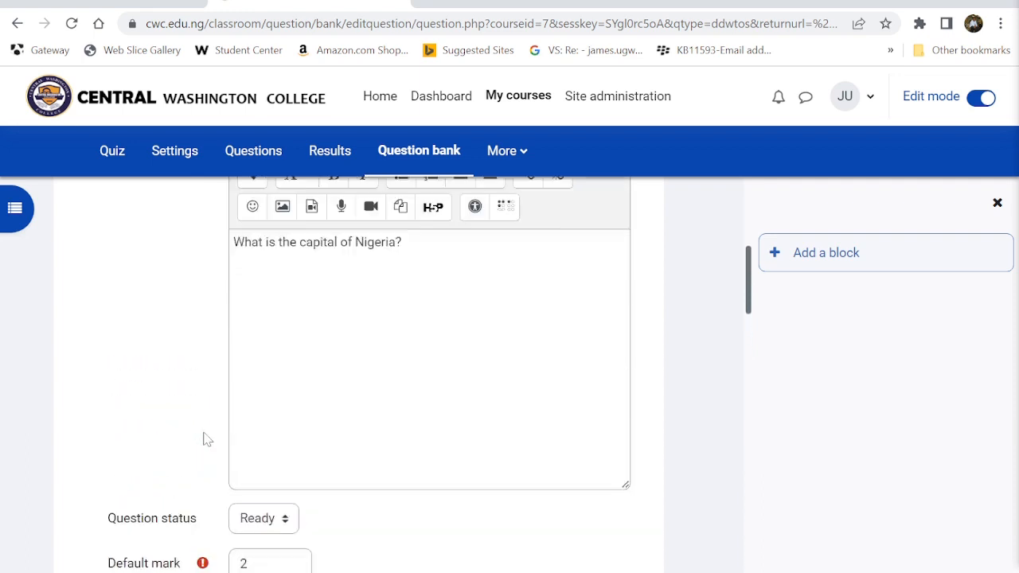
scroll(203, 439, "up", 3)
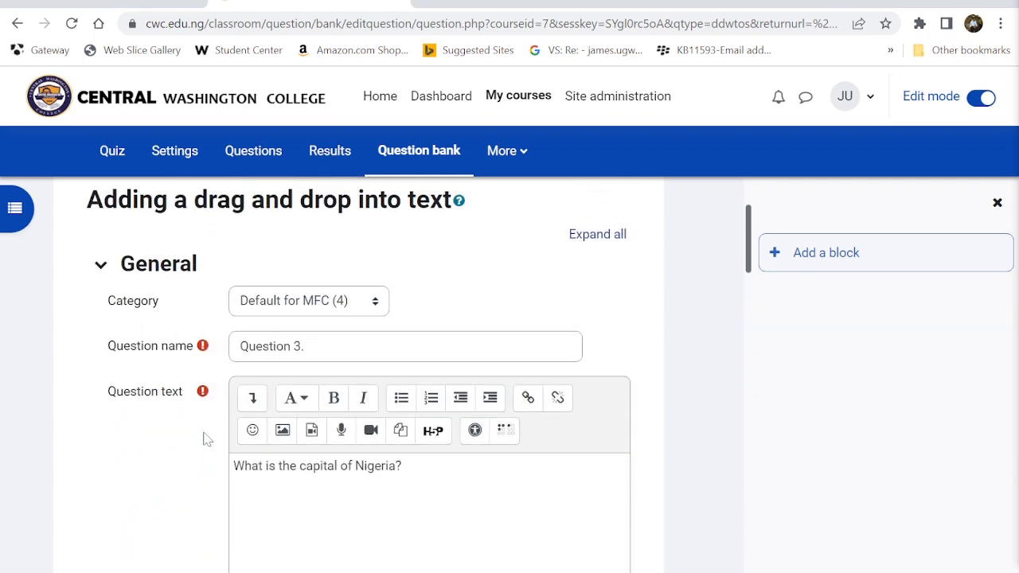
scroll(203, 439, "down", 5)
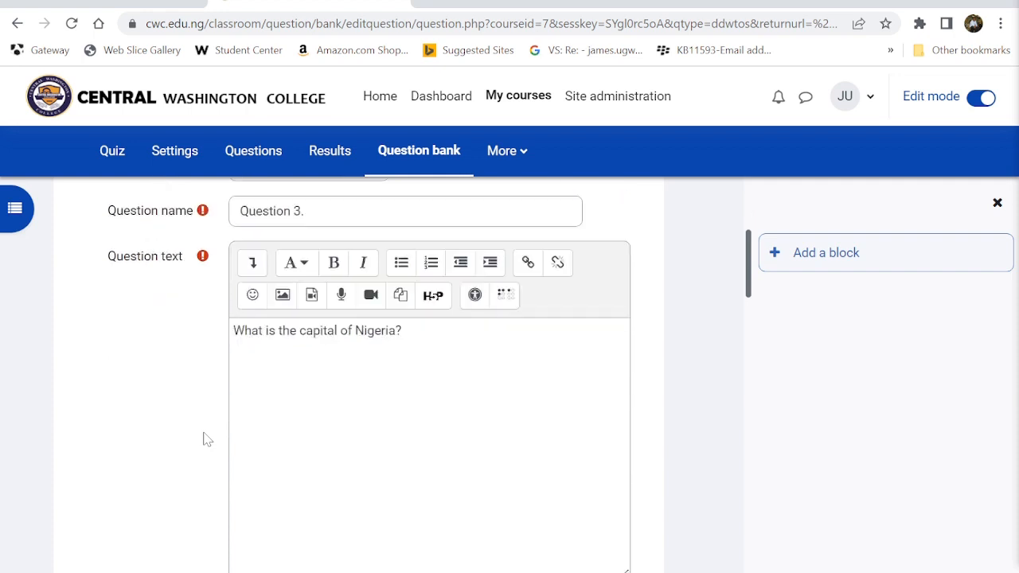
scroll(205, 441, "down", 2)
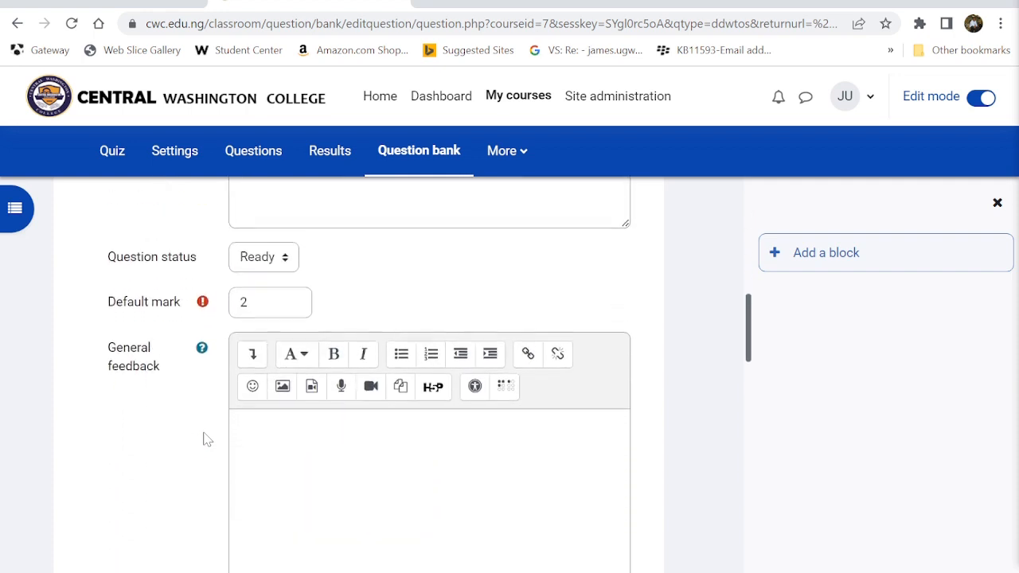
scroll(204, 441, "down", 2)
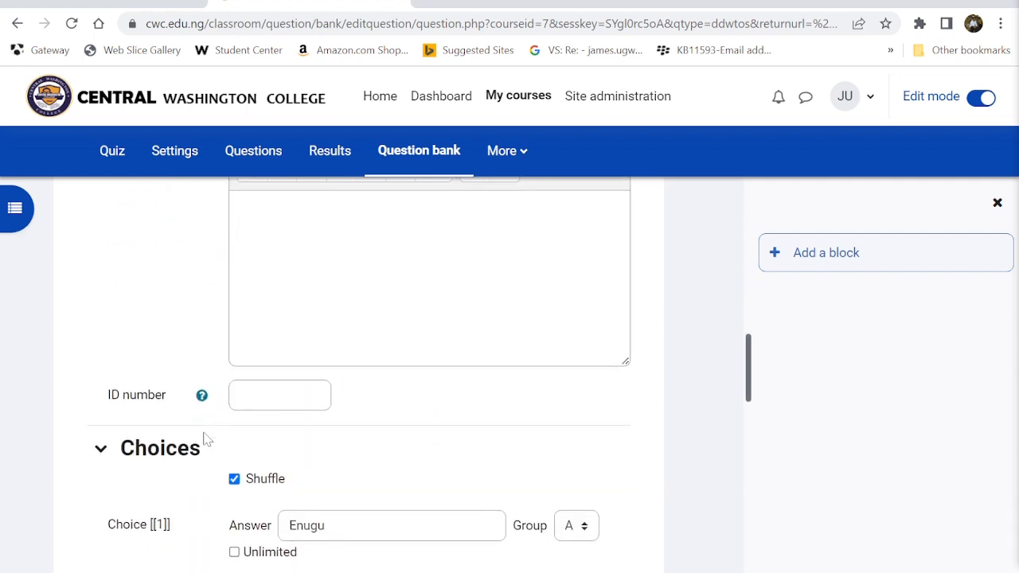
scroll(204, 440, "down", 1)
left_click(291, 326)
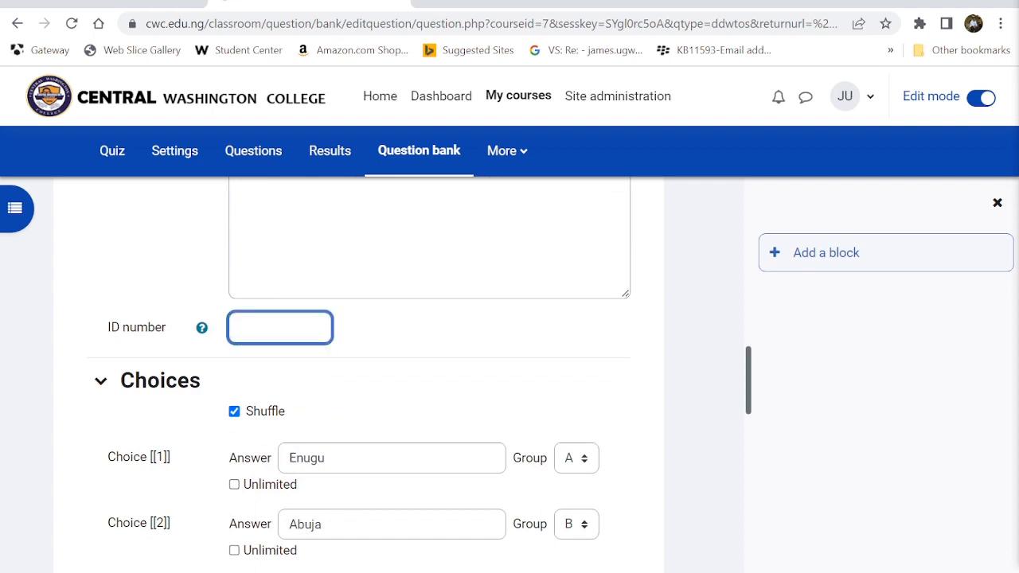
type("Questio")
type("GenearalQuest")
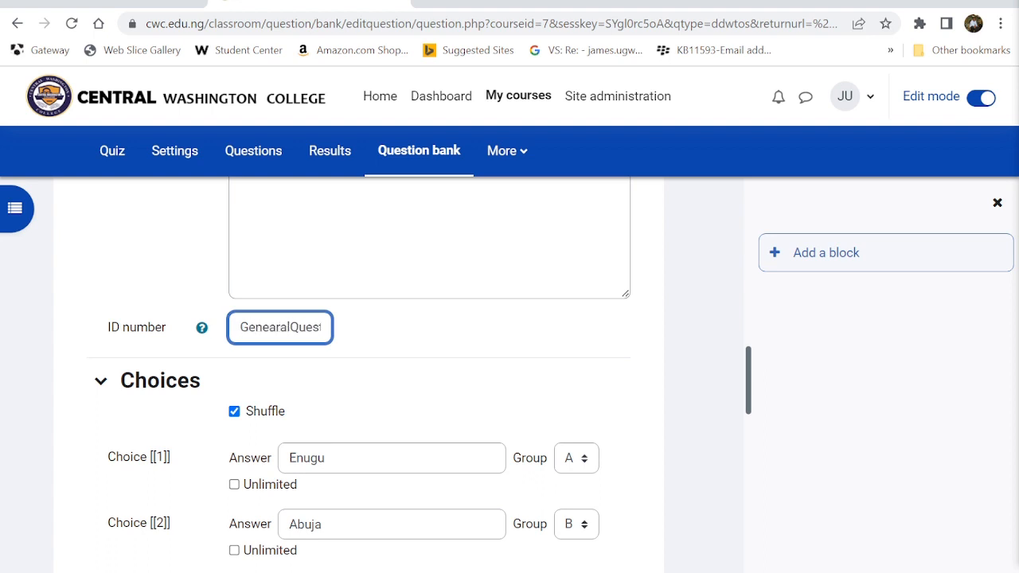
key("BackSpace")
key("BackSpace")
key("BackSpace")
key("BackSpace")
type("ralQuiz")
- Toggle Unlimited on and off for Enugu so all six city choices stay limited
scroll(423, 374, "down", 3)
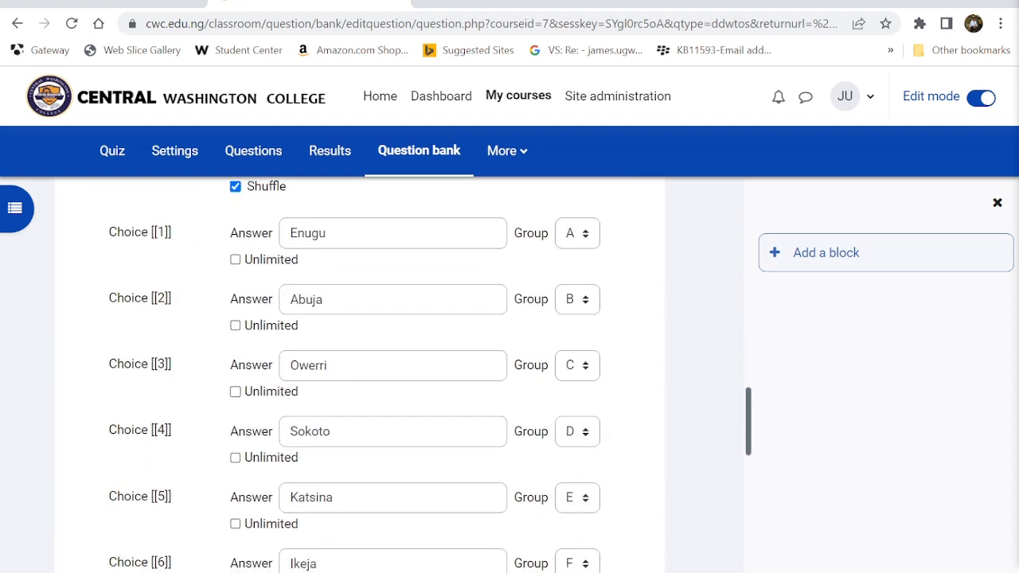
left_click(235, 261)
left_click(235, 260)
scroll(385, 442, "down", 1)
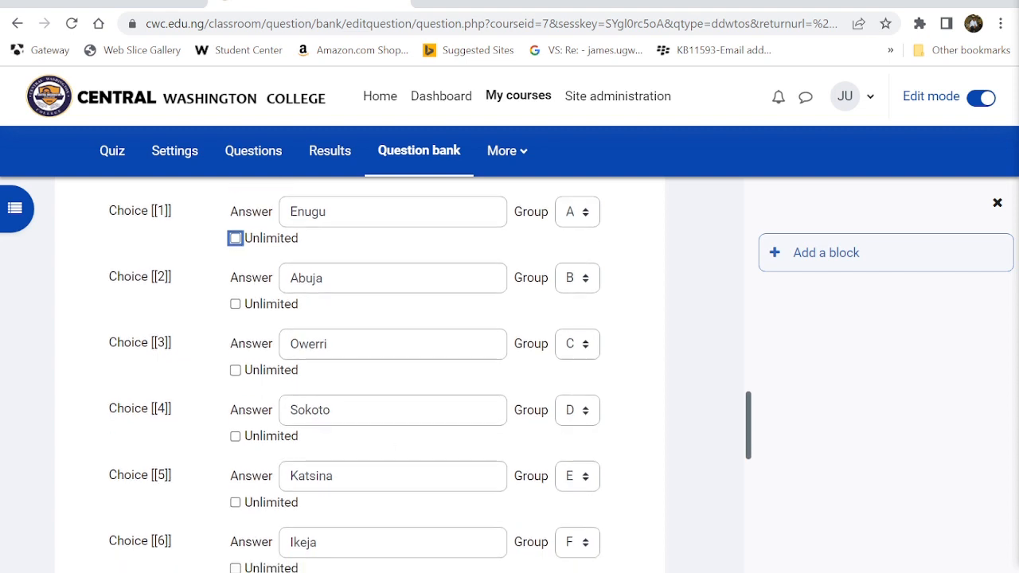
scroll(385, 442, "up", 1)
scroll(200, 511, "down", 2)
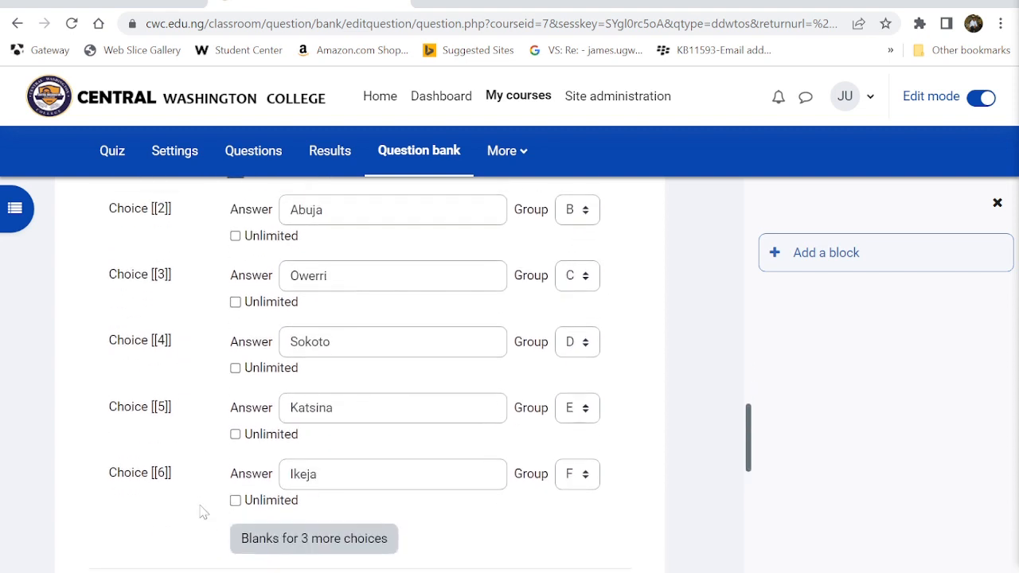
scroll(189, 496, "down", 3)
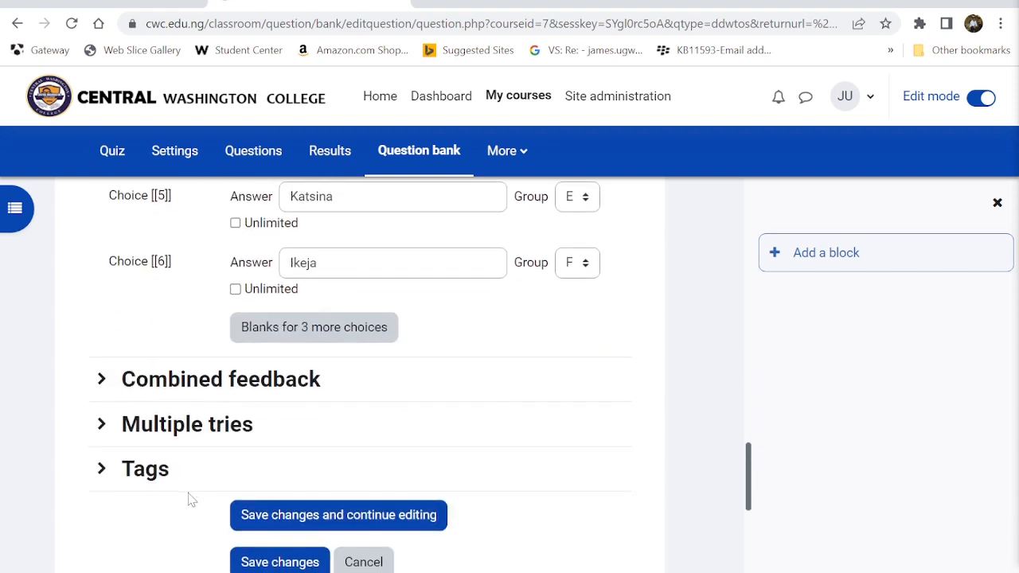
- Under Multiple tries, set the penalty for each incorrect try to 0%
left_click(101, 424)
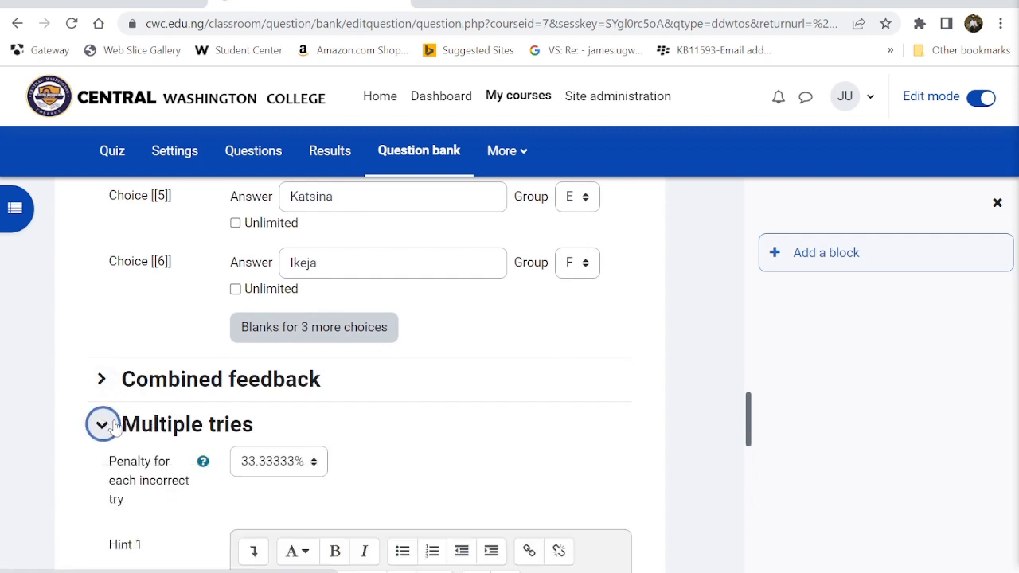
scroll(115, 430, "down", 2)
left_click(269, 343)
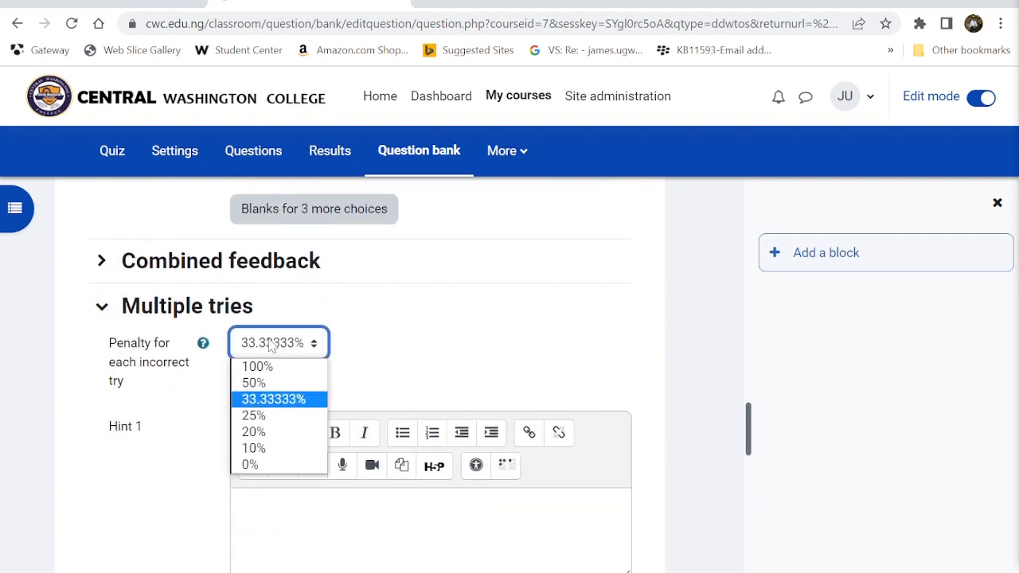
left_click(253, 464)
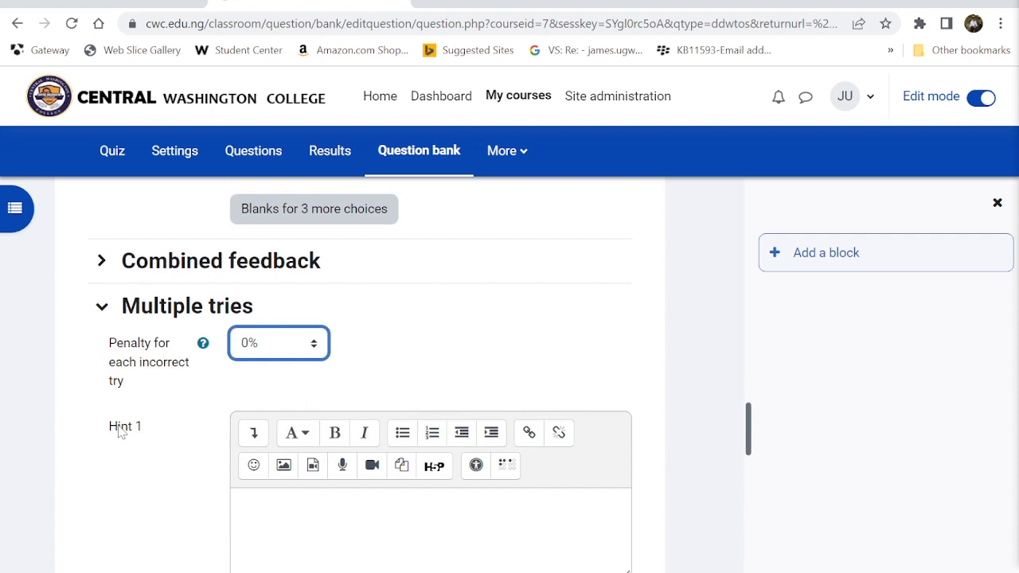
- Expand Combined feedback and Tags, then save; Moodle rejects it for lacking [[1]] placeholders
left_click(105, 262)
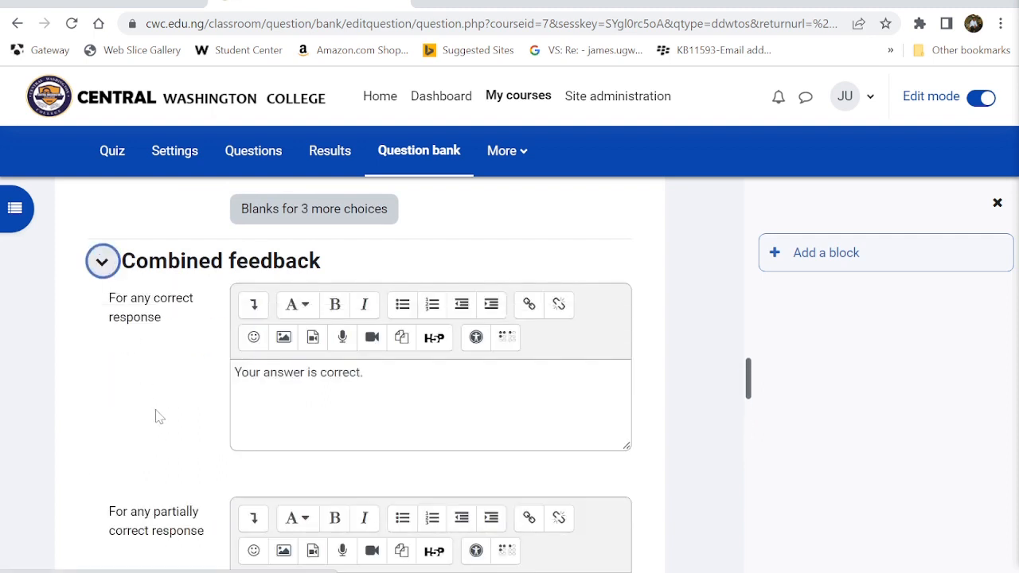
scroll(157, 417, "down", 2)
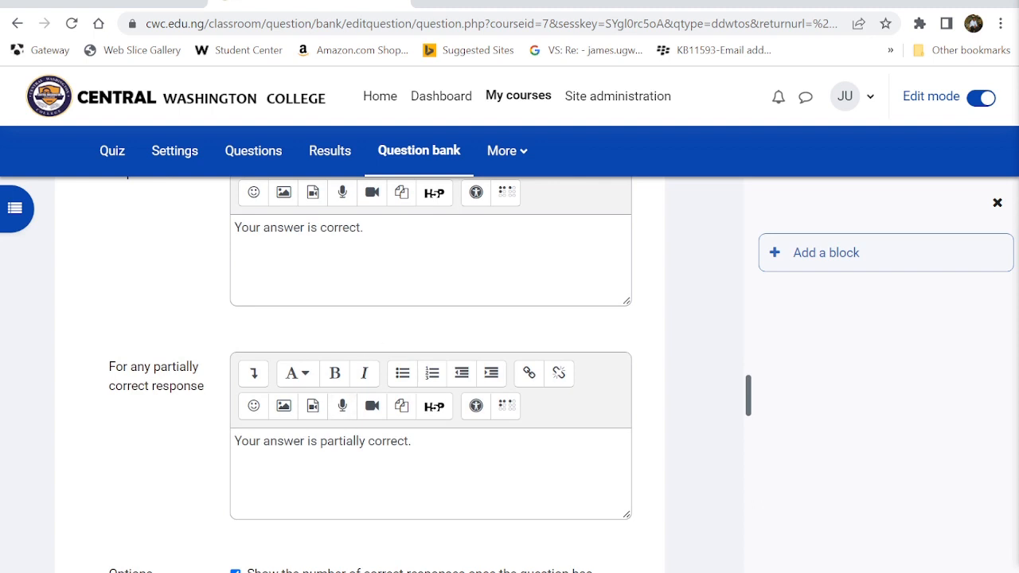
scroll(429, 374, "down", 2)
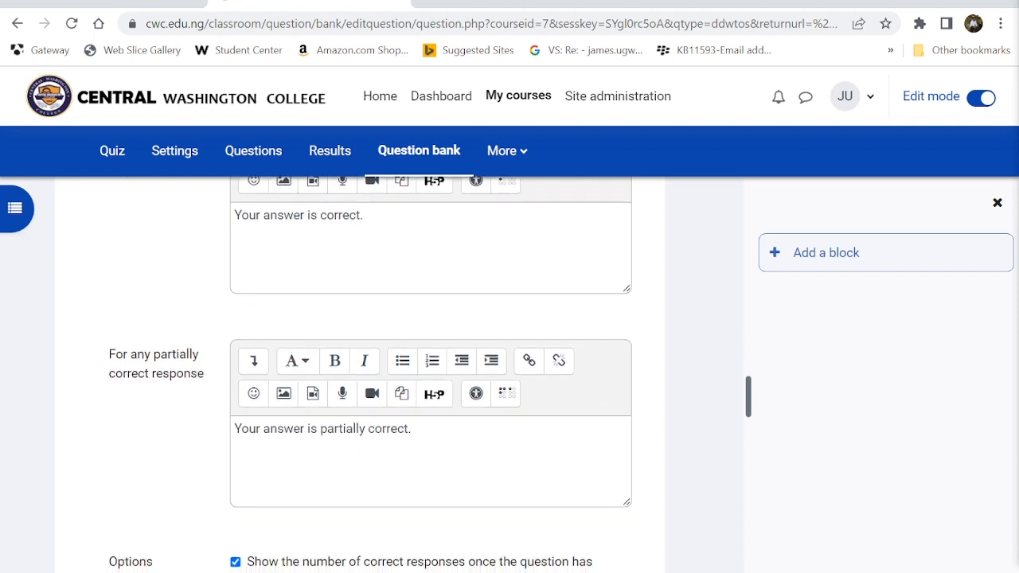
scroll(295, 450, "down", 5)
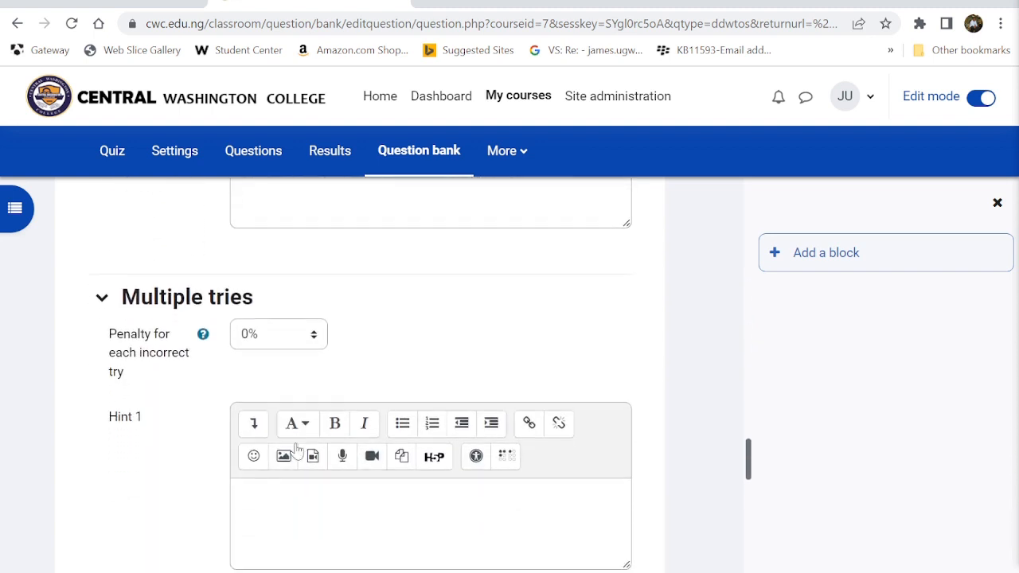
scroll(163, 482, "down", 7)
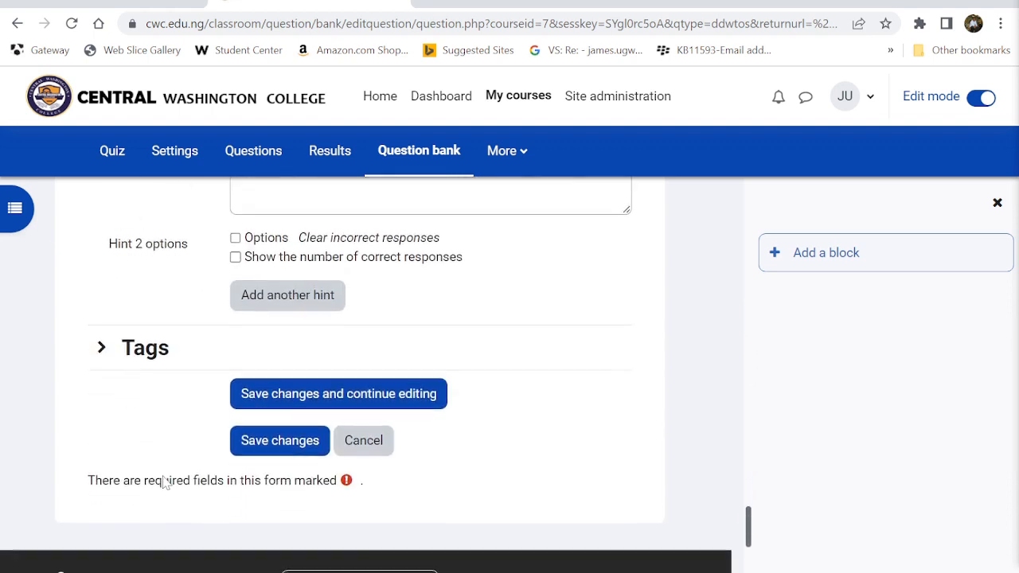
left_click(123, 355)
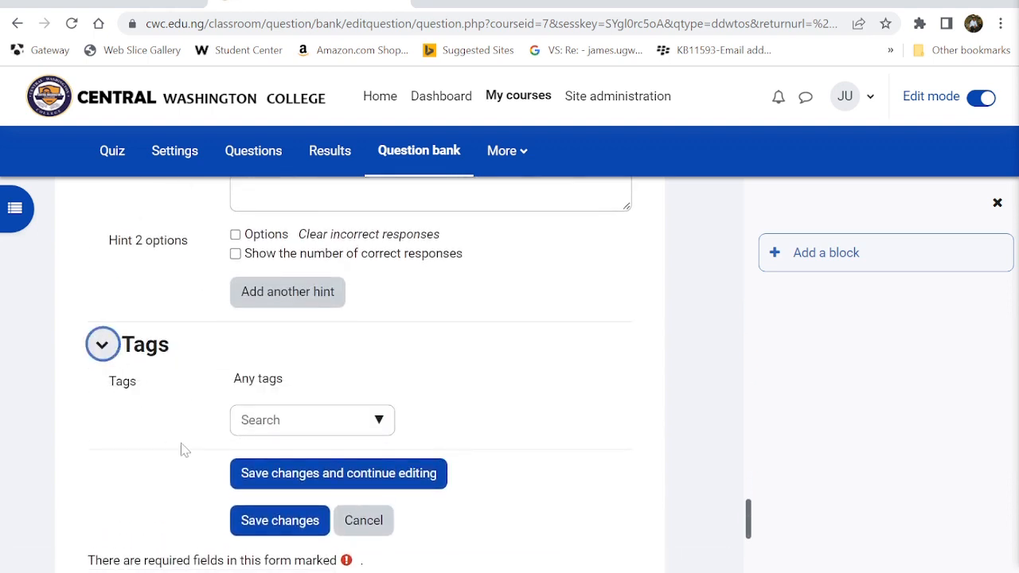
scroll(91, 487, "up", 10)
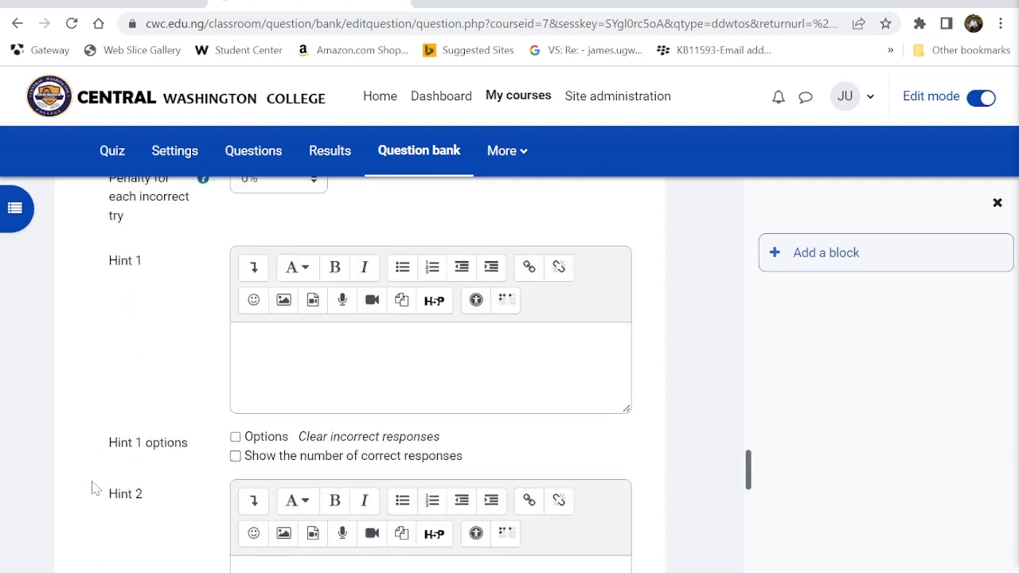
scroll(92, 486, "down", 10)
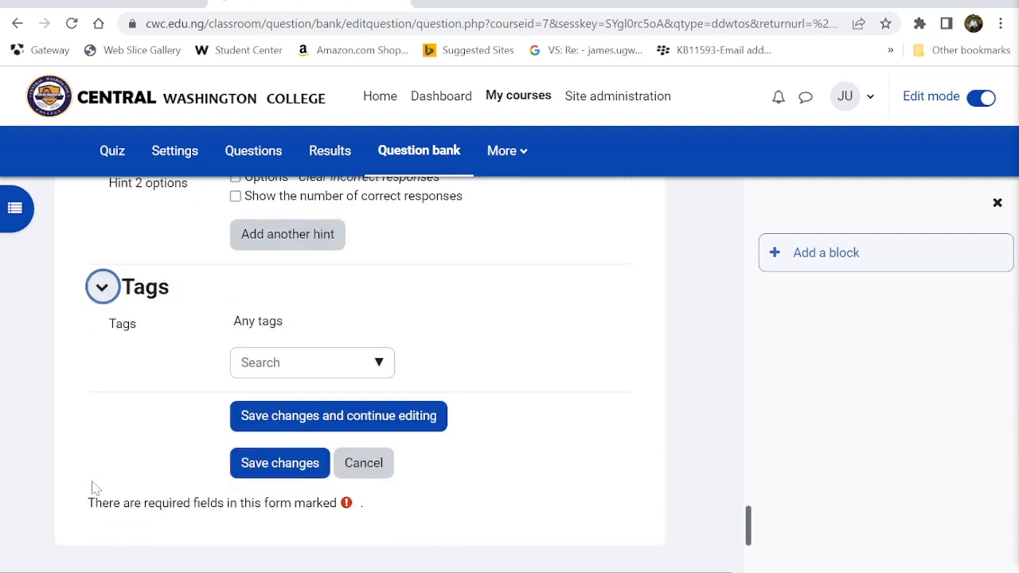
left_click(256, 470)
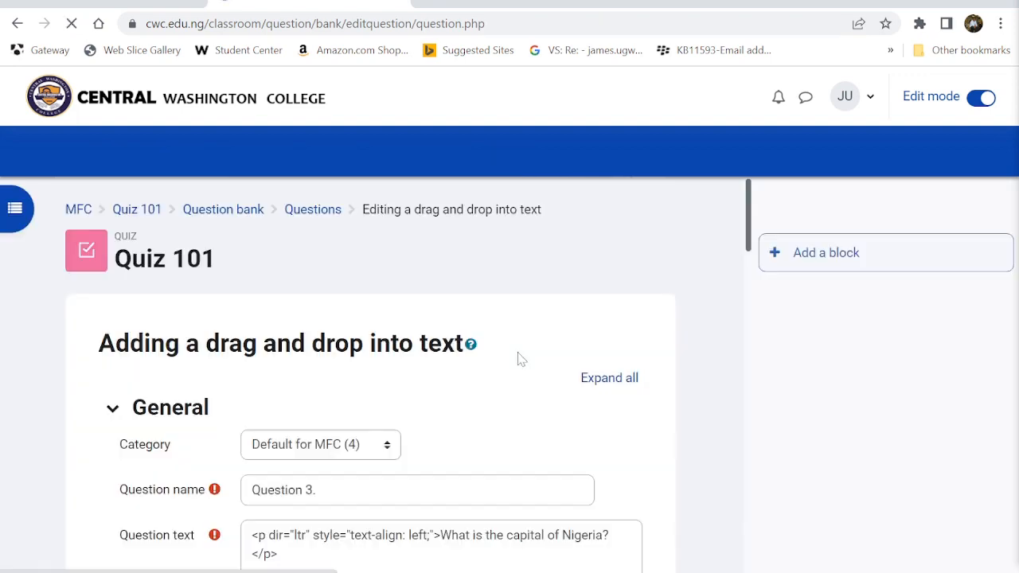
scroll(519, 358, "down", 3)
scroll(519, 358, "down", 5)
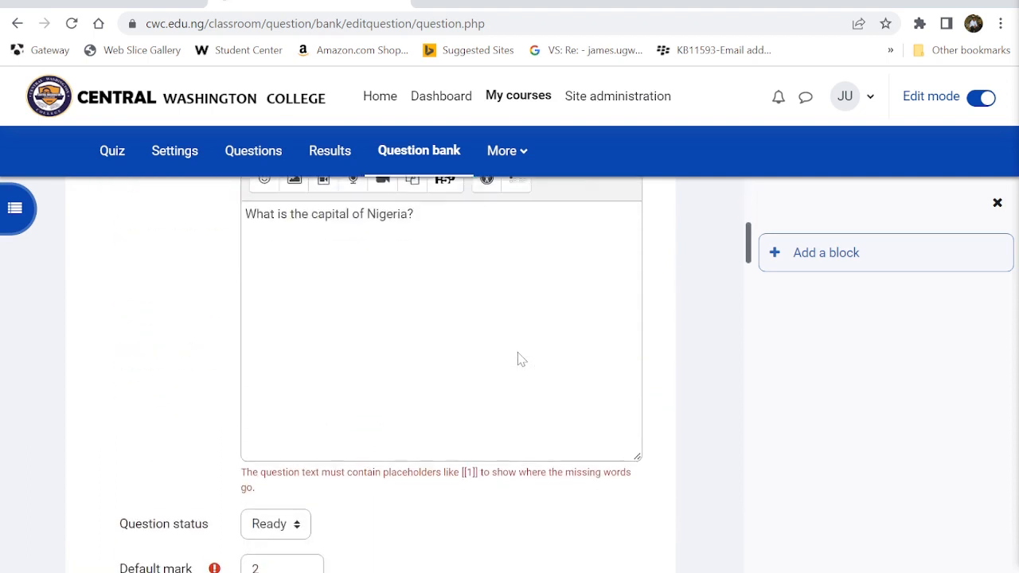
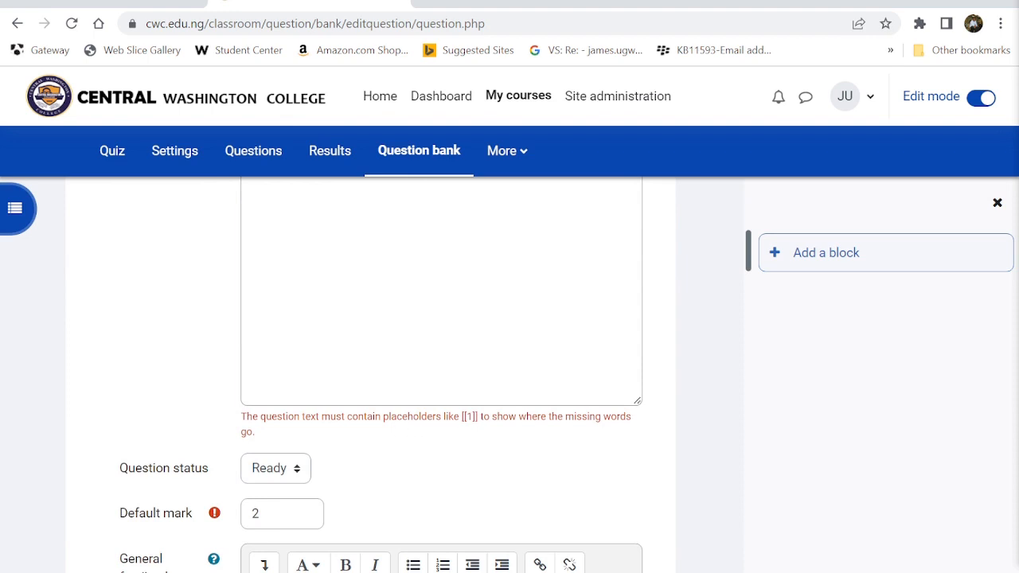
- Rewrite the opening of Question 3's text to read 'The capital of Nigeria is'
scroll(514, 453, "up", 2)
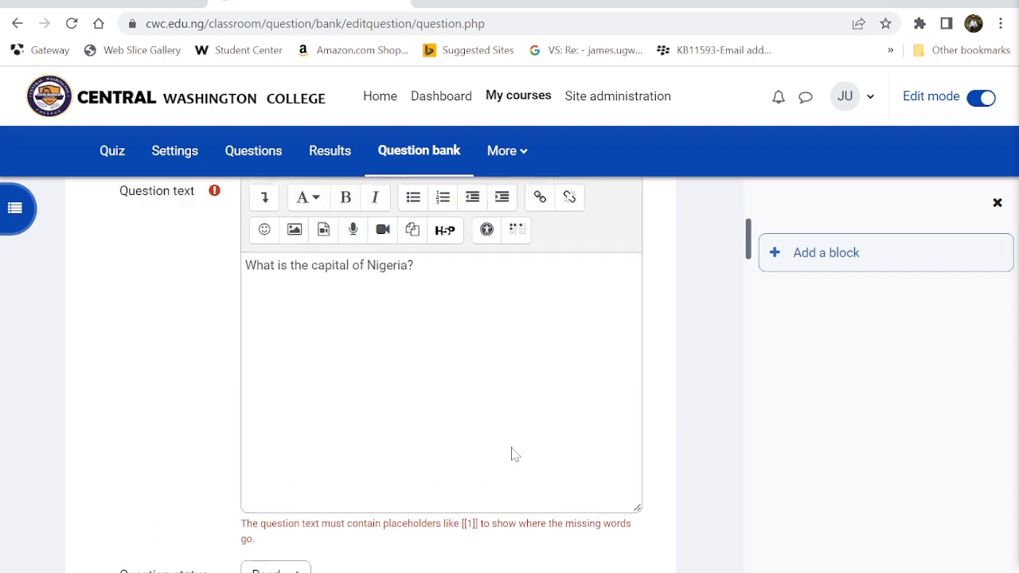
left_click(407, 277)
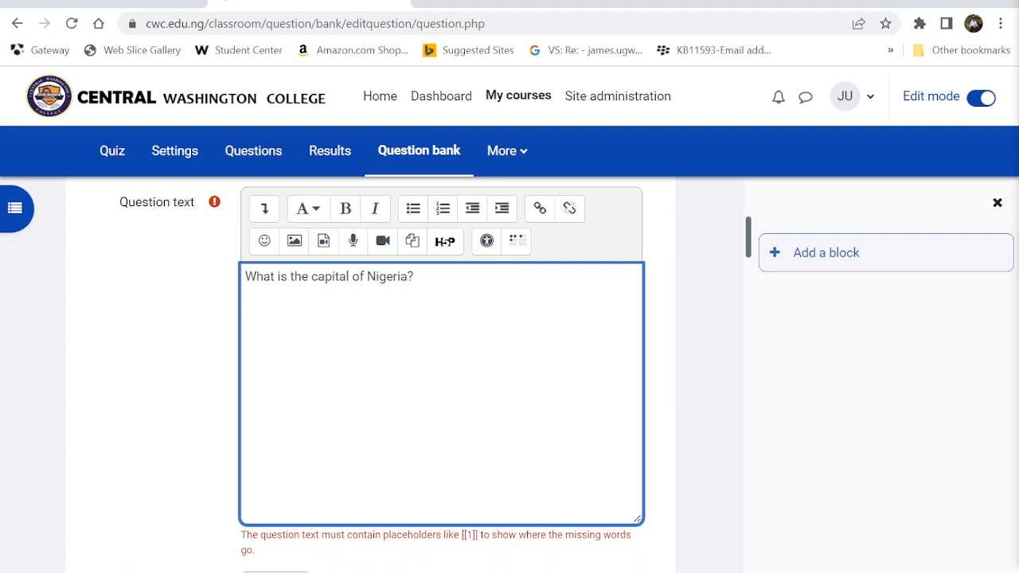
key("BackSpace")
key("BackSpace")
key("BackSpace")
key("BackSpace")
key("BackSpace")
key("BackSpace")
key("BackSpace")
key("BackSpace")
key("BackSpace")
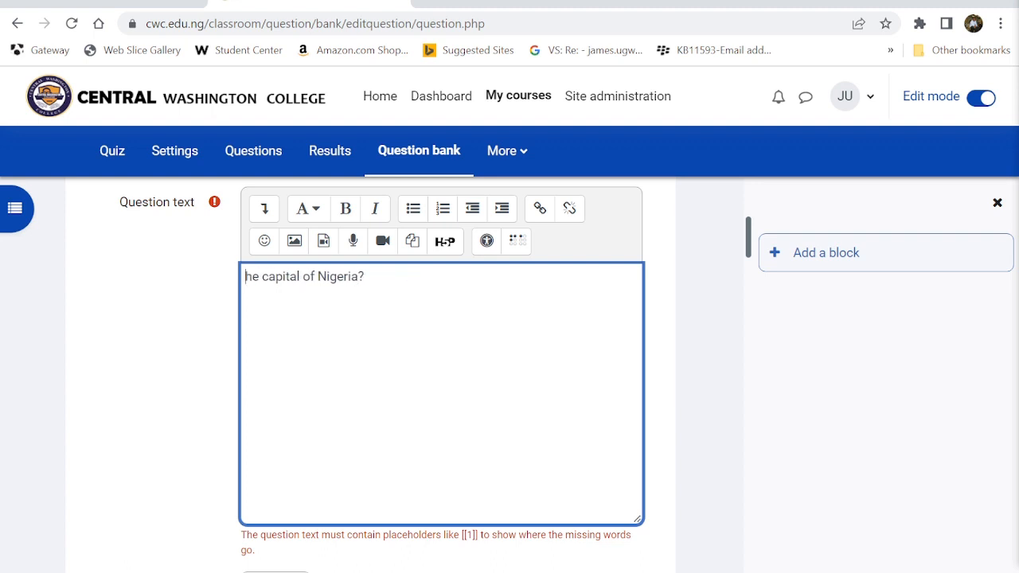
type("The")
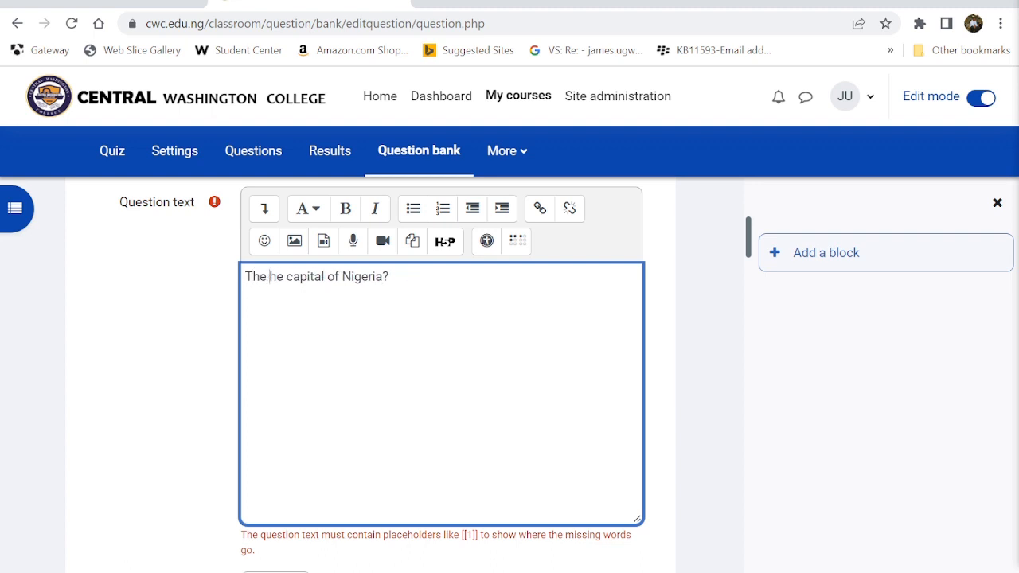
key("Delete")
key("Delete")
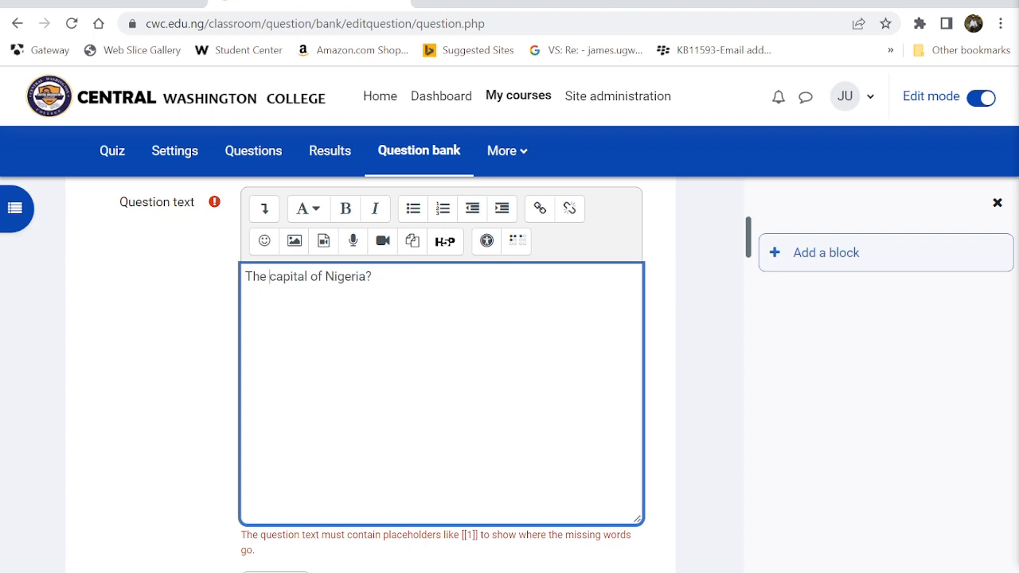
type("is [")
- Copy the [[2]] label from Choices and insert it as the blank after 'is'
scroll(422, 384, "down", 10)
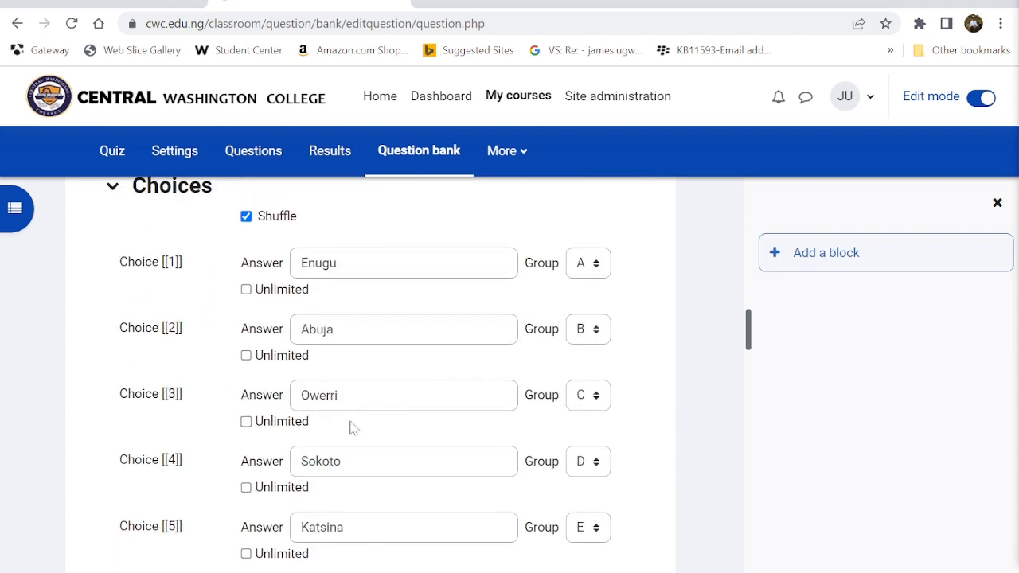
left_click_drag(183, 332, 165, 334)
scroll(165, 338, "up", 10)
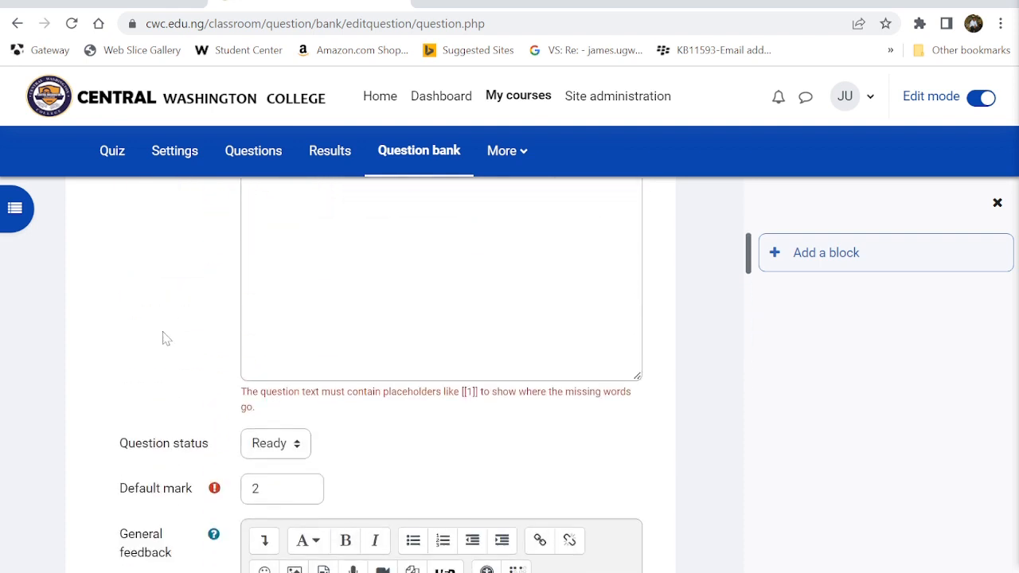
scroll(165, 338, "up", 2)
left_click(388, 380)
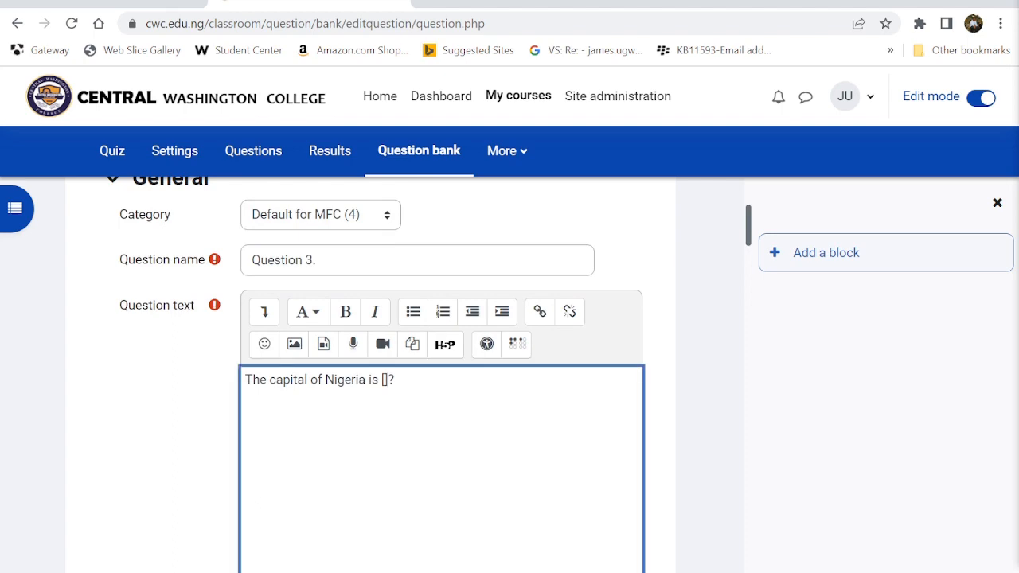
type("[[2]]")
scroll(390, 390, "down", 20)
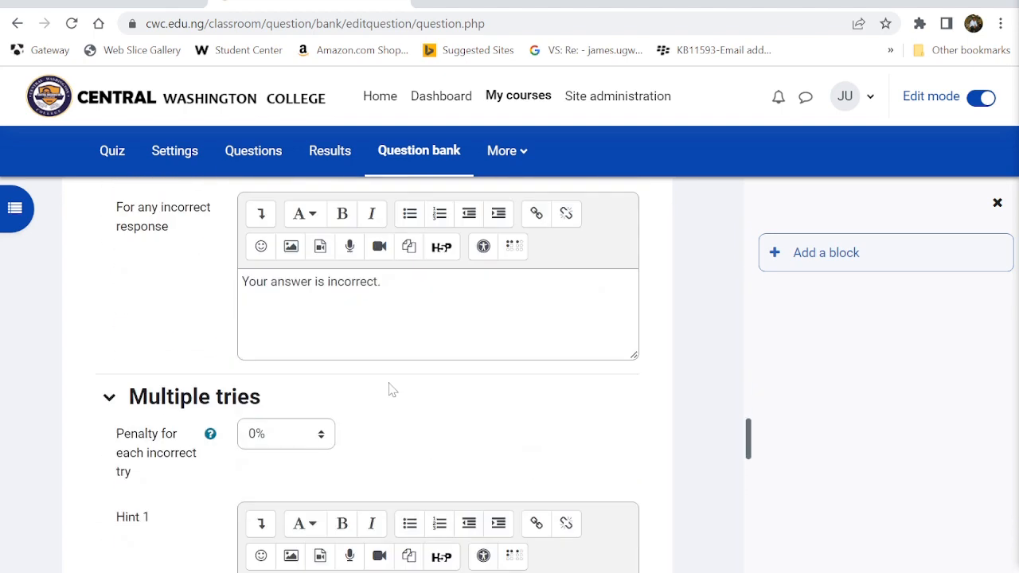
scroll(390, 389, "down", 7)
scroll(406, 486, "down", 5)
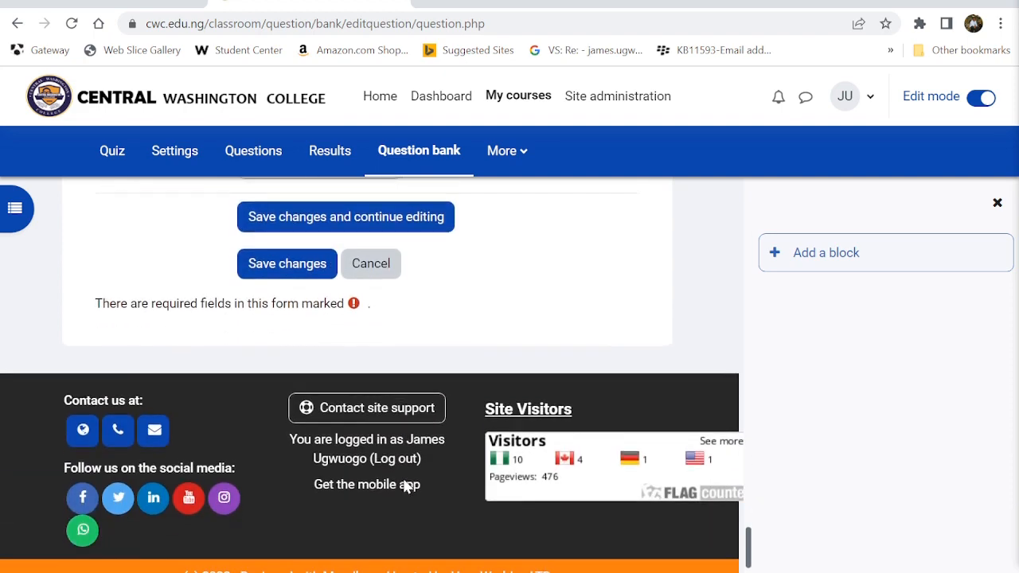
- Save the edited Question 3
left_click(285, 244)
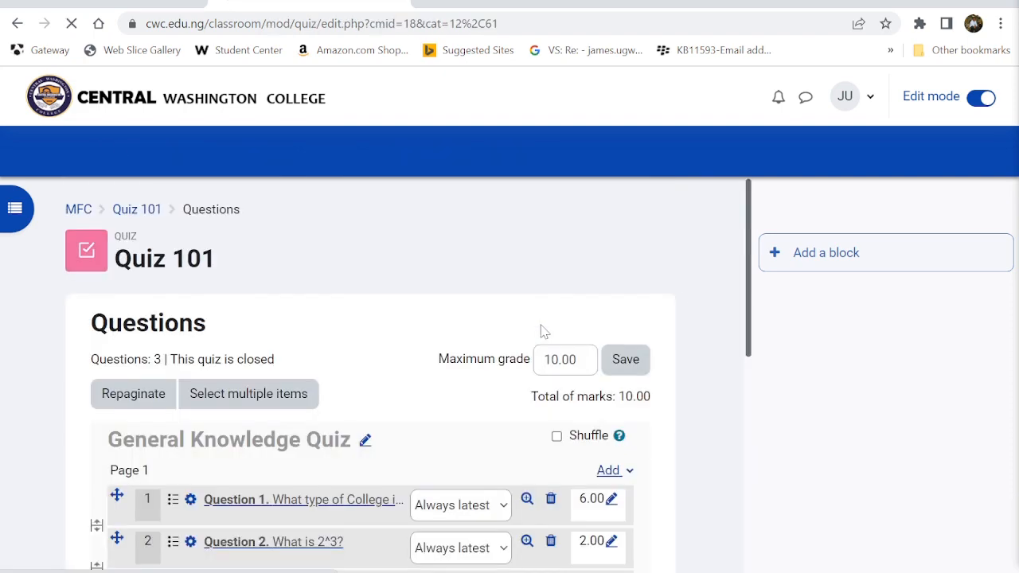
scroll(541, 333, "down", 2)
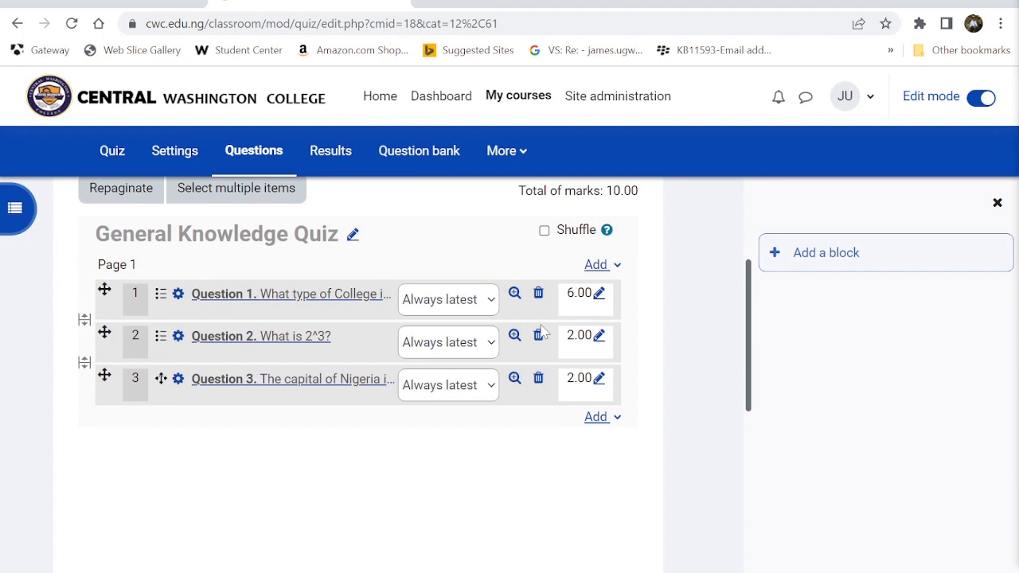
scroll(542, 332, "up", 2)
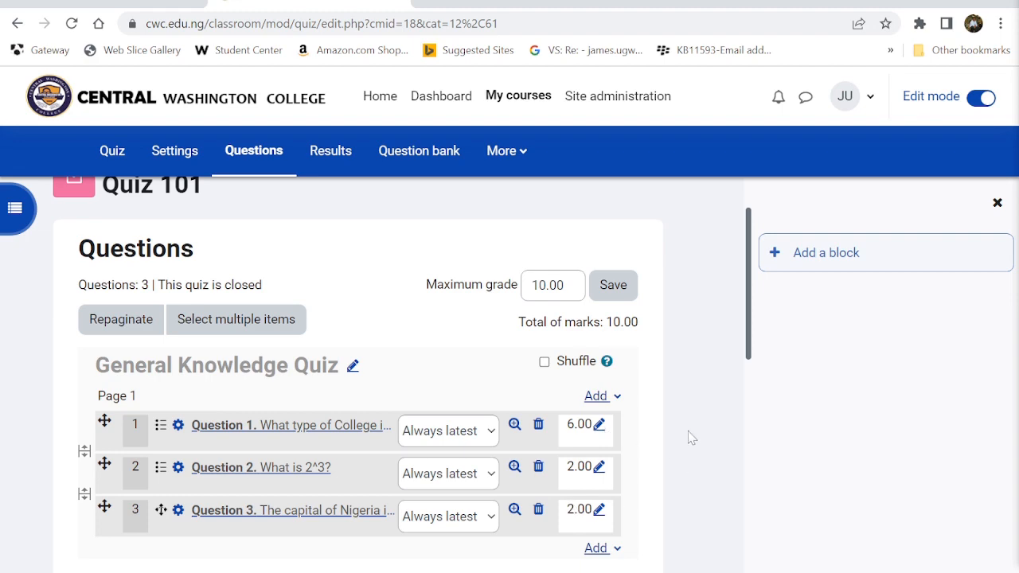
scroll(675, 384, "down", 1)
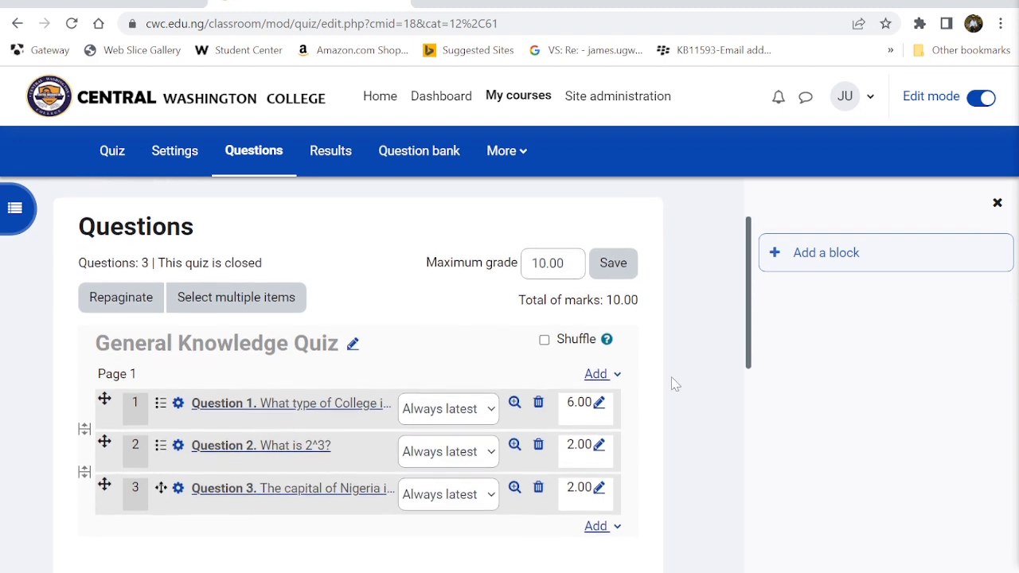
- Save Quiz 101's maximum grade of 10.00 and review the three questions totalling 10.00 marks
left_click(613, 263)
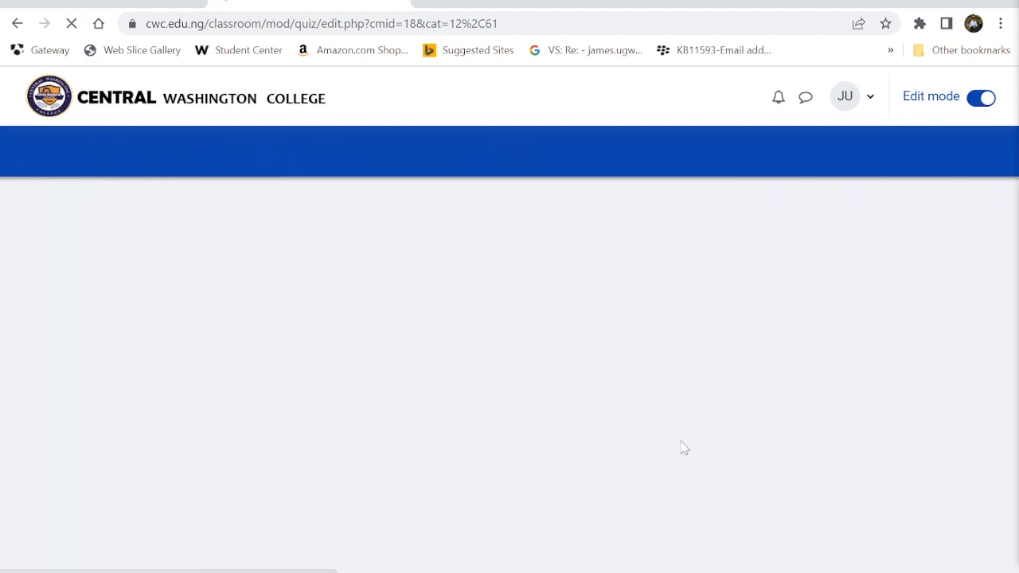
scroll(682, 446, "down", 4)
scroll(485, 459, "down", 3)
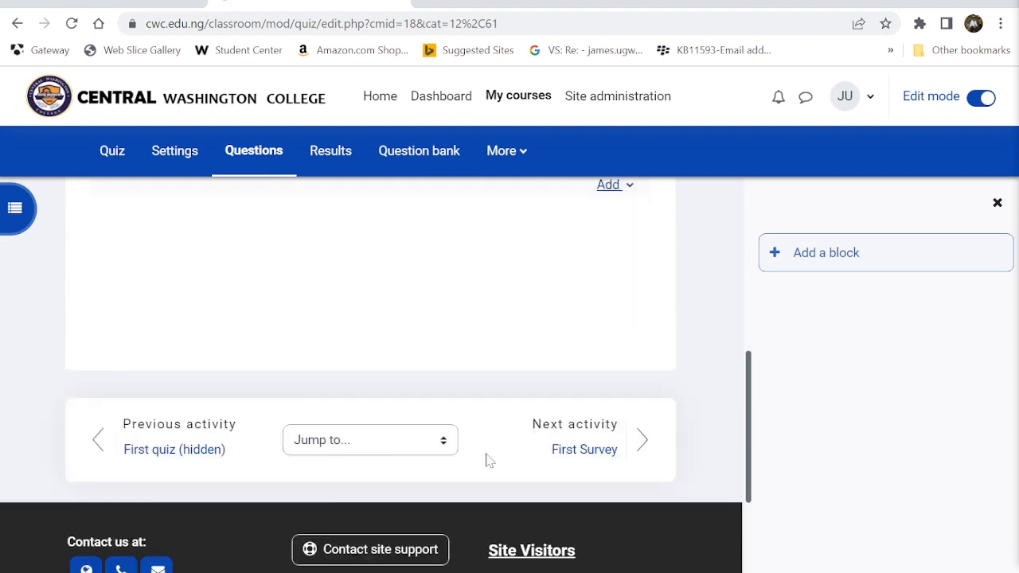
scroll(487, 459, "up", 5)
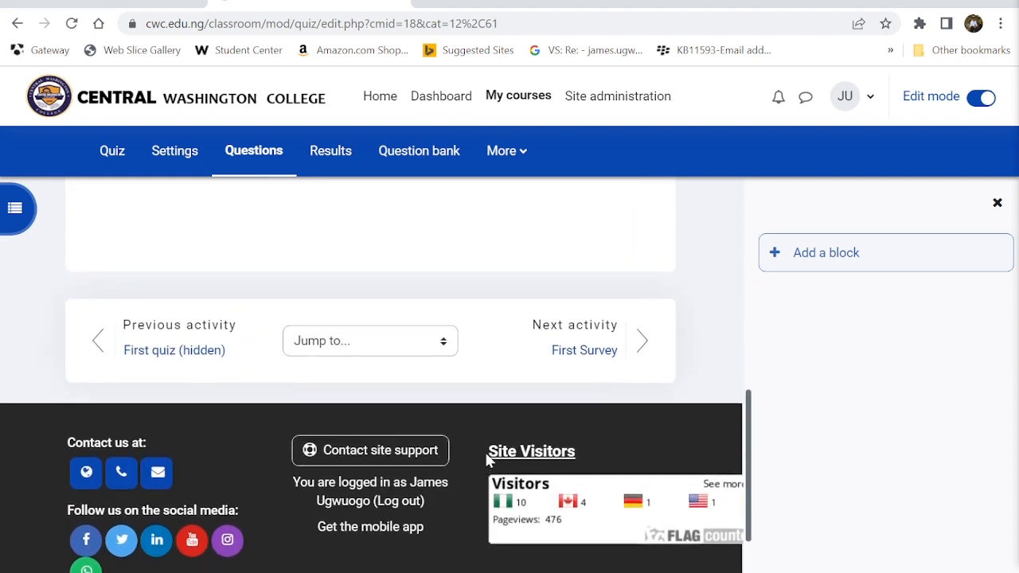
scroll(487, 460, "up", 3)
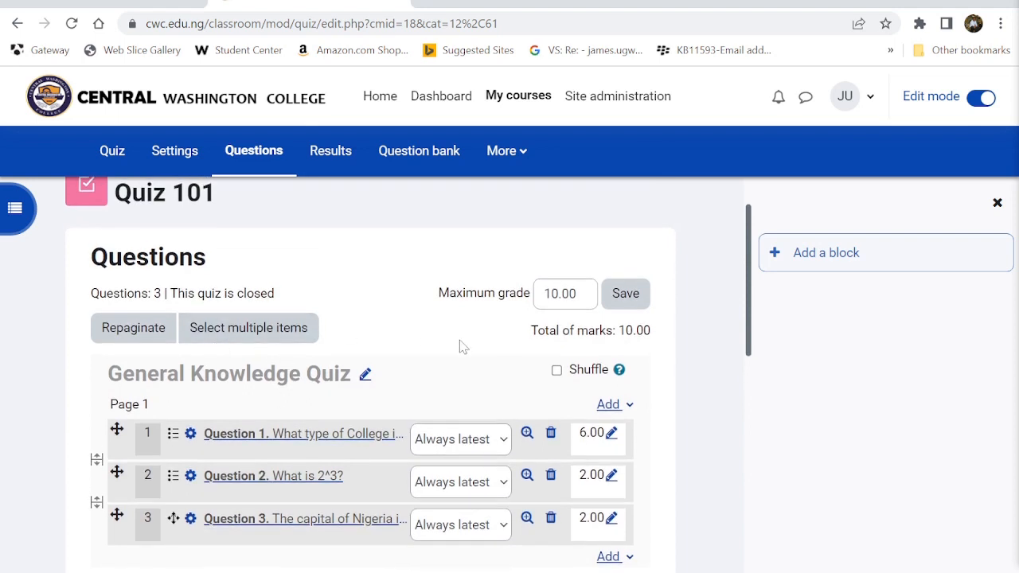
scroll(357, 296, "up", 1)
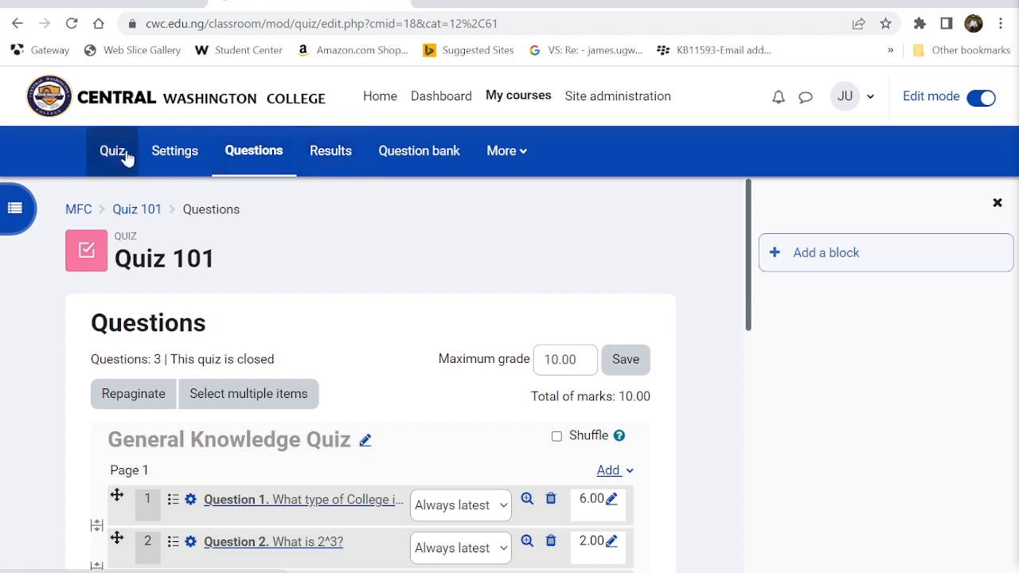
- Open My first Course from My courses and scroll down to Quiz 101
left_click(516, 101)
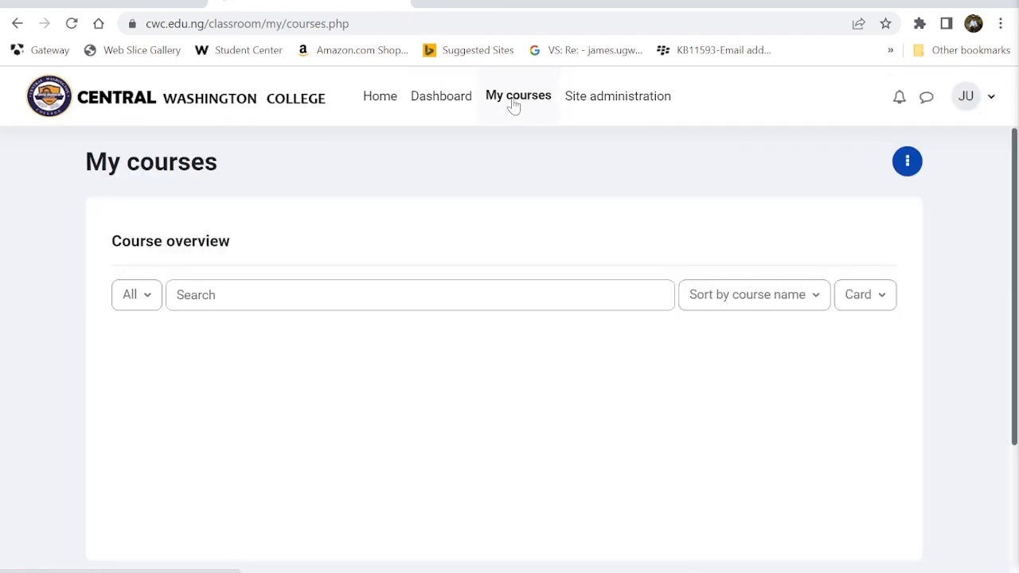
scroll(428, 363, "down", 2)
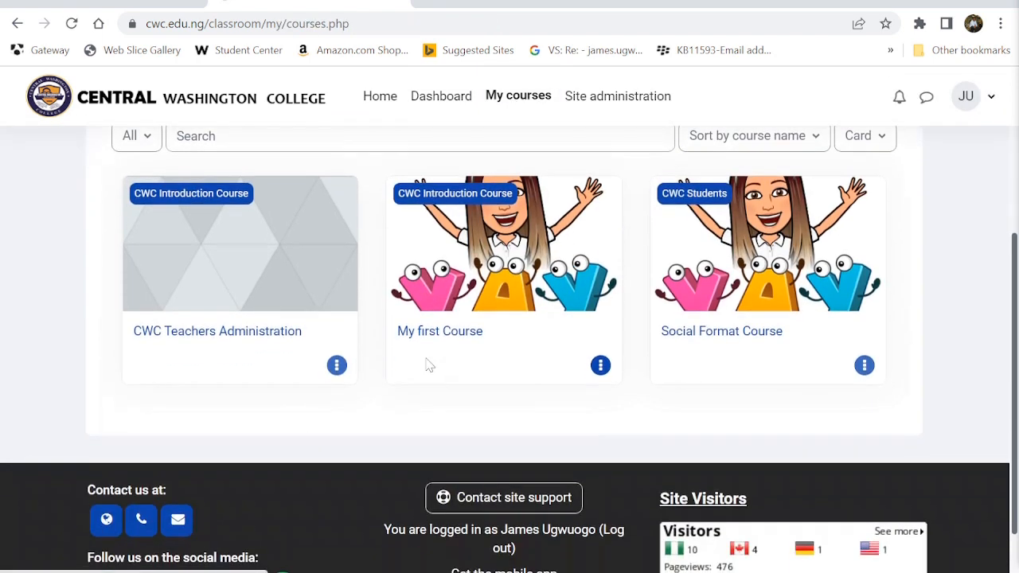
left_click(460, 296)
scroll(455, 293, "down", 4)
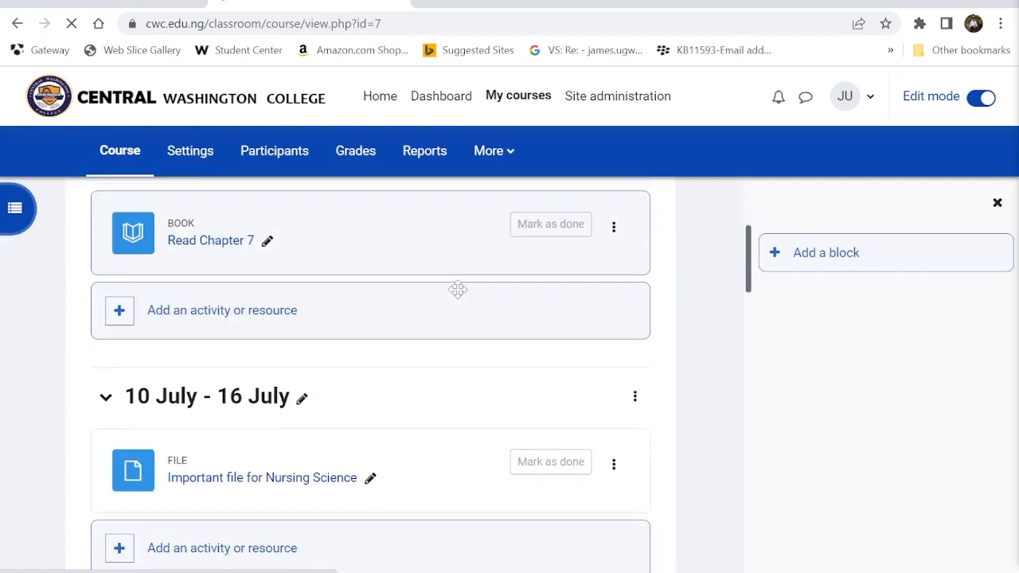
scroll(457, 290, "down", 5)
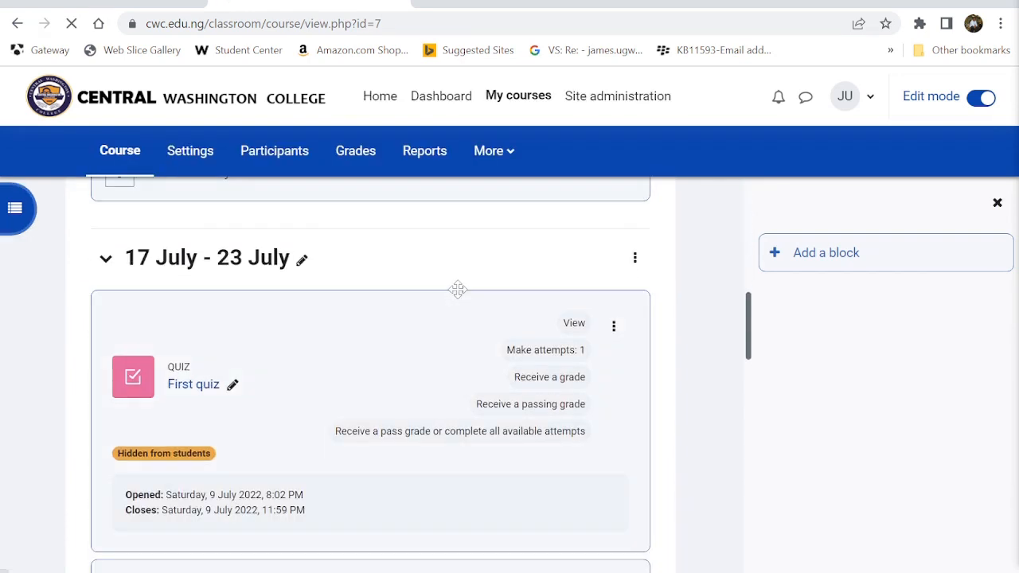
scroll(457, 290, "down", 1)
scroll(458, 290, "down", 4)
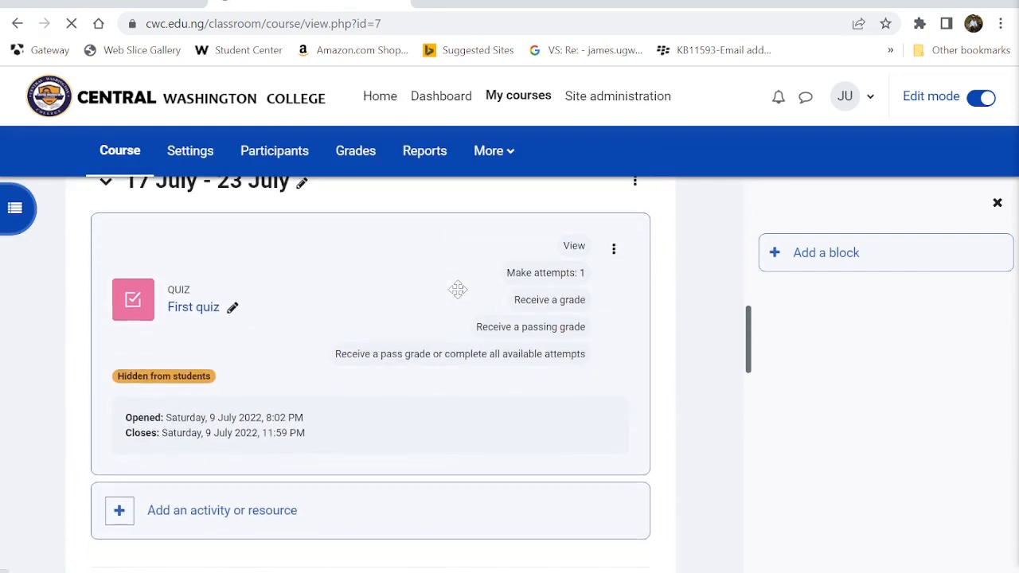
scroll(458, 290, "down", 2)
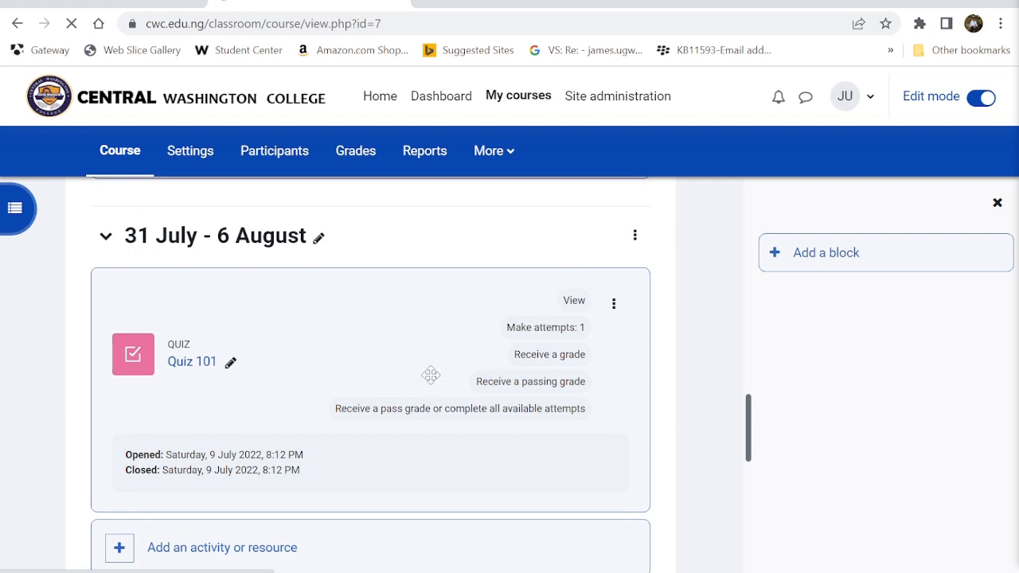
scroll(218, 421, "down", 1)
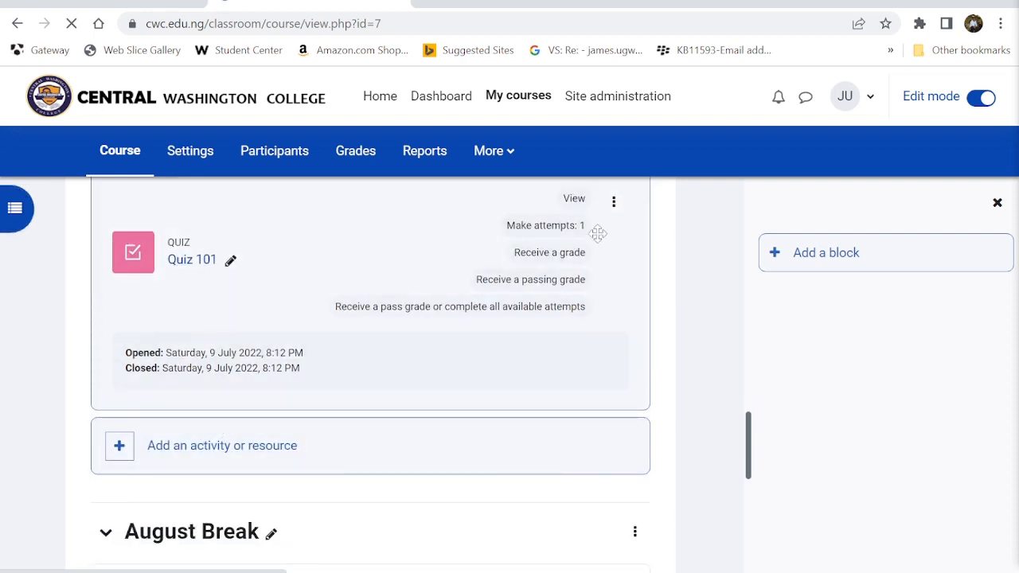
- Show Quiz 101's action menu, then switch Edit mode off on the course page
left_click(614, 204)
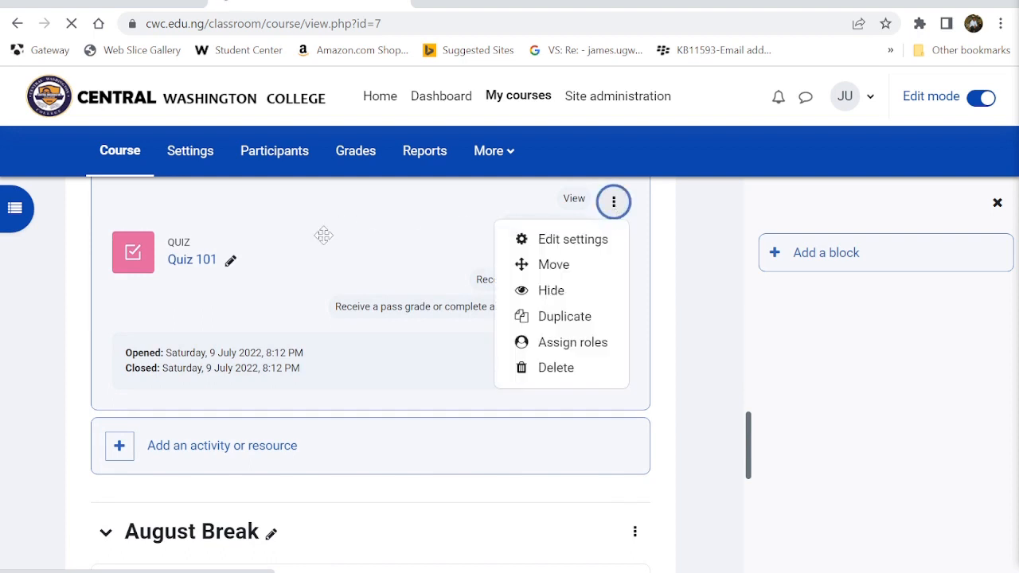
left_click(986, 97)
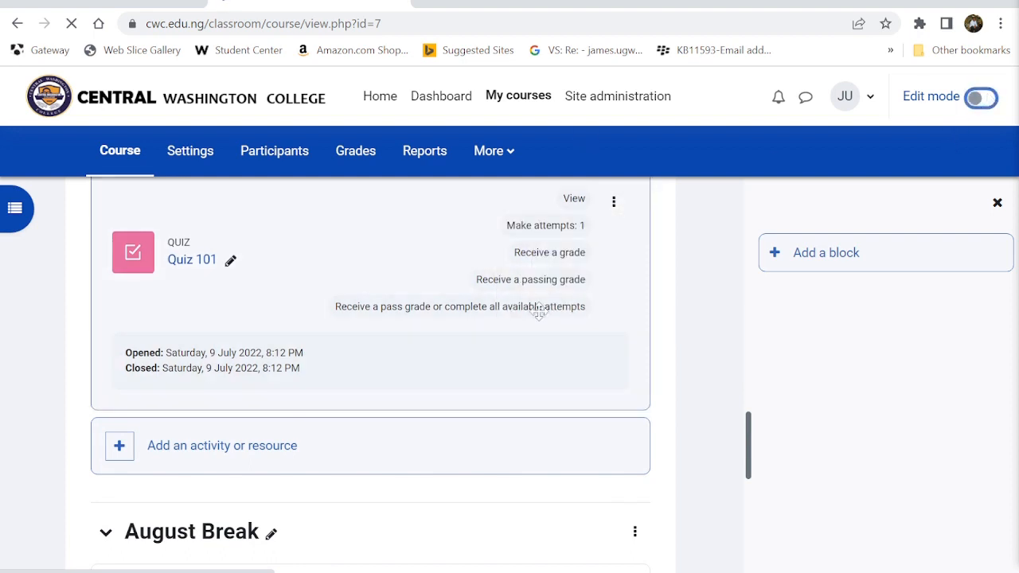
scroll(470, 384, "down", 9)
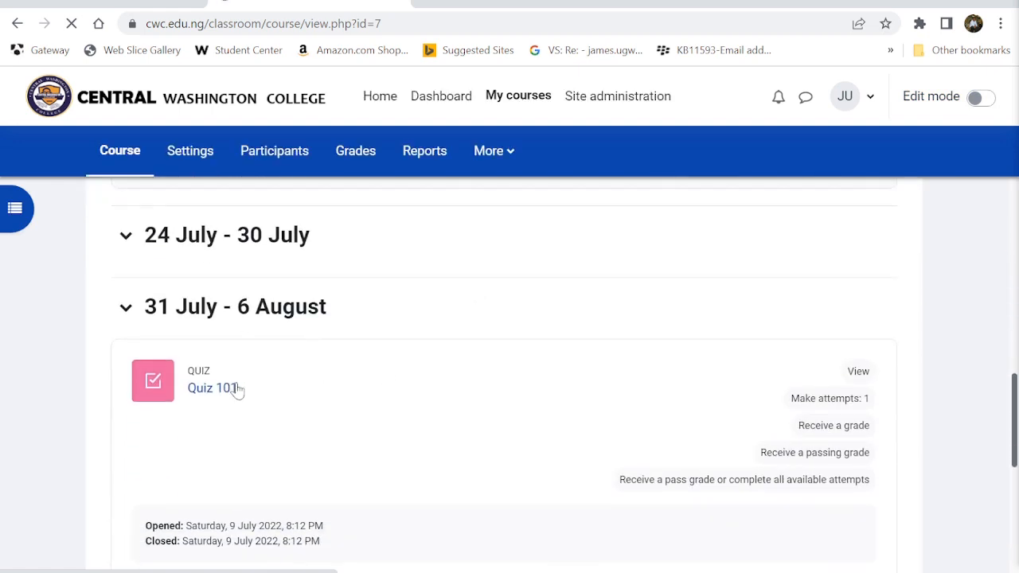
- Open Quiz 101 and start a timed preview attempt
left_click(236, 389)
scroll(226, 391, "down", 2)
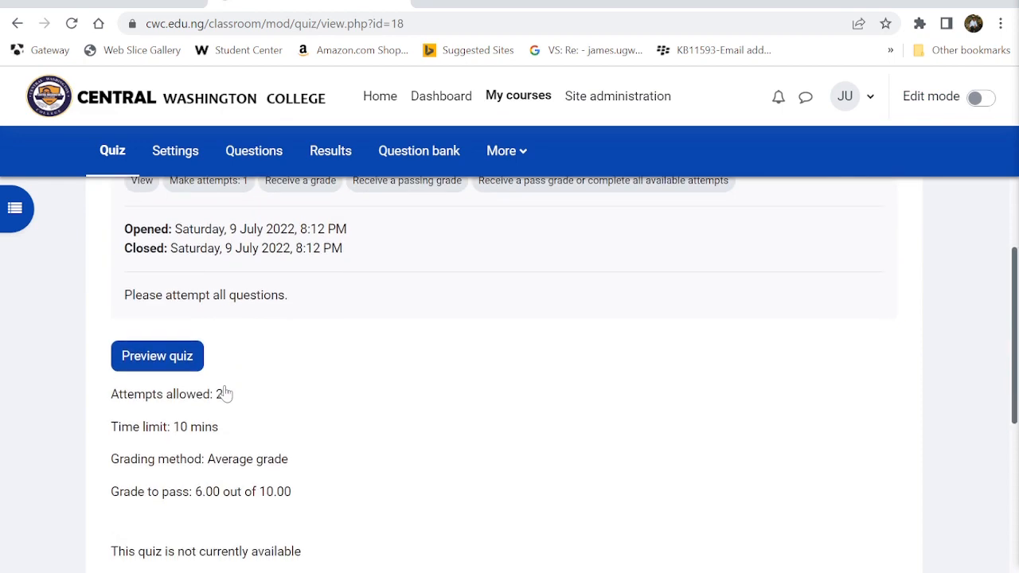
left_click(162, 366)
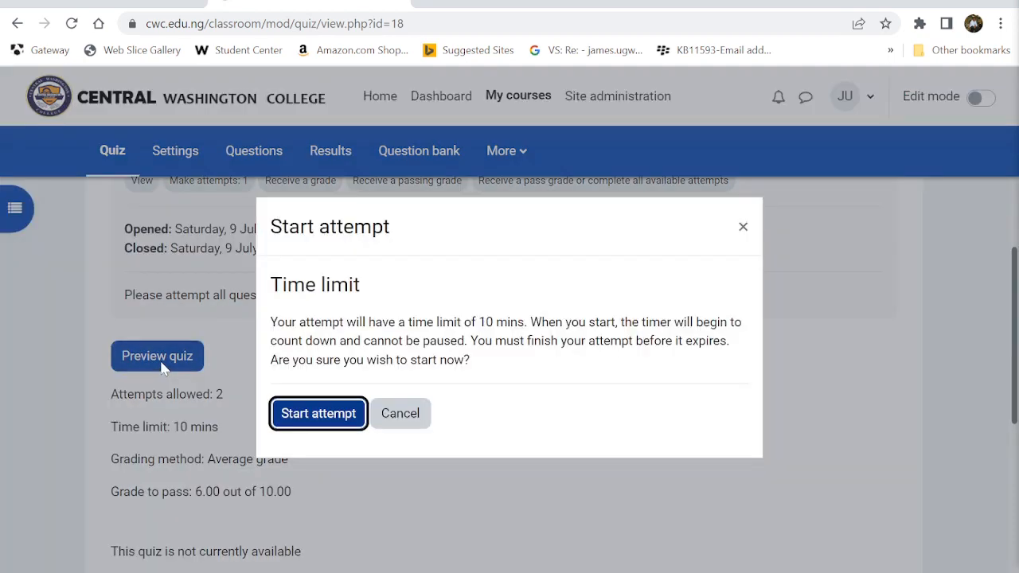
left_click(295, 414)
scroll(456, 484, "down", 4)
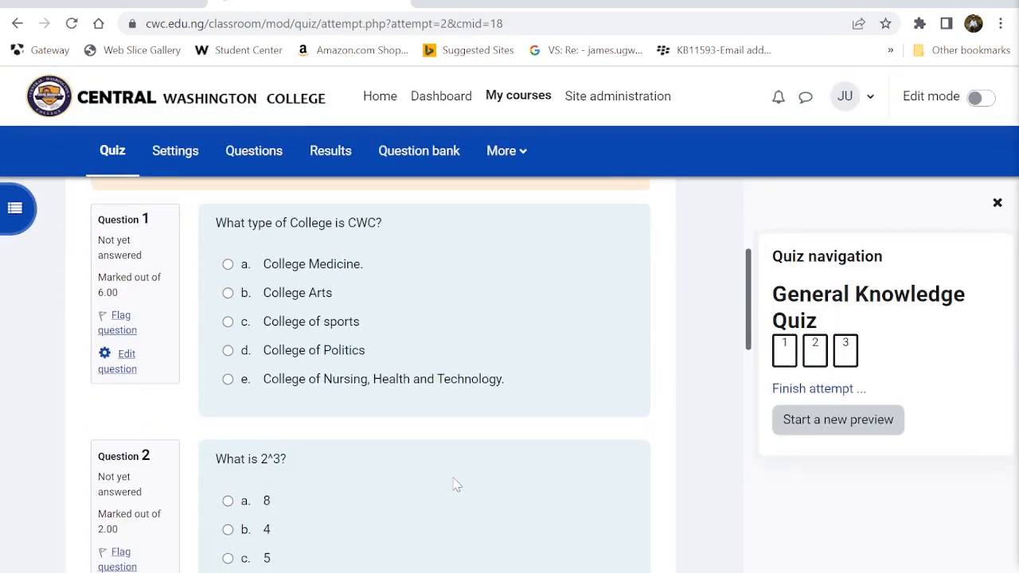
scroll(455, 485, "up", 3)
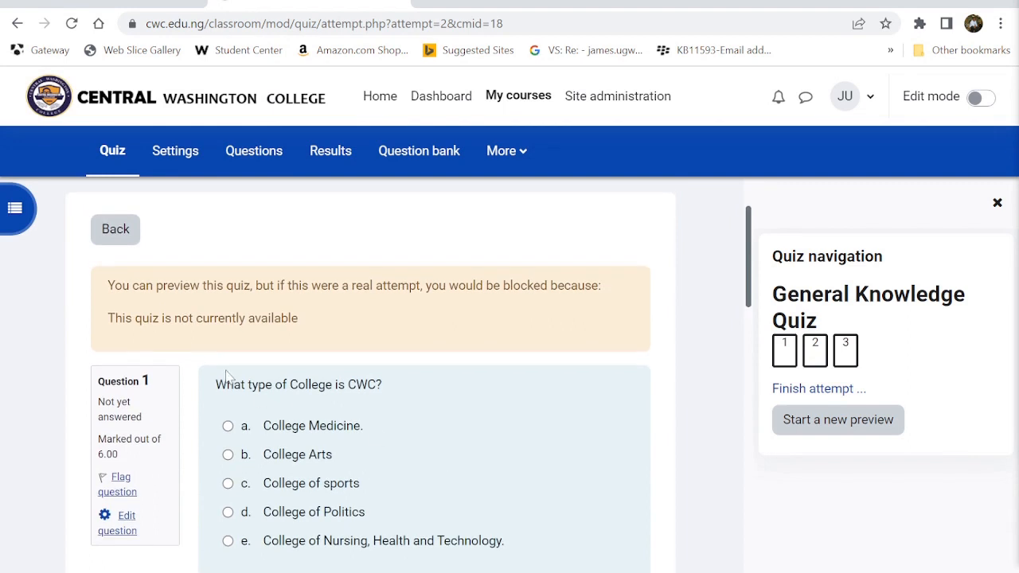
scroll(374, 408, "down", 1)
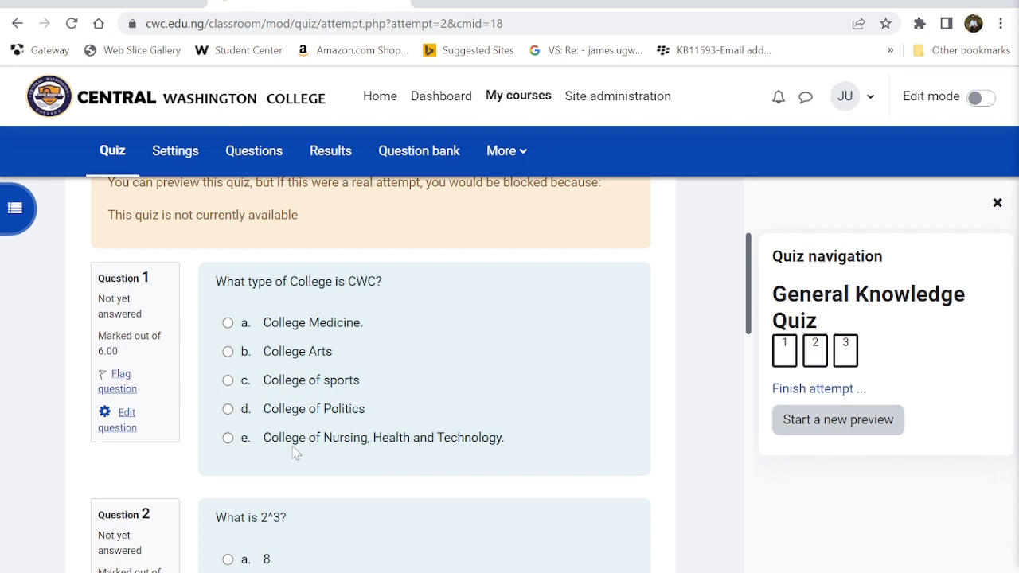
- Answer College of Nursing, Health and Technology for Question 1 and 8 for Question 2
left_click(228, 438)
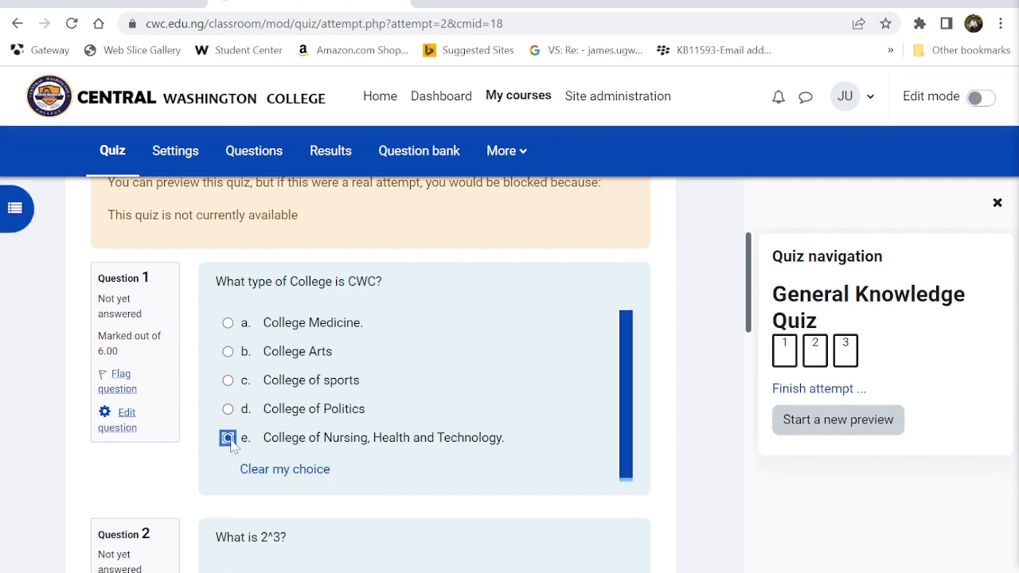
left_click(271, 472)
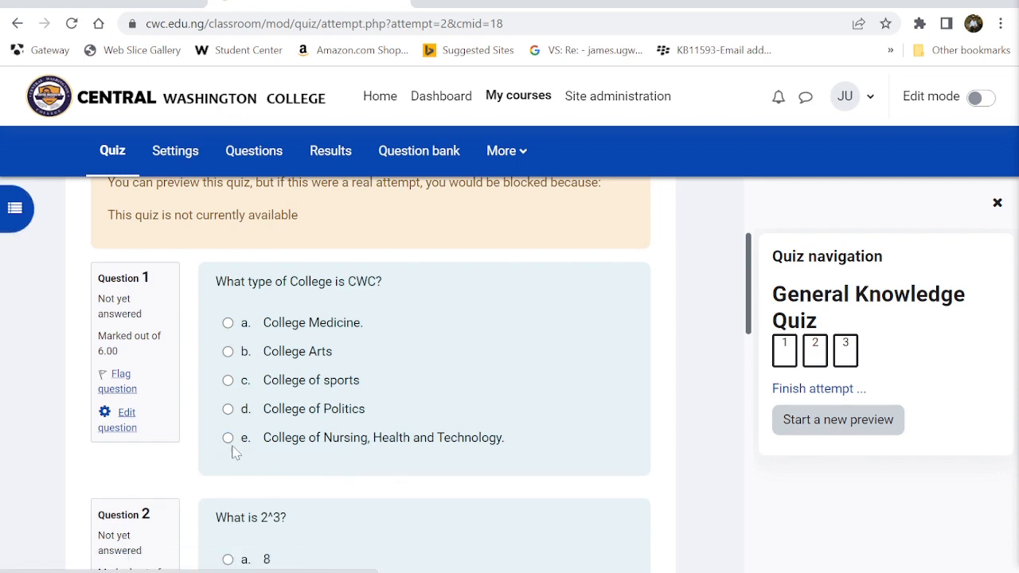
scroll(321, 501, "down", 2)
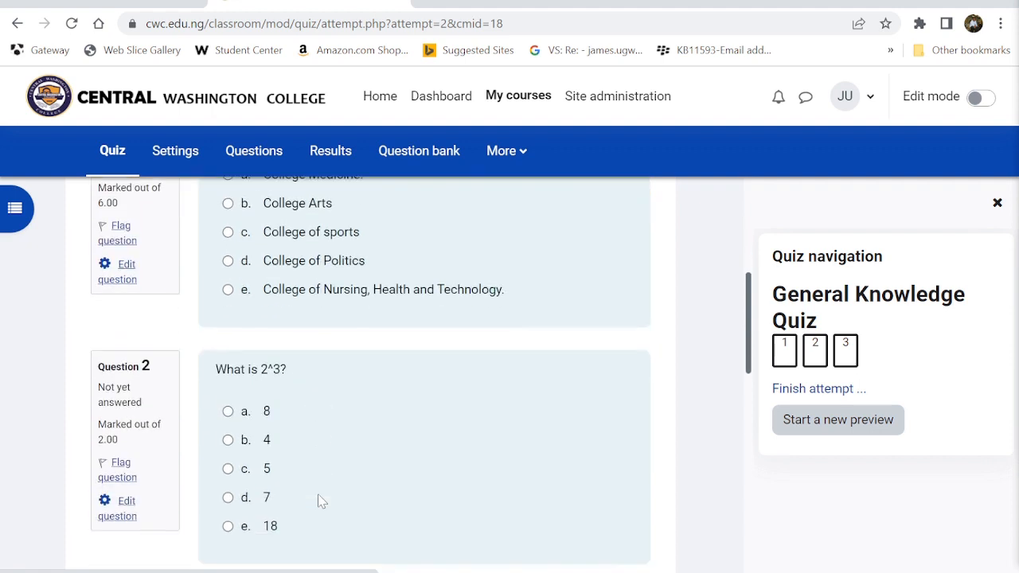
left_click(229, 282)
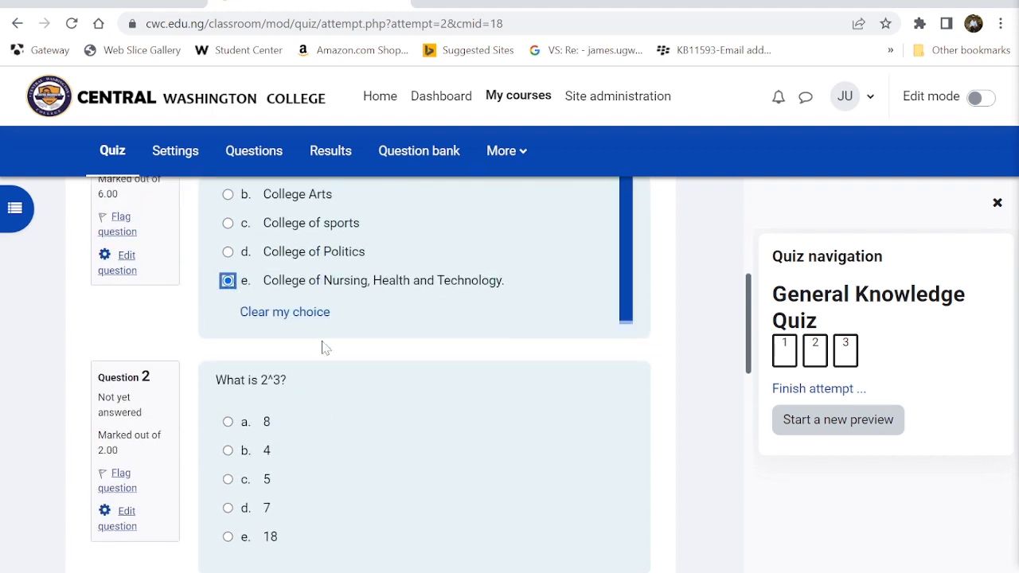
scroll(323, 347, "down", 1)
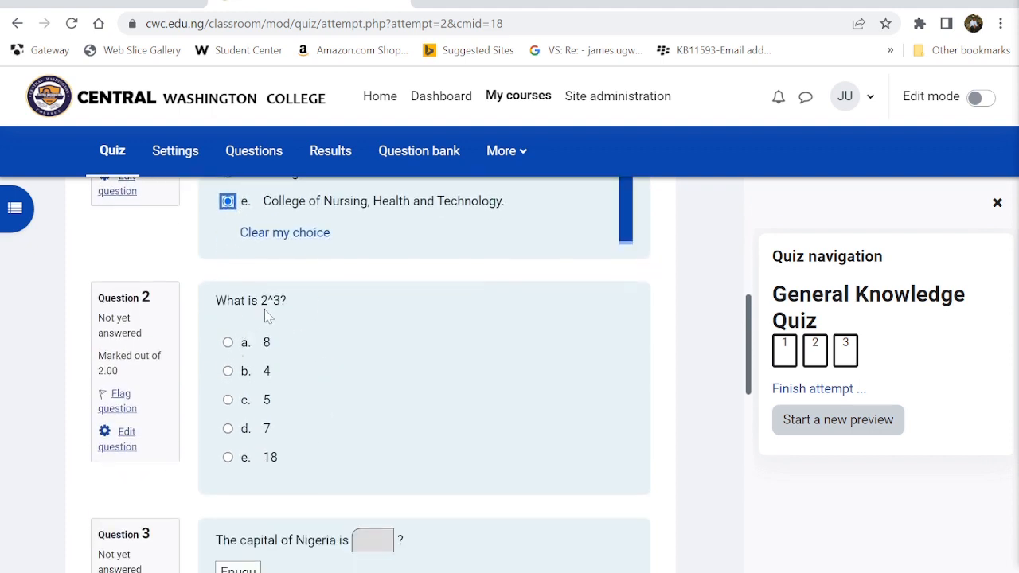
left_click(232, 349)
left_click(228, 342)
- Drag Abuja into Question 3's blank after the other city chips snap back
scroll(398, 390, "down", 3)
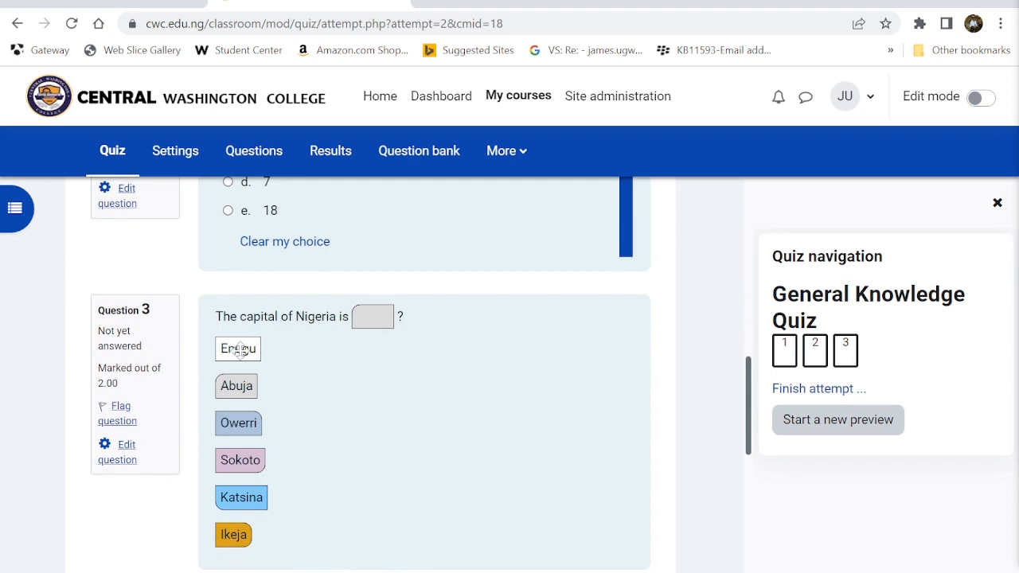
mouse_move(244, 348)
left_mouse_down()
mouse_move(282, 351)
mouse_move(245, 355)
left_mouse_up()
left_click_drag(249, 428, 315, 433)
left_click_drag(275, 464, 301, 498)
left_click_drag(237, 537, 239, 533)
scroll(380, 415, "down", 1)
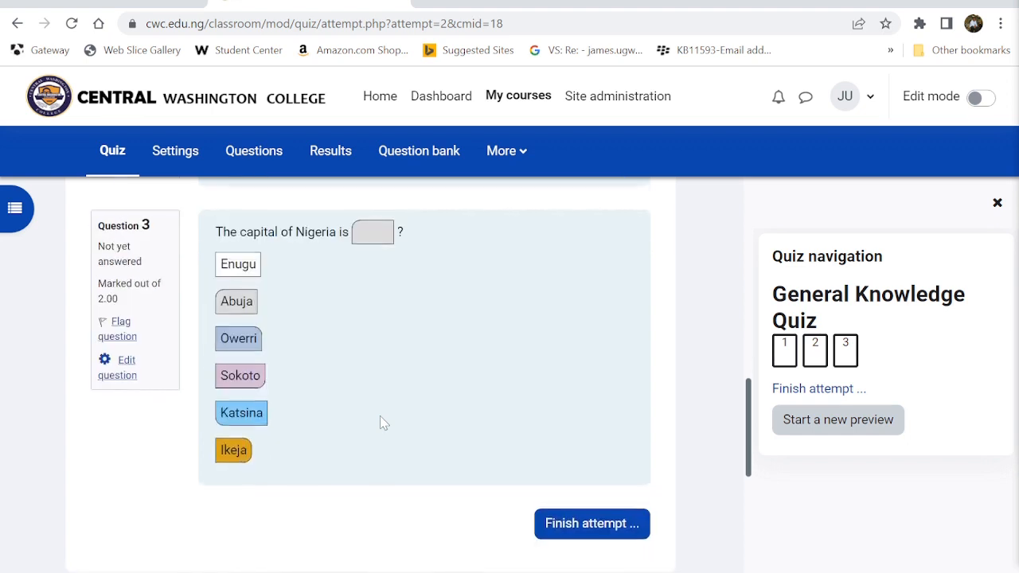
scroll(375, 382, "up", 1)
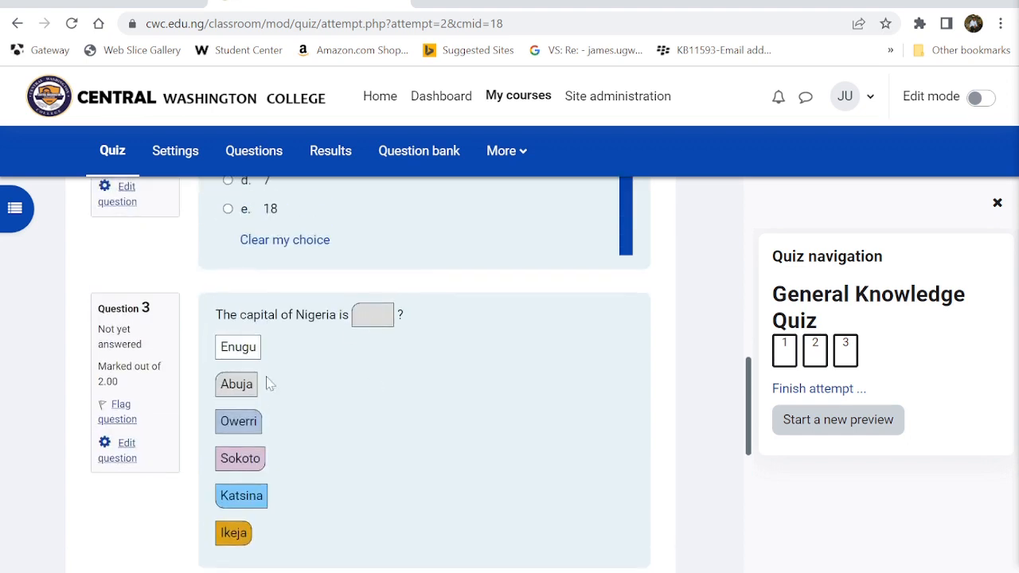
left_click_drag(237, 382, 364, 315)
scroll(364, 315, "down", 1)
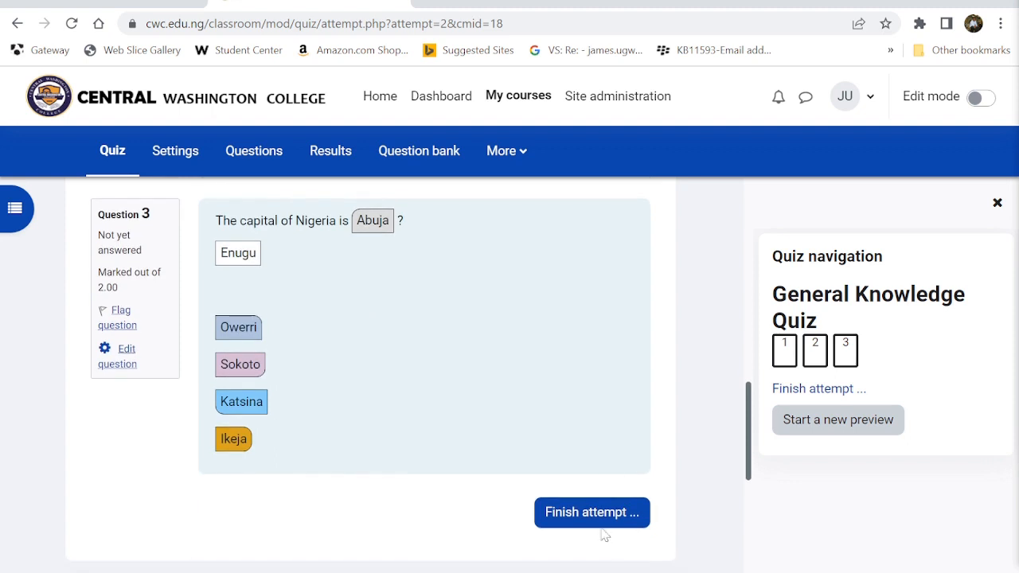
- Finish the attempt, check the summary, and confirm Submit all and finish on the second try
left_click(581, 512)
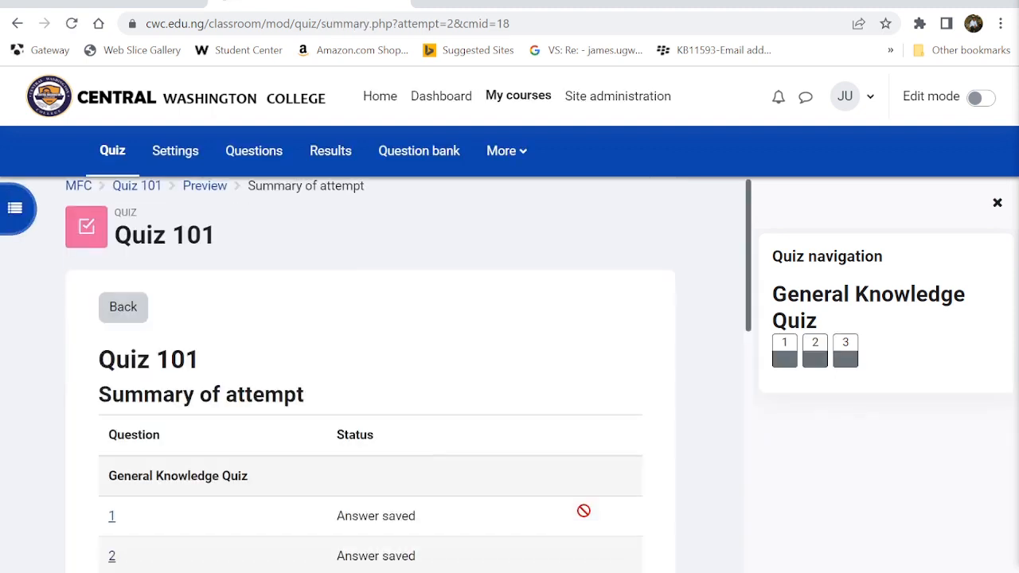
scroll(583, 511, "down", 2)
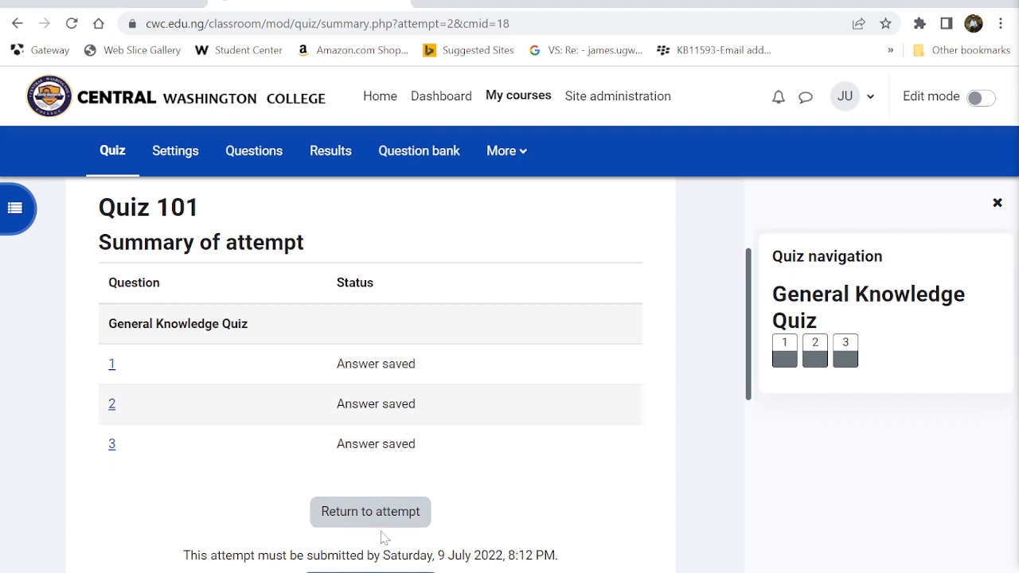
scroll(382, 537, "down", 2)
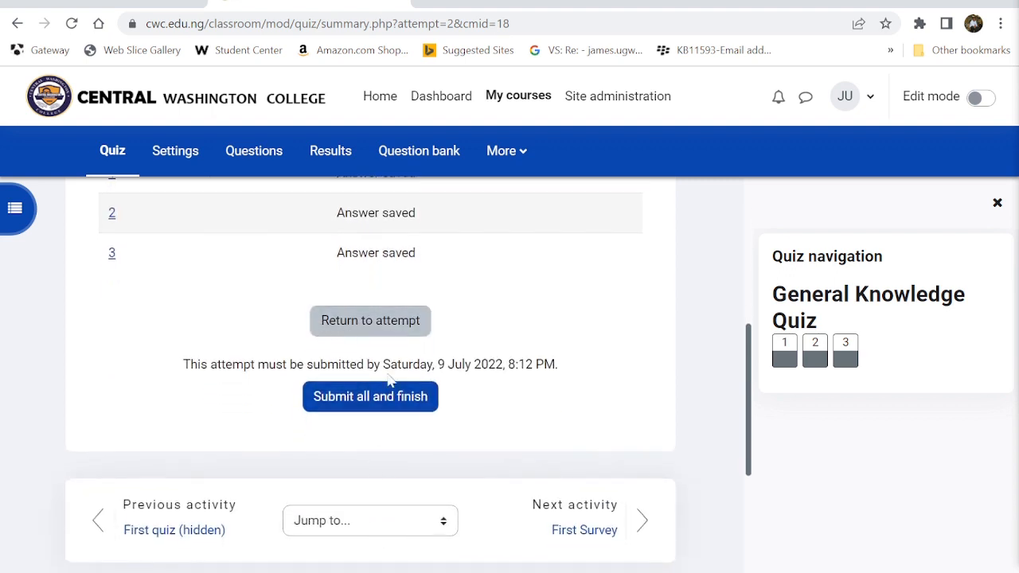
left_click(348, 404)
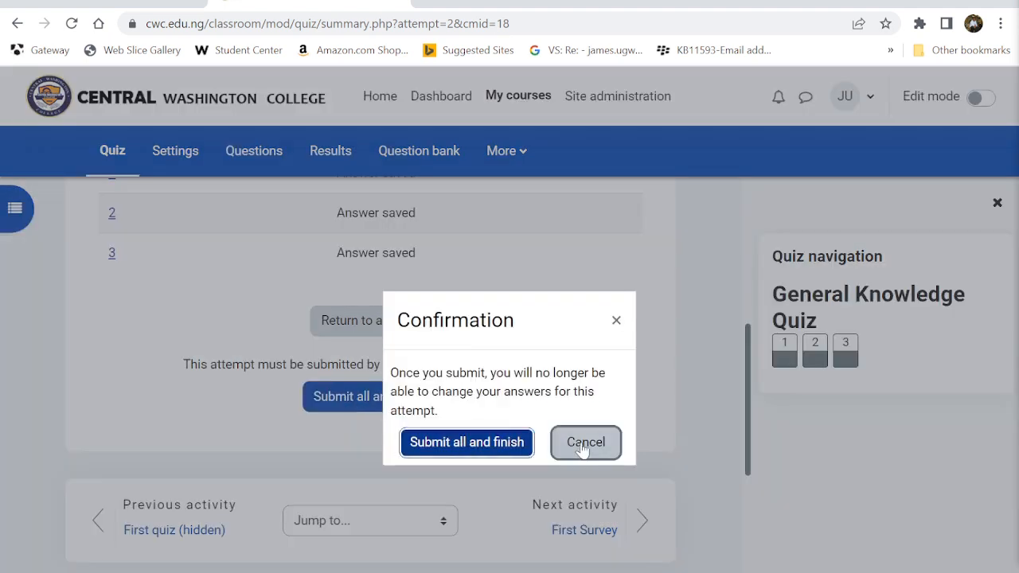
left_click(584, 447)
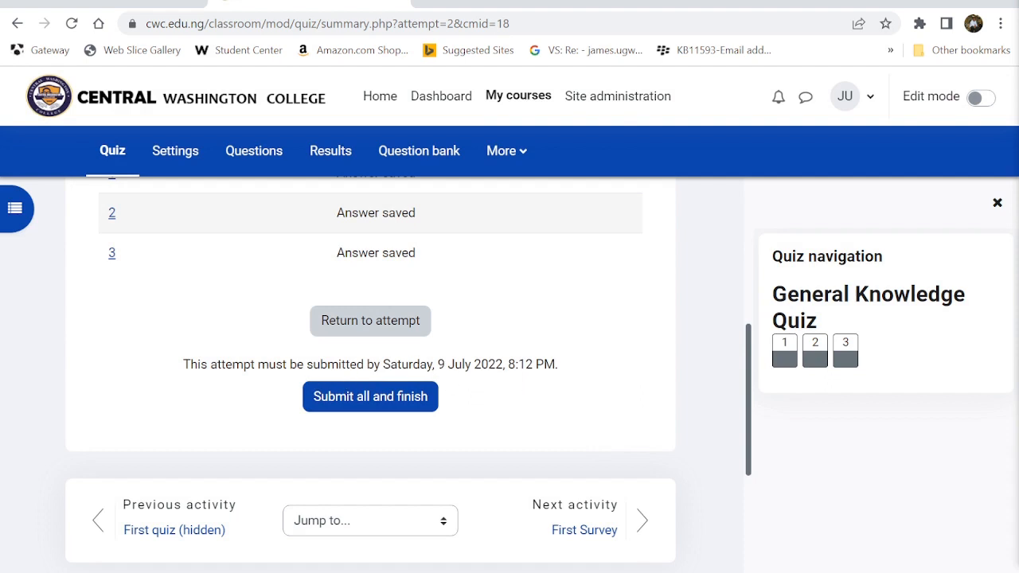
left_click(409, 398)
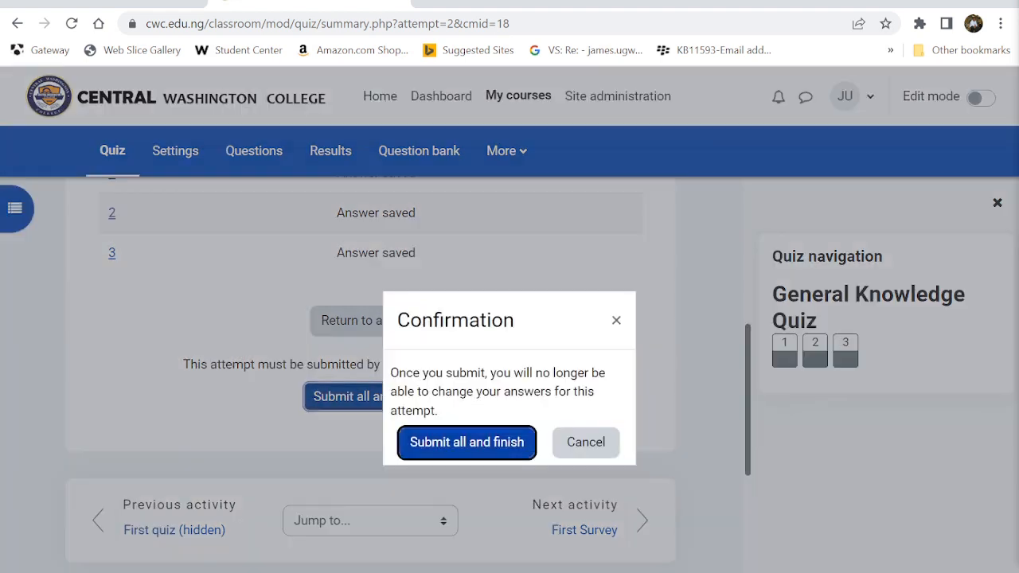
left_click(466, 442)
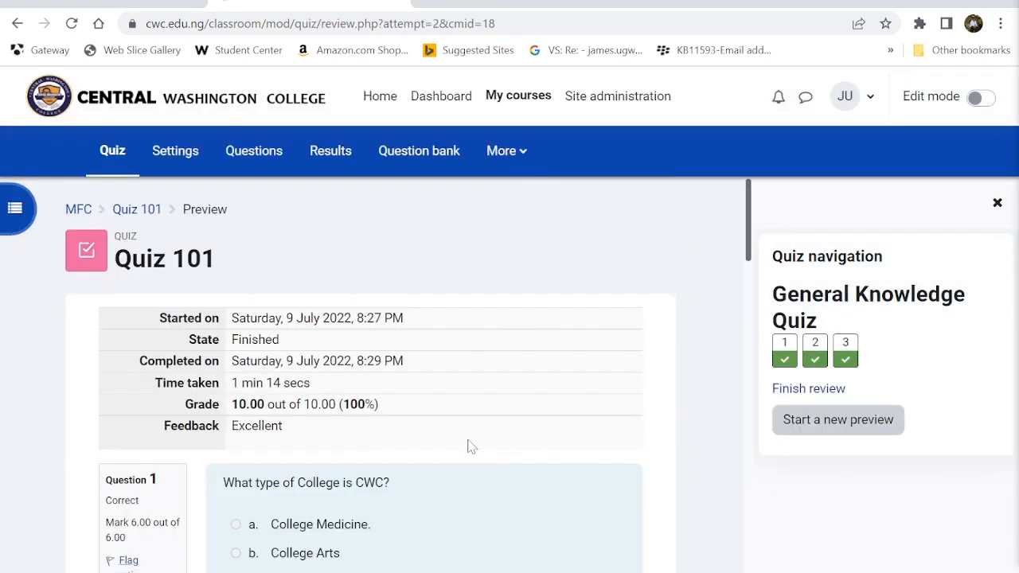
- Read each question's feedback in the 10.00/10.00 attempt review, then finish the review
scroll(470, 448, "down", 1)
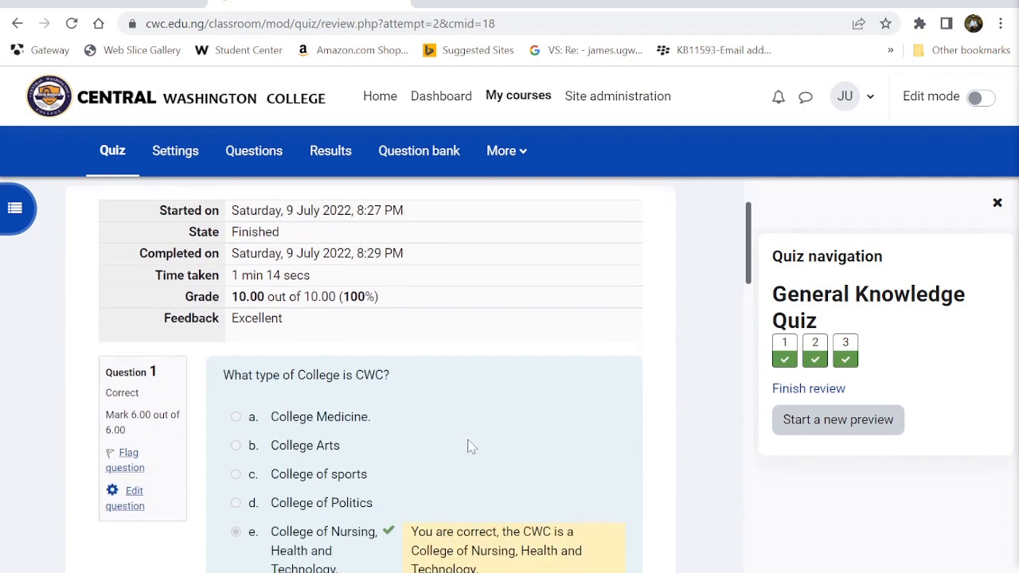
scroll(470, 444, "down", 2)
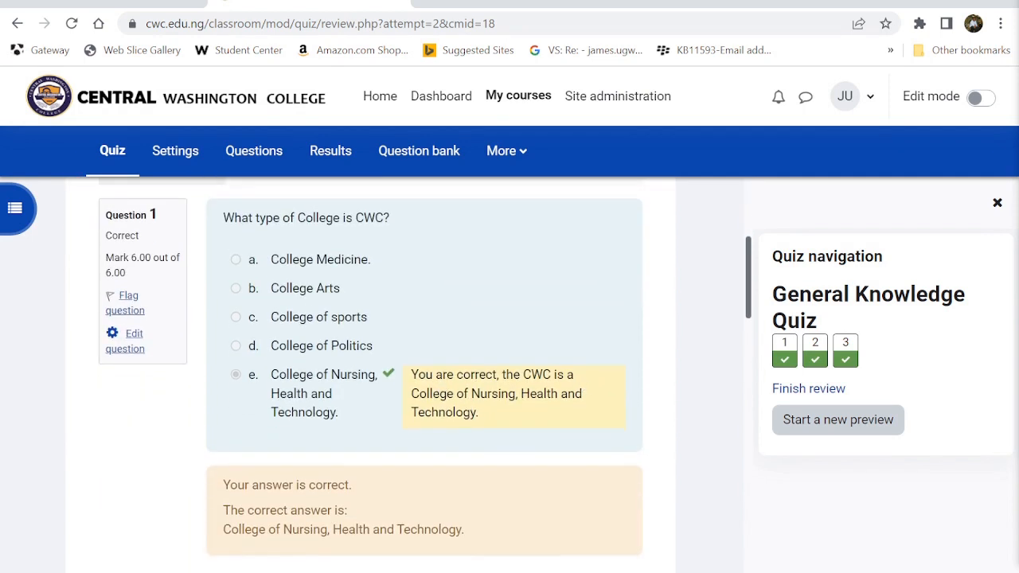
scroll(576, 430, "down", 2)
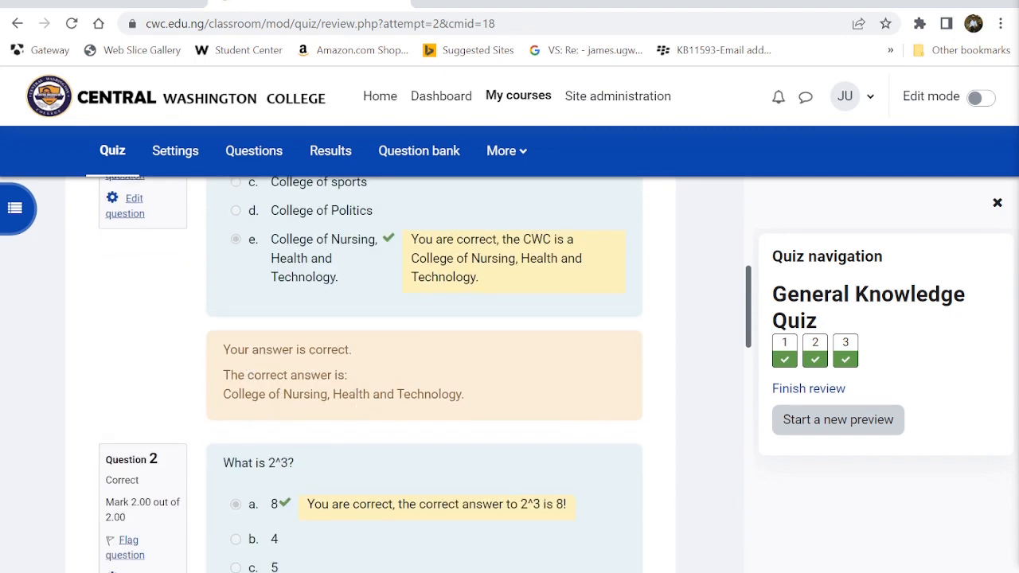
scroll(331, 362, "down", 2)
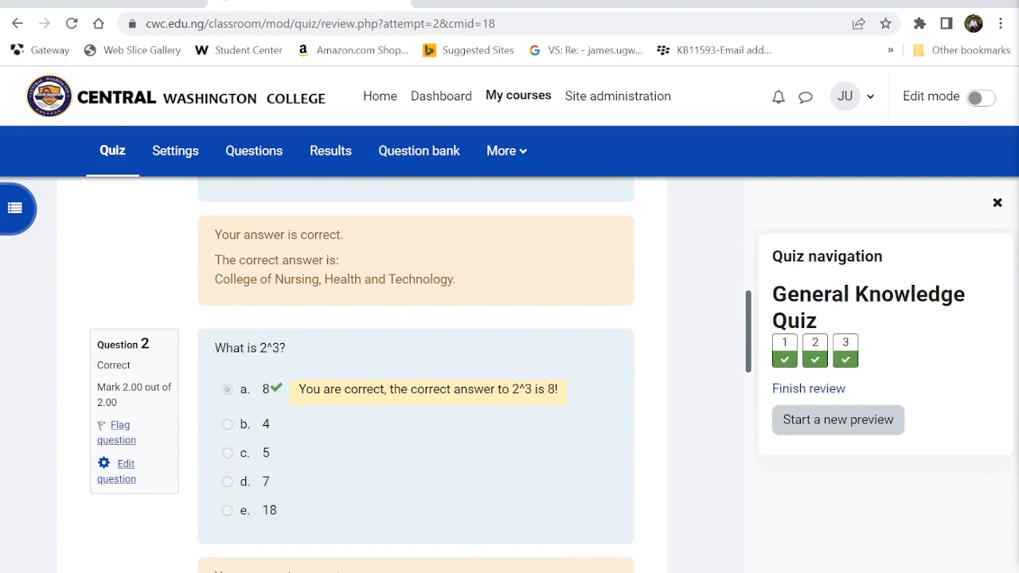
scroll(546, 396, "down", 4)
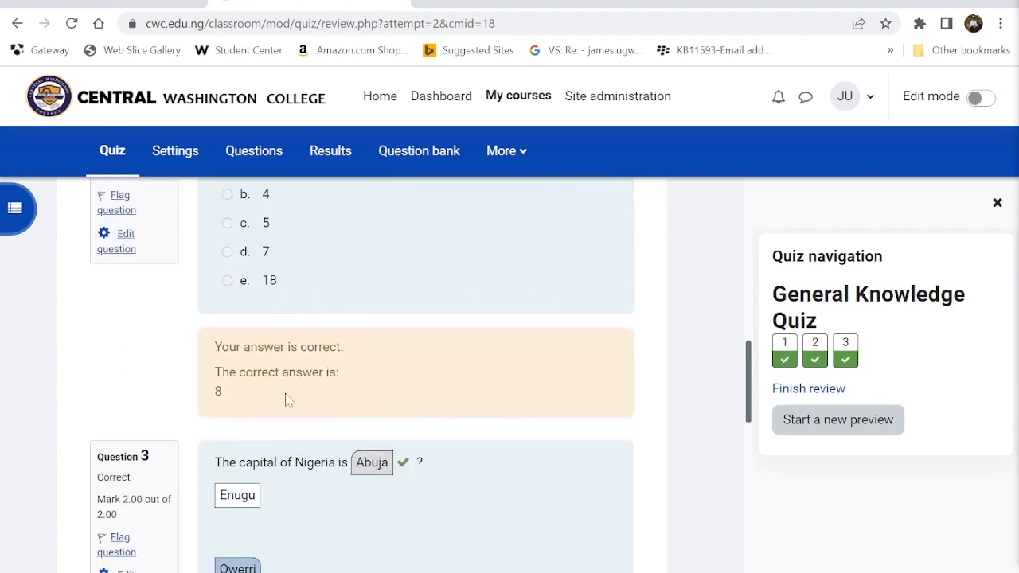
scroll(351, 417, "down", 3)
scroll(340, 368, "up", 1)
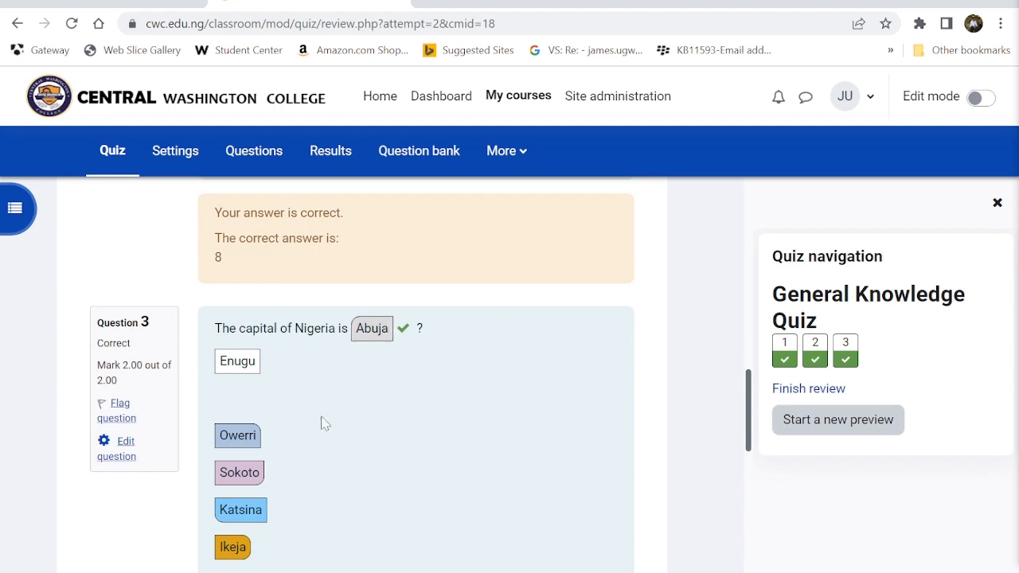
scroll(325, 422, "down", 1)
scroll(348, 494, "down", 2)
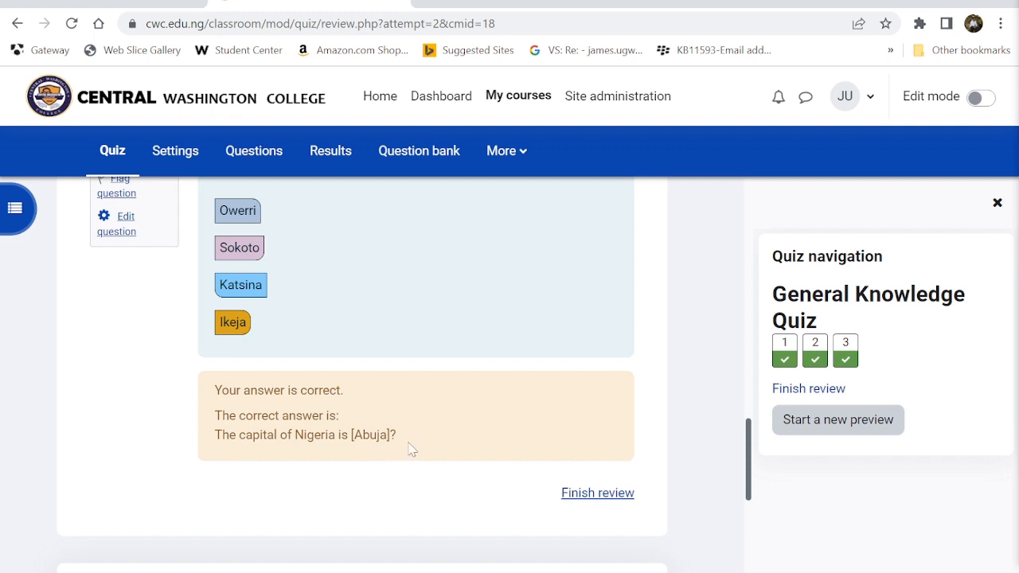
left_click(595, 495)
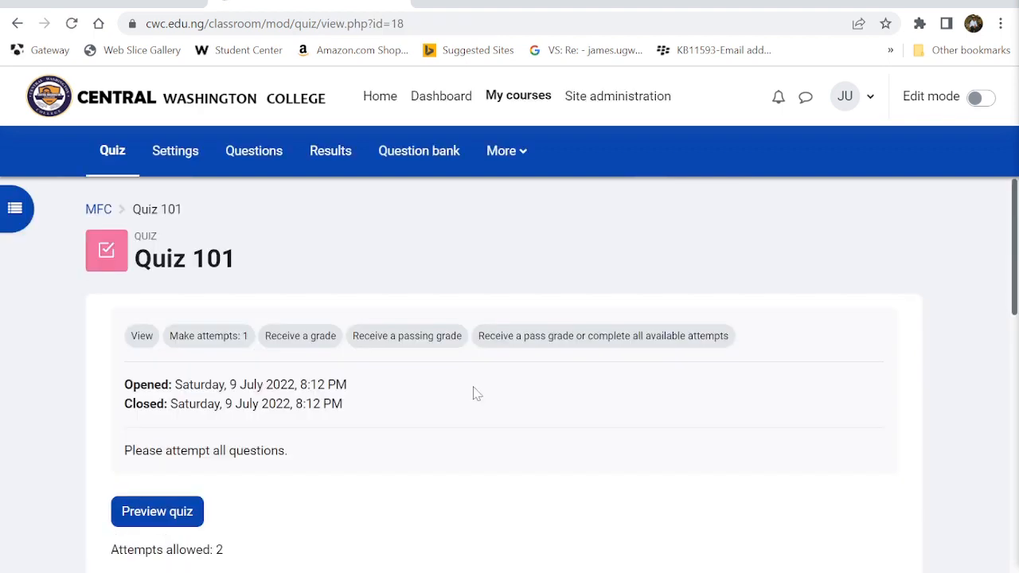
scroll(473, 391, "down", 2)
scroll(473, 393, "up", 1)
scroll(475, 393, "up", 1)
left_click(959, 97)
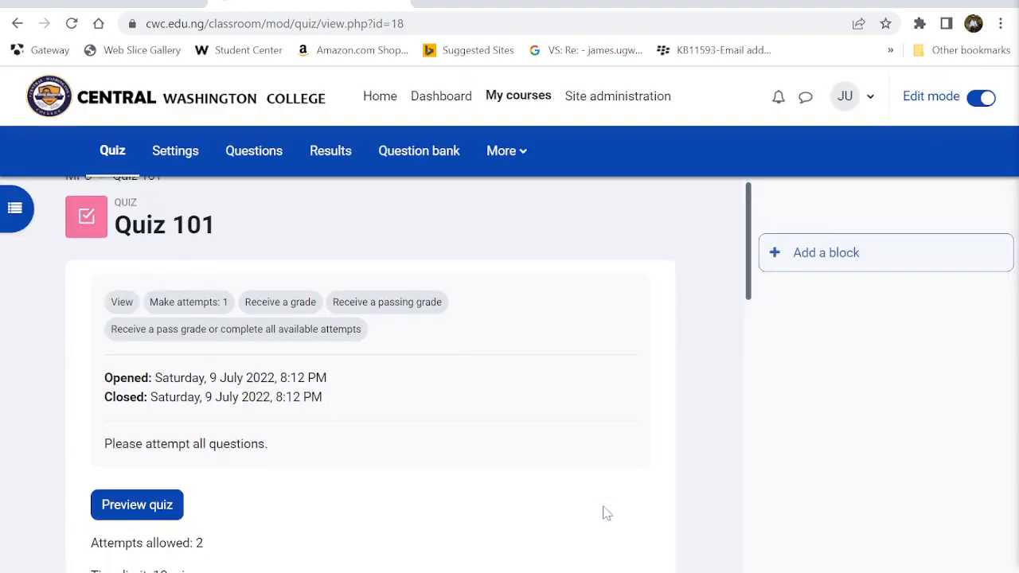
scroll(605, 512, "down", 1)
scroll(605, 512, "up", 1)
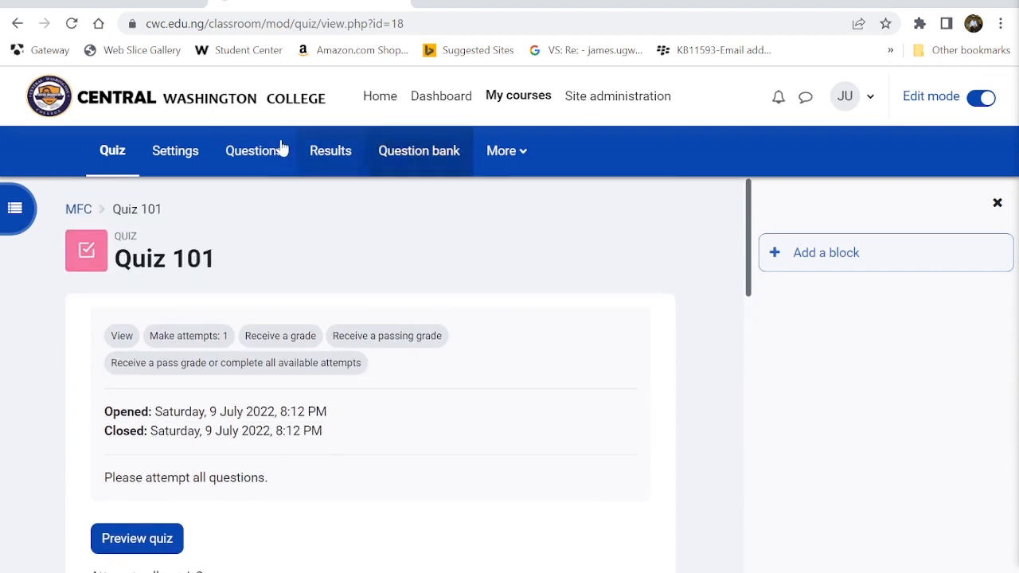
left_click(232, 158)
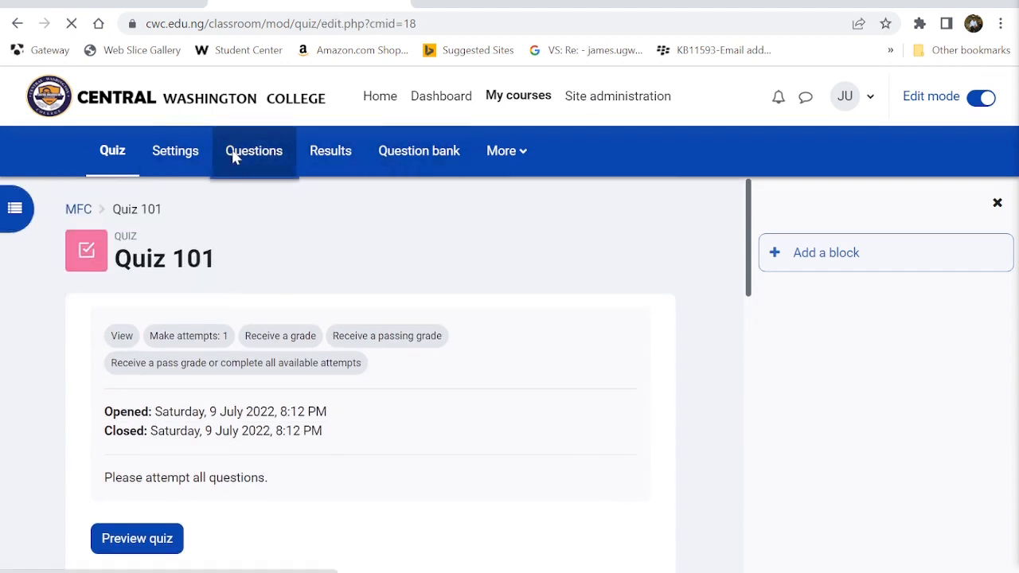
scroll(306, 390, "down", 2)
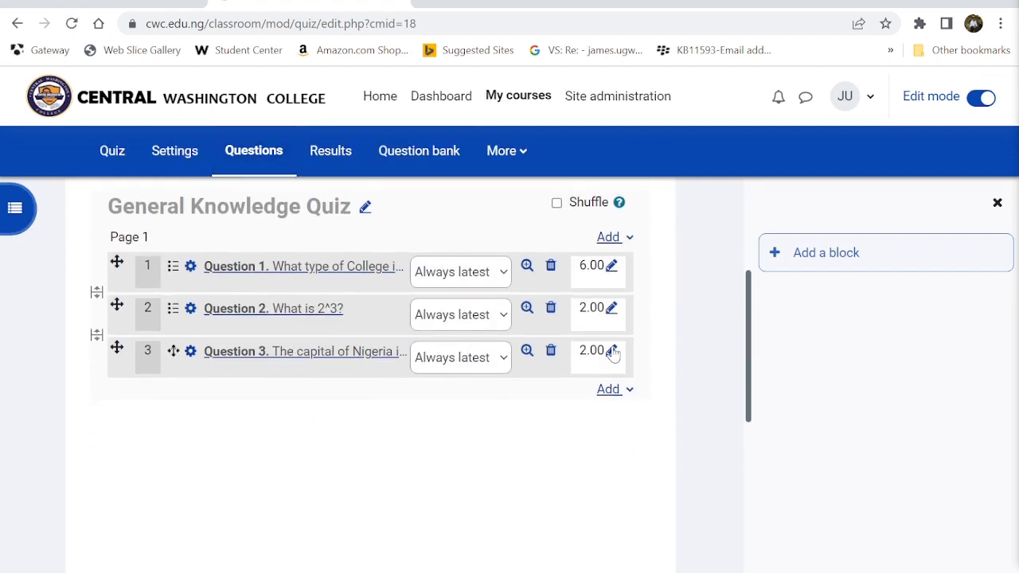
left_click(611, 352)
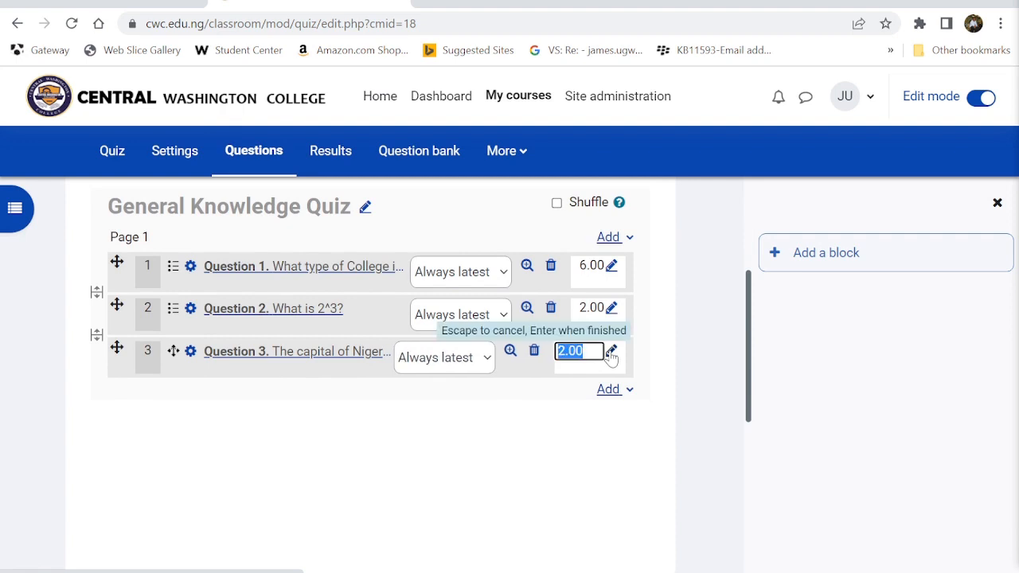
left_click(459, 418)
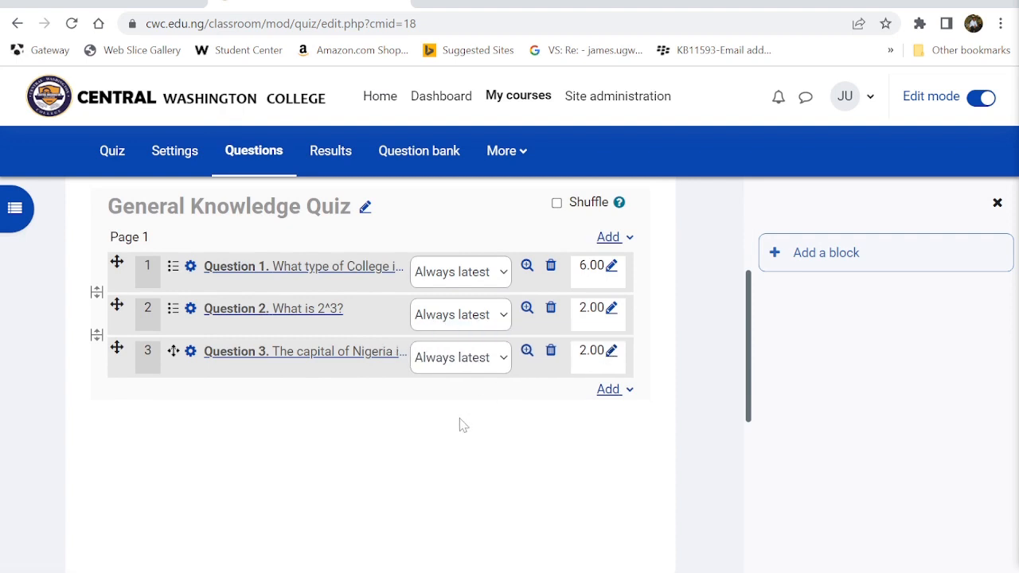
- Edit Question 3, deleting a bracket from the [[2]] placeholder, and try saving
left_click(190, 351)
scroll(191, 357, "down", 4)
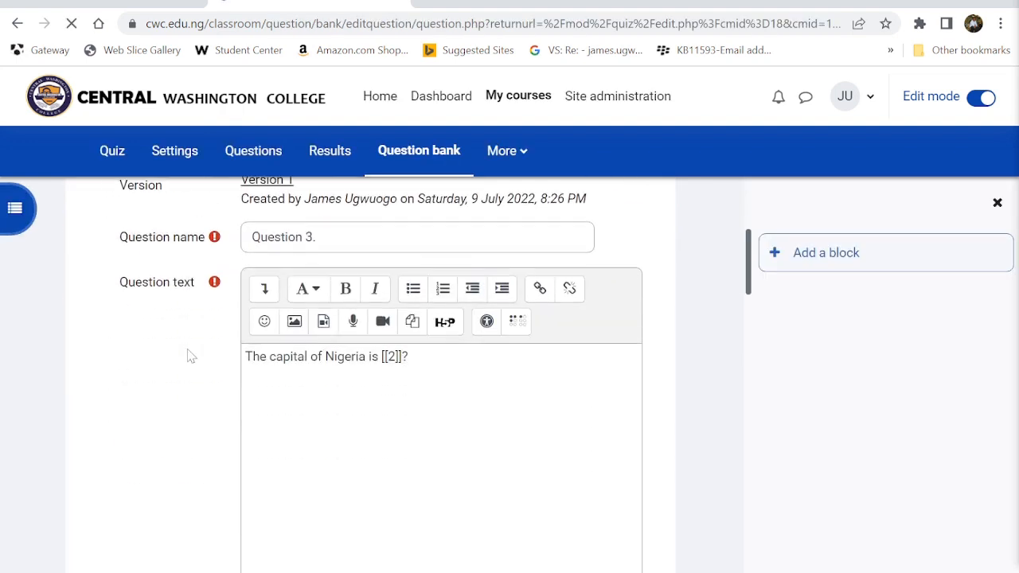
left_click(396, 231)
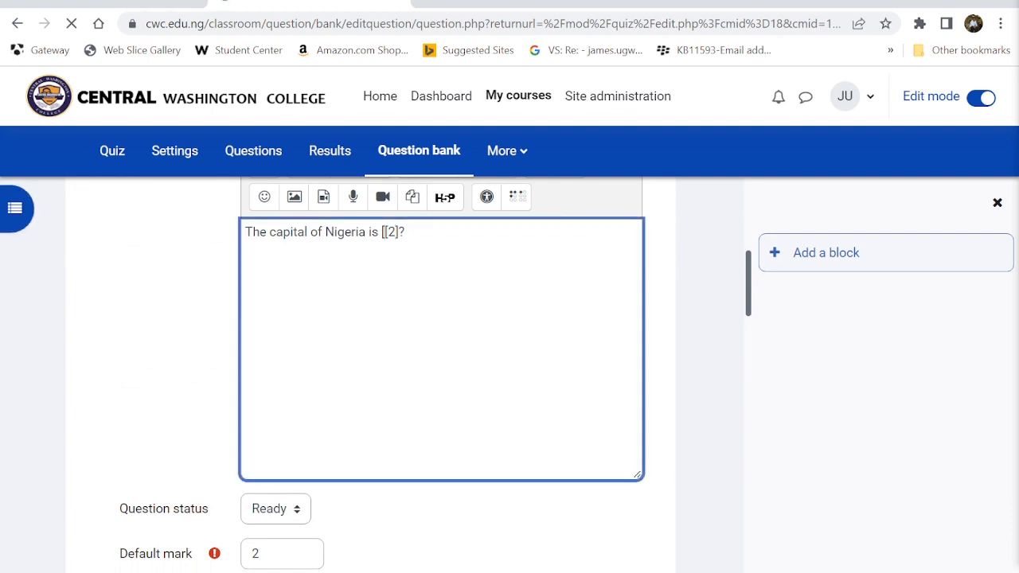
key("BackSpace")
scroll(482, 391, "down", 20)
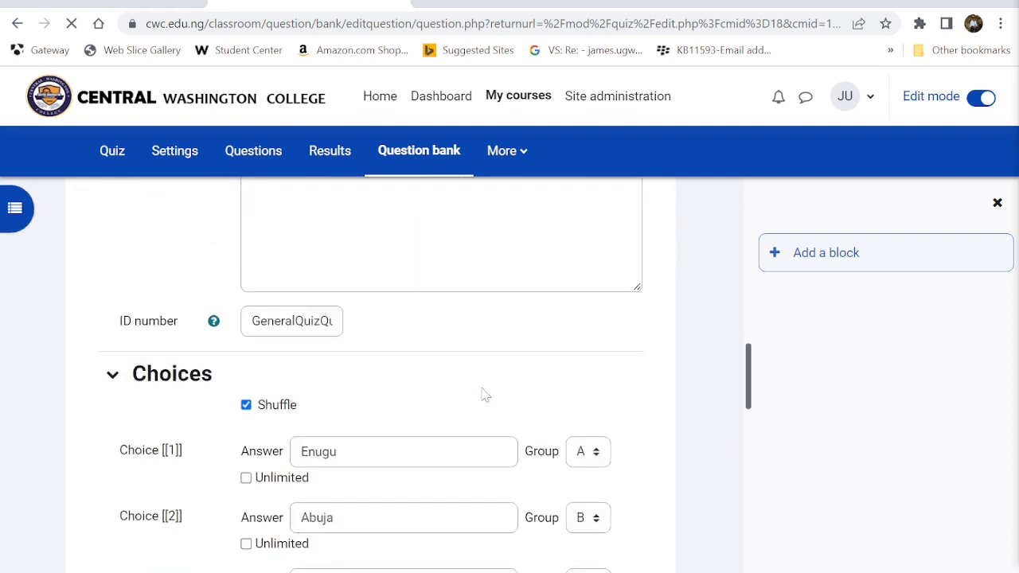
scroll(482, 391, "down", 1)
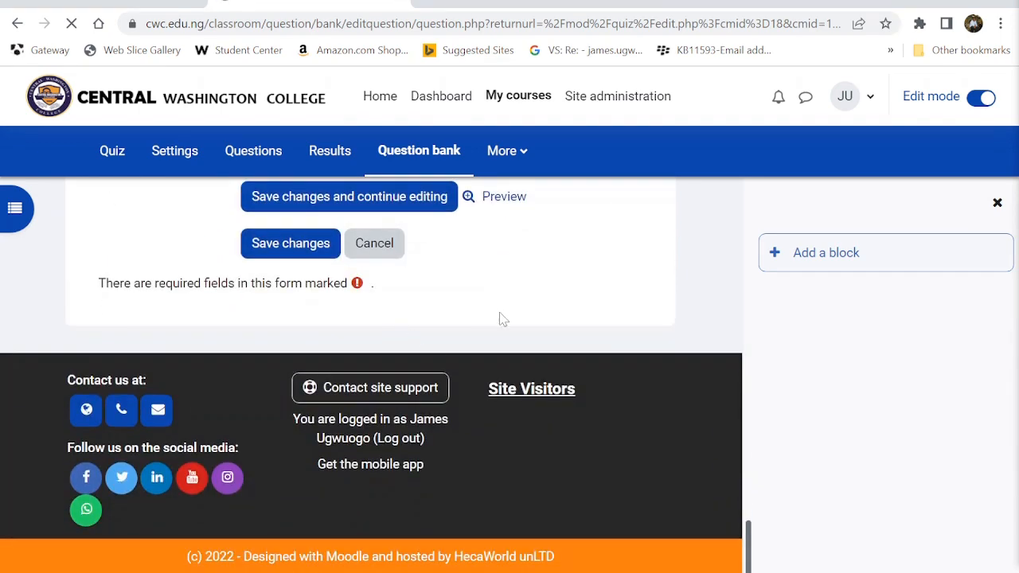
scroll(501, 318, "up", 2)
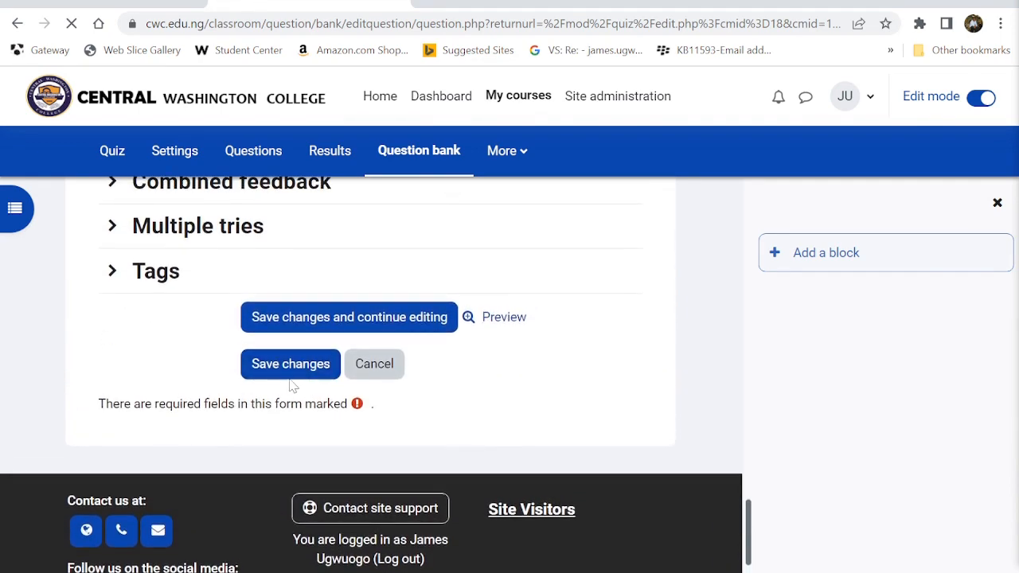
left_click(287, 373)
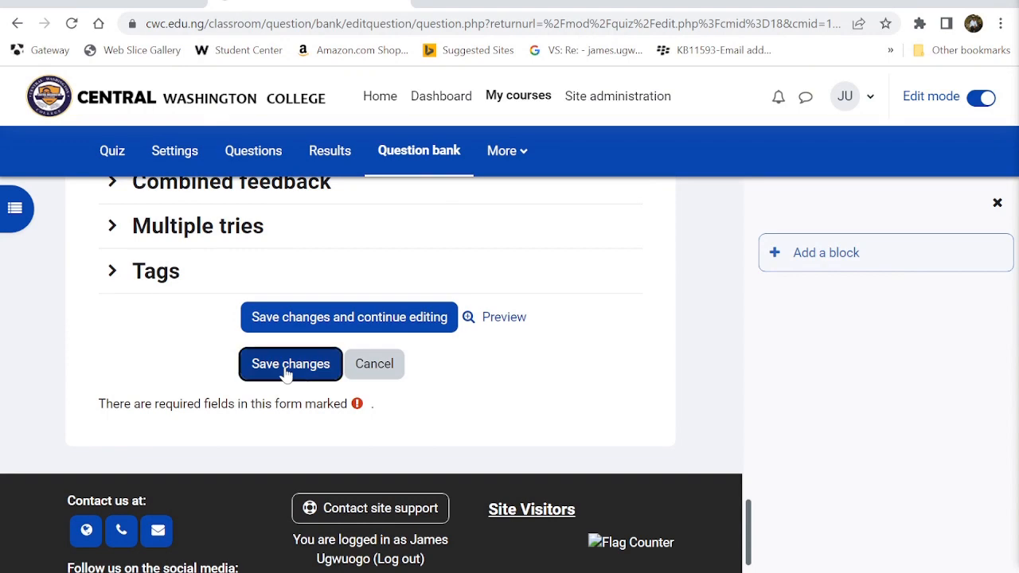
- Type '][' to repair the placeholder and save Question 3 back to the question list
scroll(448, 403, "down", 4)
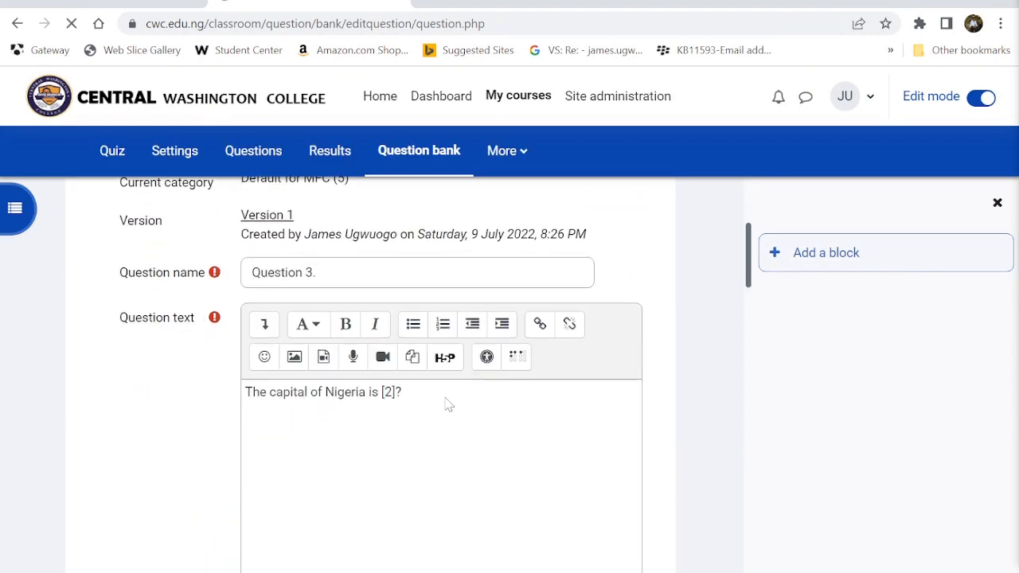
scroll(448, 404, "down", 2)
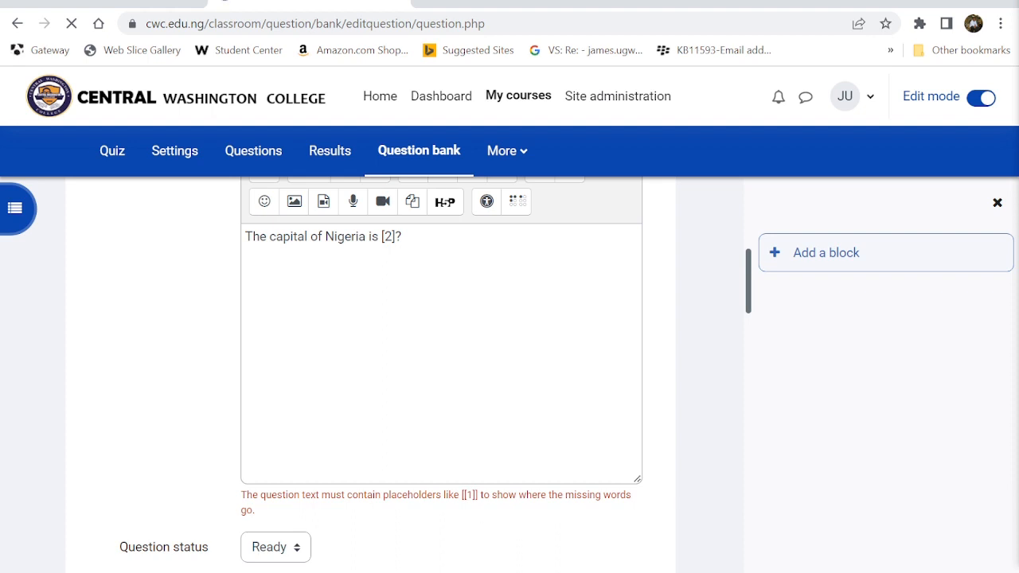
left_click(395, 236)
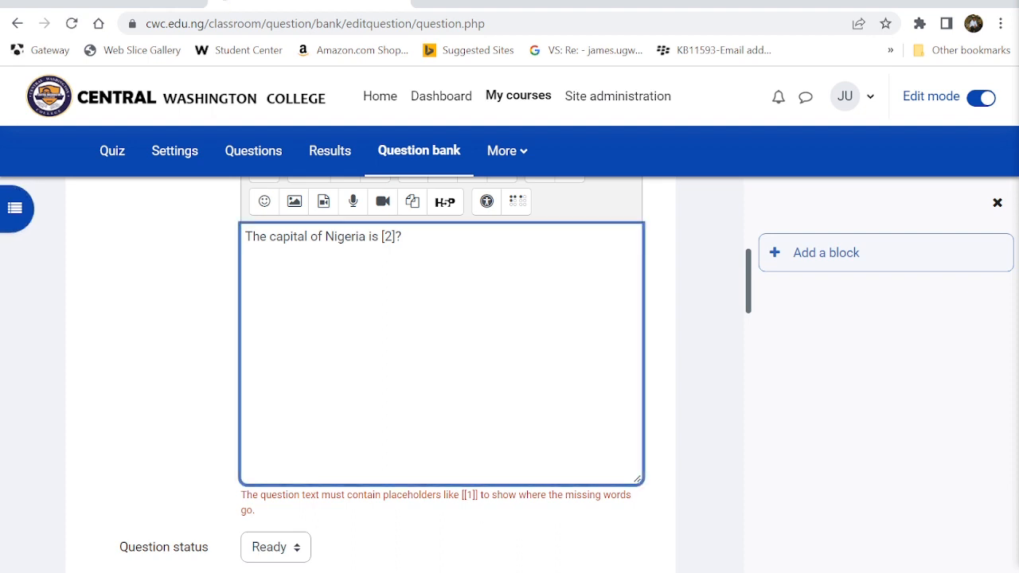
type("]")
type("[")
scroll(441, 374, "down", 8)
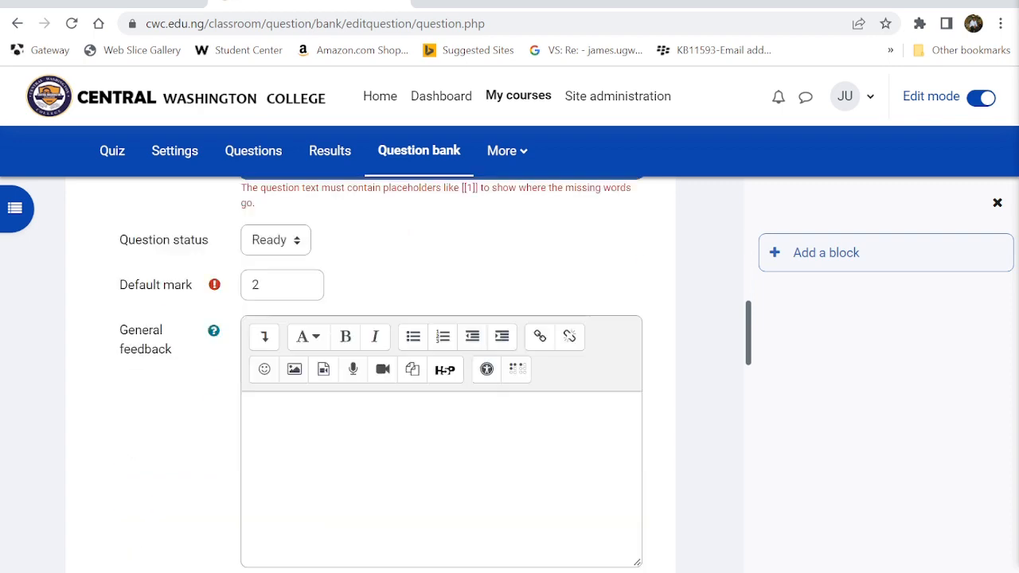
scroll(387, 236, "down", 10)
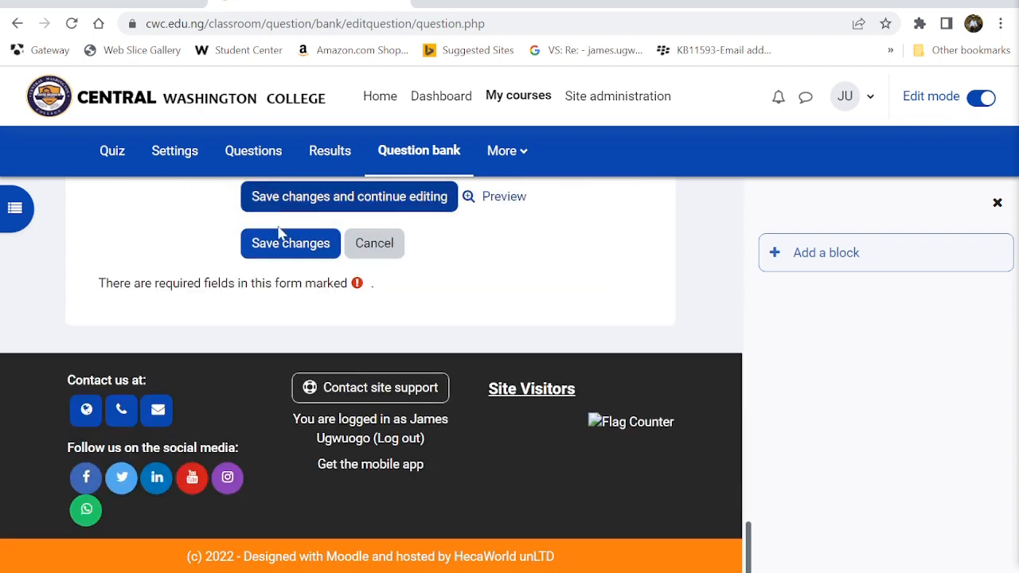
left_click(281, 236)
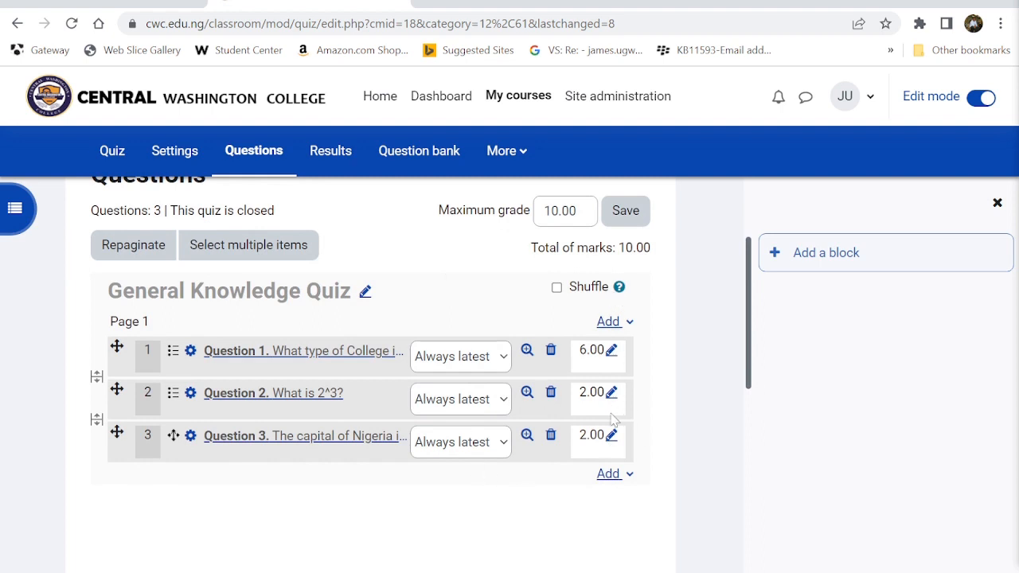
- Switch Edit mode off, open the Quiz 101 page, and start a timed preview attempt
scroll(593, 421, "up", 2)
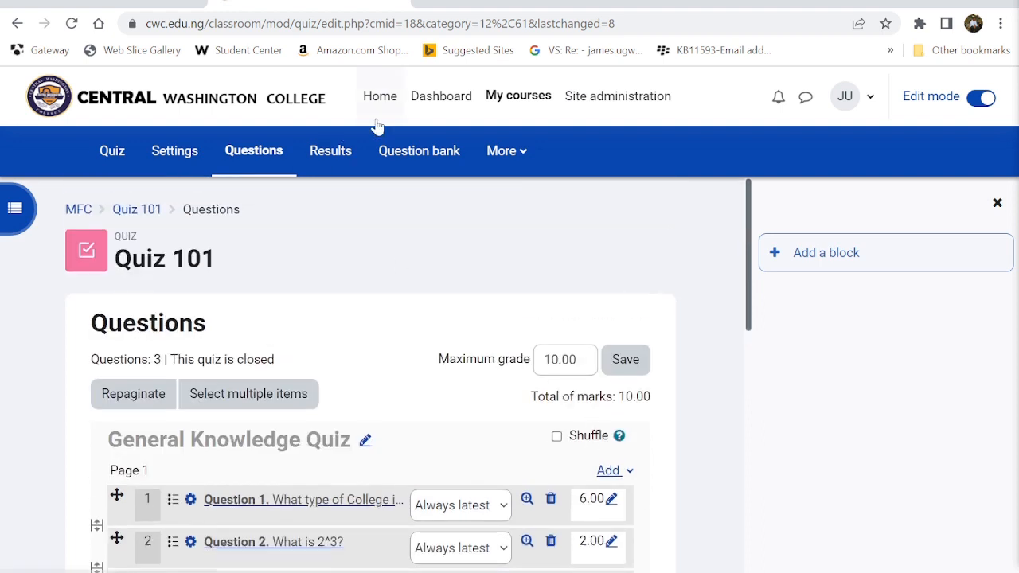
left_click(994, 104)
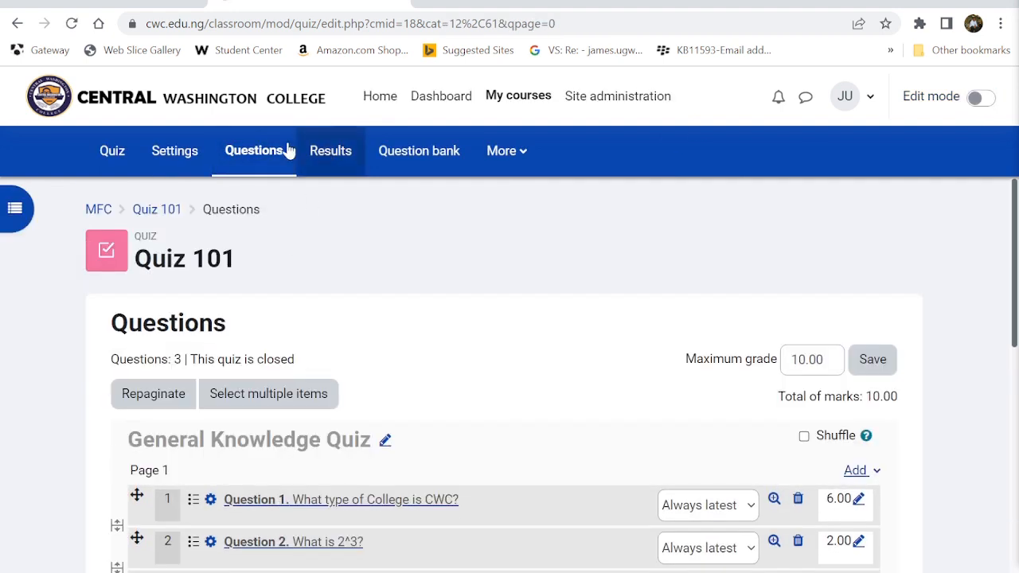
left_click(118, 155)
scroll(261, 518, "down", 1)
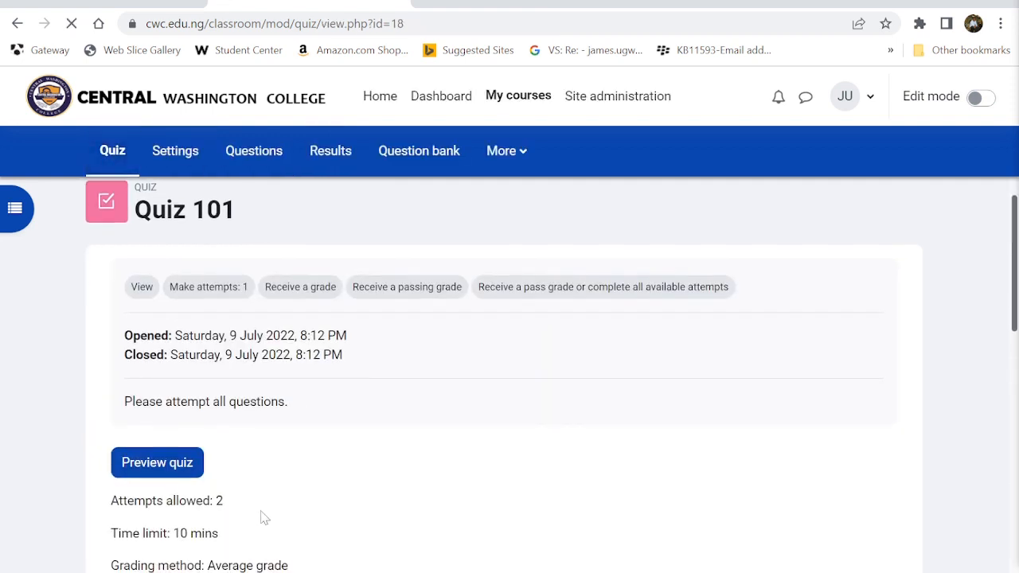
left_click(159, 468)
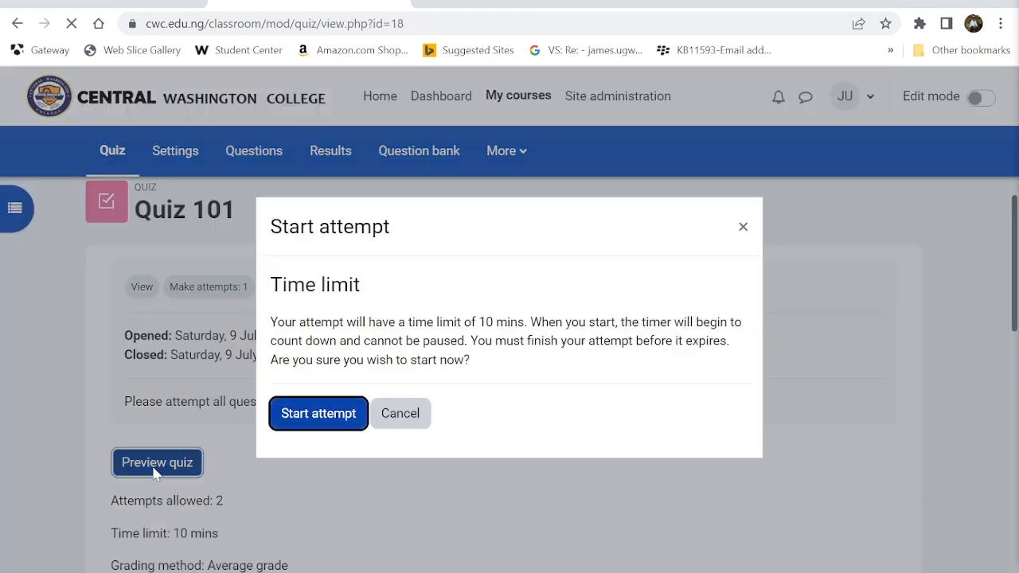
left_click(307, 419)
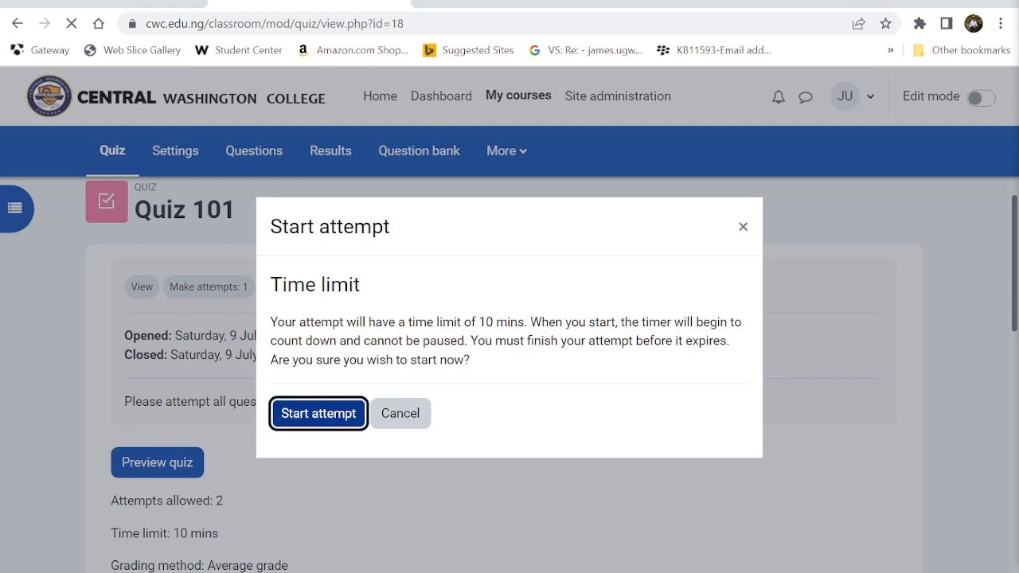
left_click(323, 412)
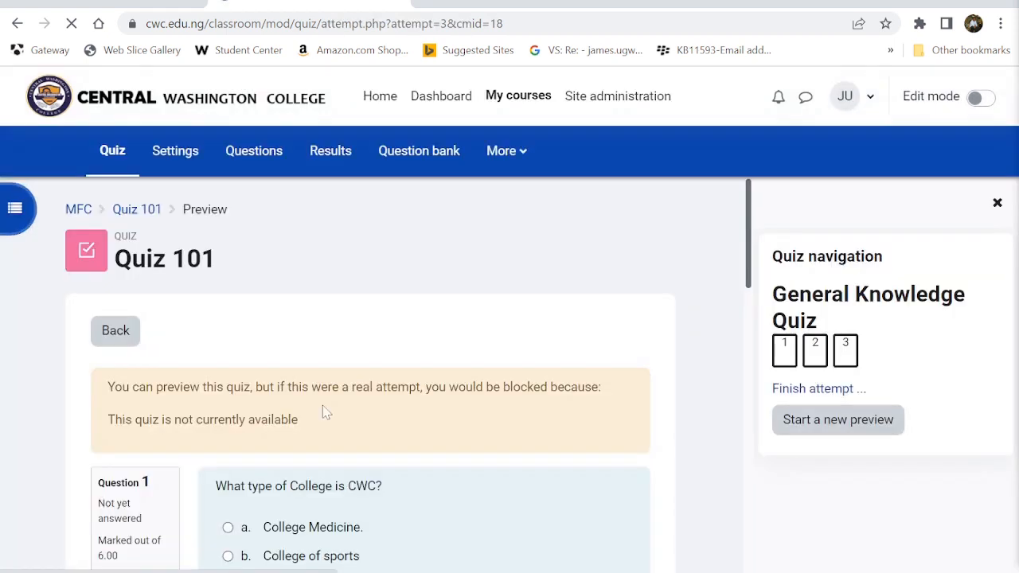
scroll(324, 412, "down", 3)
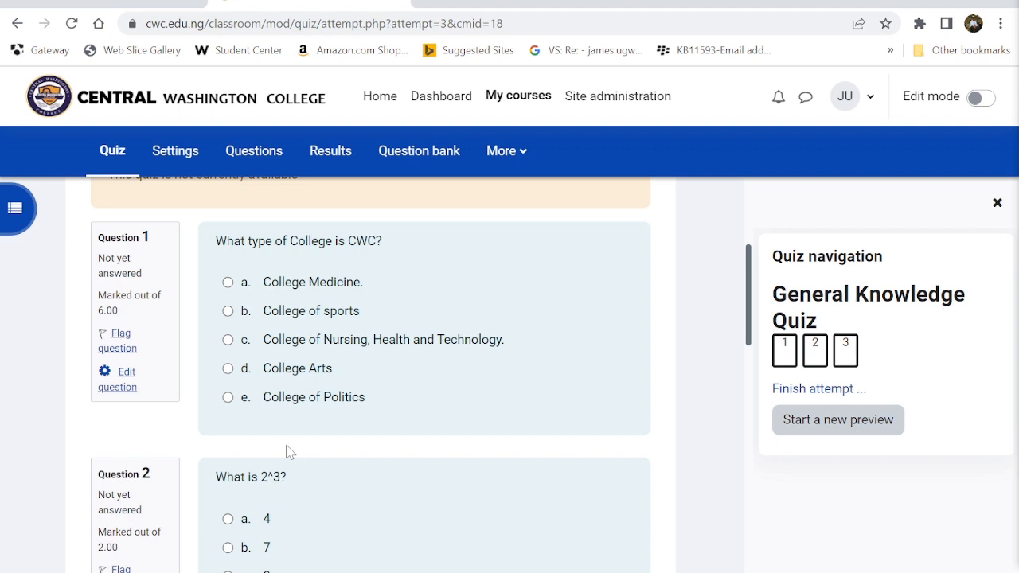
scroll(288, 452, "down", 1)
scroll(159, 302, "up", 2)
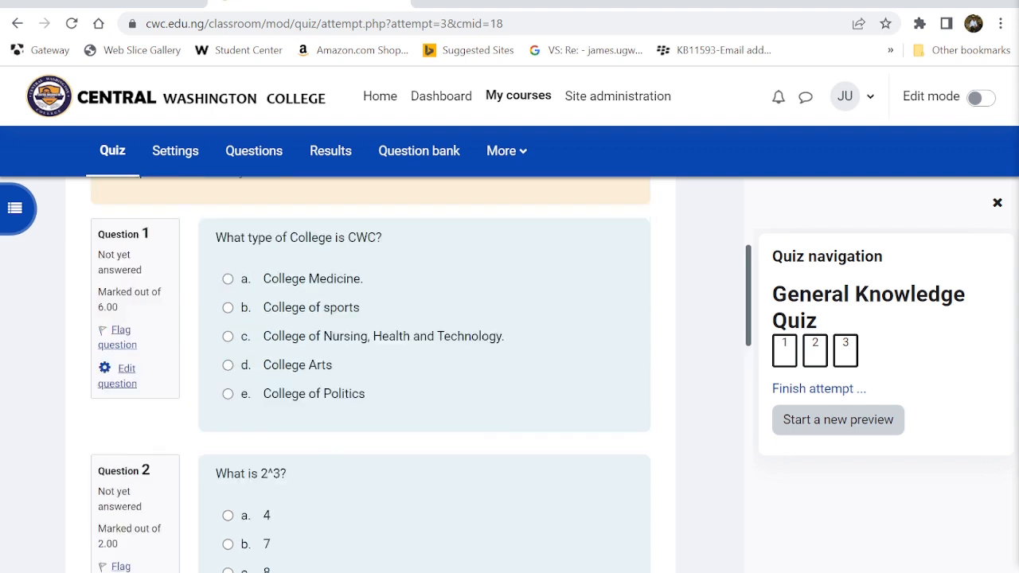
left_click_drag(120, 347, 98, 346)
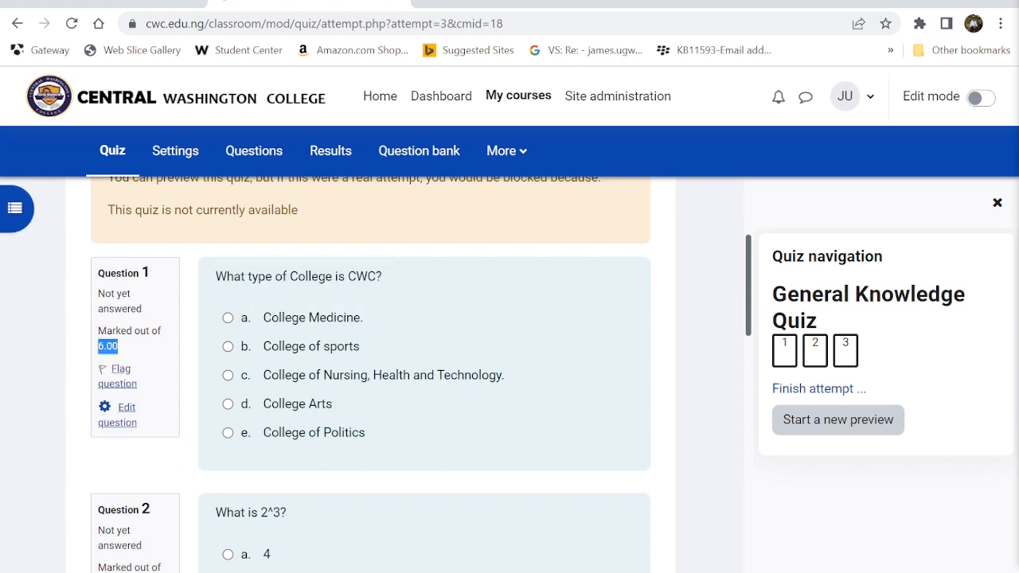
scroll(131, 360, "down", 3)
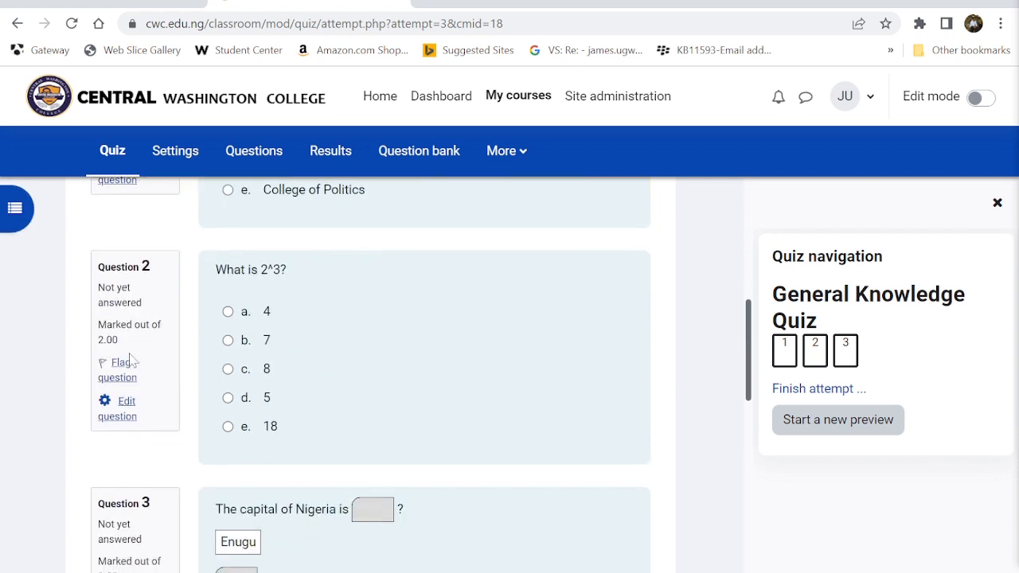
left_click_drag(113, 340, 98, 340)
scroll(124, 463, "down", 2)
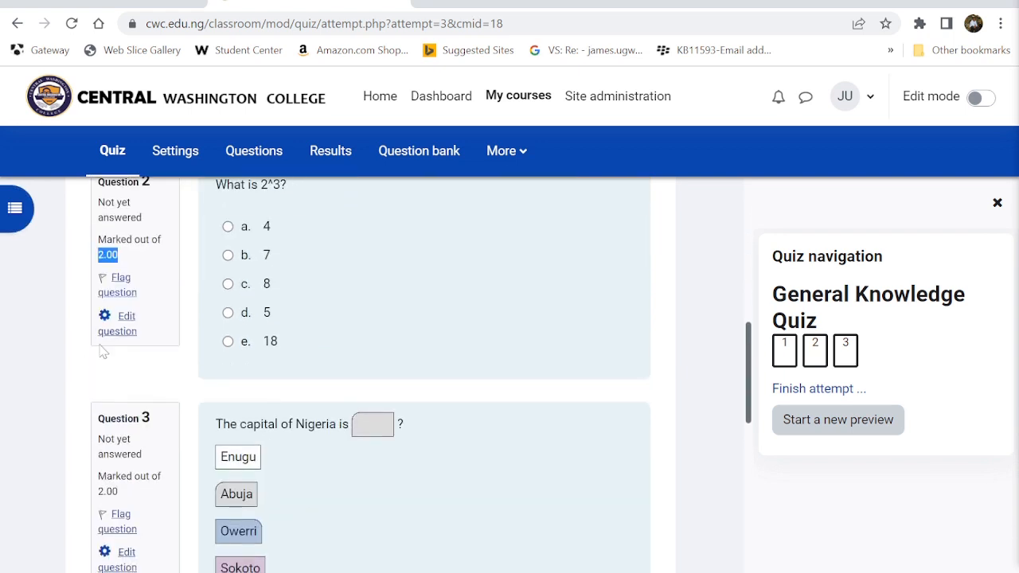
left_click_drag(123, 463, 68, 456)
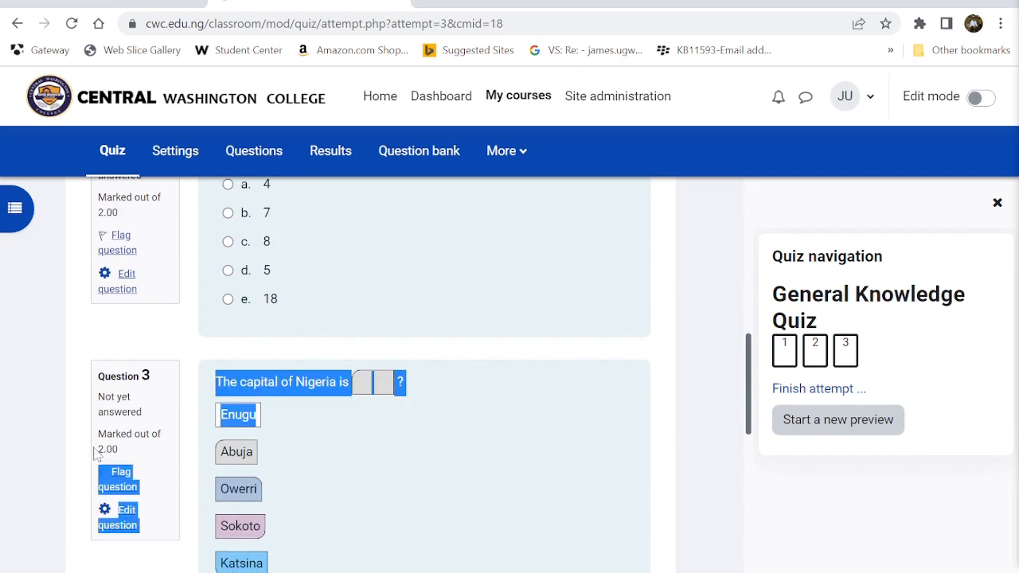
left_click(530, 499)
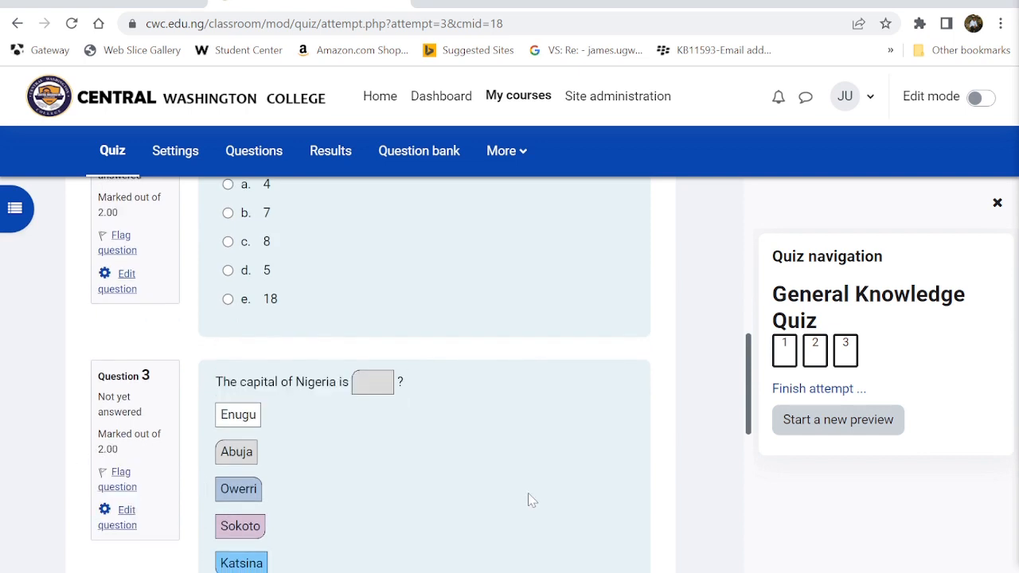
scroll(532, 499, "down", 1)
scroll(532, 500, "up", 5)
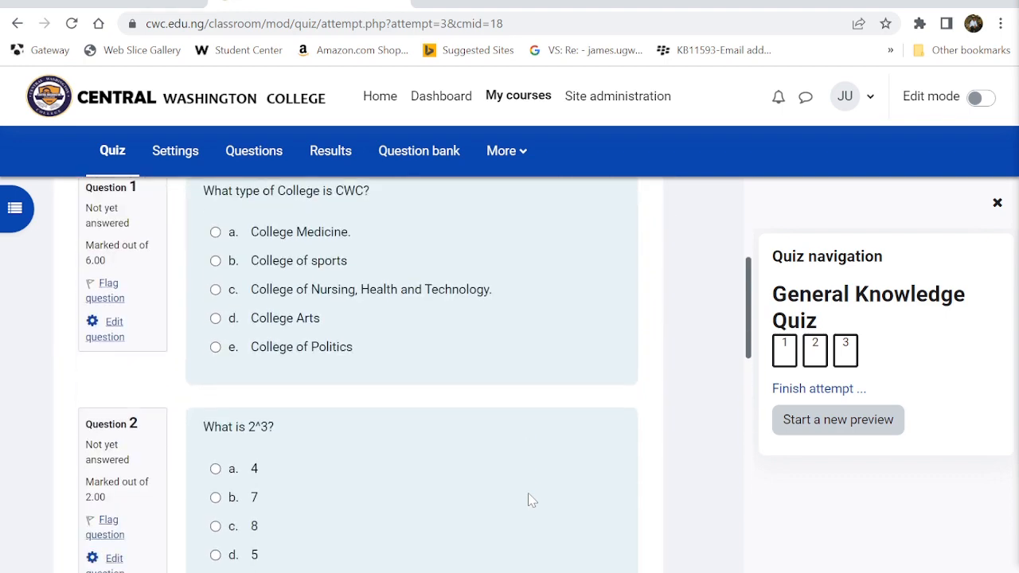
scroll(532, 499, "up", 1)
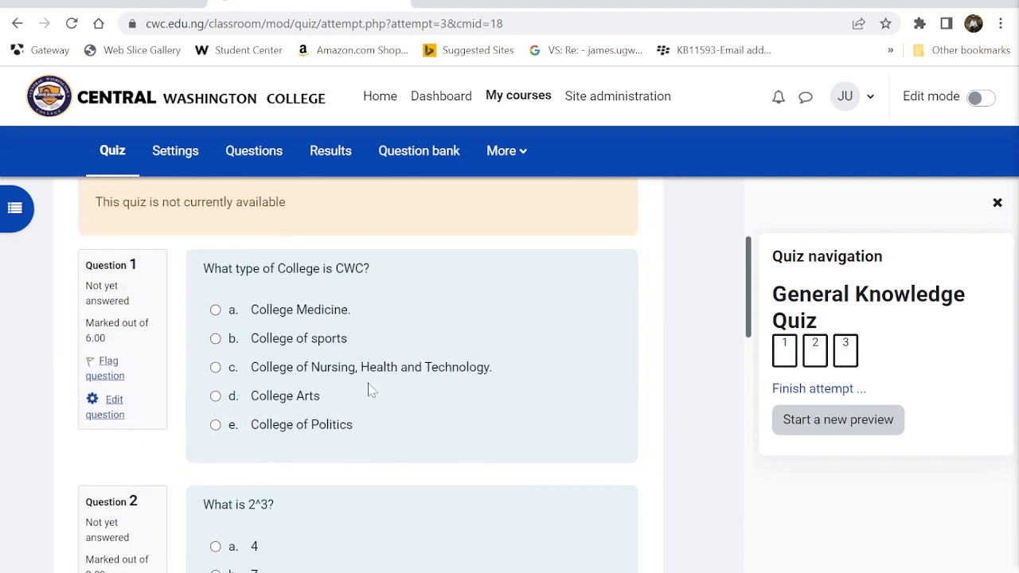
- Answer College of Nursing, Health and Technology for Question 1 and 8 for Question 2
left_click(215, 368)
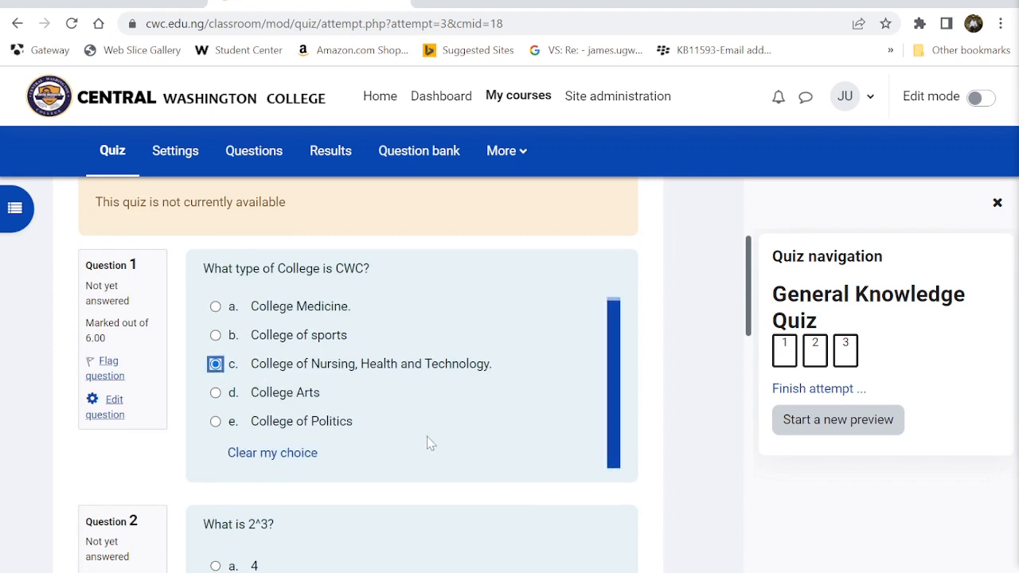
scroll(427, 443, "down", 2)
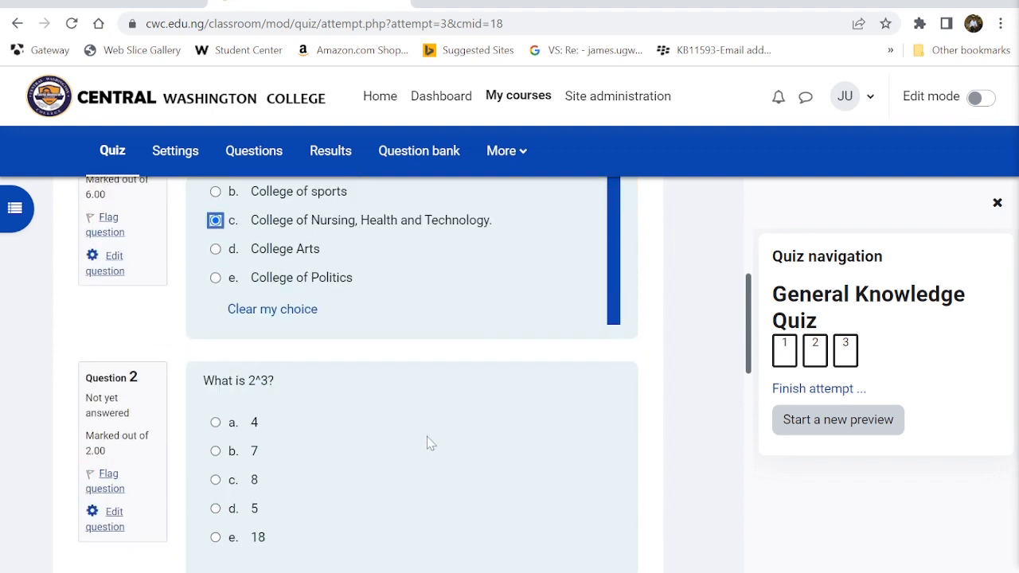
scroll(427, 442, "down", 2)
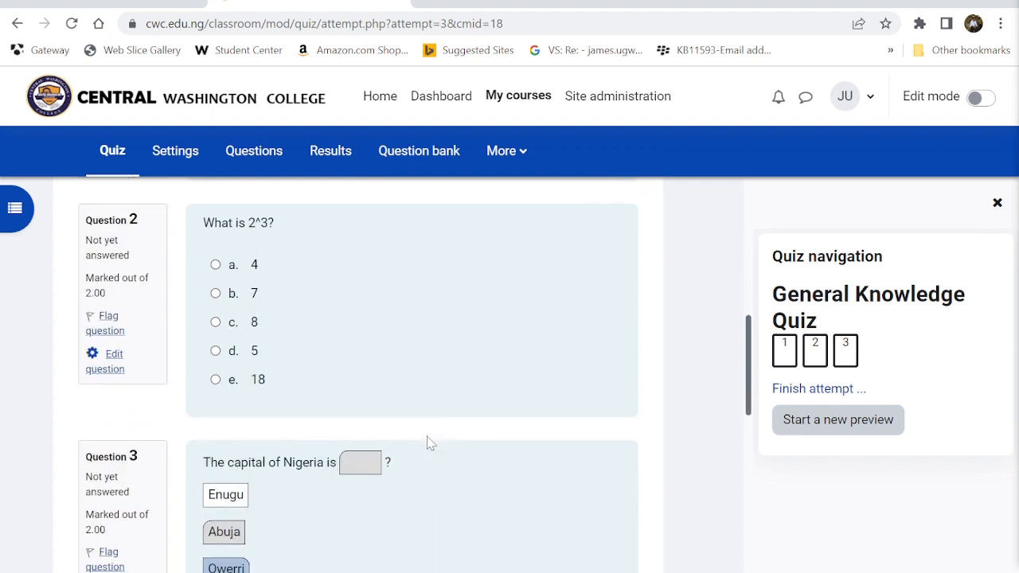
left_click(216, 323)
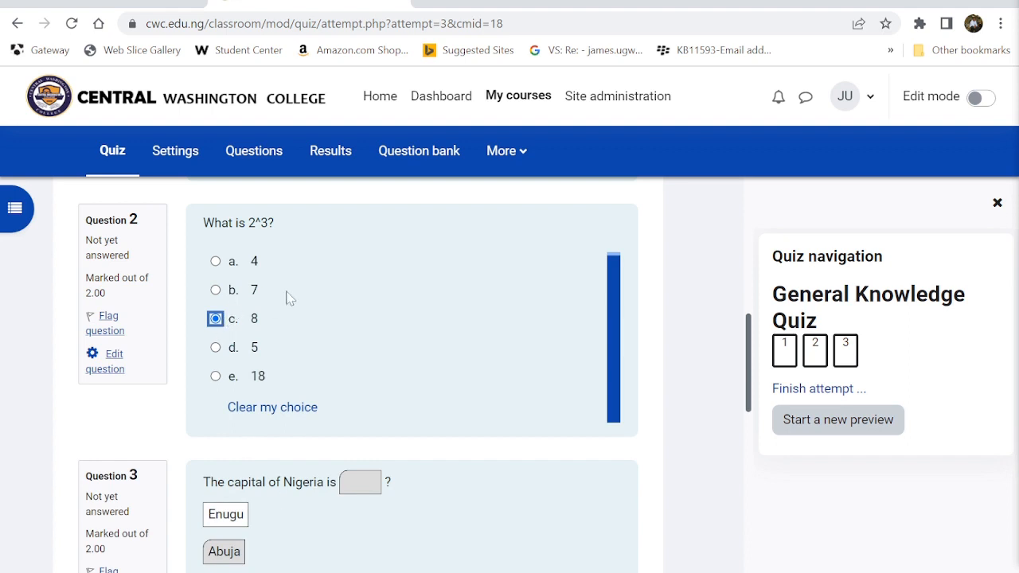
scroll(334, 300, "up", 3)
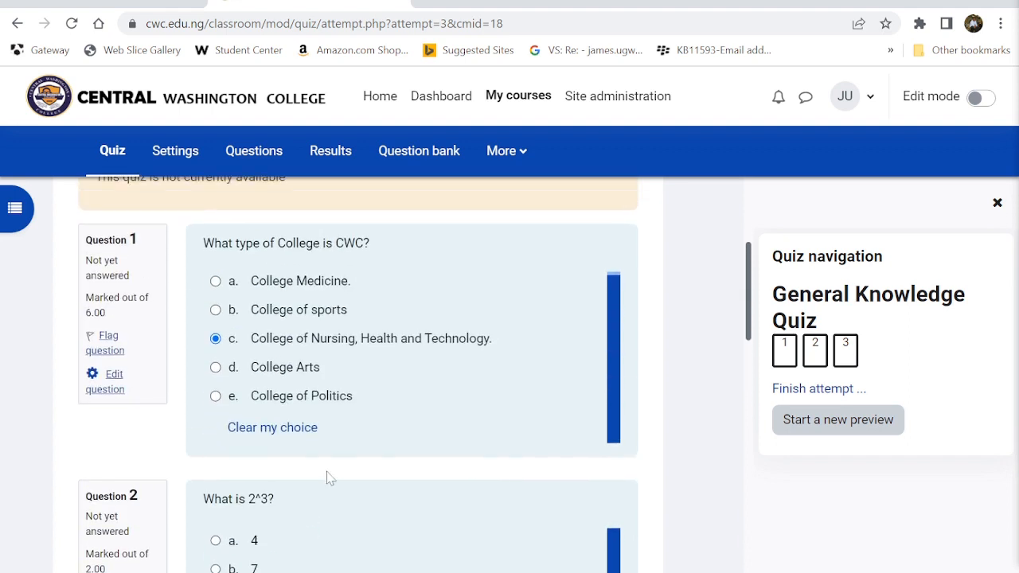
scroll(328, 477, "down", 5)
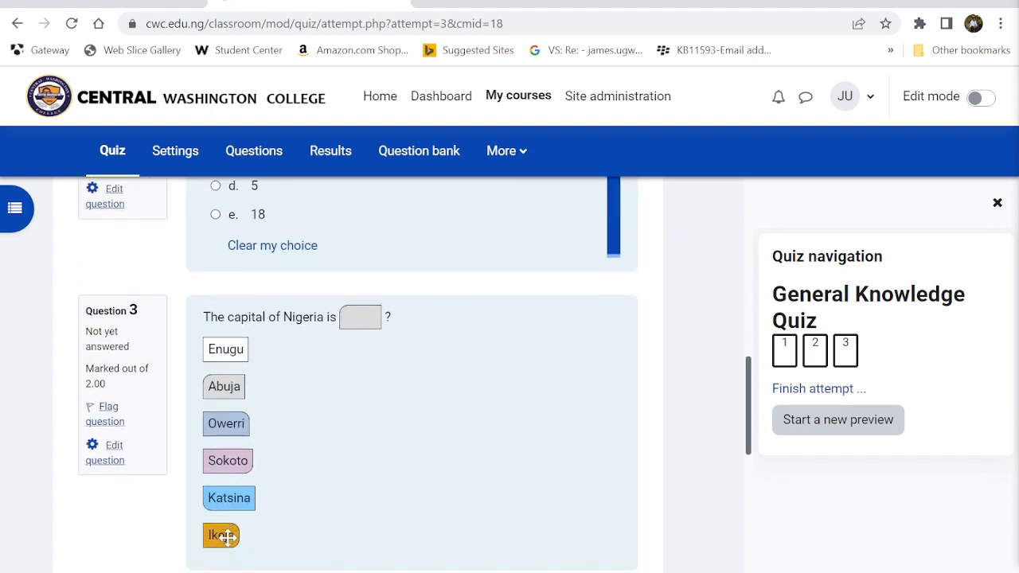
- Fill Question 3's blank with Abuja after Ikeja, Enugu, Owerri and Katsina fail to place
left_click_drag(228, 538, 369, 326)
left_click_drag(215, 538, 360, 317)
left_click_drag(226, 352, 361, 318)
left_click_drag(219, 426, 342, 348)
left_click_drag(230, 496, 360, 312)
left_click_drag(228, 387, 361, 314)
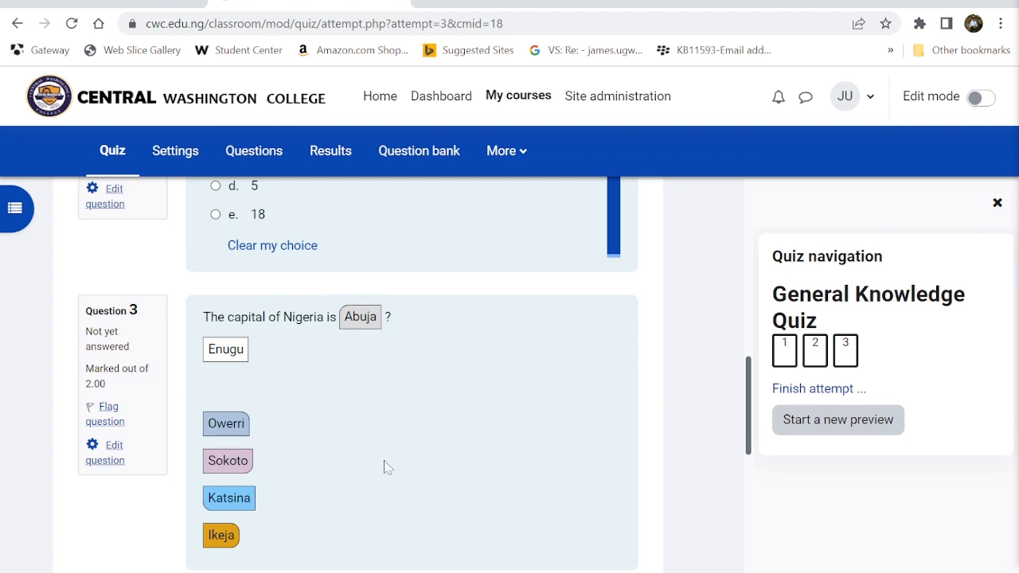
scroll(387, 467, "down", 2)
scroll(387, 466, "up", 4)
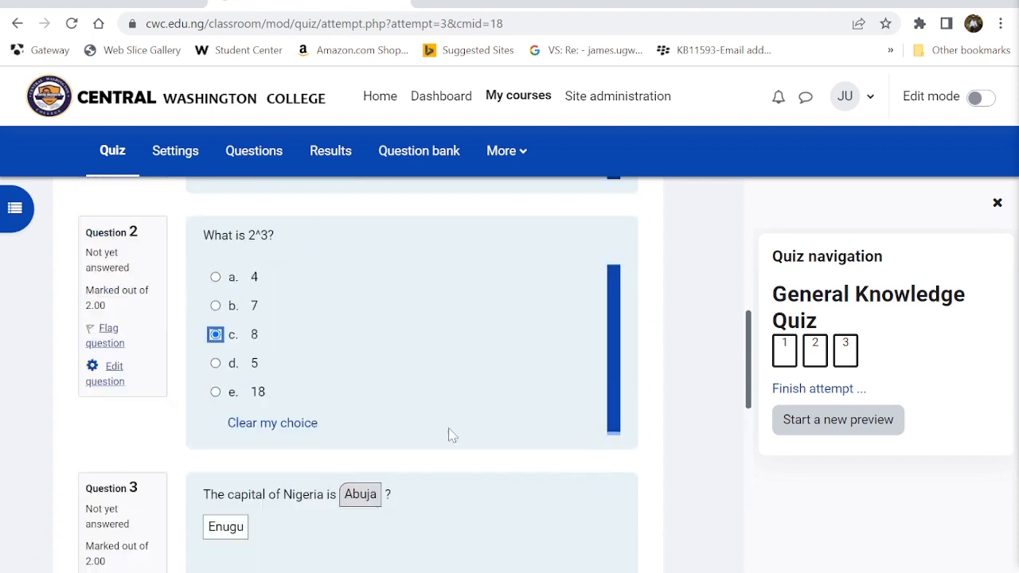
scroll(450, 434, "up", 3)
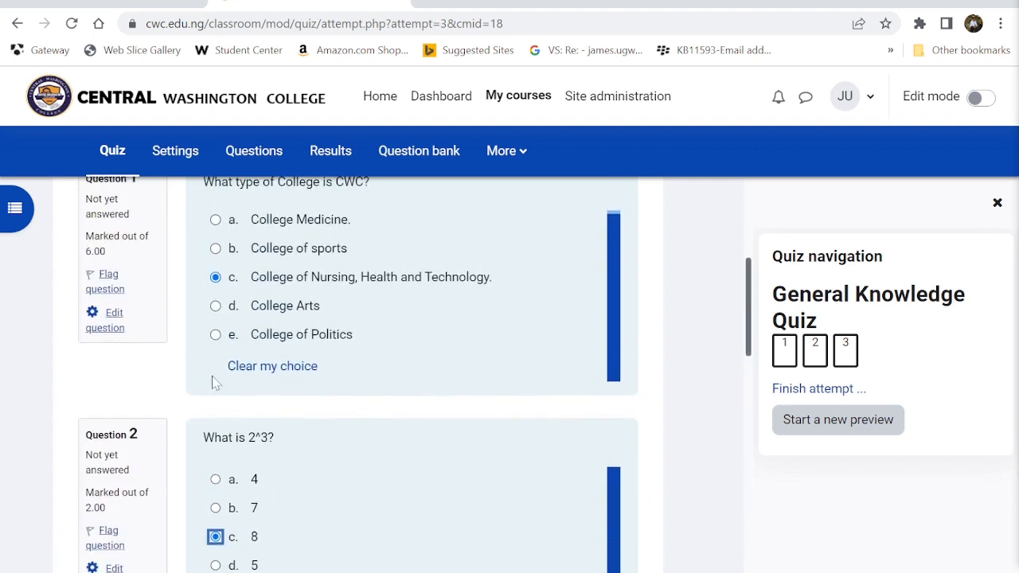
- Switch Question 1 to College Medicine and back, answer 5 for Question 2, and finish
left_click(215, 220)
scroll(448, 464, "down", 2)
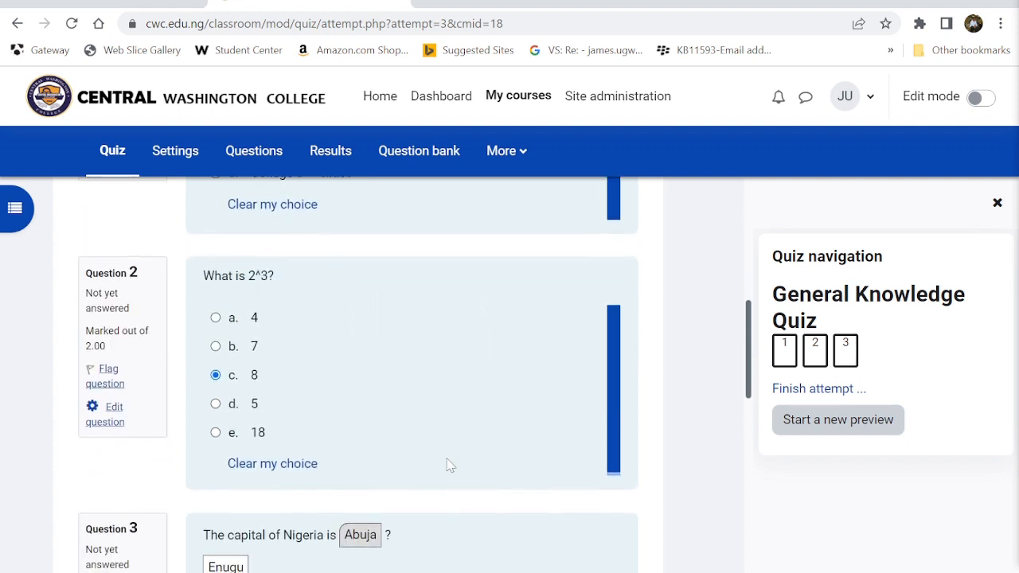
scroll(448, 466, "up", 3)
left_click(216, 338)
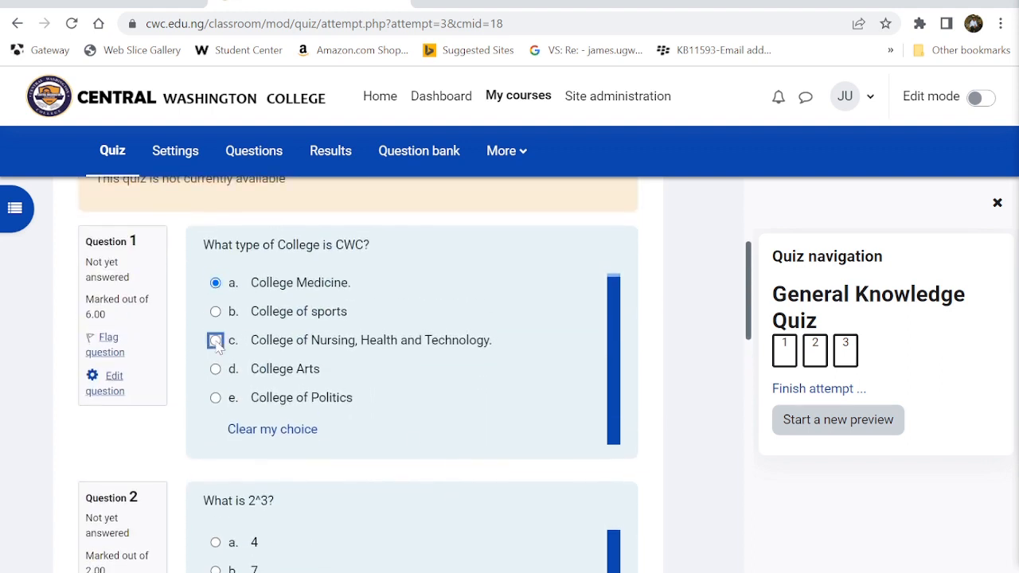
scroll(584, 495, "down", 4)
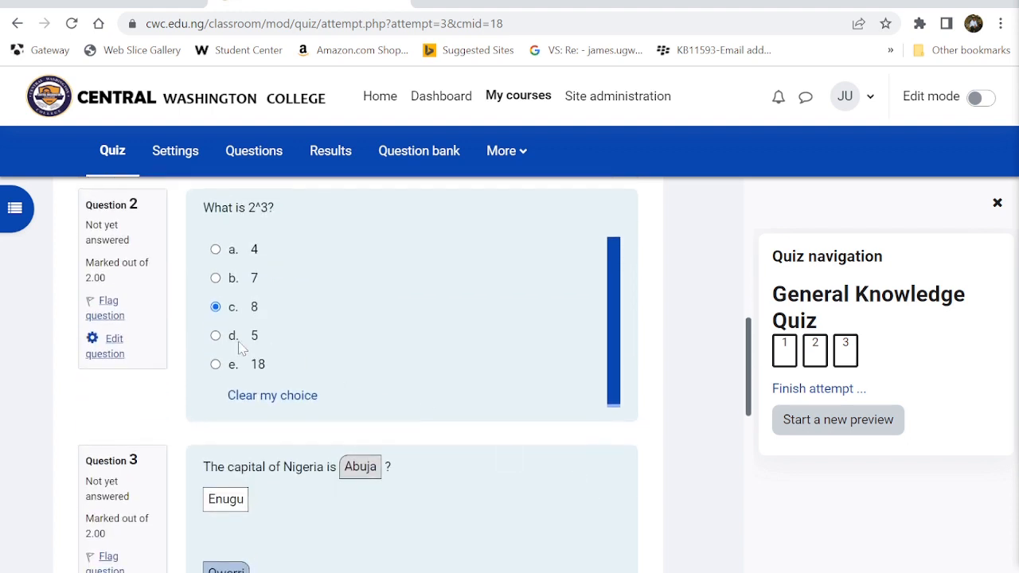
left_click(215, 335)
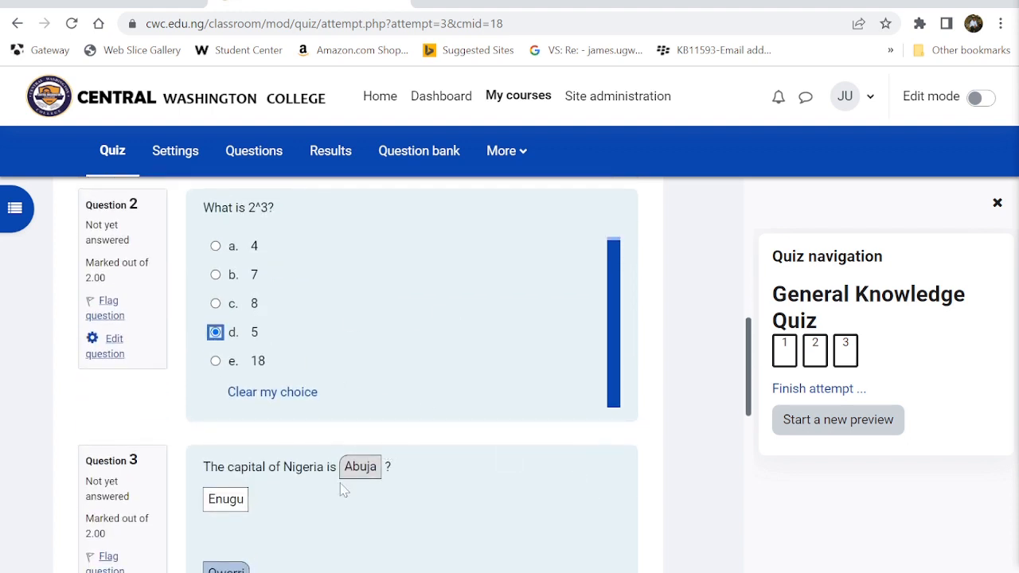
scroll(389, 509, "down", 4)
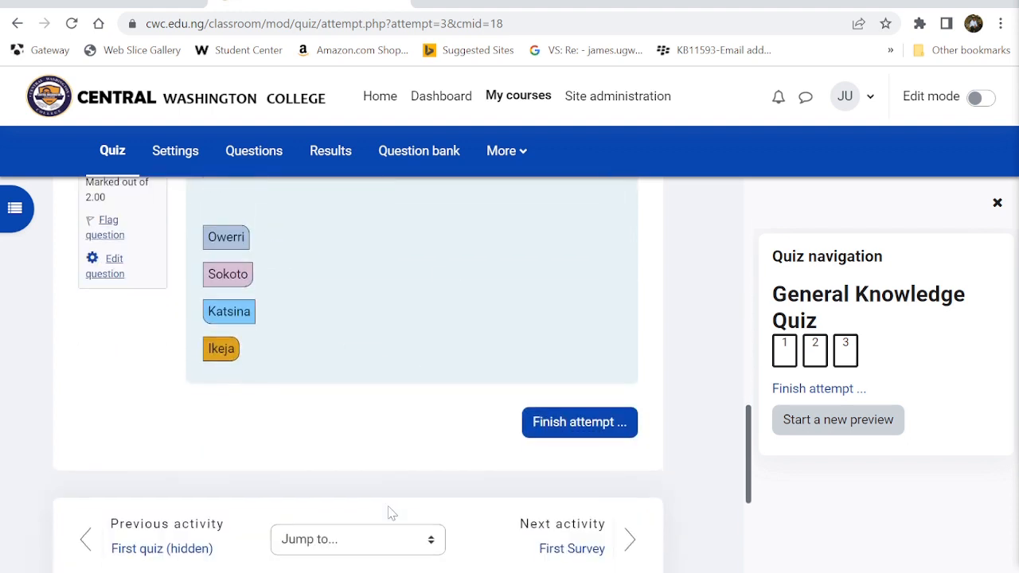
left_click(546, 427)
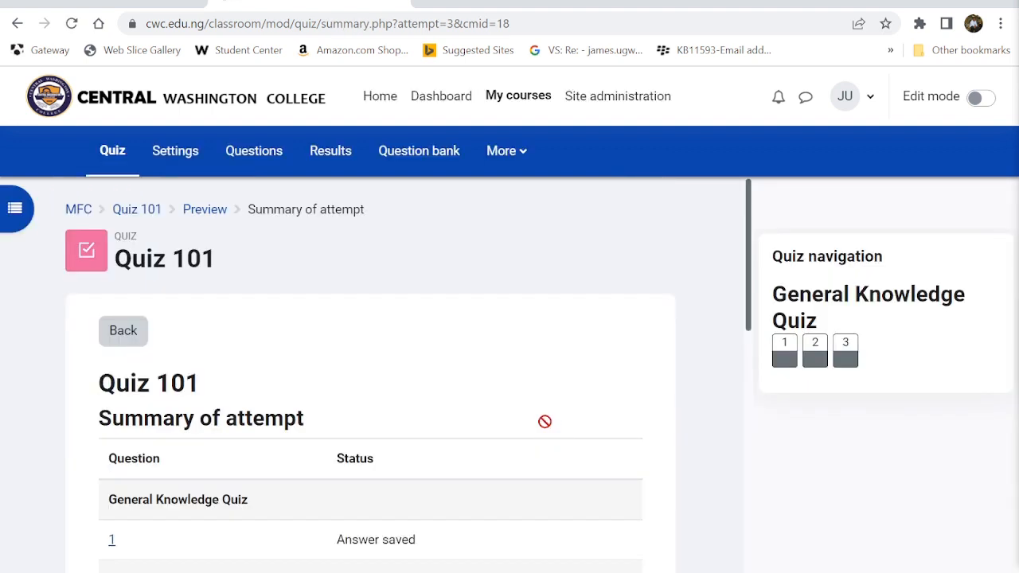
- Go back into the attempt, change Question 2 to option e (18), and finish again
scroll(544, 421, "down", 1)
scroll(544, 421, "down", 1)
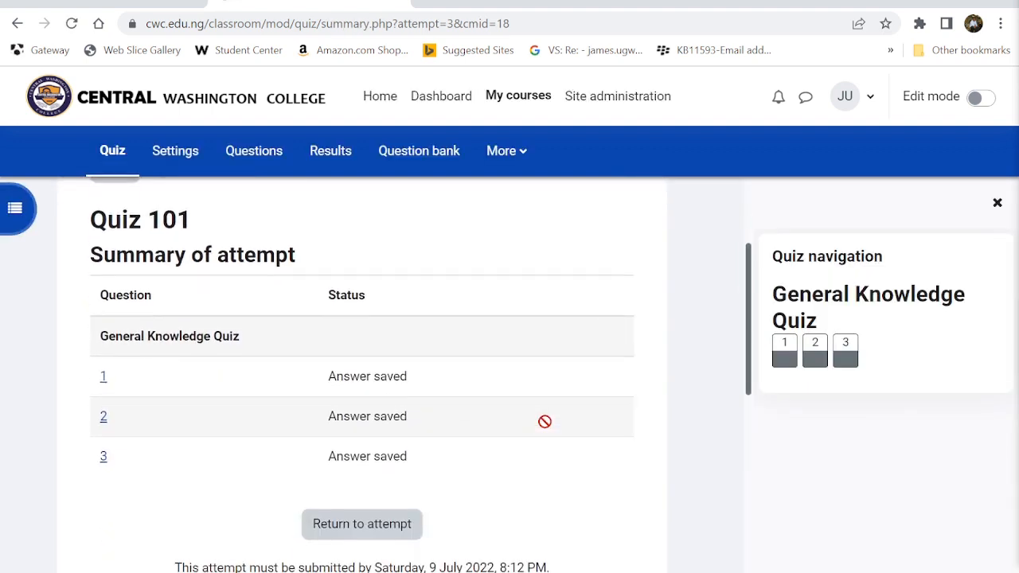
scroll(381, 362, "down", 3)
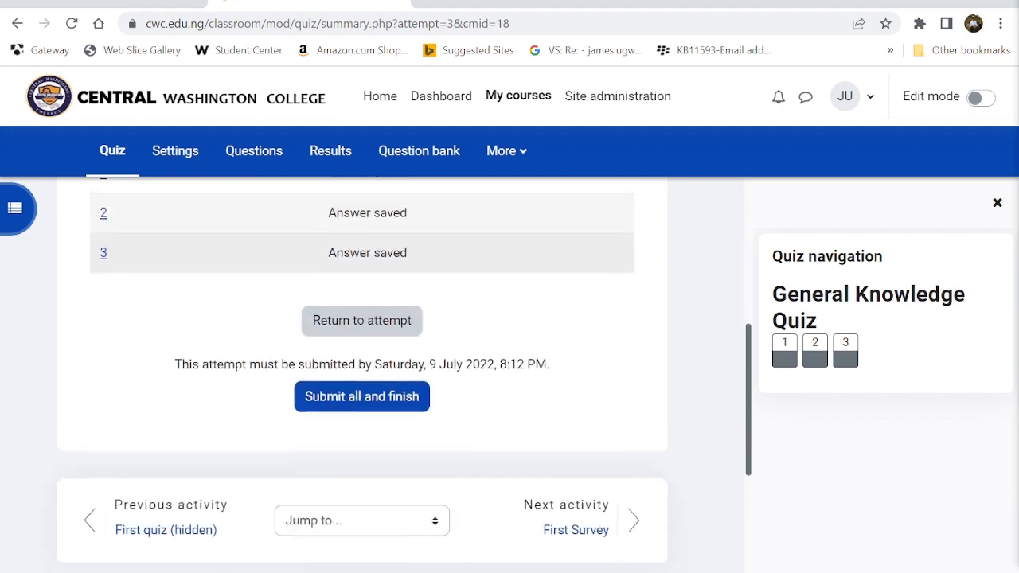
left_click(331, 293)
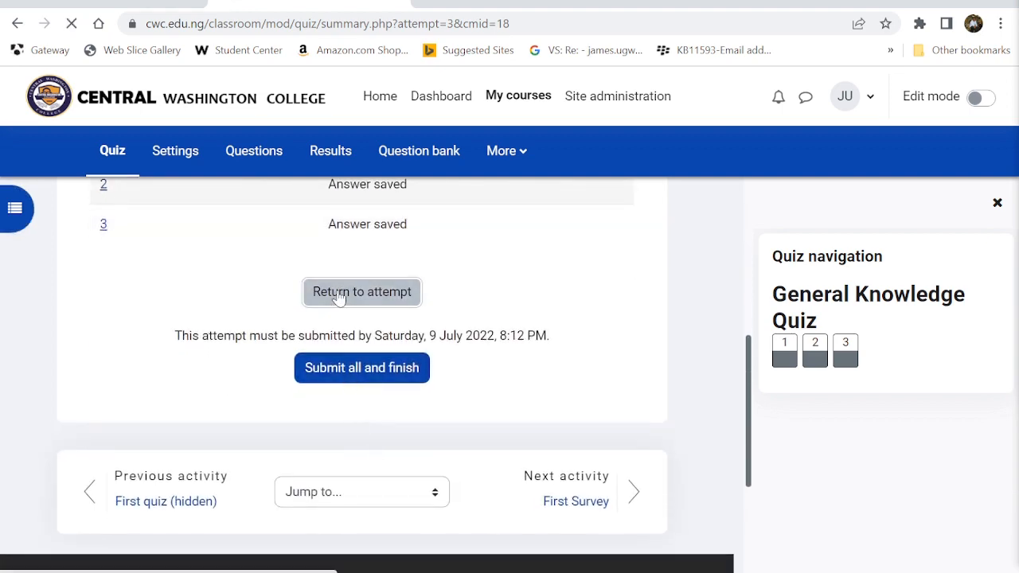
scroll(271, 446, "down", 3)
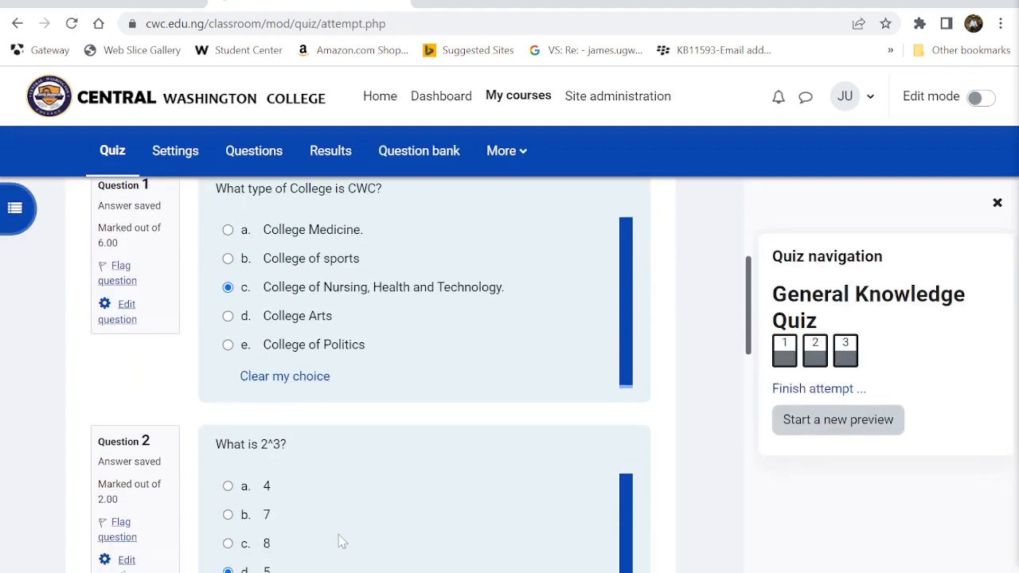
scroll(341, 541, "down", 3)
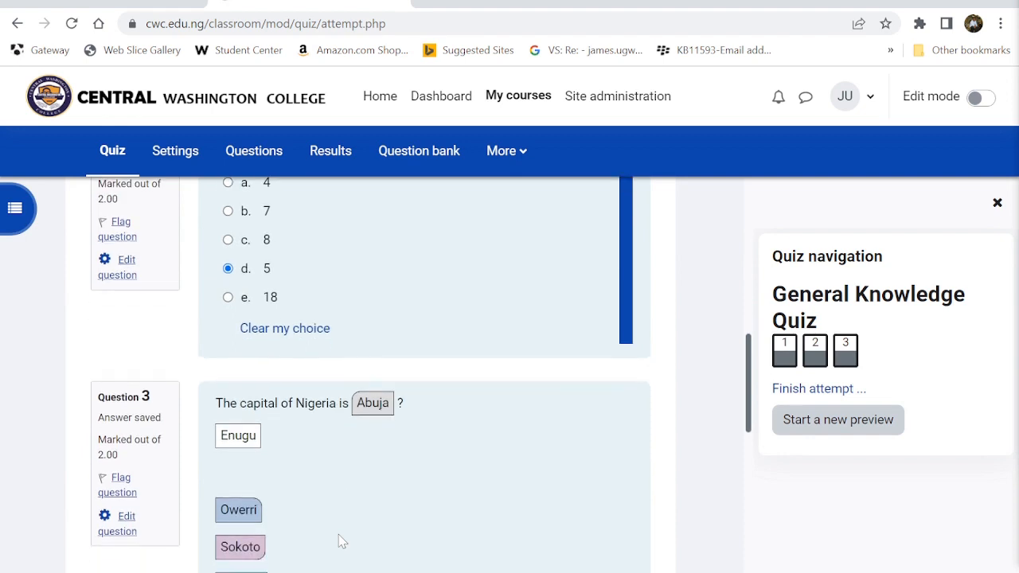
scroll(340, 541, "down", 1)
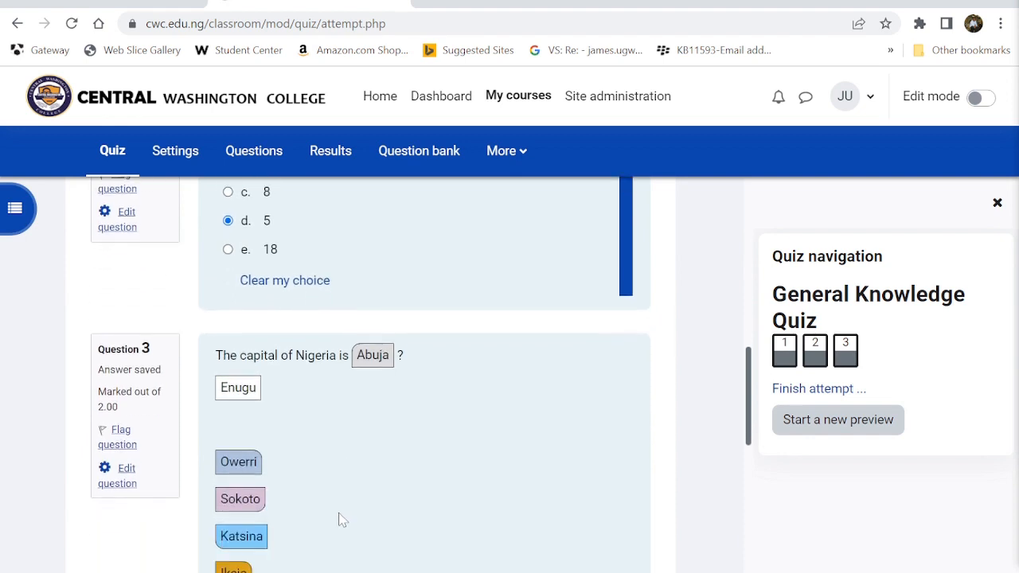
scroll(341, 519, "up", 2)
left_click(229, 397)
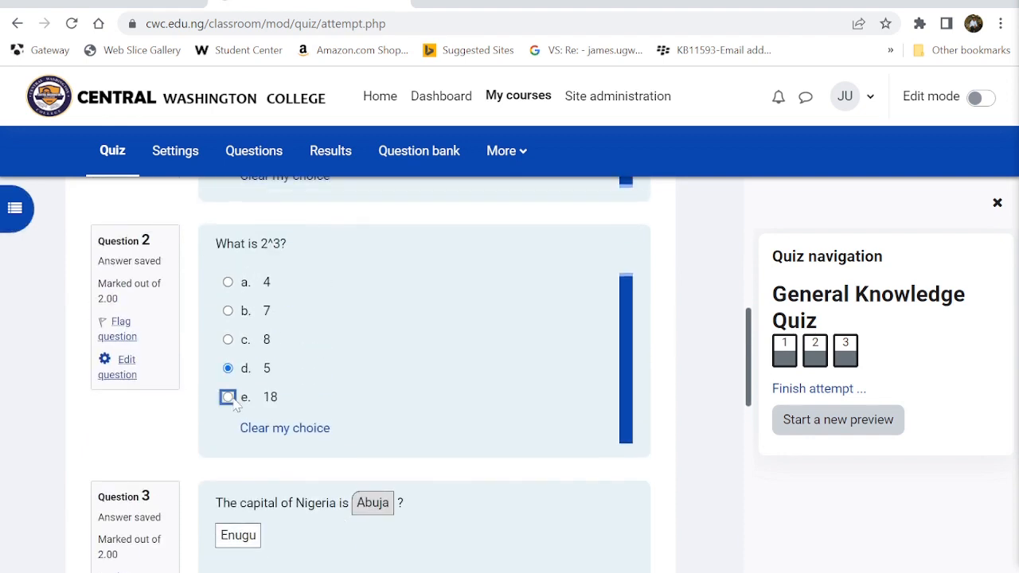
scroll(390, 402, "down", 4)
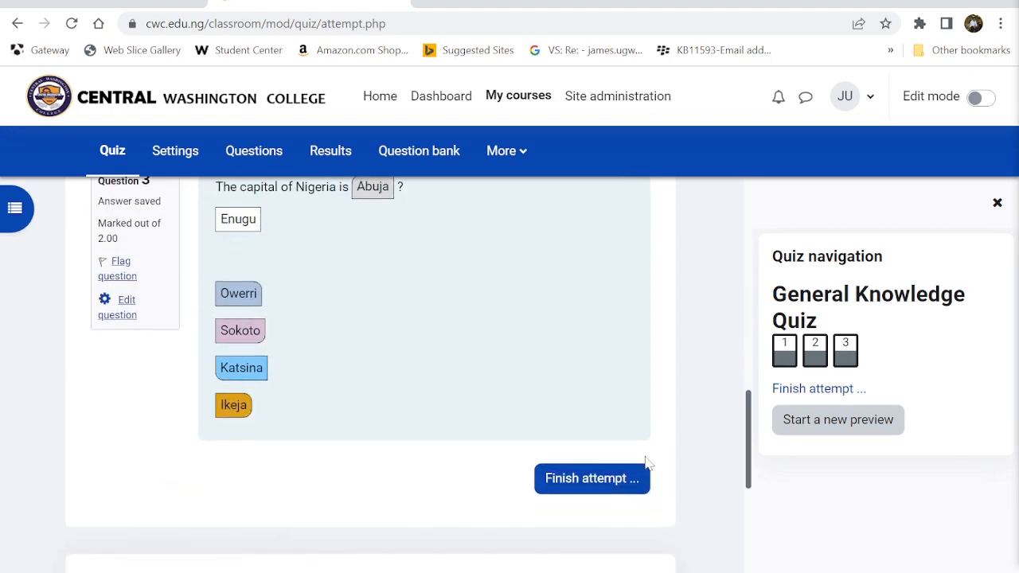
left_click(602, 481)
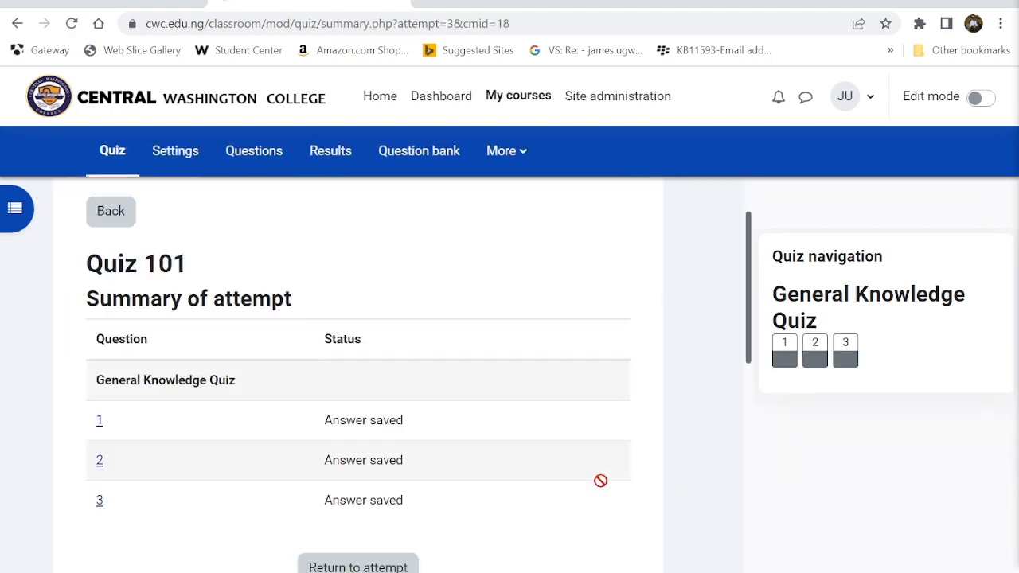
- Submit all answers of the Quiz 101 attempt and confirm sending it for grading
scroll(600, 480, "down", 4)
left_click(375, 364)
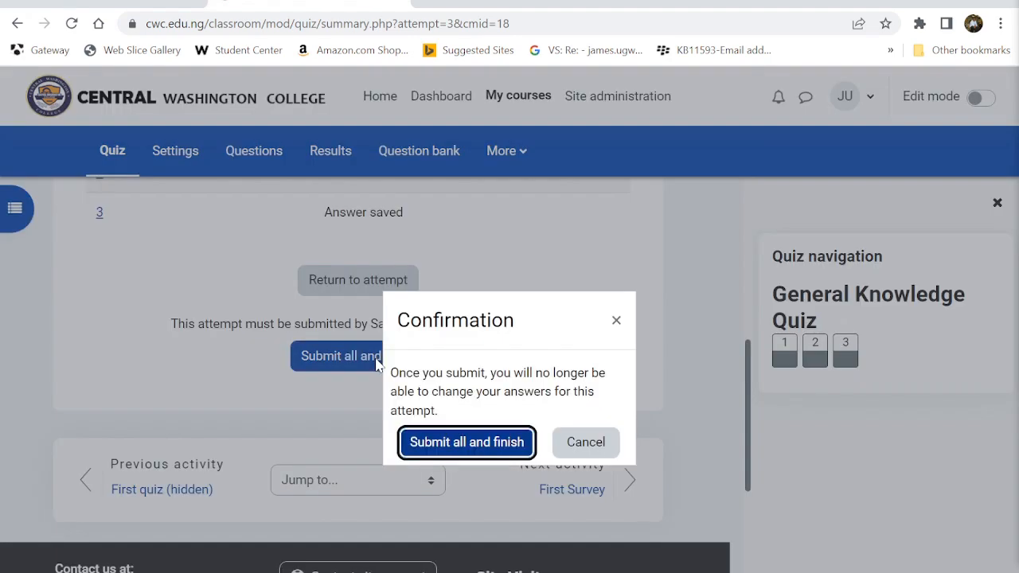
left_click(475, 444)
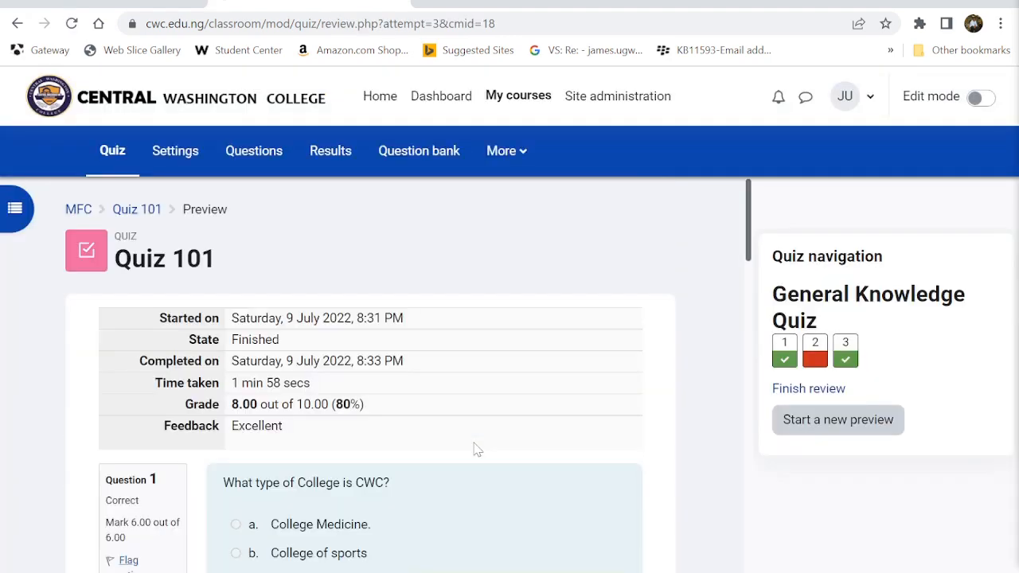
- Review the 8.00/10 result with question 2 marked incorrect, then start a new preview
scroll(478, 450, "down", 2)
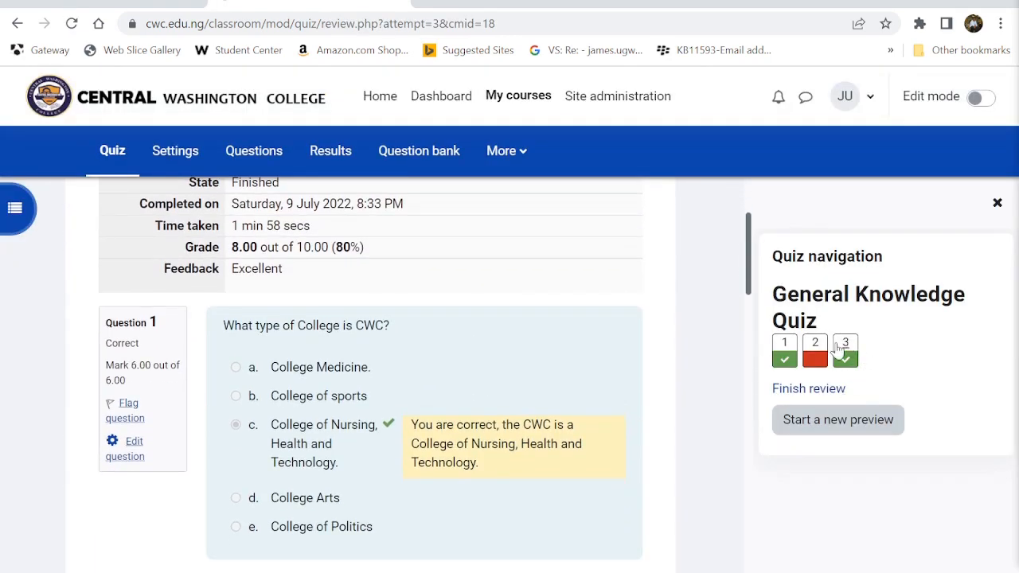
scroll(523, 407, "down", 5)
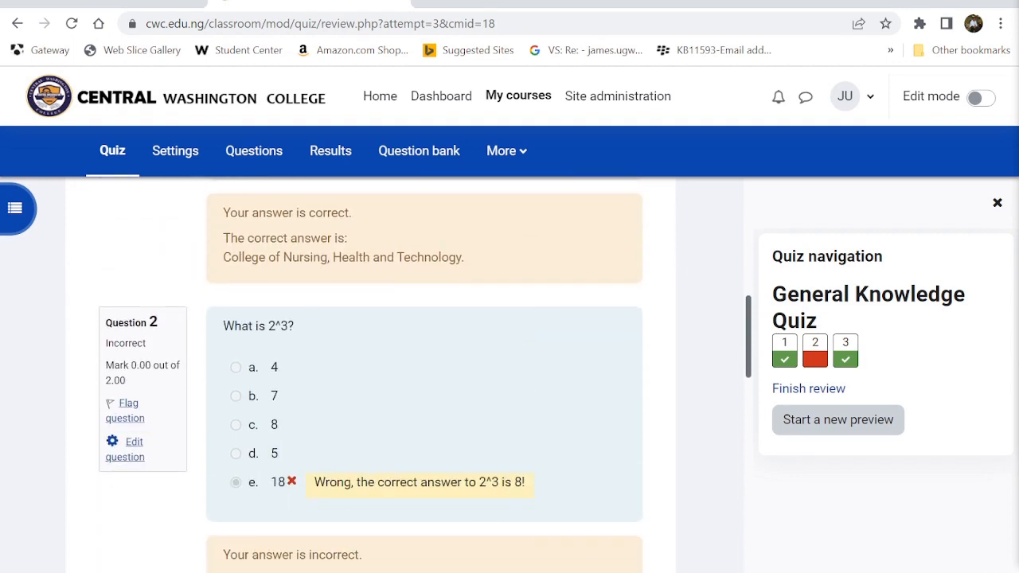
scroll(517, 464, "down", 8)
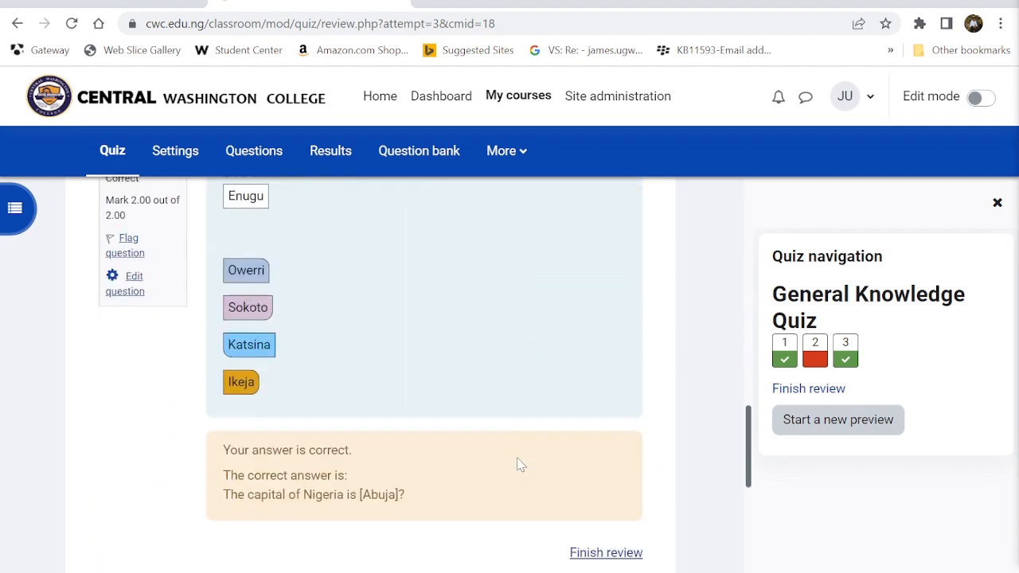
scroll(517, 464, "down", 3)
scroll(518, 465, "up", 10)
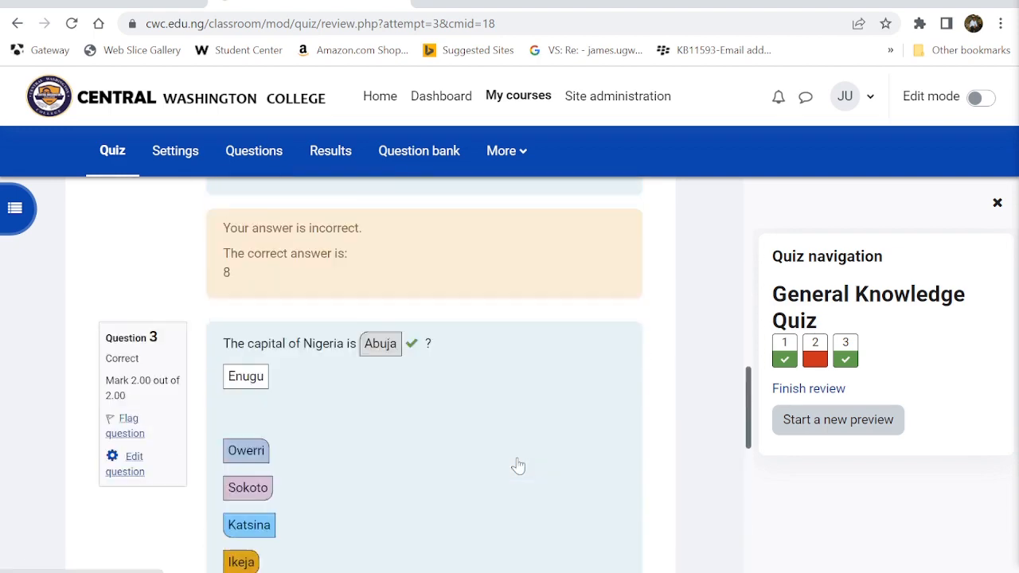
scroll(518, 466, "up", 7)
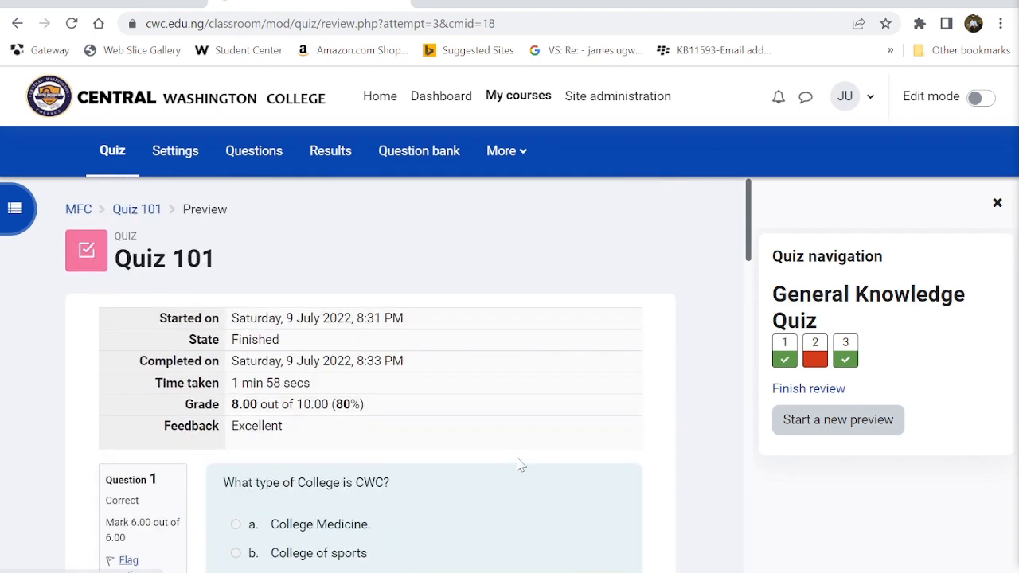
left_click(846, 440)
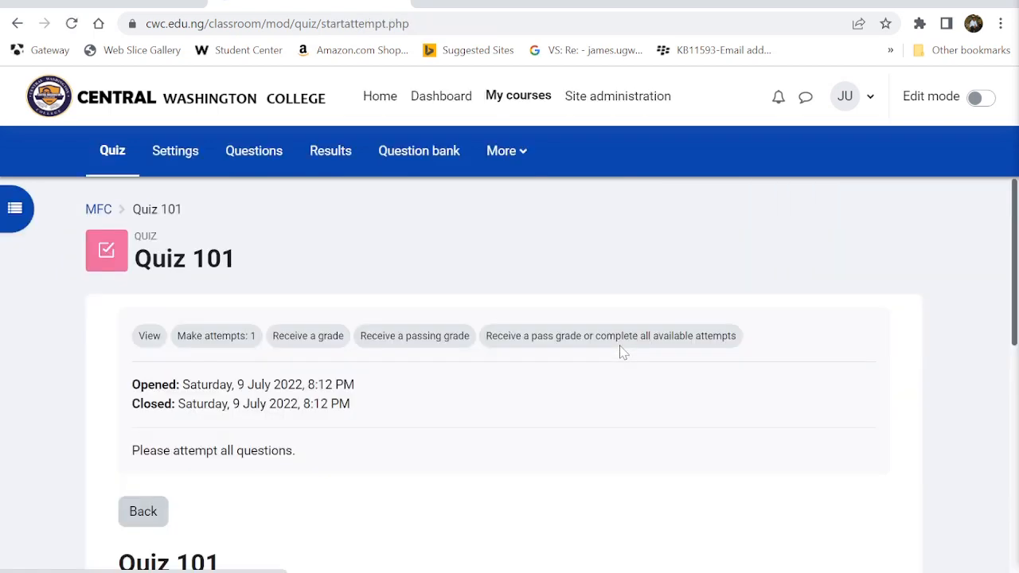
- Open My first Course from the My courses list
scroll(622, 352, "down", 3)
scroll(621, 352, "up", 3)
left_click(496, 107)
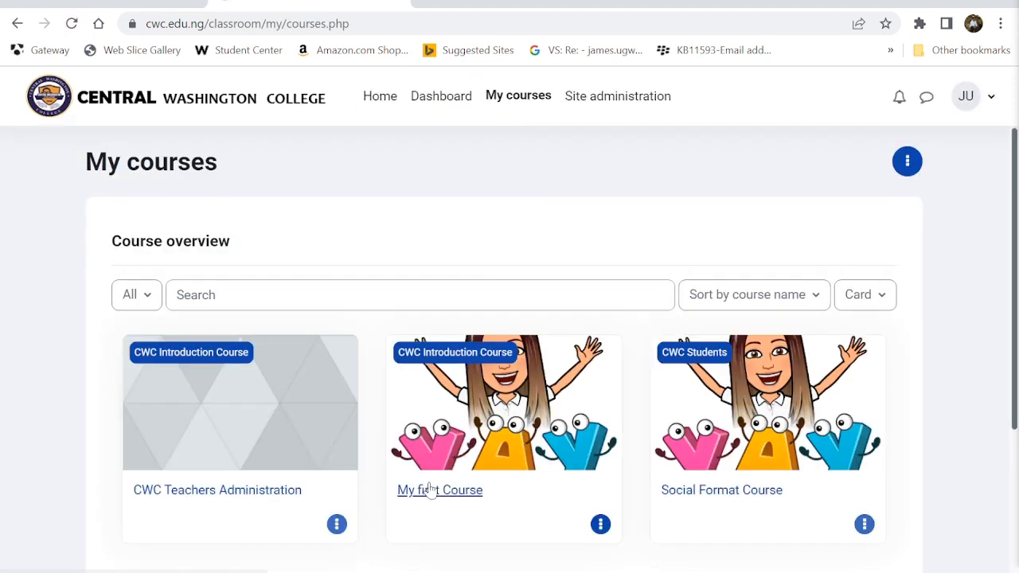
scroll(430, 488, "down", 1)
left_click(486, 349)
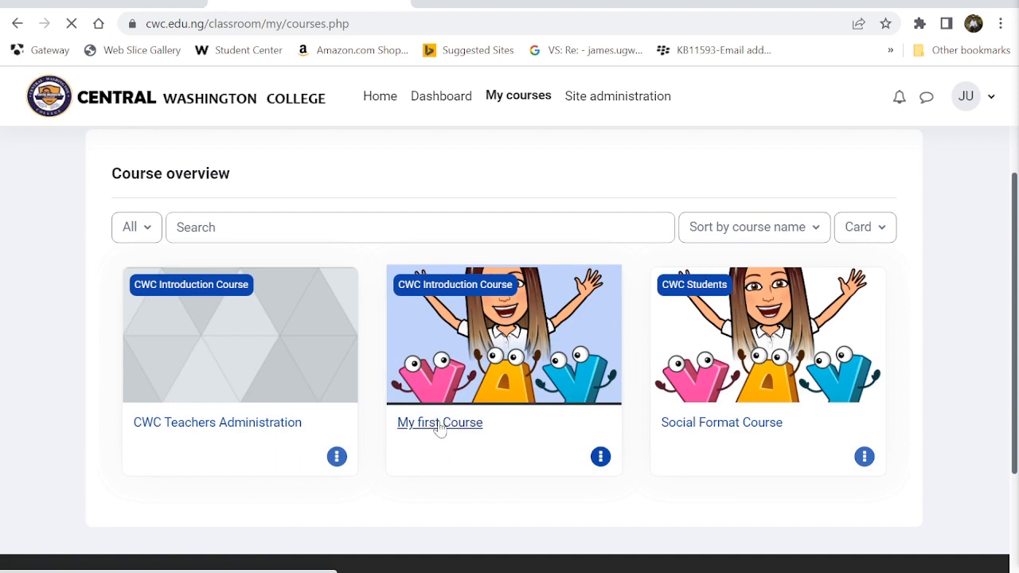
- Show the course Participants list with its three enrolled users and bring up Enrol users
scroll(361, 374, "down", 1)
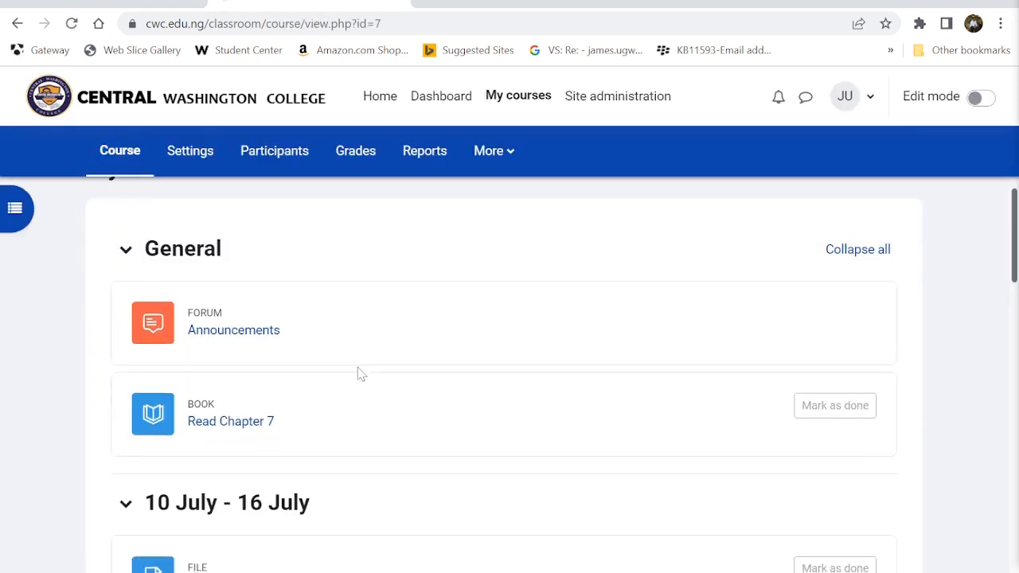
left_click(277, 161)
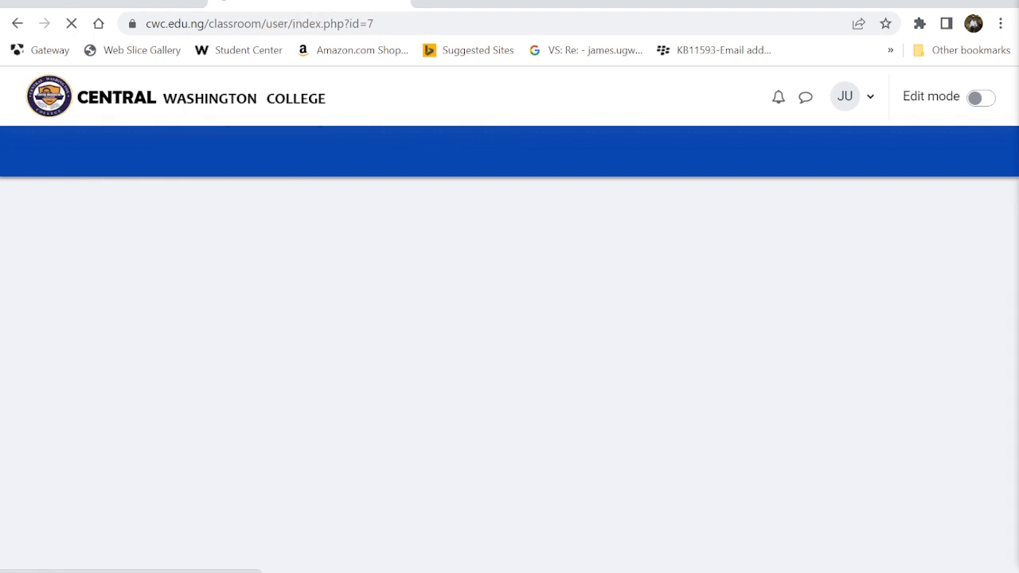
scroll(316, 235, "down", 5)
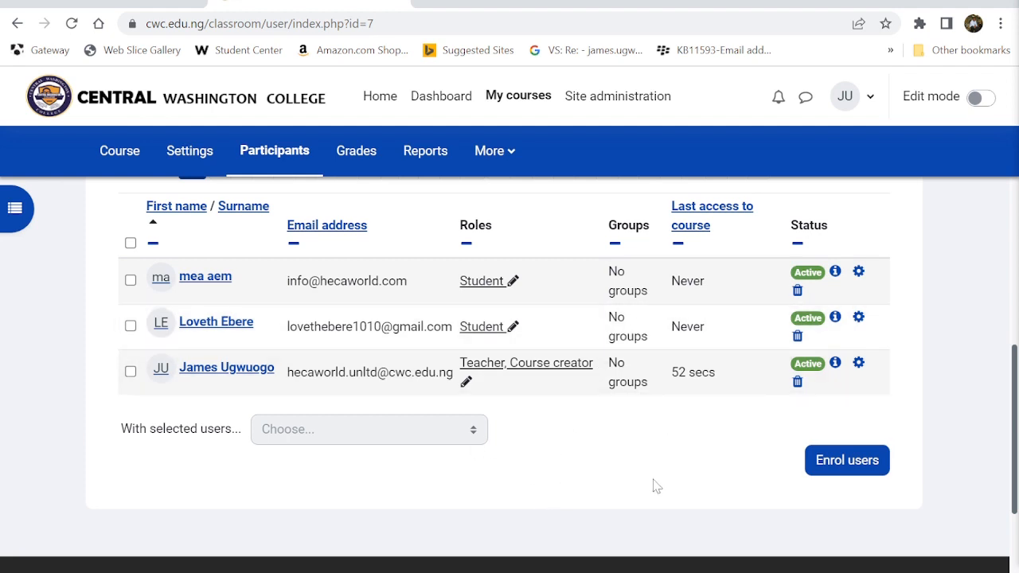
left_click(846, 460)
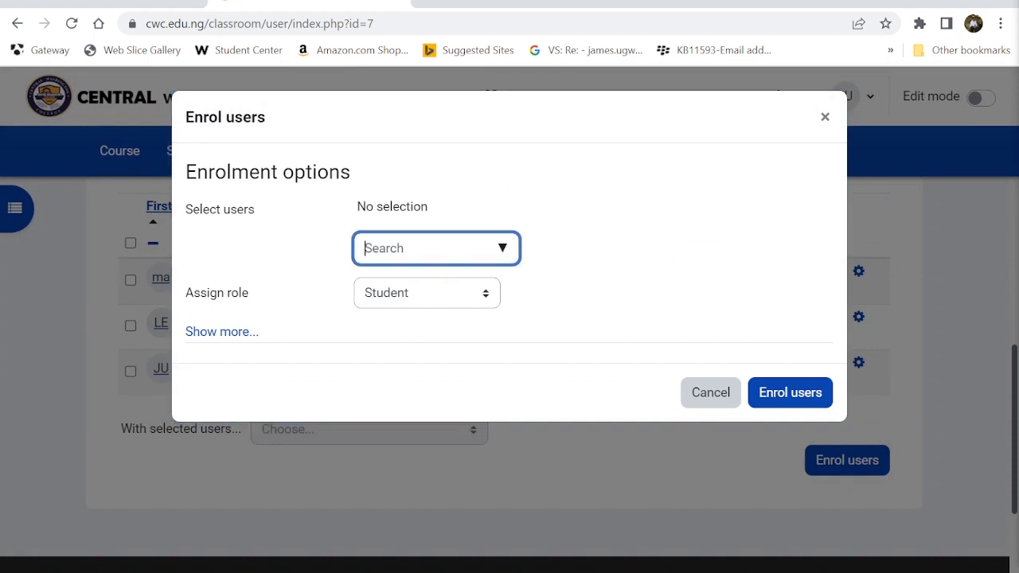
- Select three users, dropping the extra fourth, and enrol them in My first Course as Students
left_click(502, 247)
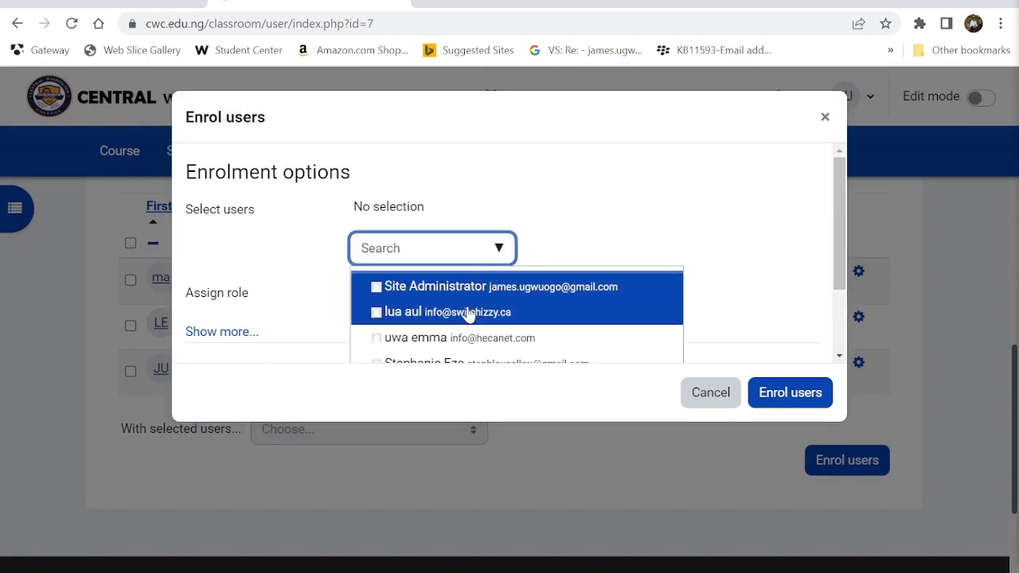
left_click(422, 318)
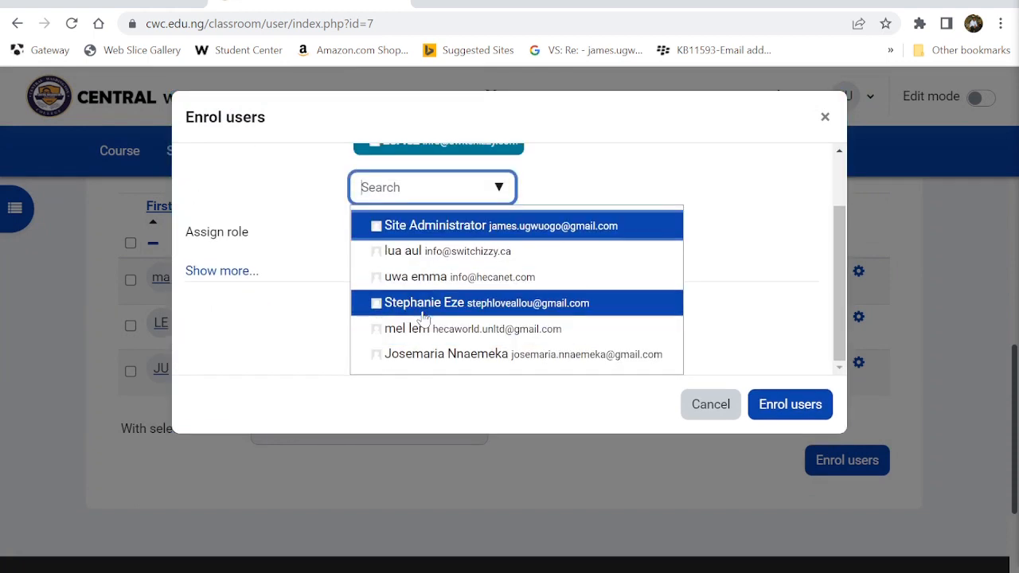
left_click(411, 333)
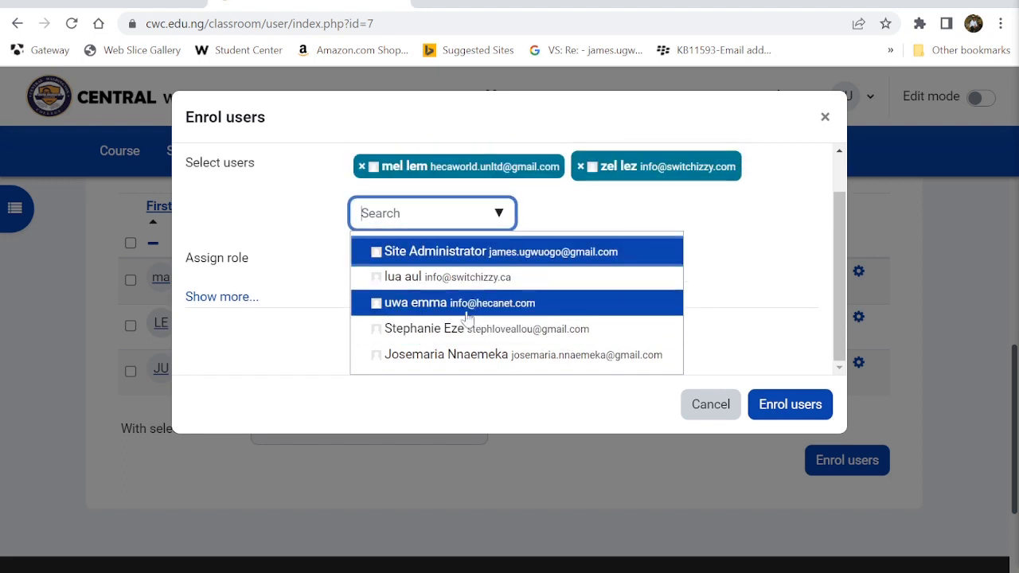
left_click(435, 363)
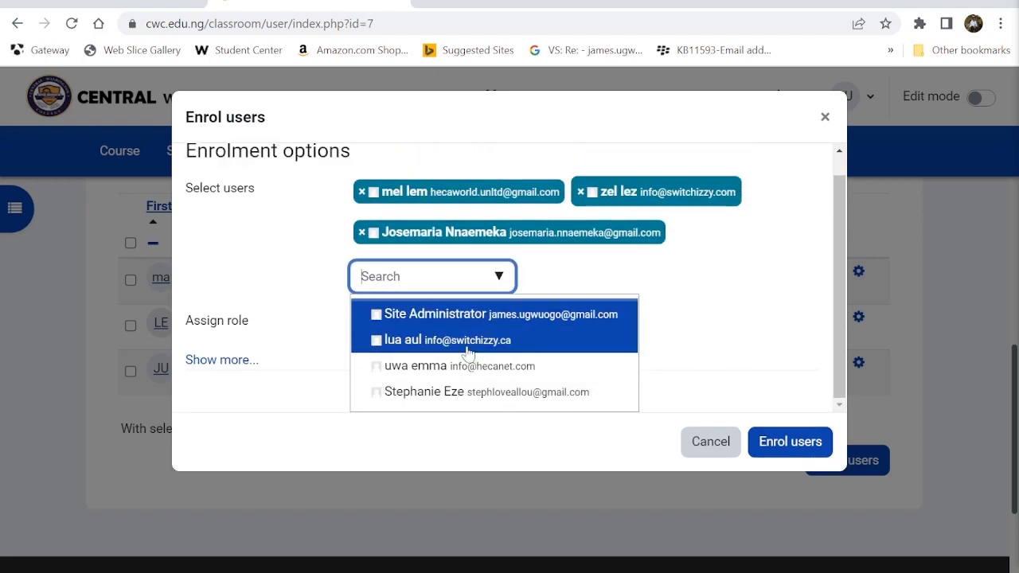
left_click(430, 395)
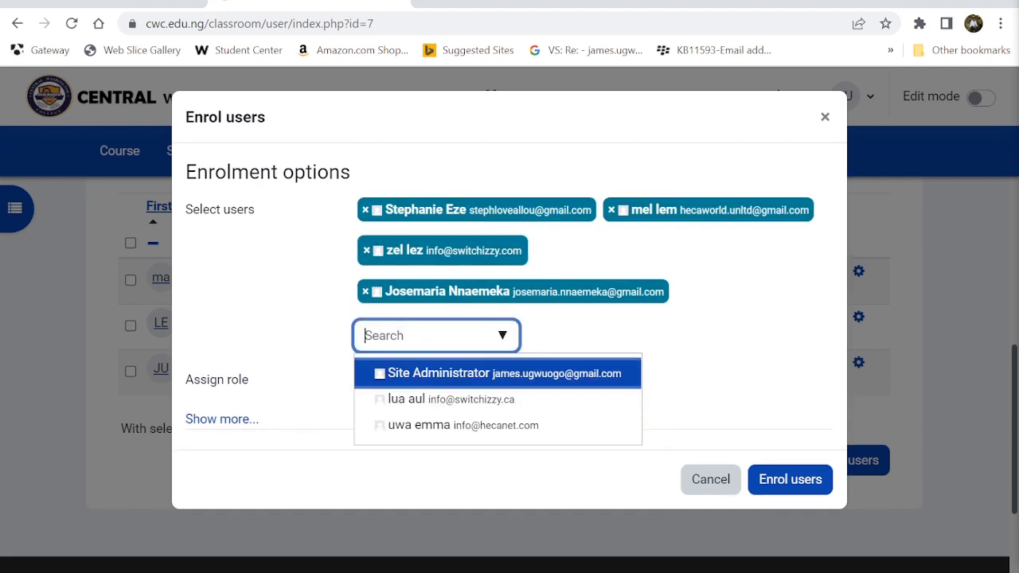
left_click(376, 210)
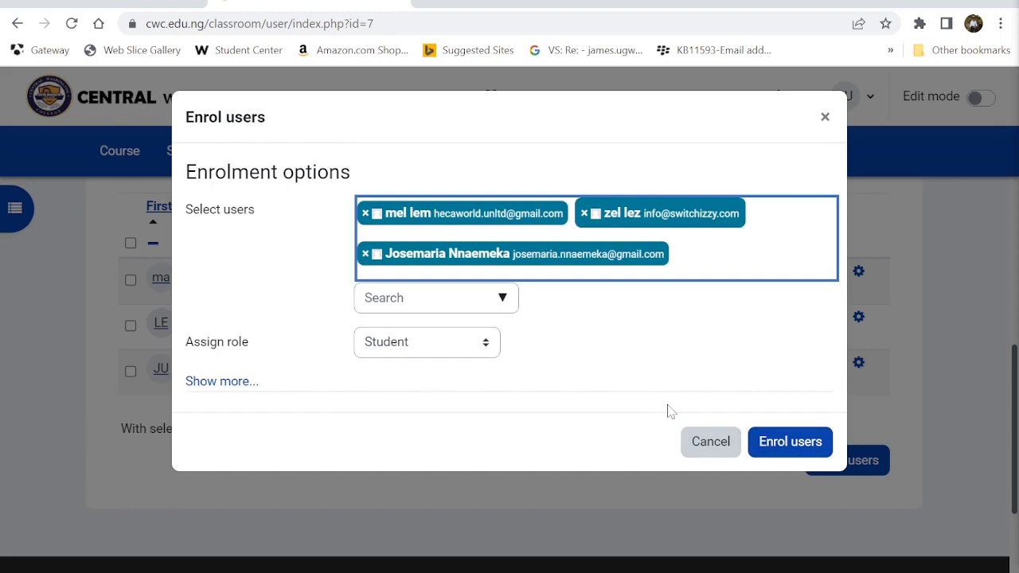
left_click(772, 442)
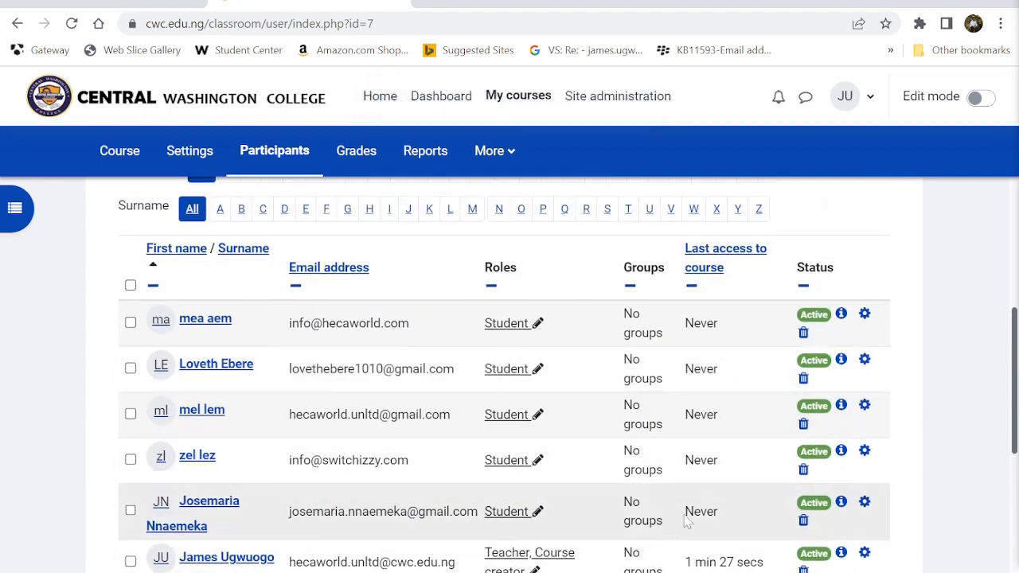
scroll(549, 416, "down", 2)
- Switch role to Student through the user menu's Switch role to... page
scroll(549, 416, "down", 1)
scroll(548, 416, "up", 5)
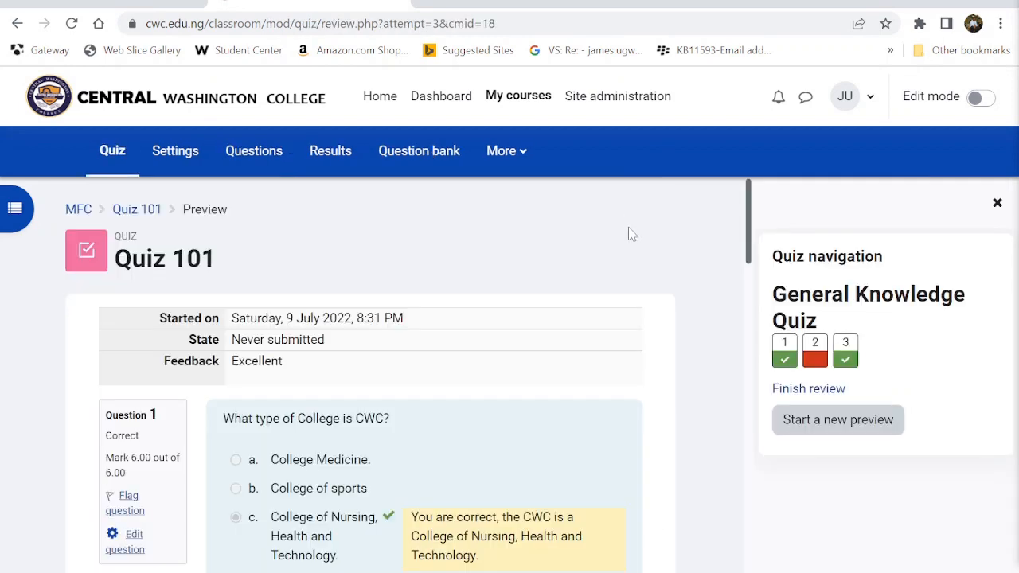
scroll(630, 232, "down", 3)
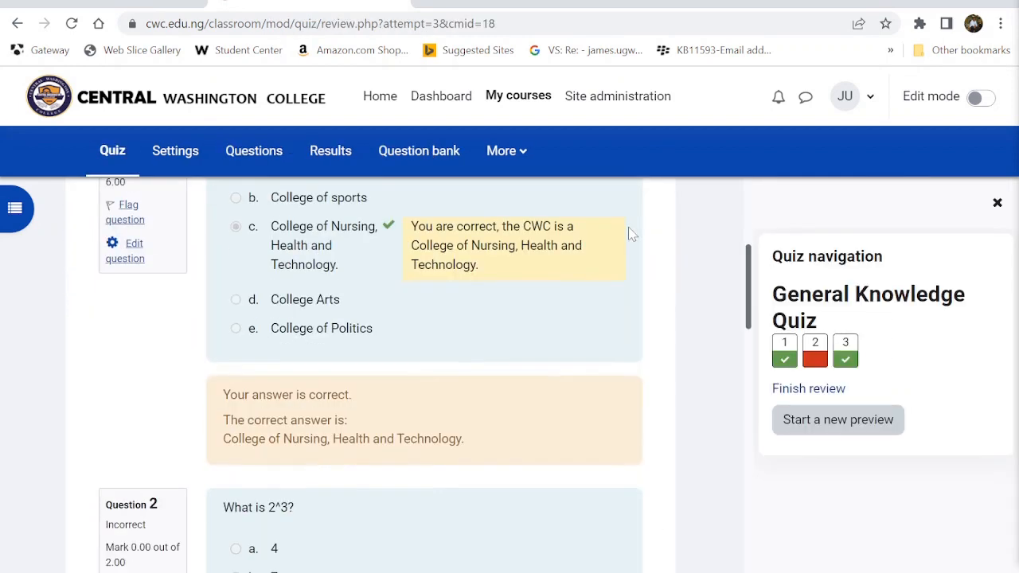
scroll(632, 233, "up", 2)
scroll(631, 233, "up", 3)
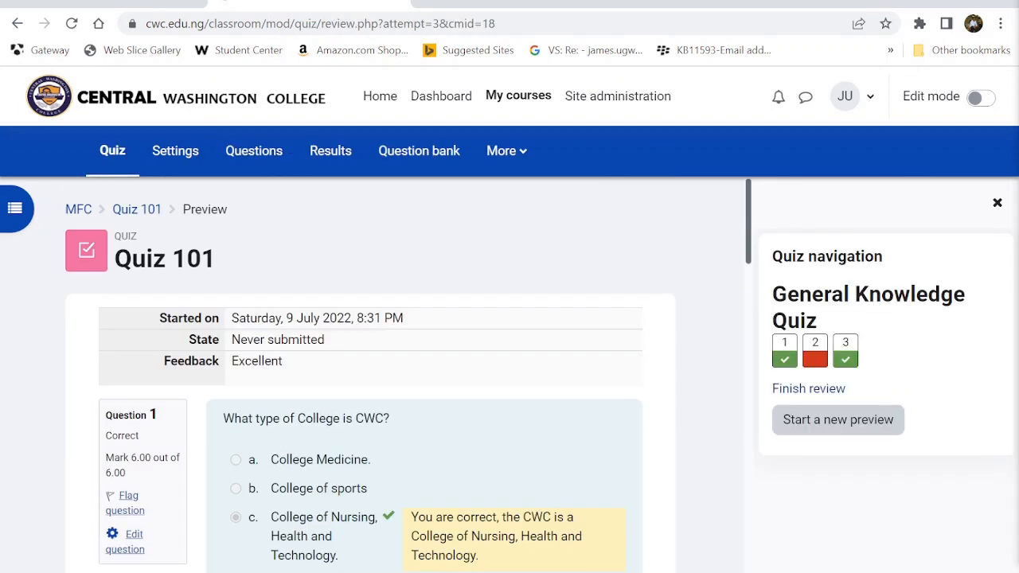
left_click(866, 96)
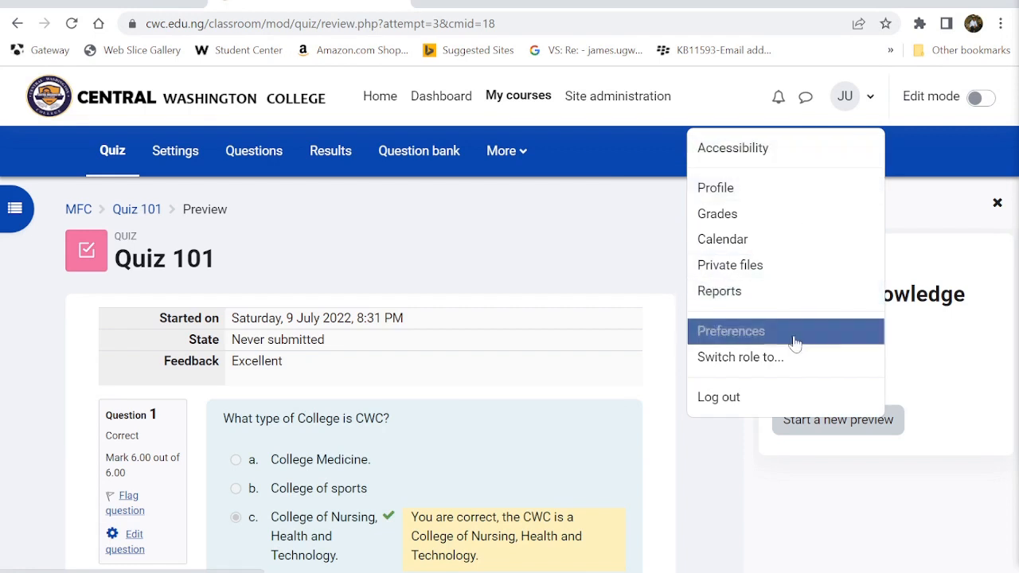
left_click(769, 356)
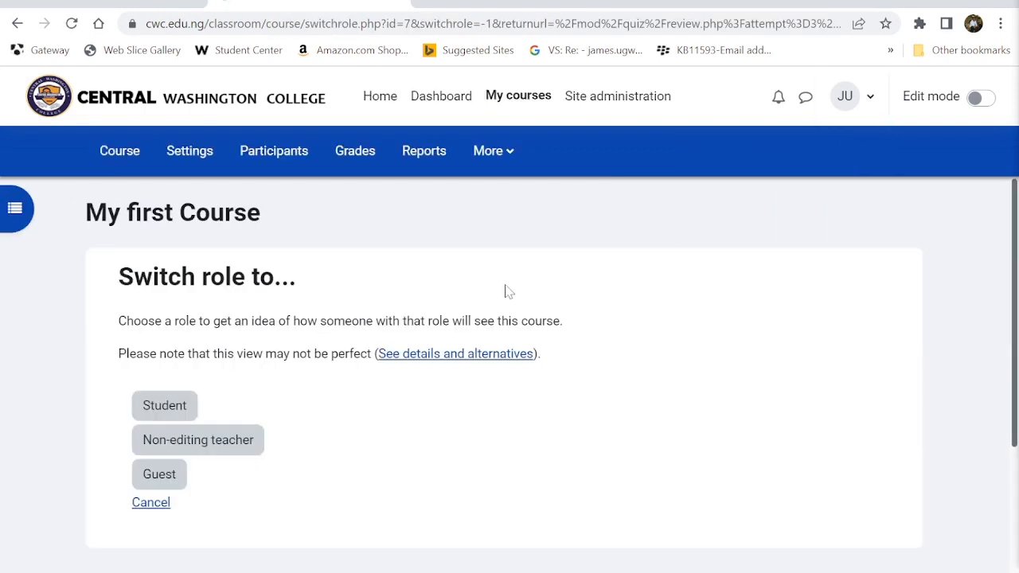
left_click(164, 410)
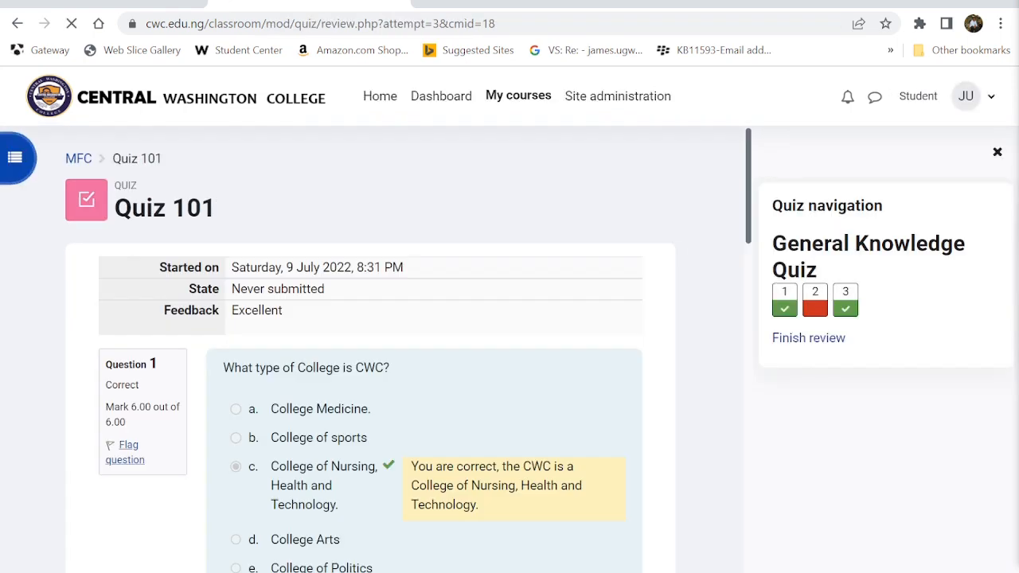
- Go back to the course via the MFC breadcrumb and open the Quiz 101 overview
scroll(164, 416, "down", 6)
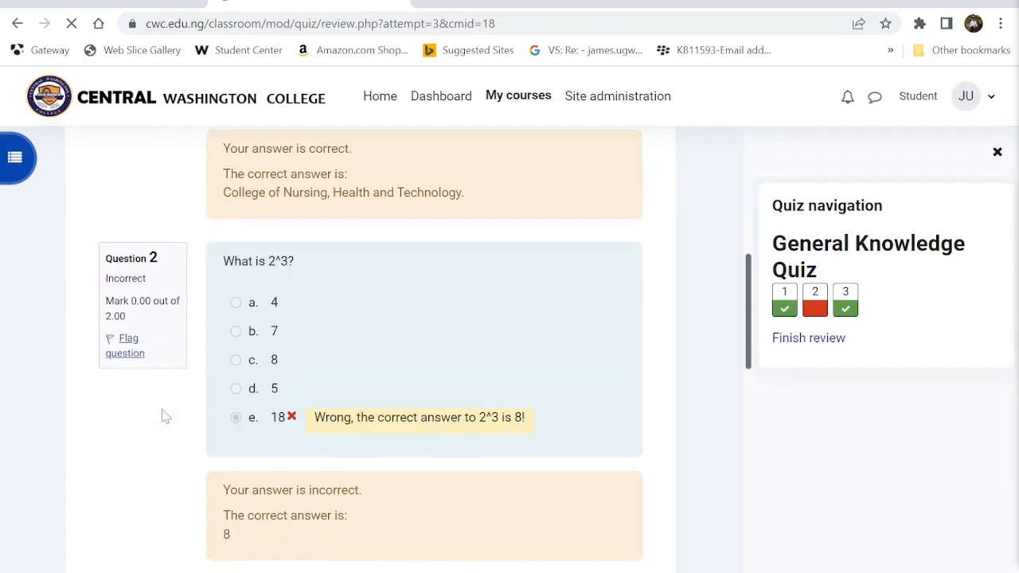
scroll(166, 417, "up", 3)
scroll(166, 416, "down", 9)
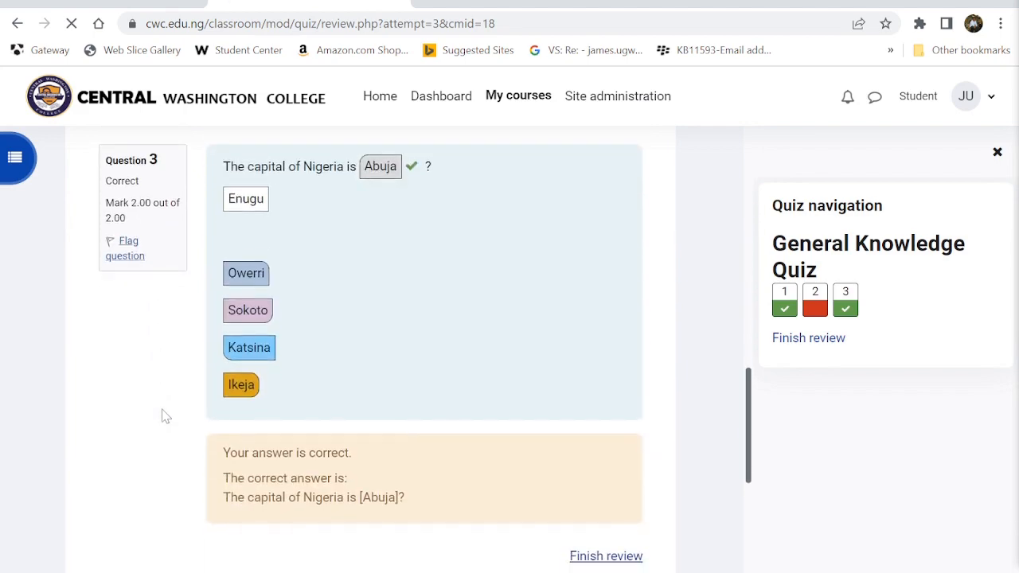
scroll(165, 416, "down", 3)
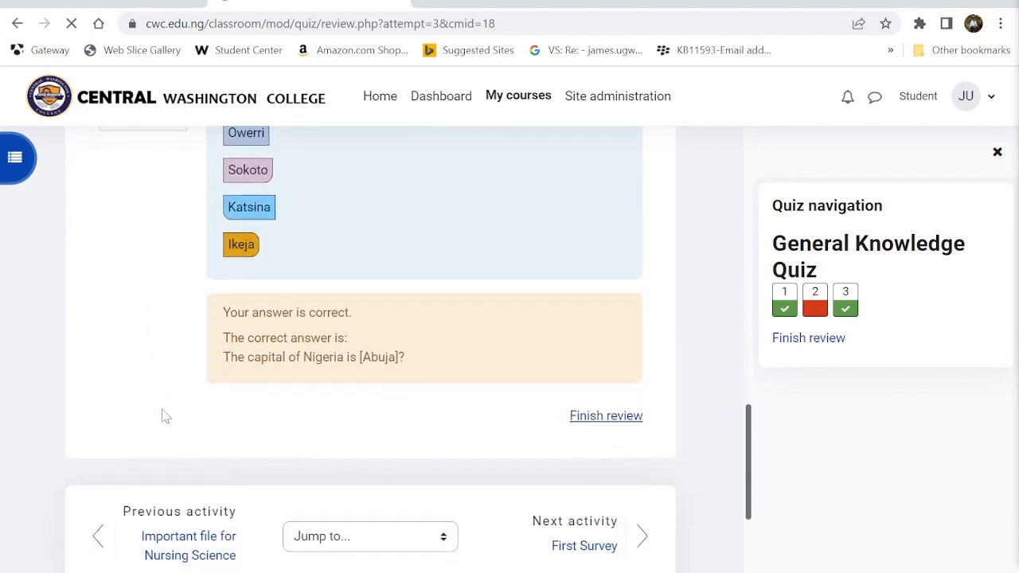
scroll(164, 416, "up", 15)
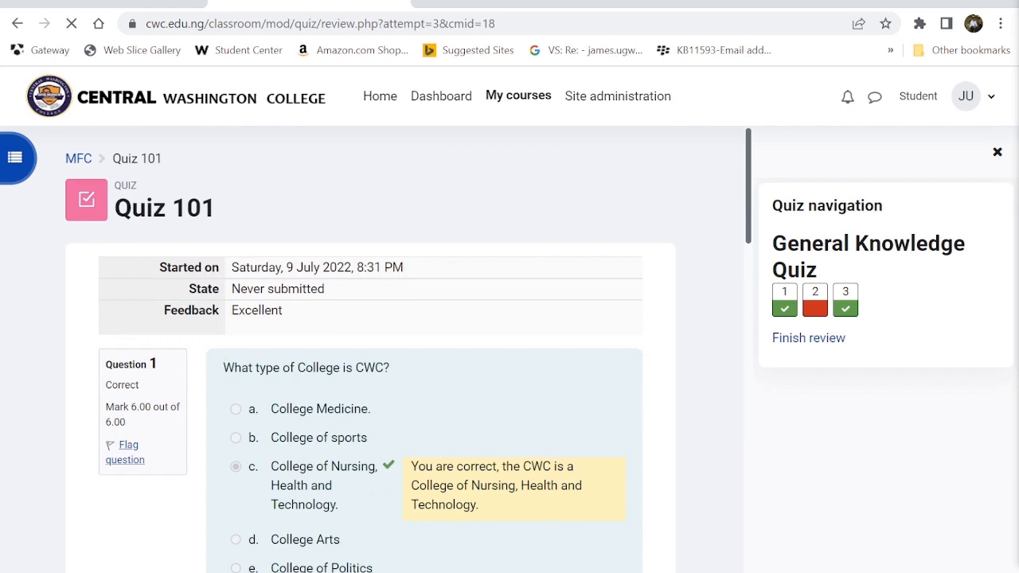
left_click(70, 158)
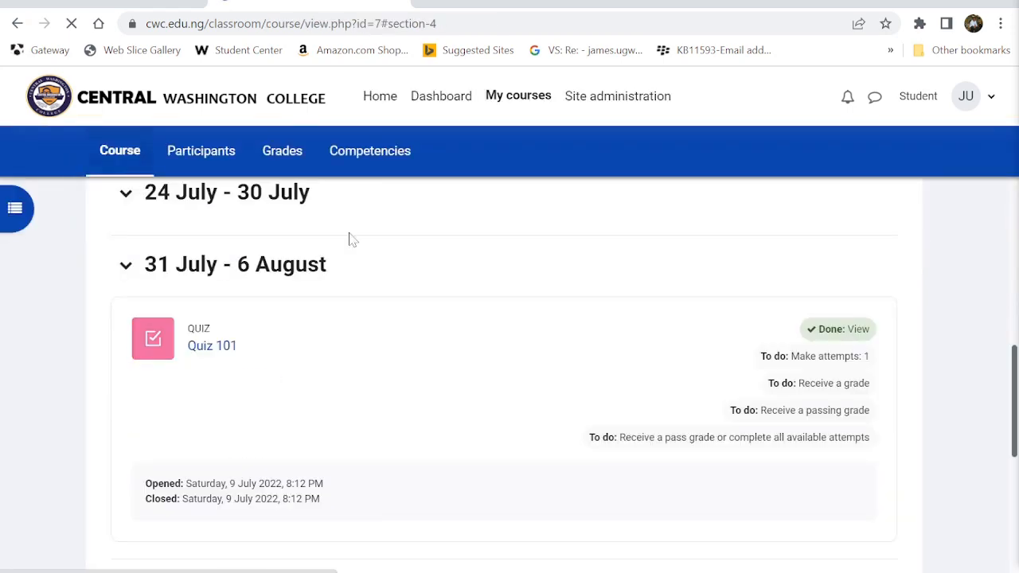
left_click(217, 347)
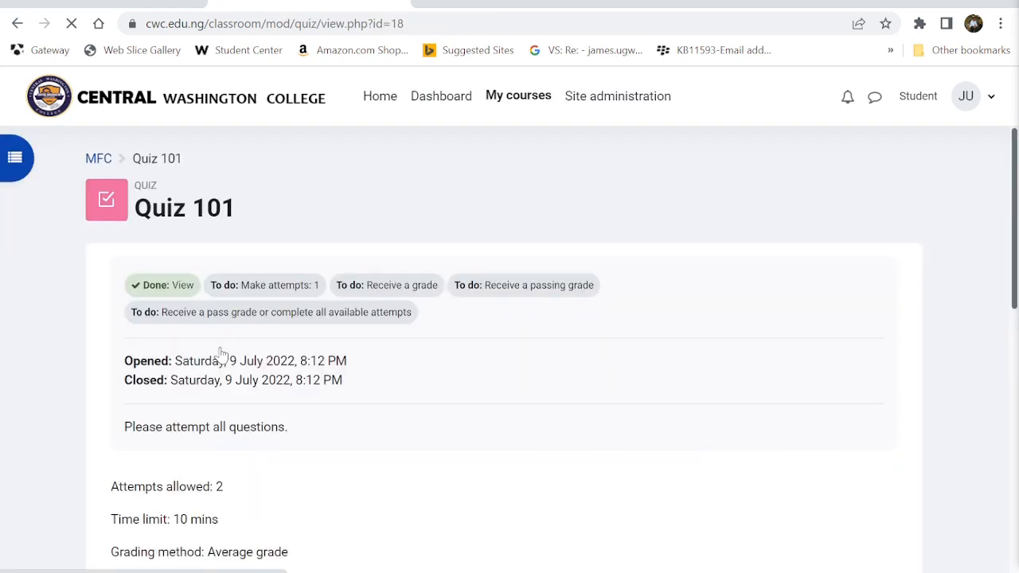
- Check the previous attempts summary, highlighting the 8.00 grade
scroll(222, 355, "down", 1)
scroll(221, 353, "up", 2)
scroll(220, 357, "down", 4)
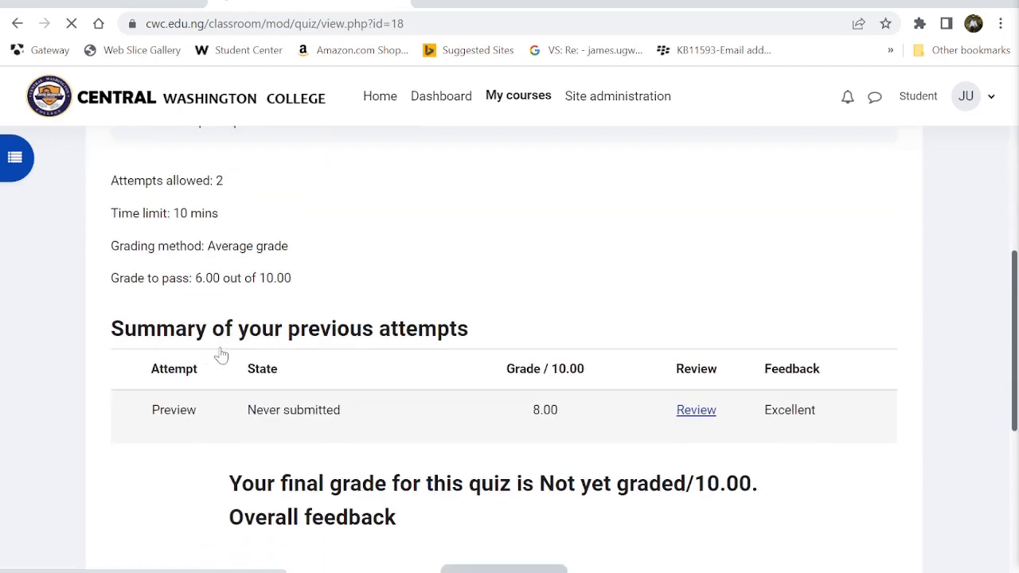
left_click_drag(530, 410, 570, 413)
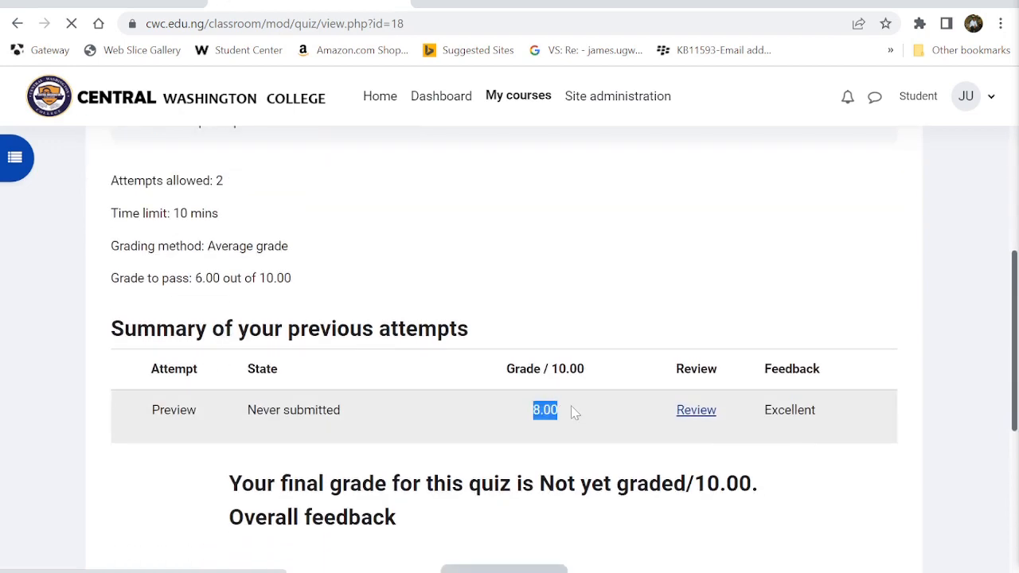
scroll(573, 411, "down", 3)
scroll(629, 390, "up", 7)
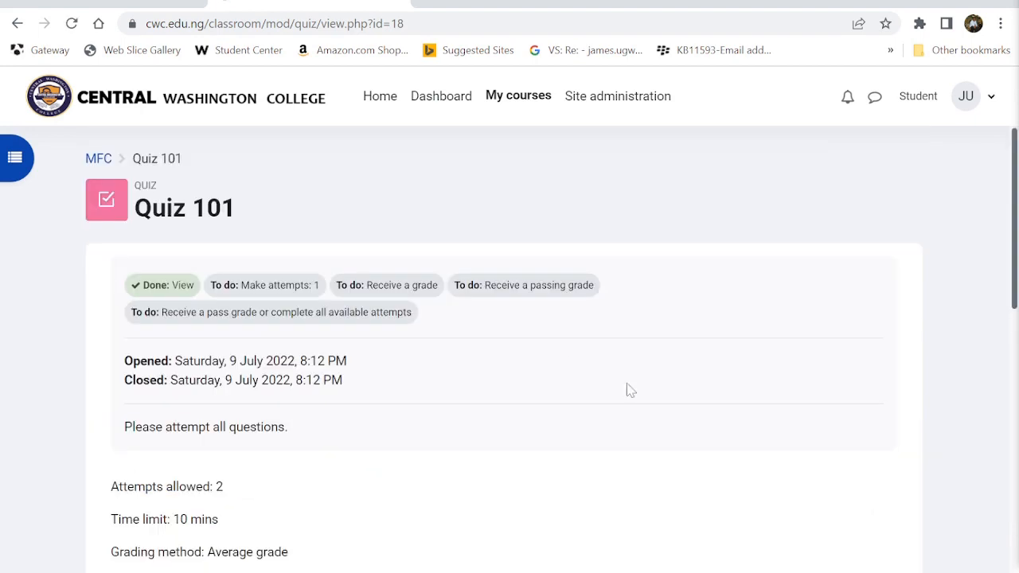